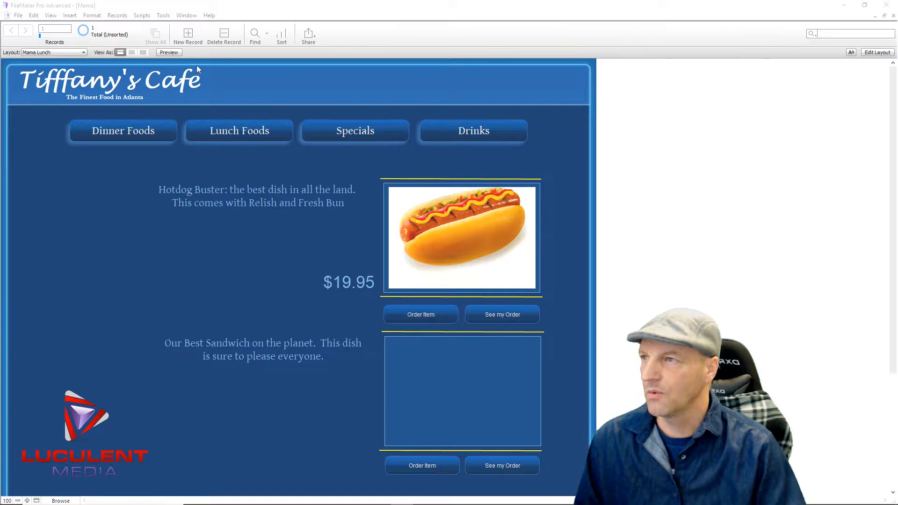
# Edit the Mama Lunch layout and start inserting a picture, browsing to the Pictures > Foods folder on drive E:.
pyautogui.click(876, 53)
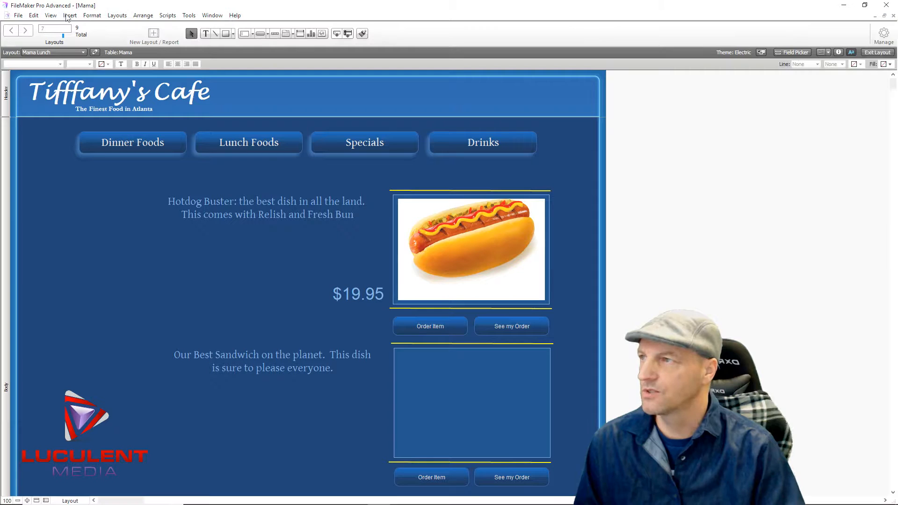
pyautogui.click(69, 16)
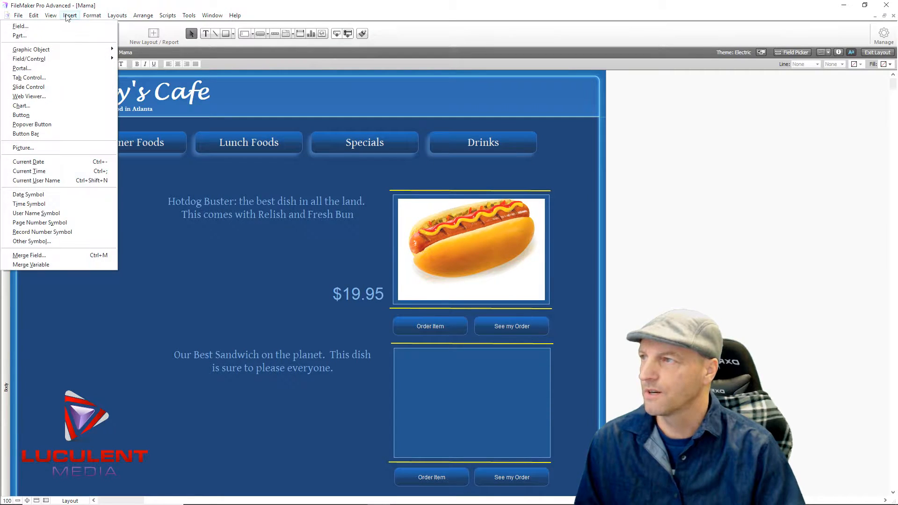
pyautogui.click(52, 149)
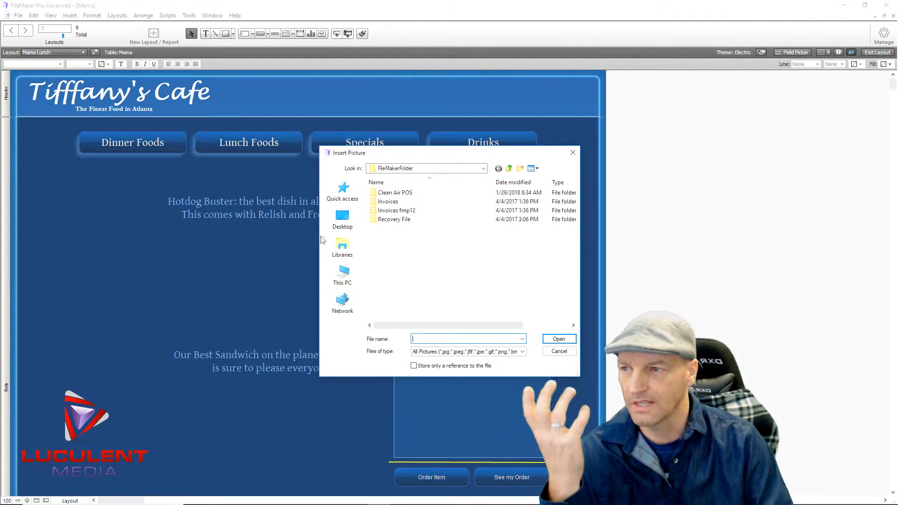
pyautogui.click(357, 276)
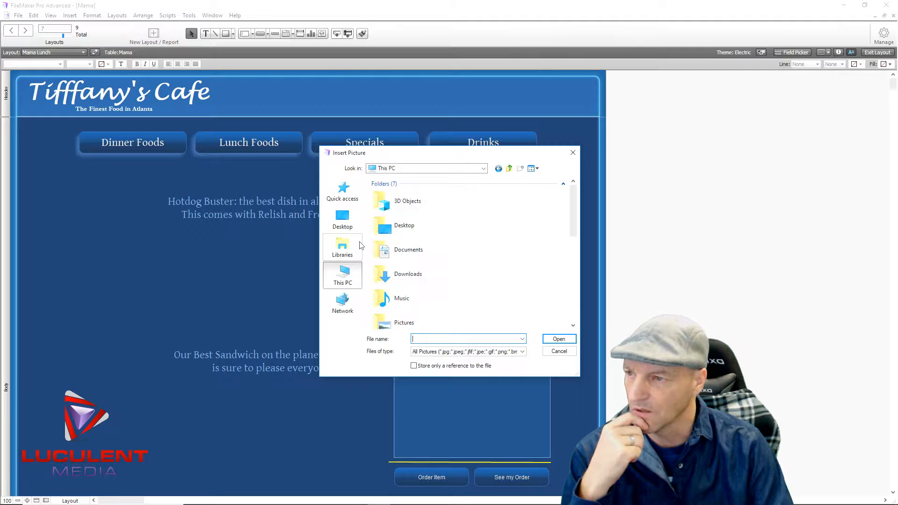
pyautogui.scroll(-8, 447, 270)
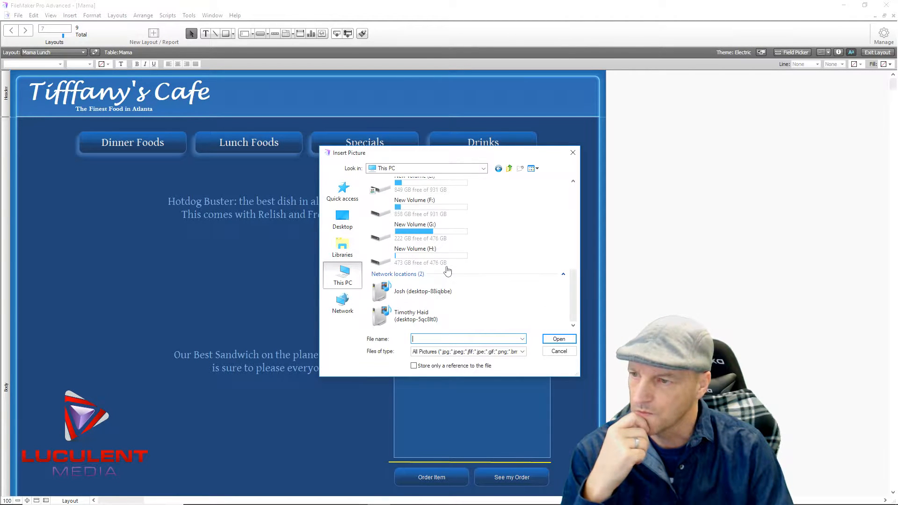
pyautogui.scroll(3, 447, 270)
pyautogui.doubleClick(419, 246)
pyautogui.click(391, 209)
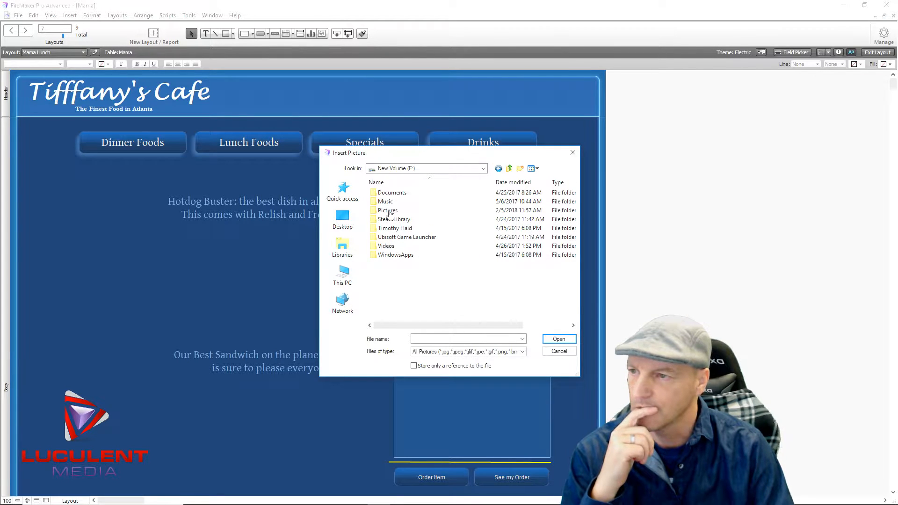
pyautogui.doubleClick(390, 209)
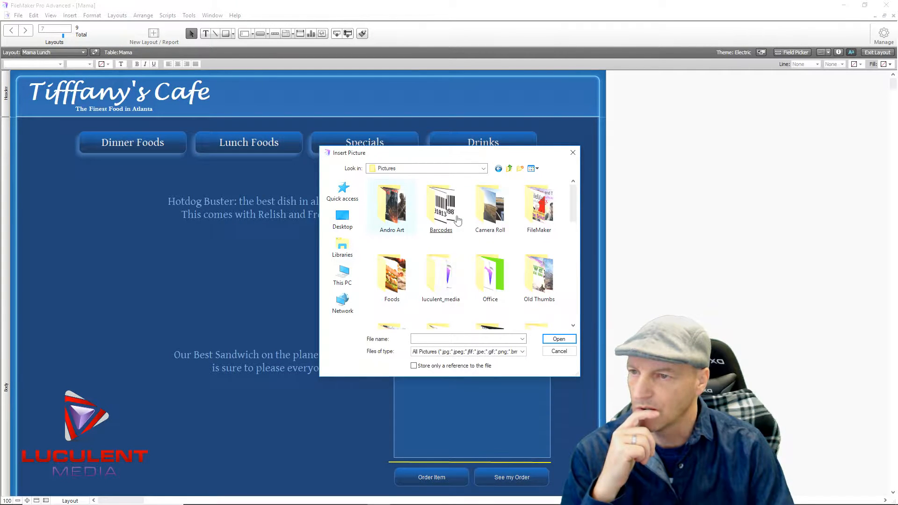
pyautogui.doubleClick(402, 275)
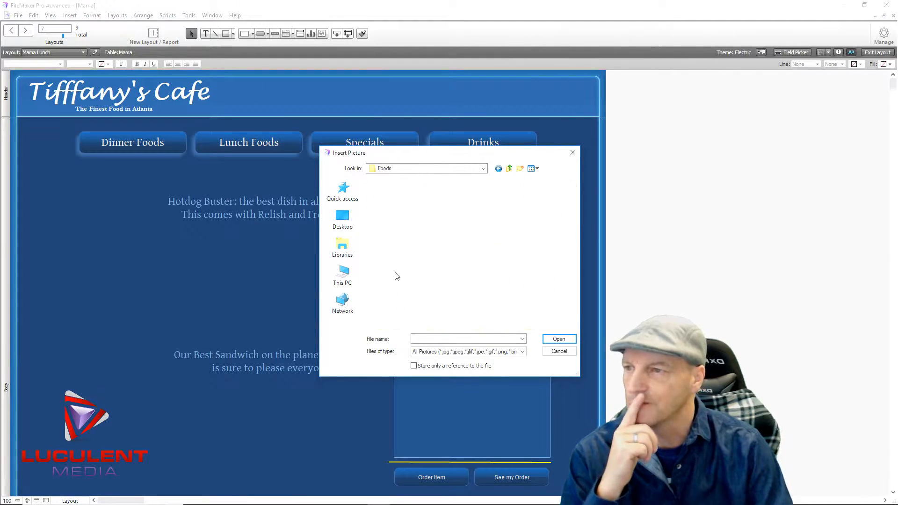
# Insert the sandwiches-2 picture from the Foods folder into the layout.
pyautogui.click(397, 271)
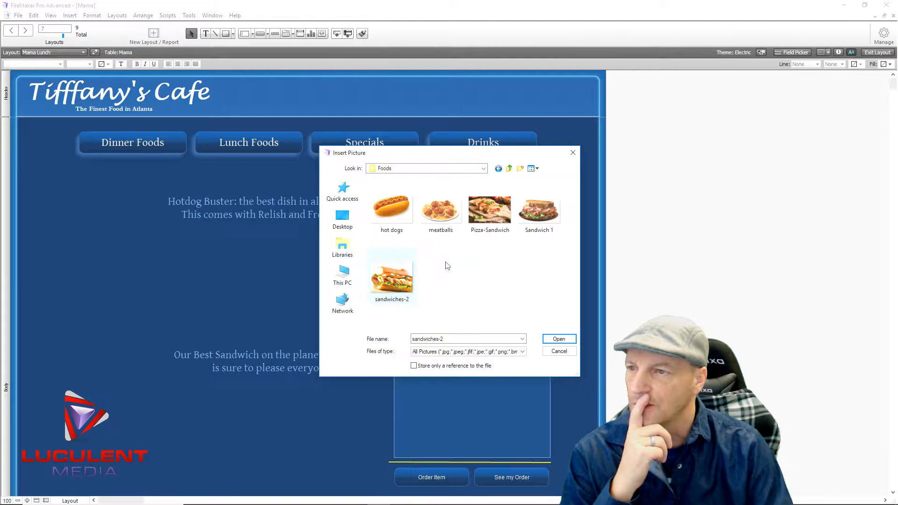
pyautogui.click(483, 212)
pyautogui.click(392, 279)
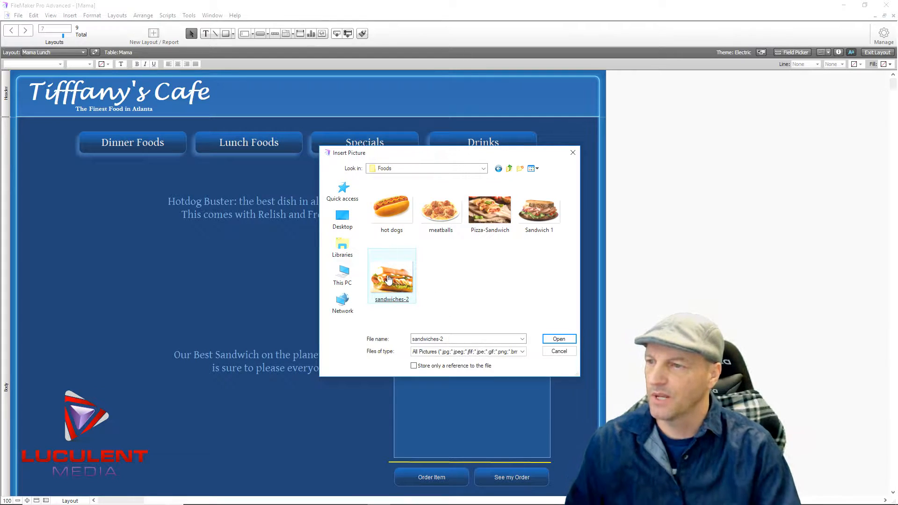
pyautogui.doubleClick(388, 277)
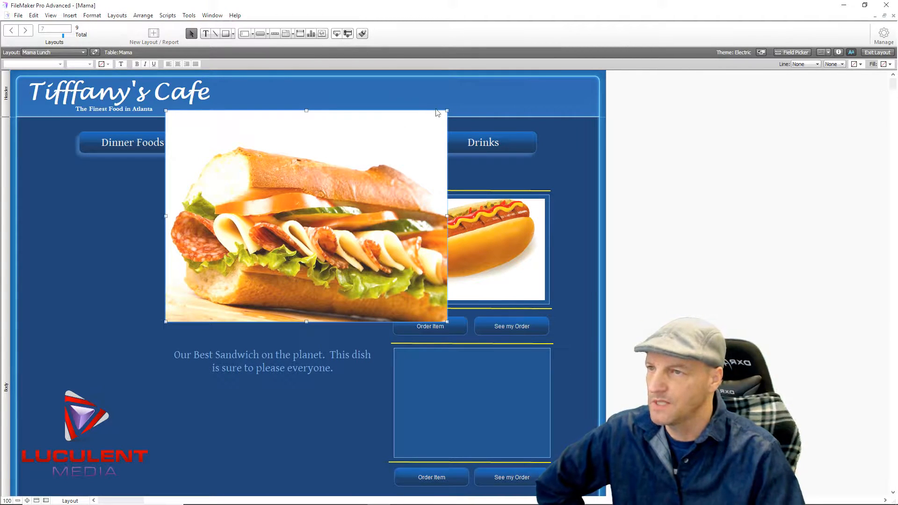
# Scale the sandwich picture down to the hot dog picture's size and place it inside the empty frame below.
pyautogui.moveTo(445, 111); pyautogui.dragTo(309, 215)
pyautogui.moveTo(204, 276); pyautogui.dragTo(458, 258)
pyautogui.moveTo(495, 302); pyautogui.dragTo(494, 299)
pyautogui.moveTo(494, 265); pyautogui.dragTo(471, 233)
pyautogui.moveTo(401, 220); pyautogui.dragTo(398, 220)
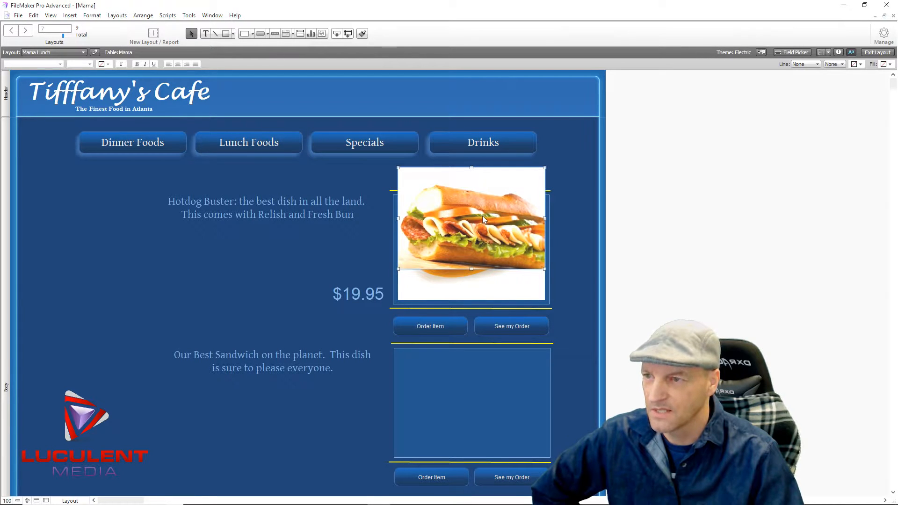
pyautogui.moveTo(483, 219); pyautogui.dragTo(479, 399)
pyautogui.click(343, 422)
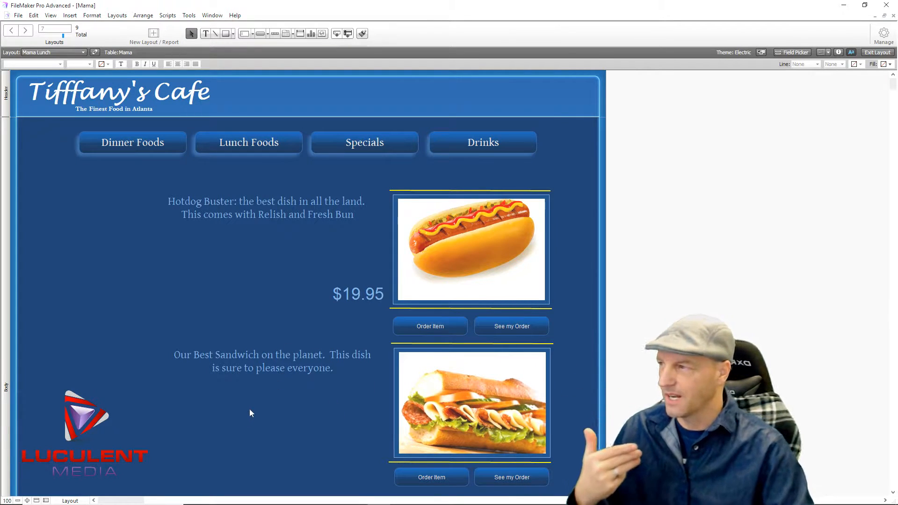
# Replace the sandwich description's text with "Create your own speciality item.".
pyautogui.doubleClick(187, 354)
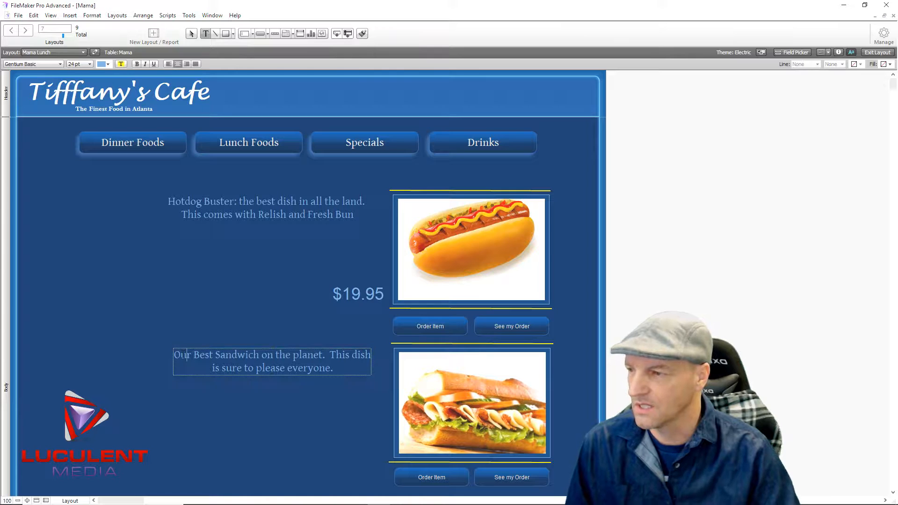
pyautogui.moveTo(173, 354); pyautogui.dragTo(331, 369)
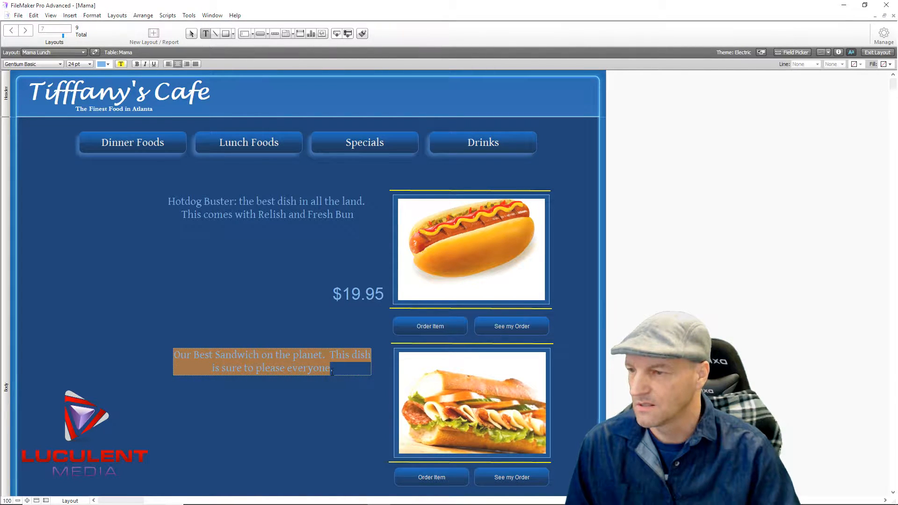
pyautogui.write('Create your own speciali')
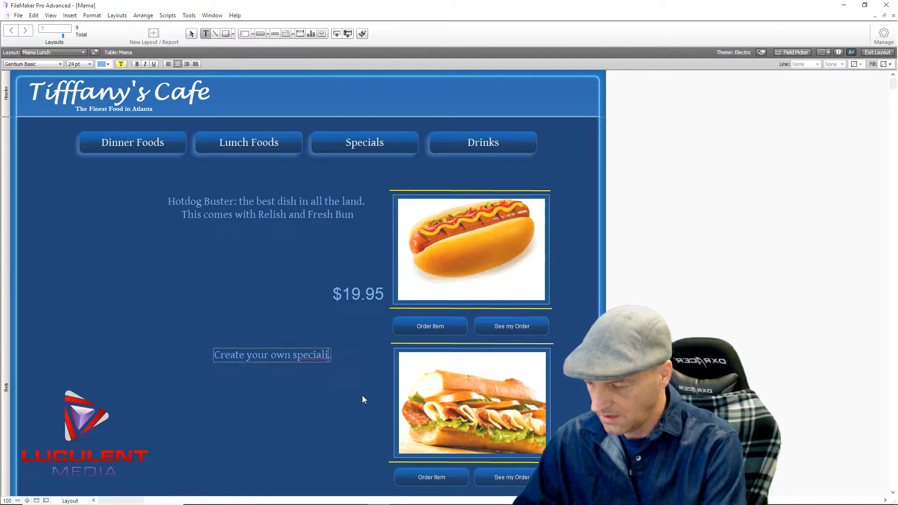
pyautogui.write('ty ')
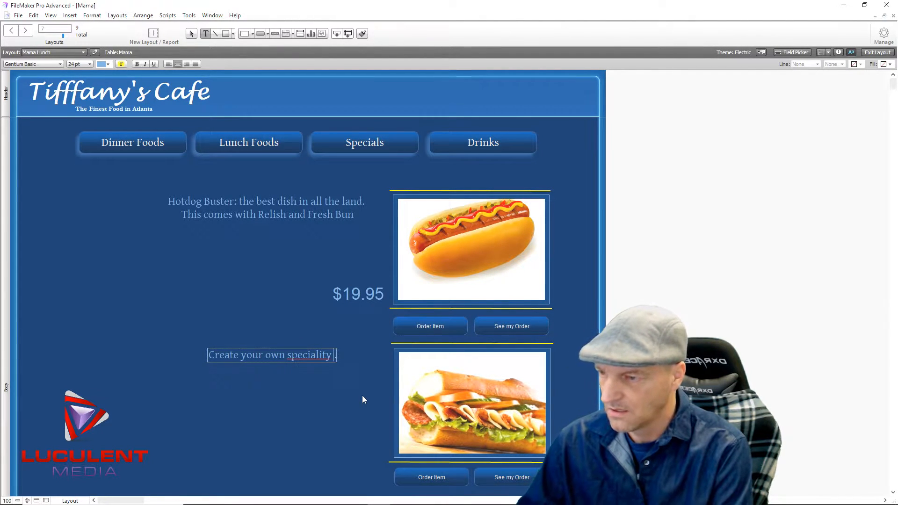
pyautogui.write('item')
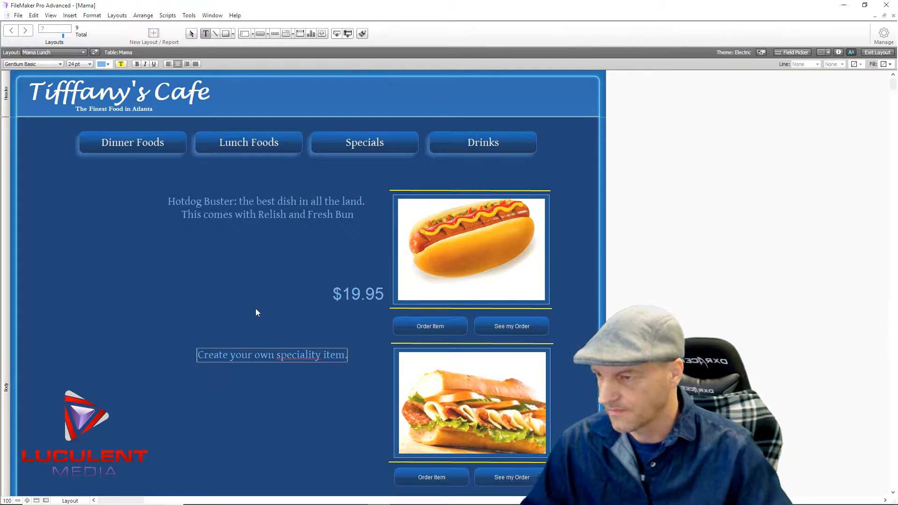
# Correct the spelling of "speciality" to the suggested "specialty" and replace "item" with "sandwich" in the description.
pyautogui.rightClick(300, 357)
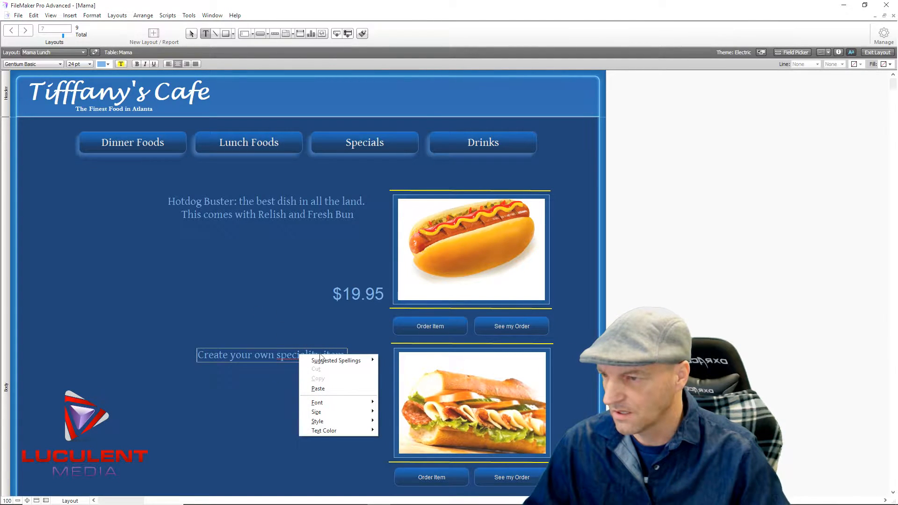
pyautogui.moveTo(321, 358)
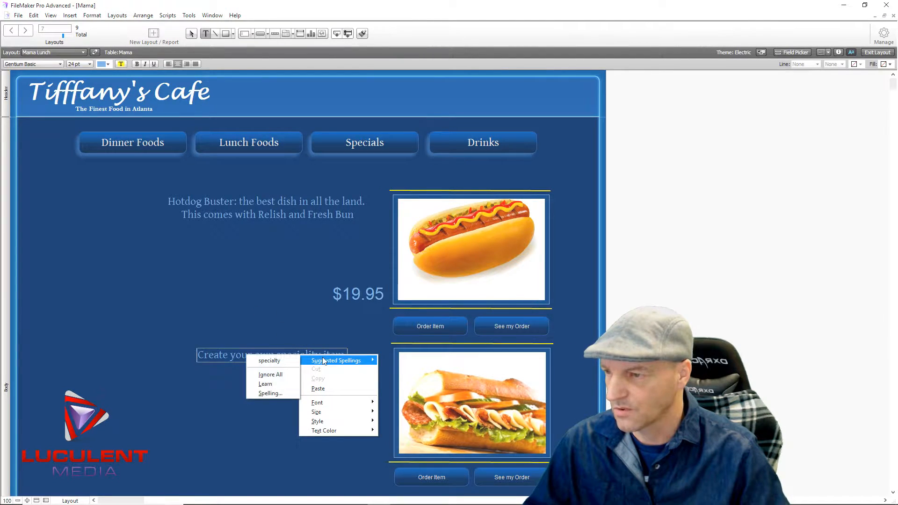
pyautogui.click(275, 360)
pyautogui.moveTo(321, 356); pyautogui.dragTo(340, 356)
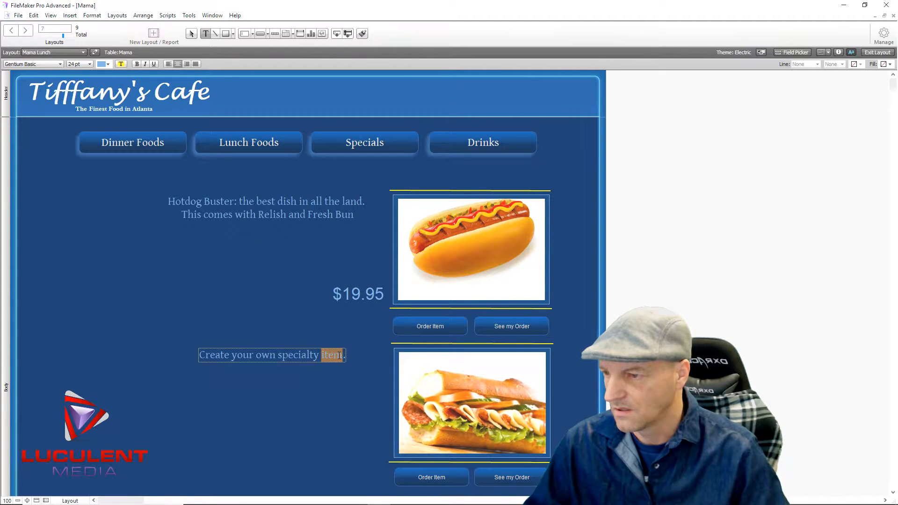
pyautogui.write('sandwich')
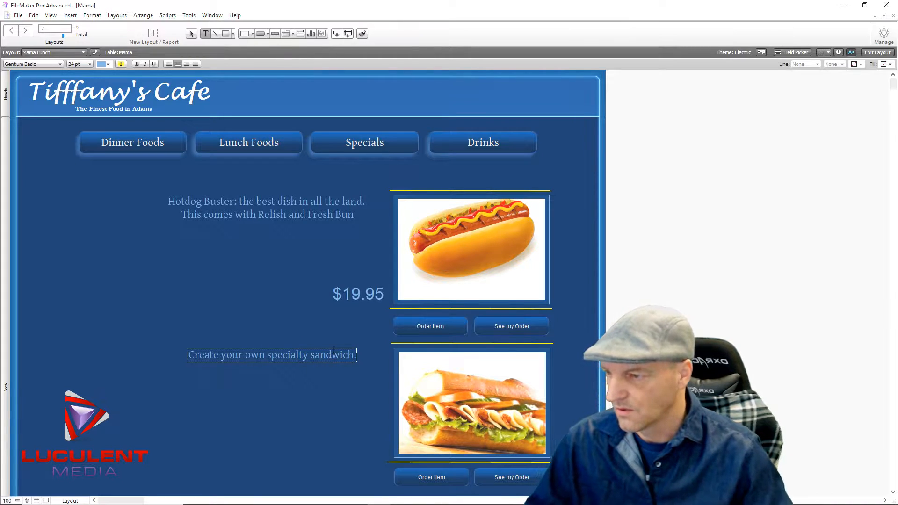
pyautogui.press('Escape')
pyautogui.click(341, 380)
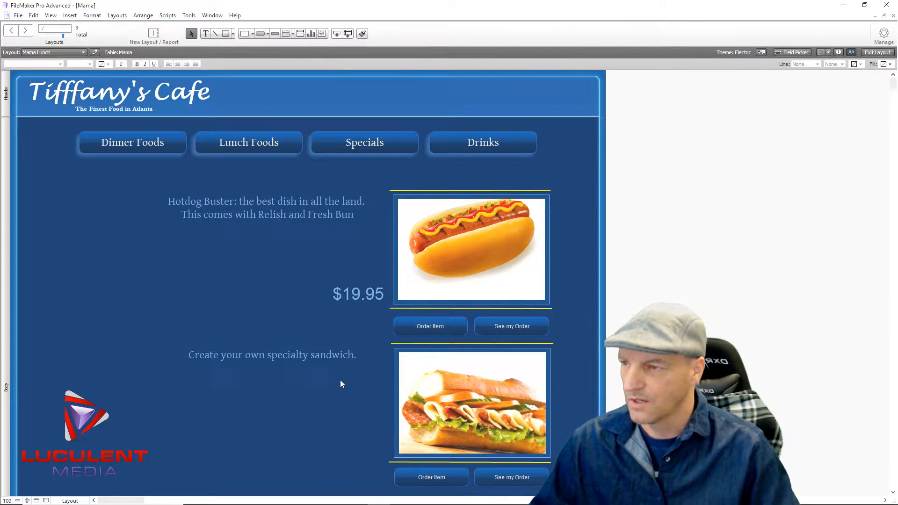
# Go to the Dinner Foods page, edit its layout and copy the meatball platter's $39.95 price text.
pyautogui.click(357, 295)
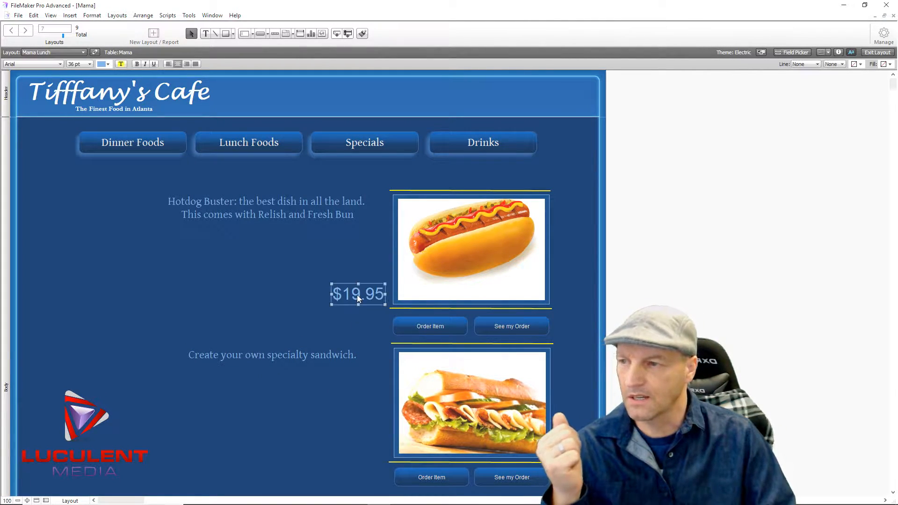
pyautogui.click(144, 143)
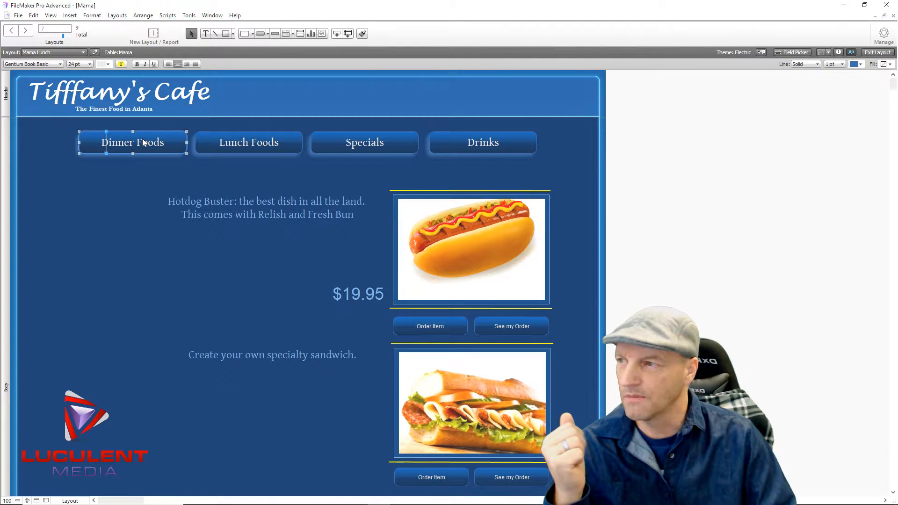
pyautogui.click(160, 313)
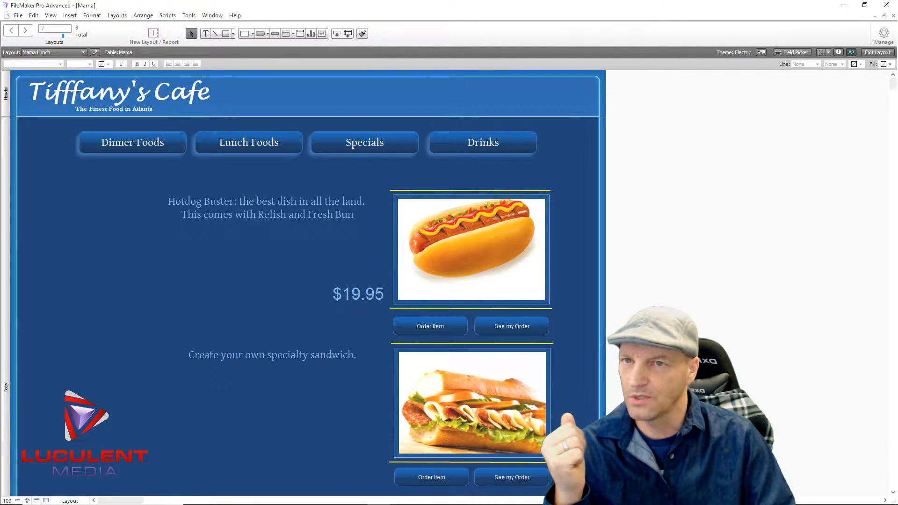
pyautogui.click(874, 52)
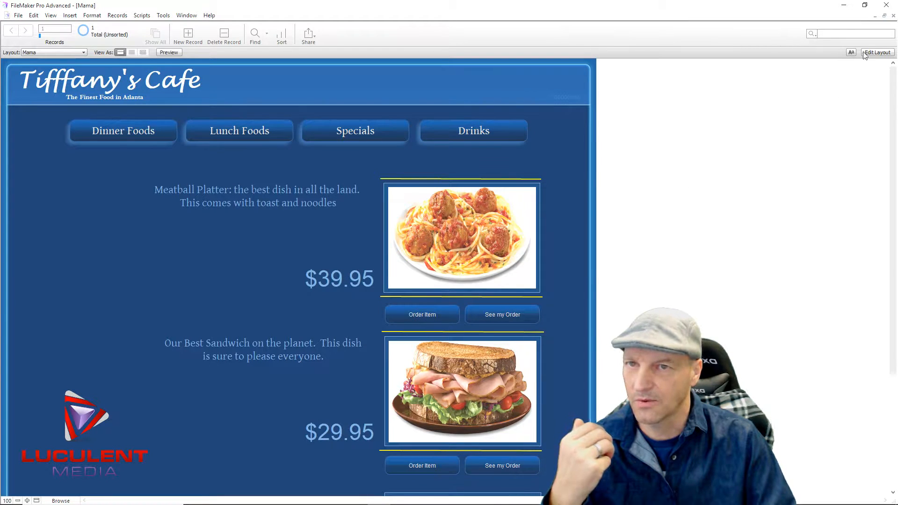
pyautogui.click(877, 51)
pyautogui.click(333, 291)
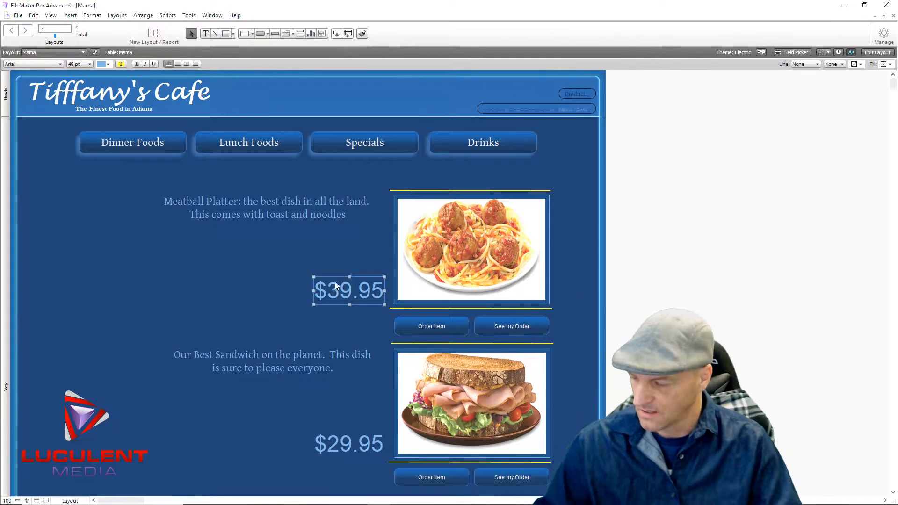
pyautogui.click(188, 290)
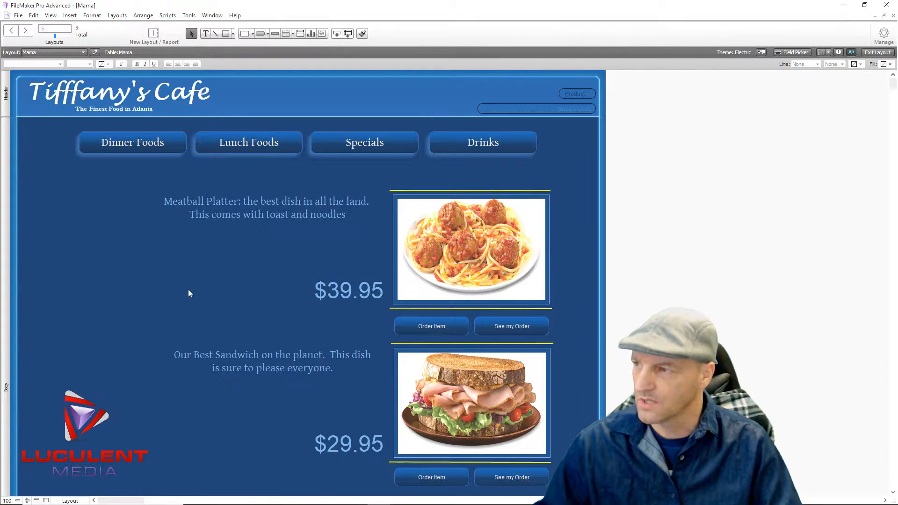
# Return to the Lunch Foods page, edit its layout and paste the copied $39.95 price between the two descriptions, leaving it selected.
pyautogui.click(862, 52)
pyautogui.click(256, 129)
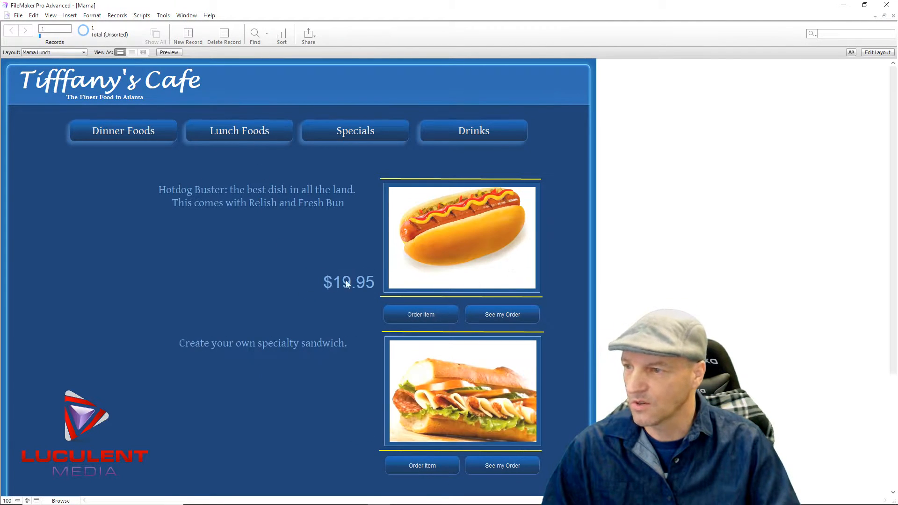
pyautogui.rightClick(209, 282)
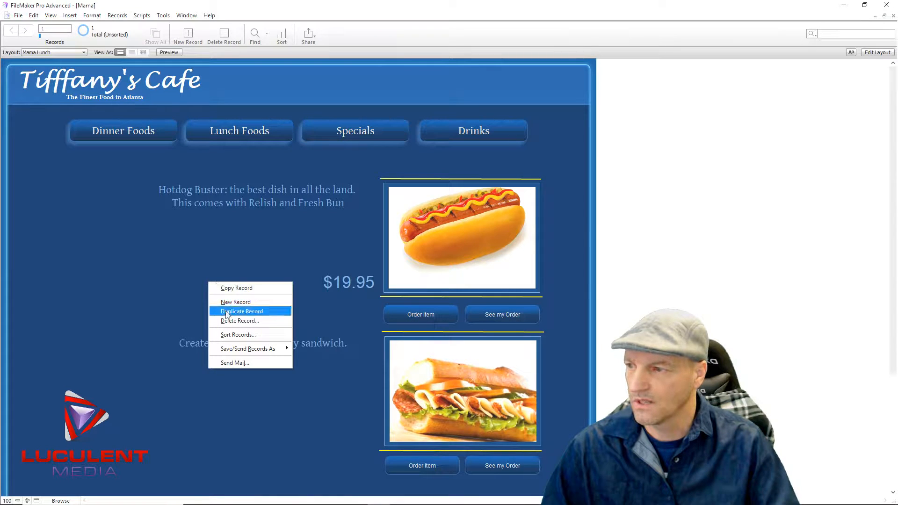
pyautogui.click(166, 292)
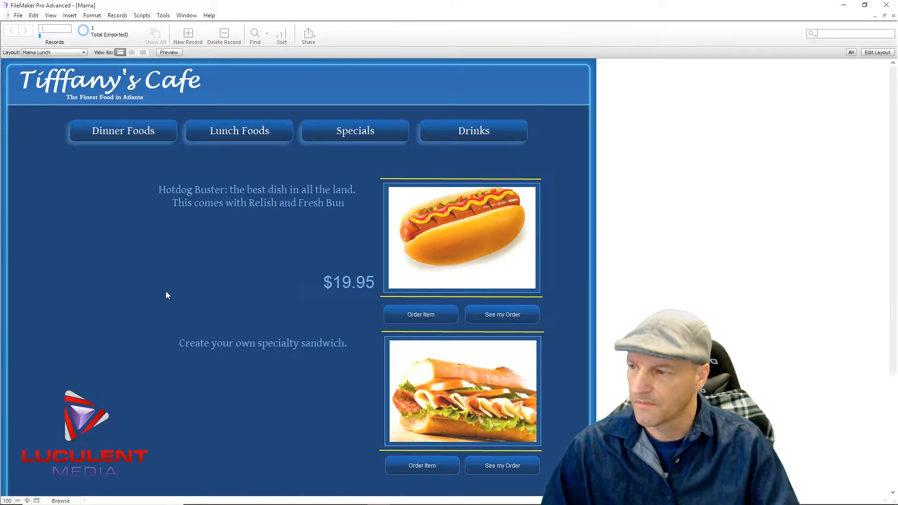
pyautogui.click(870, 52)
pyautogui.rightClick(203, 287)
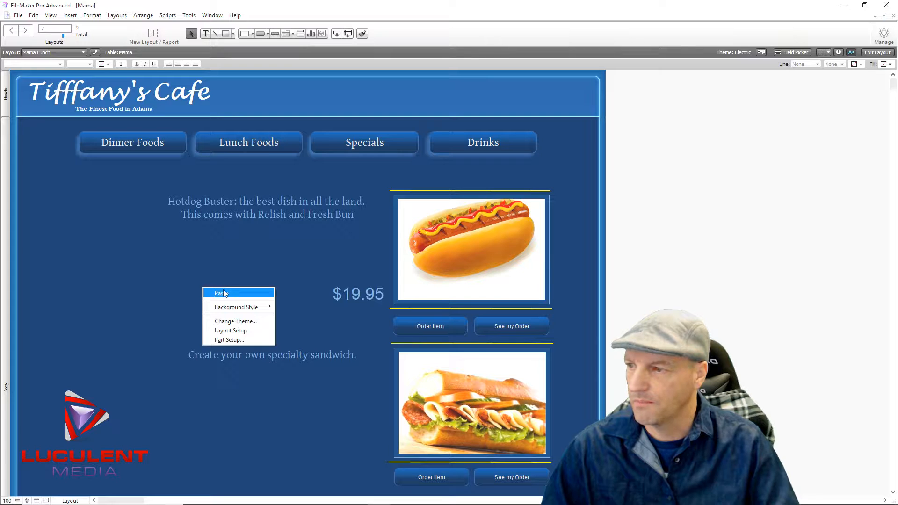
pyautogui.click(222, 293)
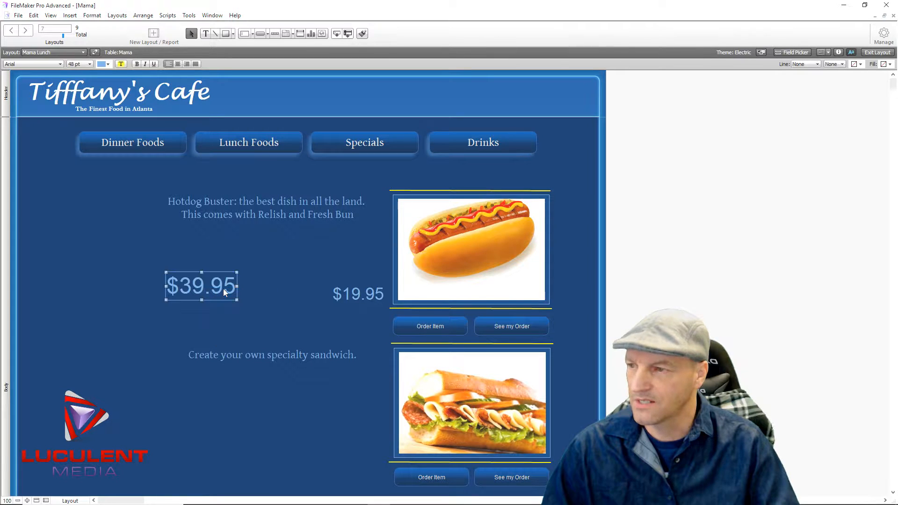
pyautogui.click(144, 266)
pyautogui.click(193, 285)
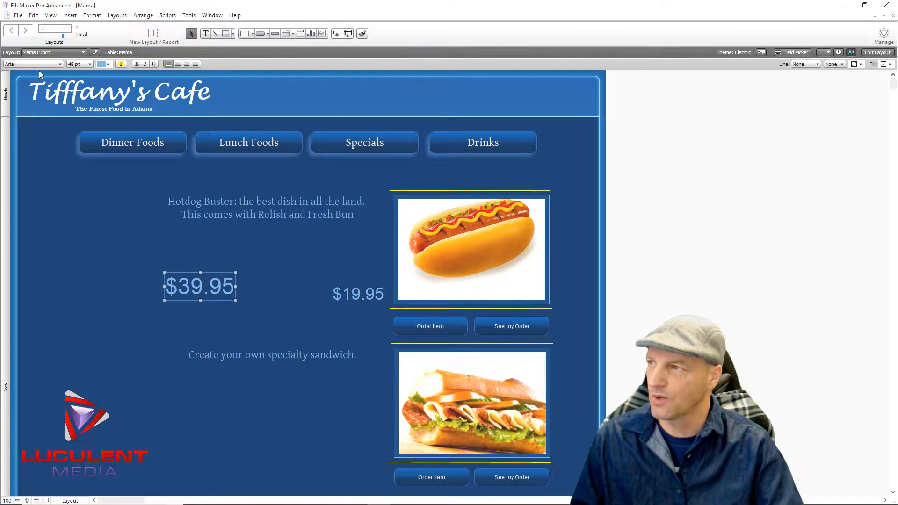
# Set the $19.95 price text to 48 pt and move it clear of the hot dog picture's frame.
pyautogui.click(352, 295)
pyautogui.click(90, 64)
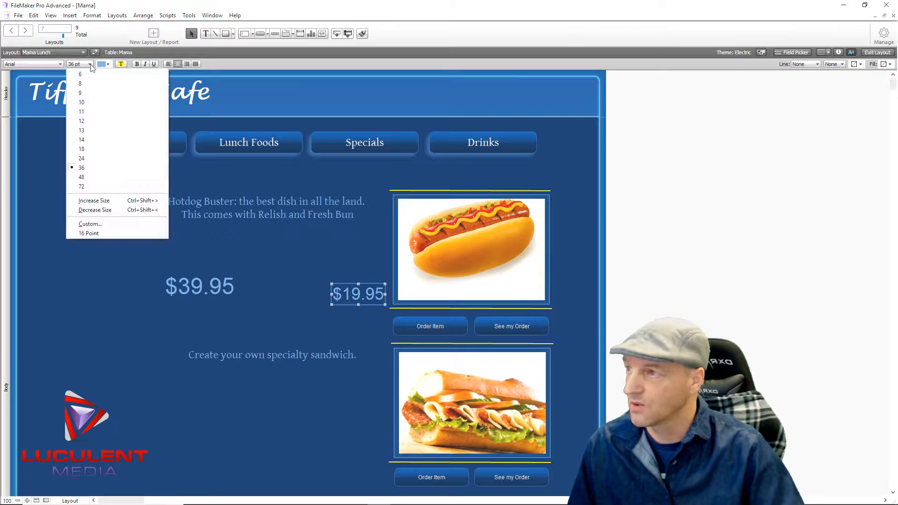
pyautogui.click(90, 178)
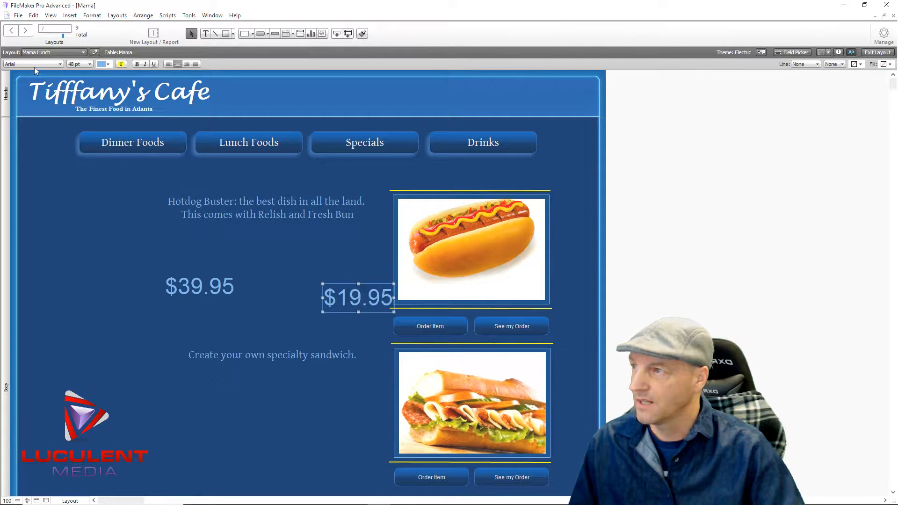
pyautogui.moveTo(354, 300); pyautogui.dragTo(335, 296)
# Move the $39.95 price below the specialty sandwich description, beside the lower part of the sandwich picture.
pyautogui.click(216, 284)
pyautogui.moveTo(214, 285); pyautogui.dragTo(352, 448)
pyautogui.click(254, 411)
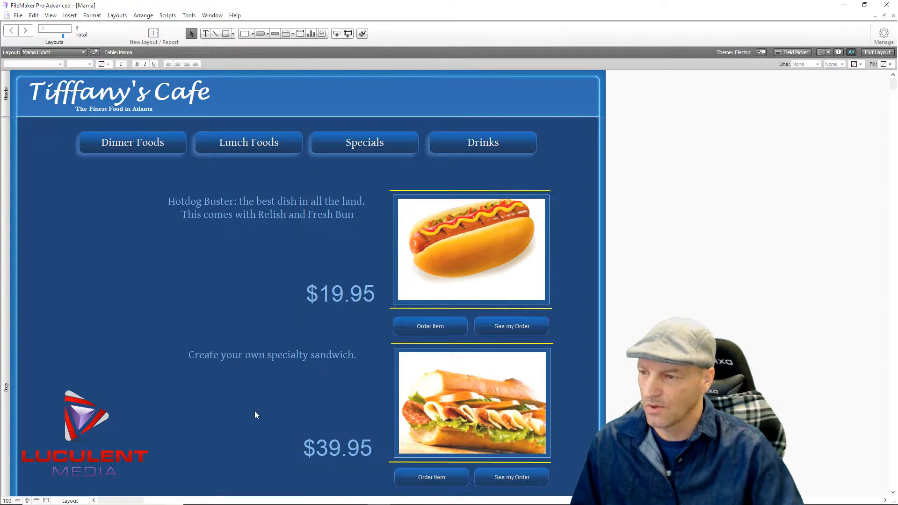
# Align the left edges of the hot dog and sandwich prices using the Inspector's position settings.
pyautogui.click(339, 293)
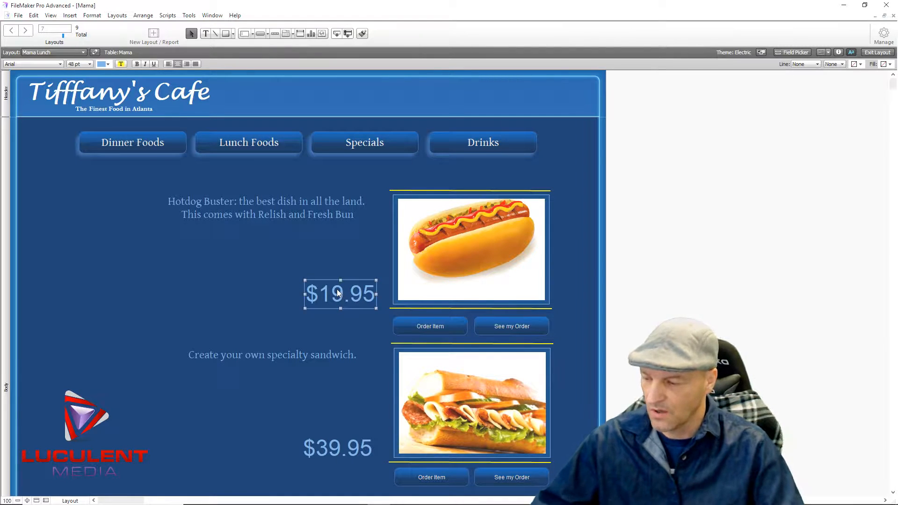
pyautogui.keyDown('shift'); pyautogui.click(347, 447); pyautogui.keyUp('shift')
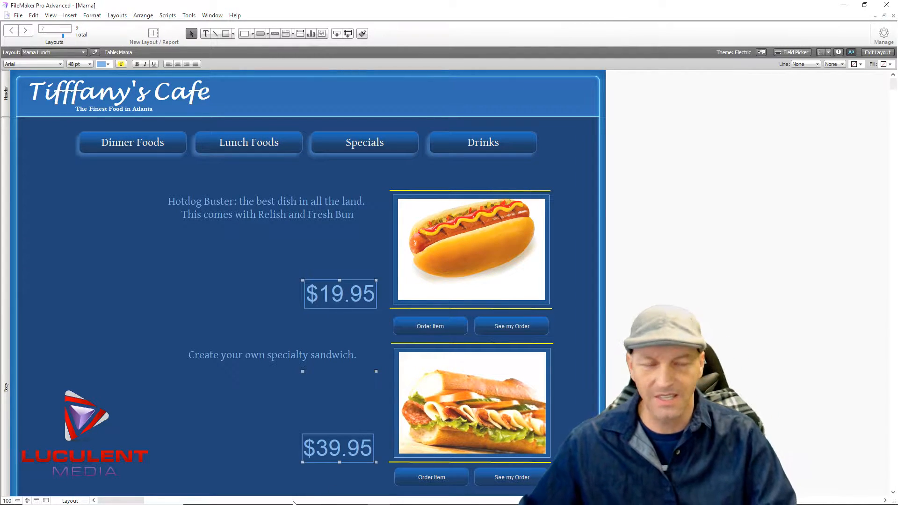
pyautogui.click(838, 52)
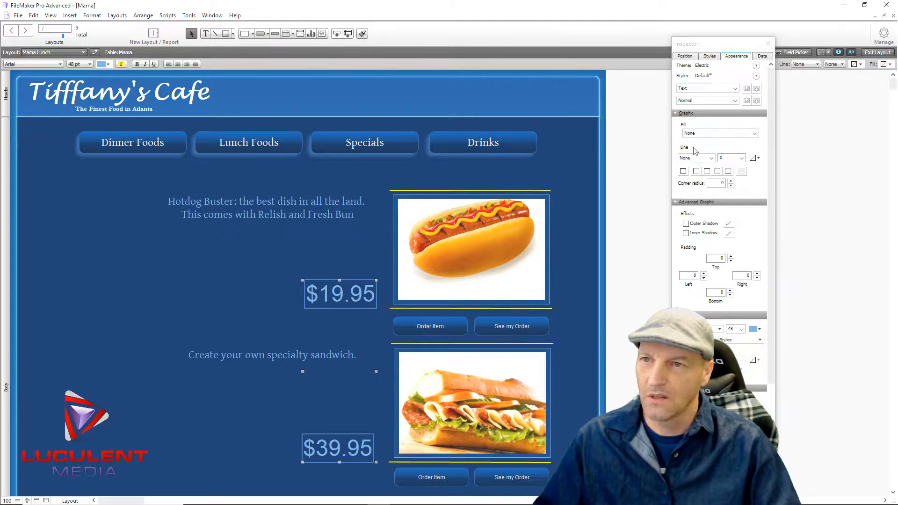
pyautogui.click(684, 56)
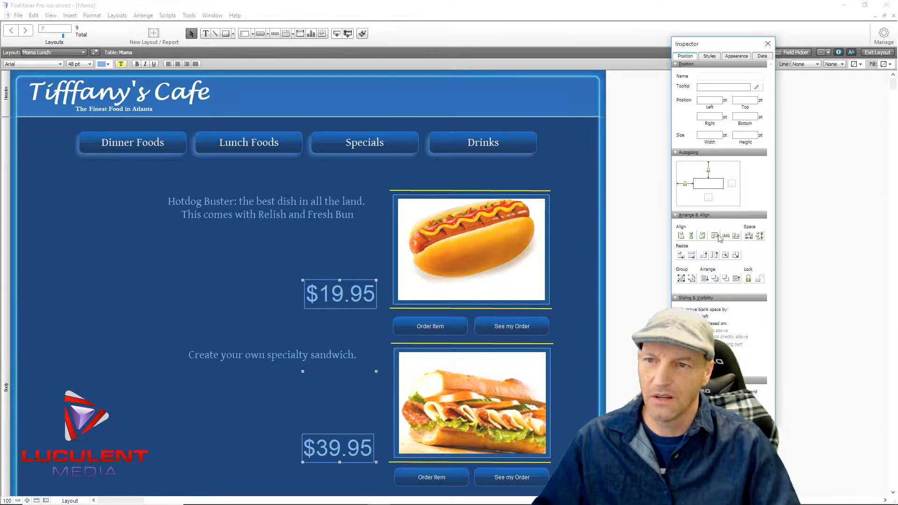
pyautogui.click(680, 236)
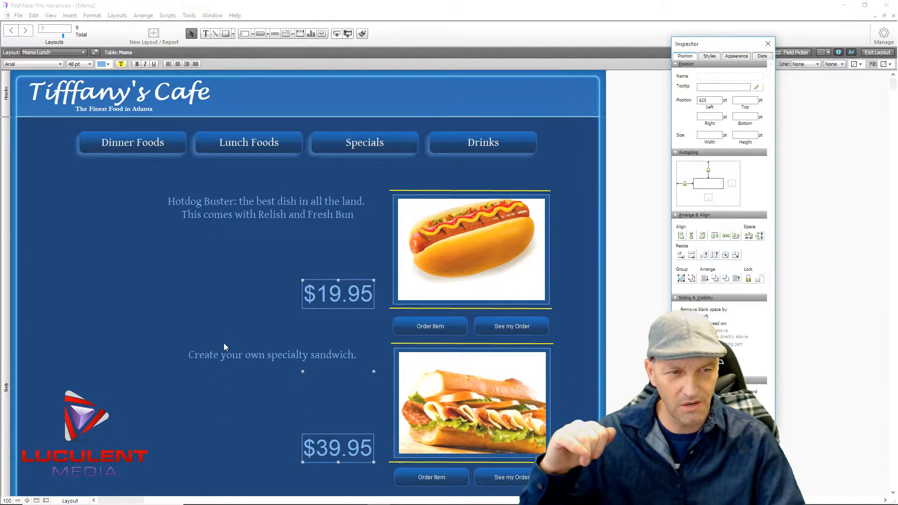
pyautogui.click(114, 337)
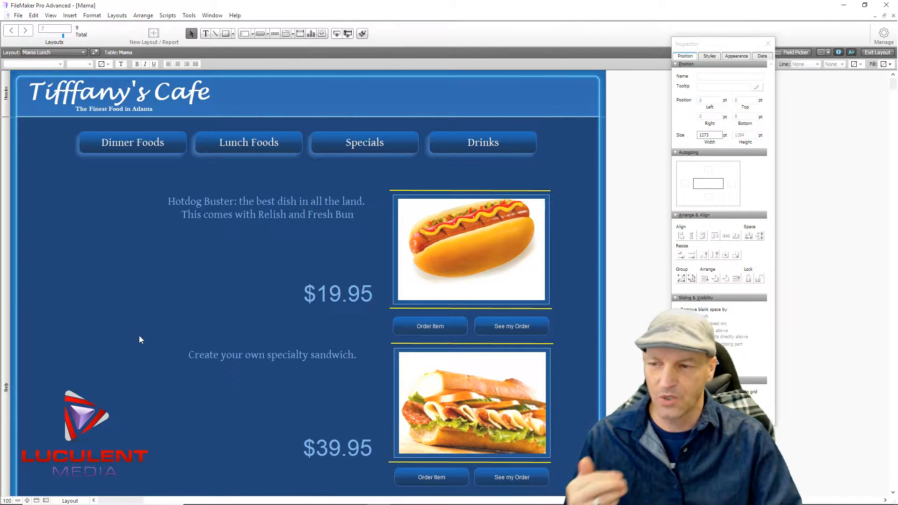
# Change the sandwich price to $29.95 and close the Inspector.
pyautogui.doubleClick(318, 446)
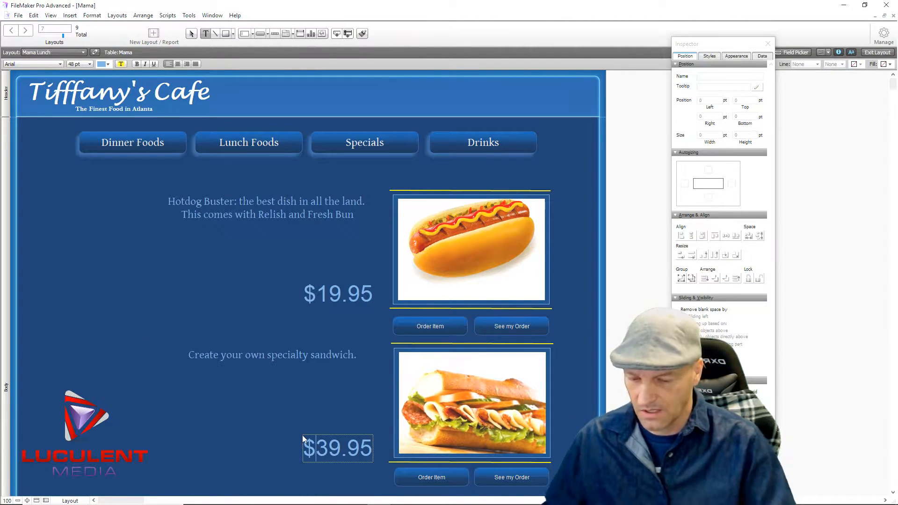
pyautogui.press('Delete')
pyautogui.write('2')
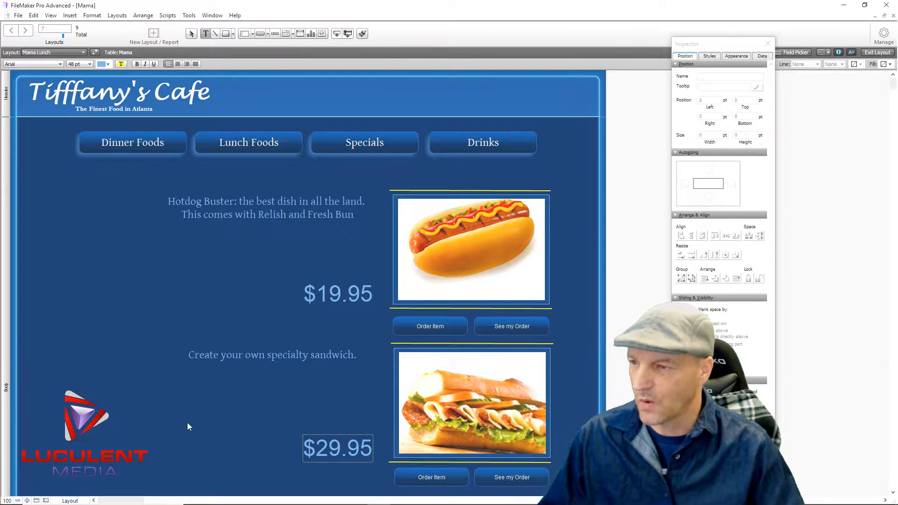
pyautogui.press('Escape')
pyautogui.click(203, 415)
pyautogui.scroll(-2, 205, 412)
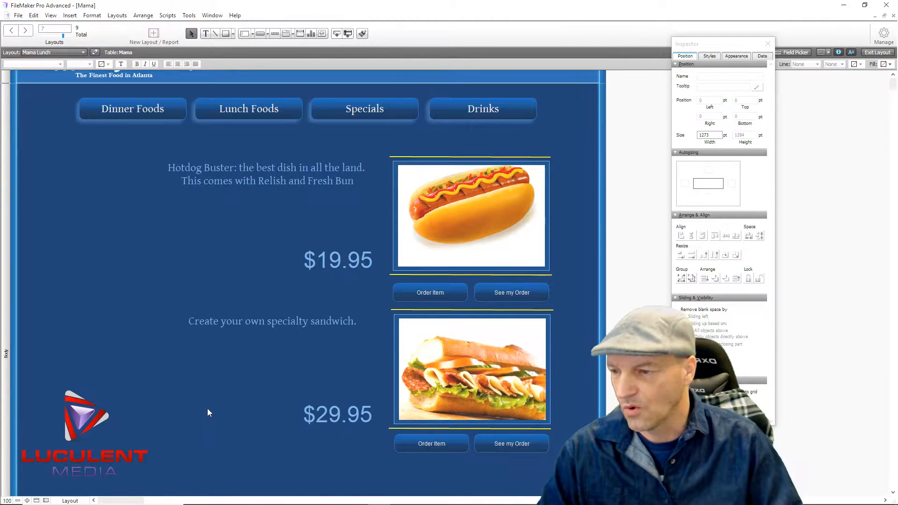
pyautogui.click(768, 44)
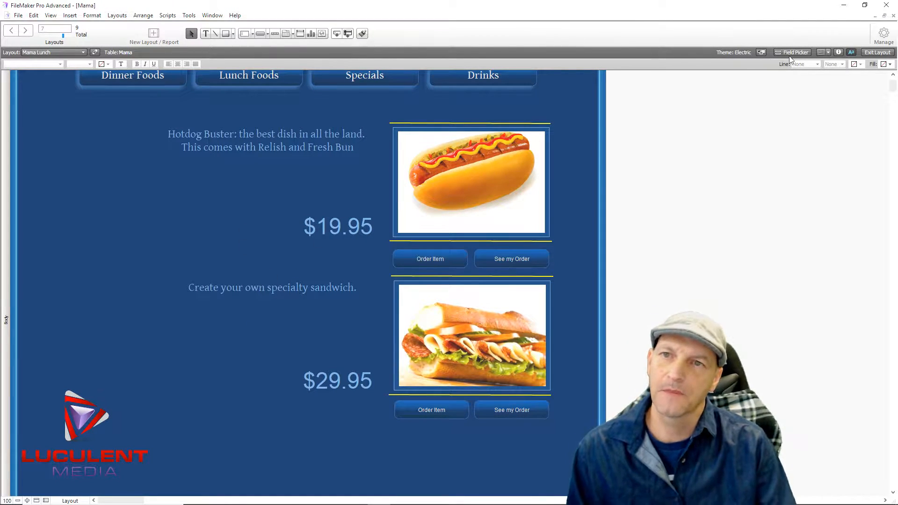
# Open the layout manager and duplicate the Mama Lunch layout.
pyautogui.click(883, 34)
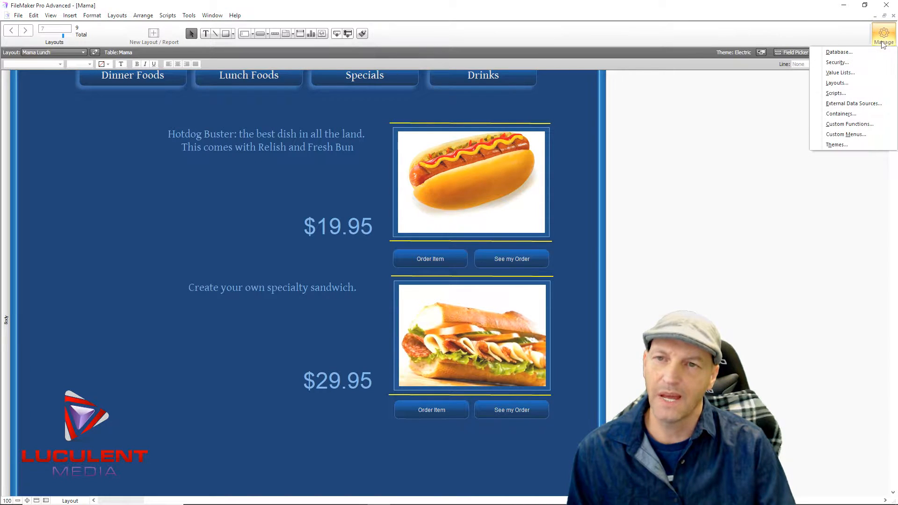
pyautogui.click(837, 83)
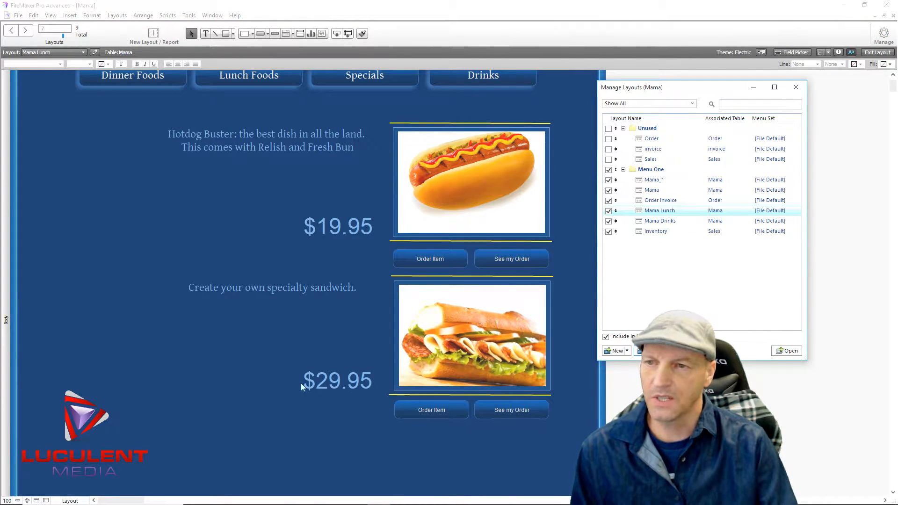
pyautogui.click(652, 212)
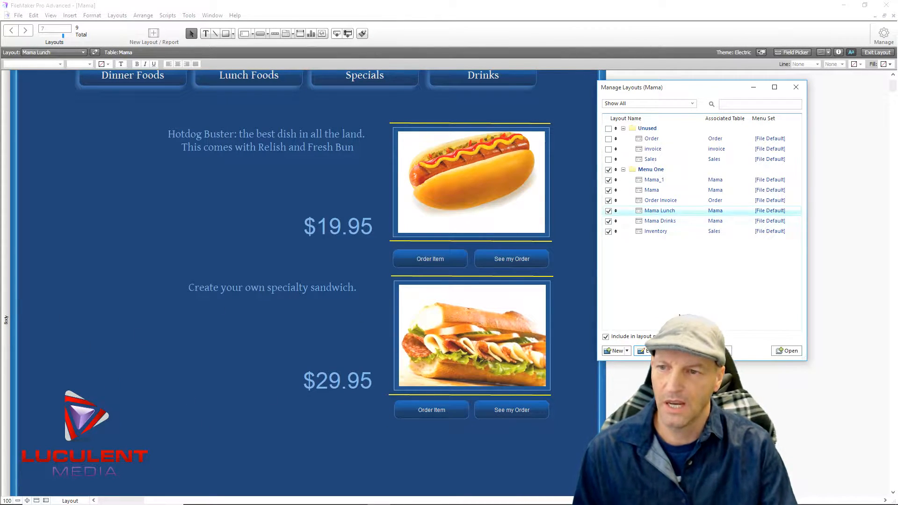
pyautogui.click(648, 350)
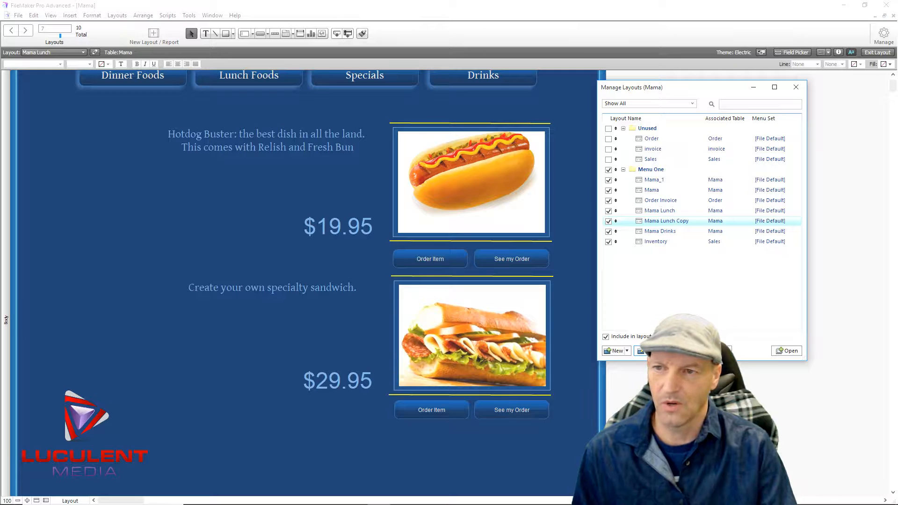
# Rename the duplicated layout as "Mama Lunch Special" and close the layout manager.
pyautogui.click(640, 351)
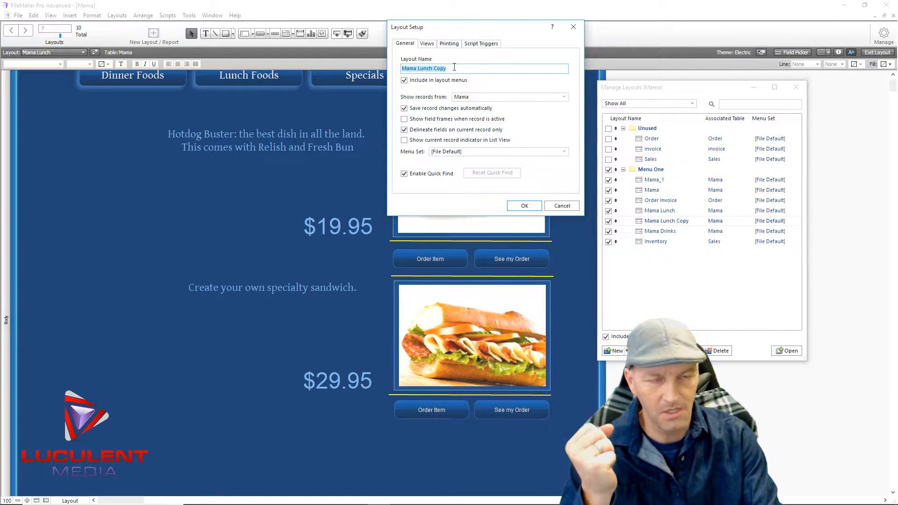
pyautogui.click(444, 67)
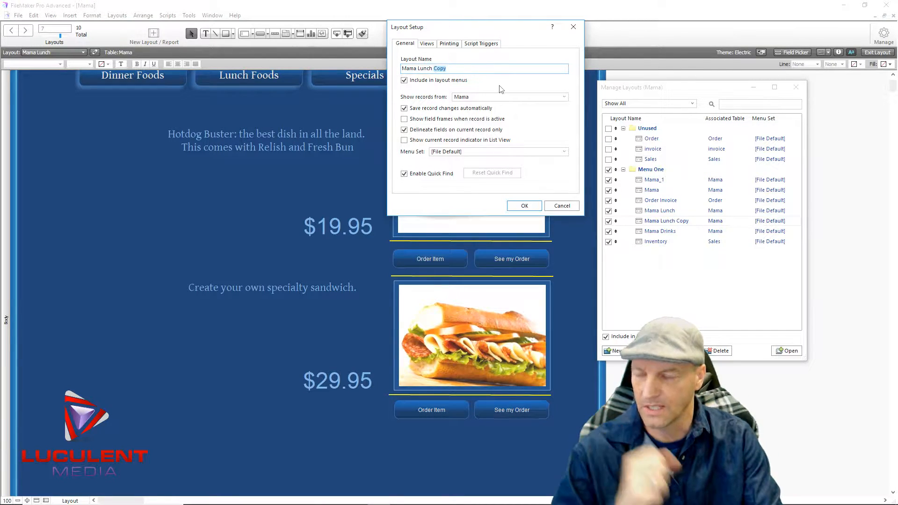
pyautogui.write('Special')
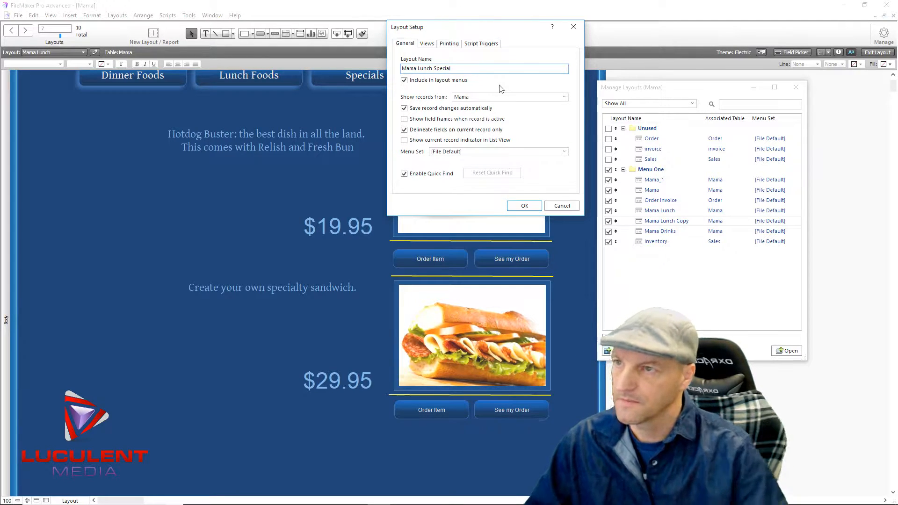
pyautogui.click(524, 206)
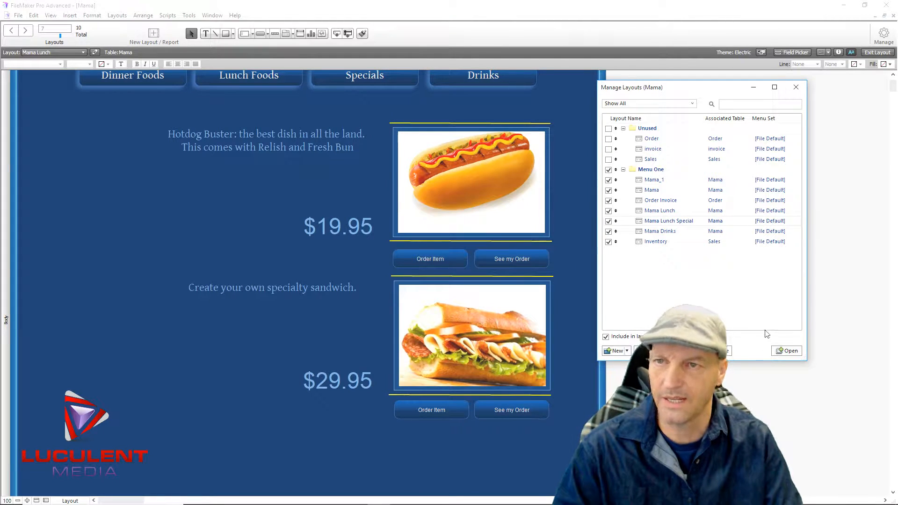
pyautogui.click(797, 88)
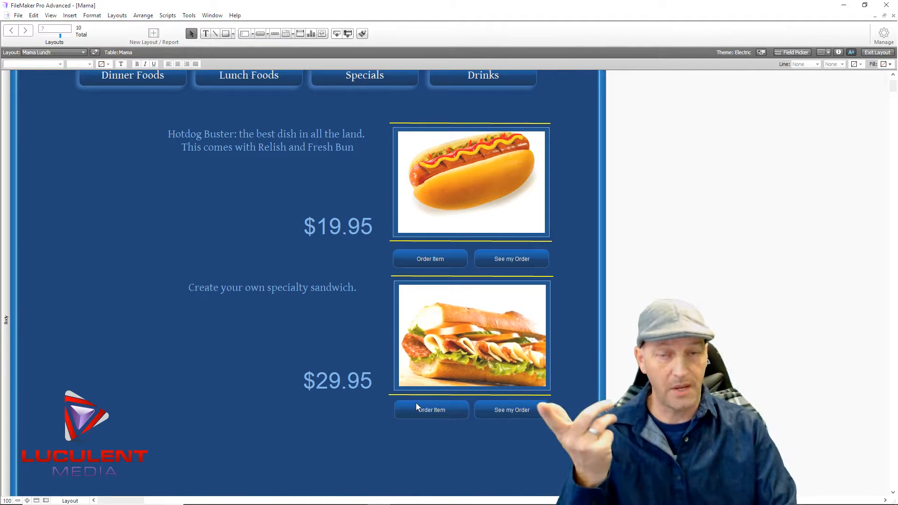
# Change the label of the Order Item button under the sandwich picture to "Create Item".
pyautogui.click(444, 410)
pyautogui.doubleClick(444, 409)
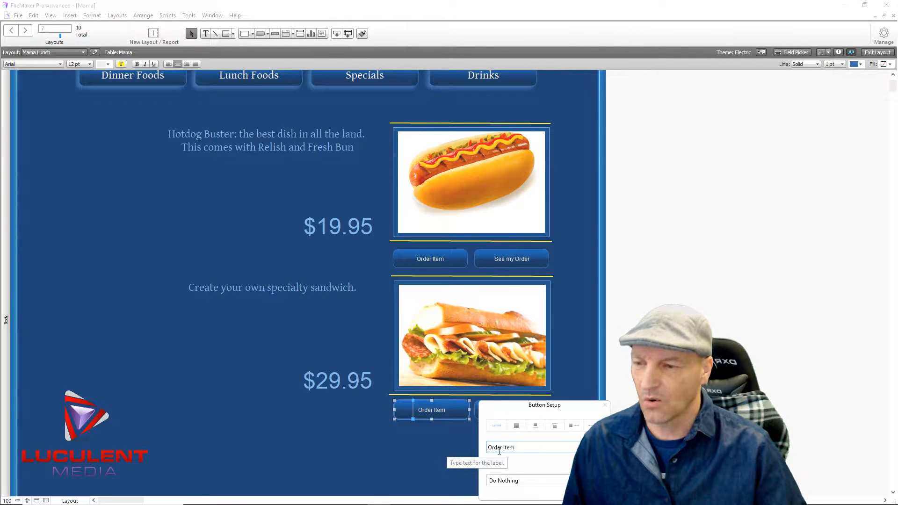
pyautogui.moveTo(503, 447); pyautogui.dragTo(492, 450)
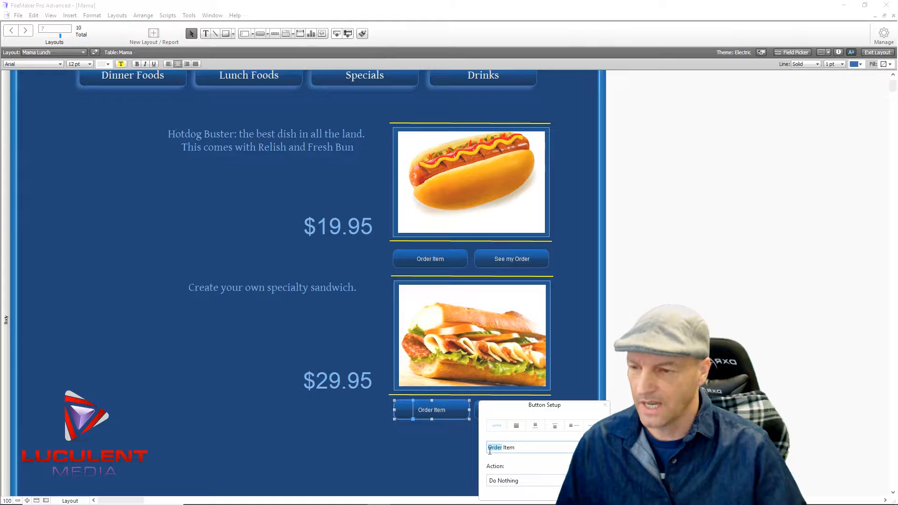
pyautogui.write('Create')
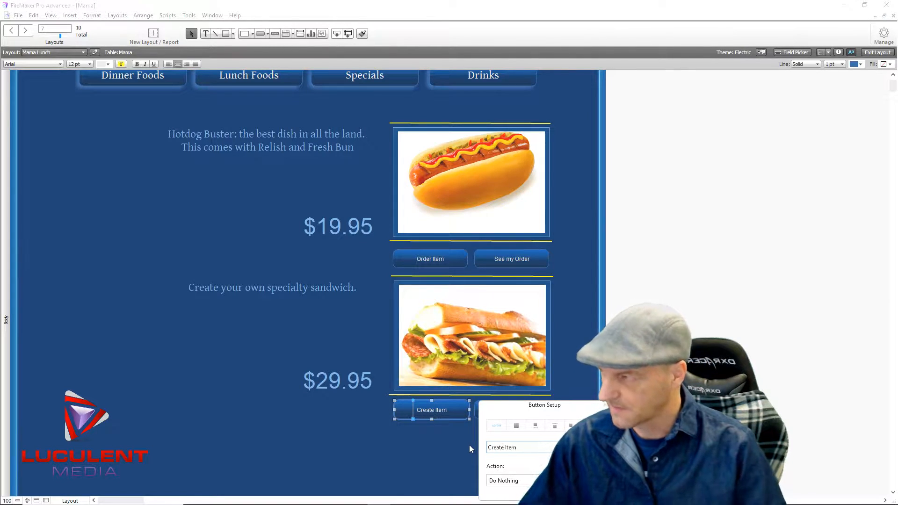
pyautogui.click(376, 450)
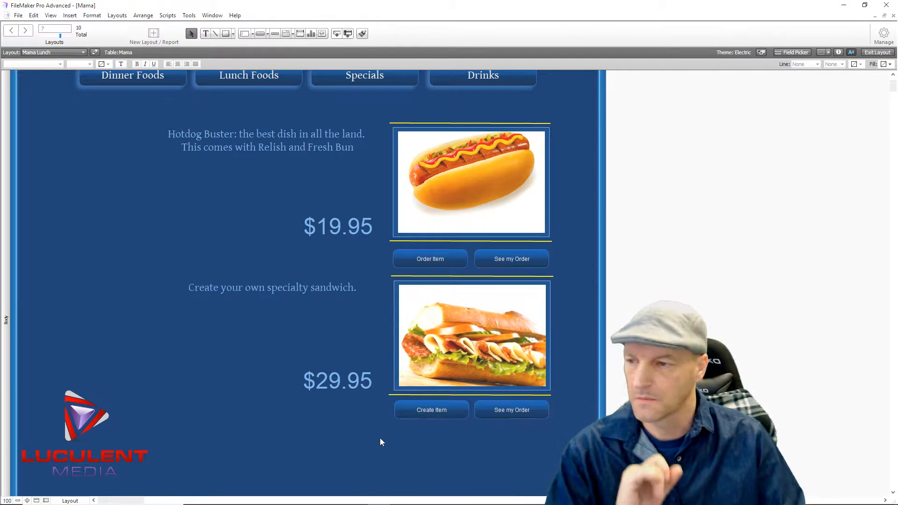
# Give the Create Item button a single-step Go to Layout action targeting "Mama Lunch Special", and exit layout editing.
pyautogui.doubleClick(446, 412)
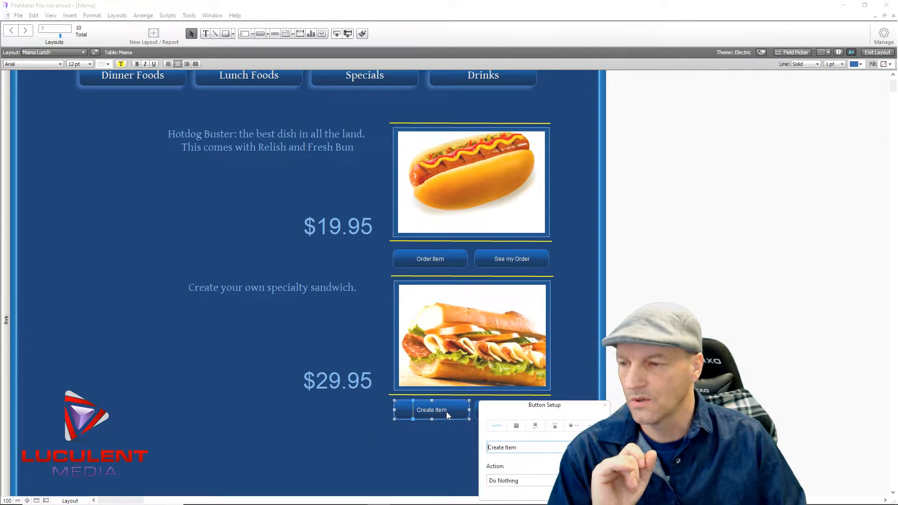
pyautogui.click(511, 482)
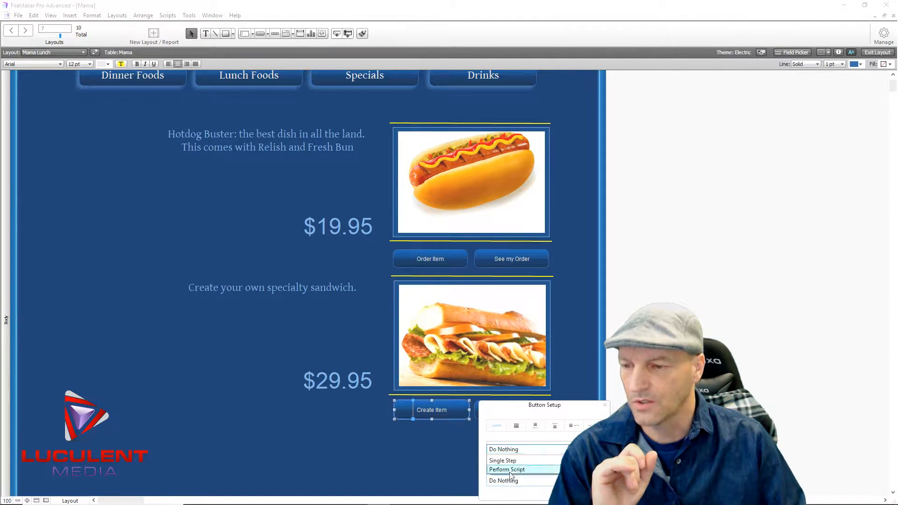
pyautogui.click(512, 462)
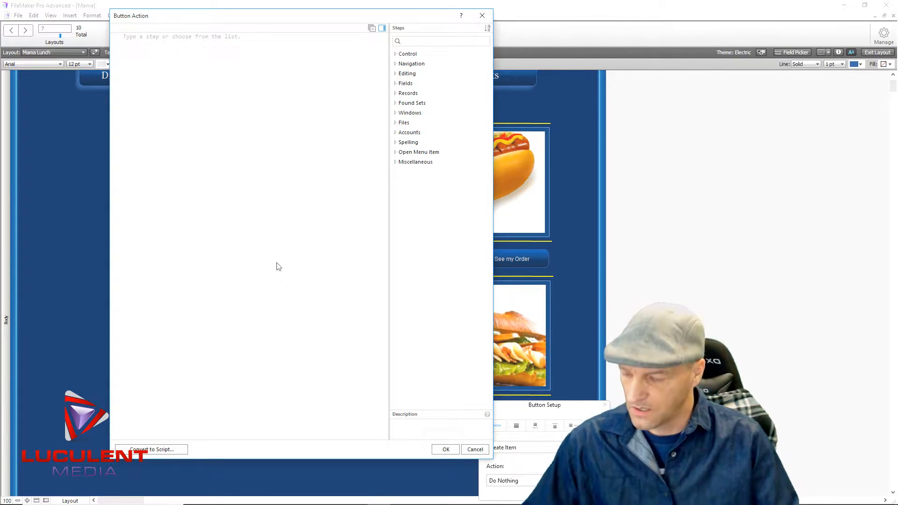
pyautogui.write('Go')
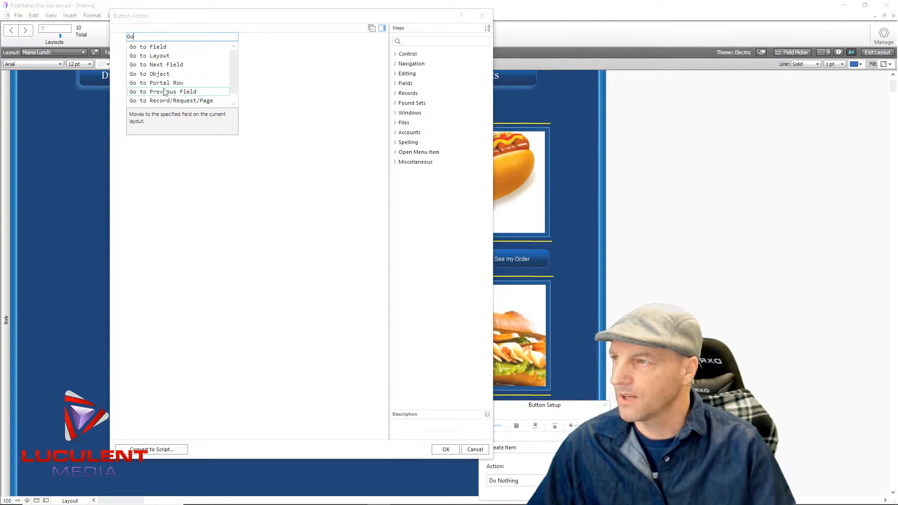
pyautogui.click(156, 56)
pyautogui.click(194, 37)
pyautogui.click(194, 52)
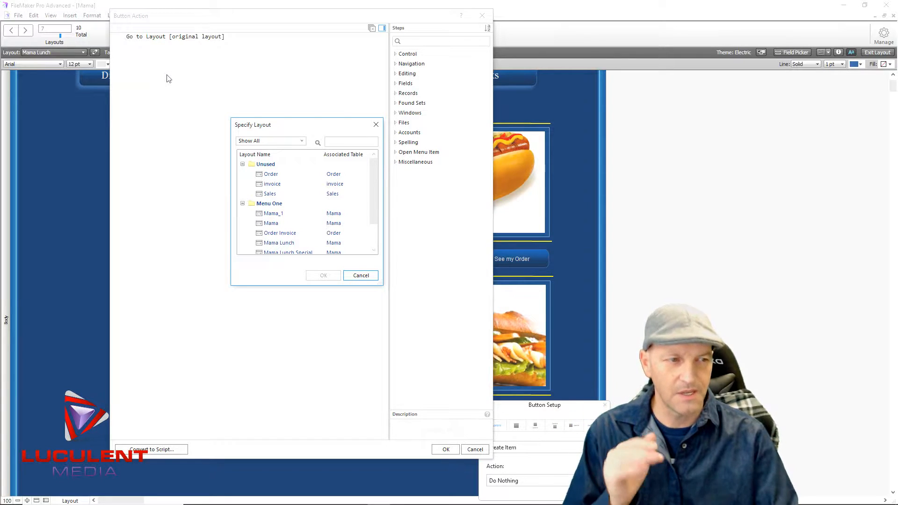
pyautogui.scroll(-1, 302, 240)
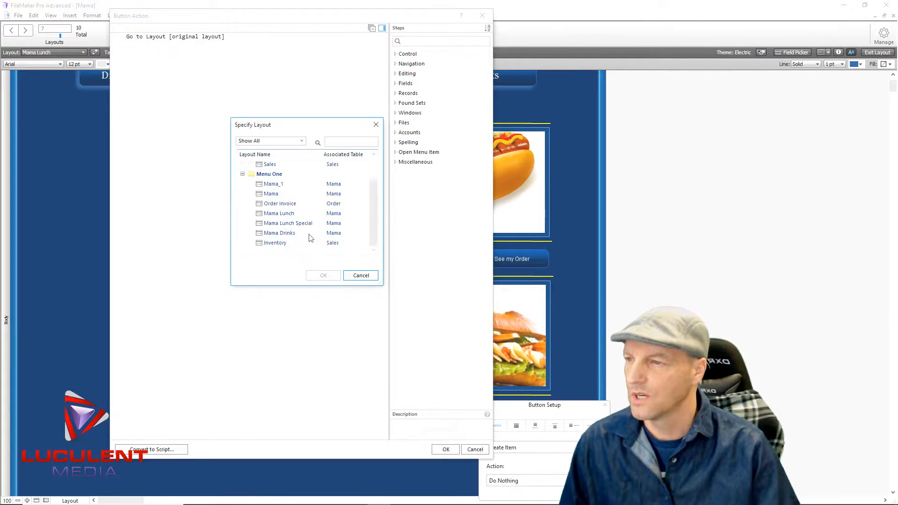
pyautogui.doubleClick(284, 224)
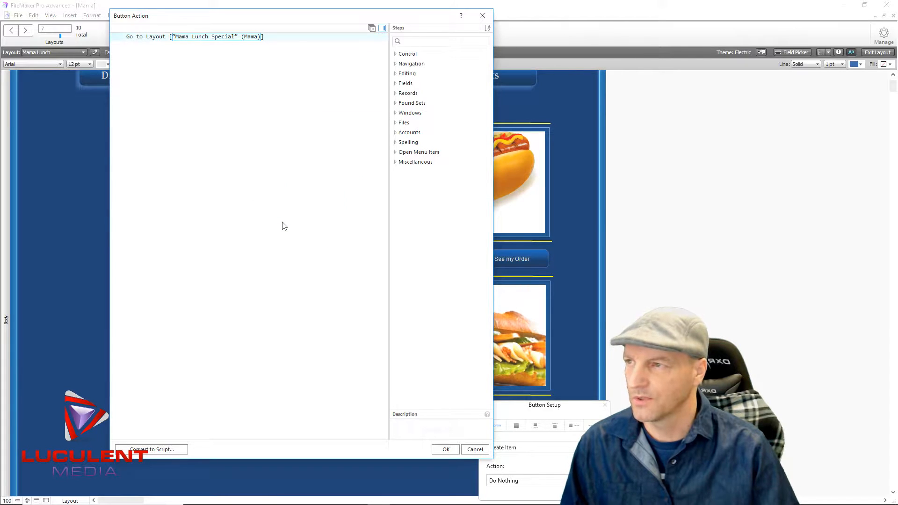
pyautogui.click(444, 449)
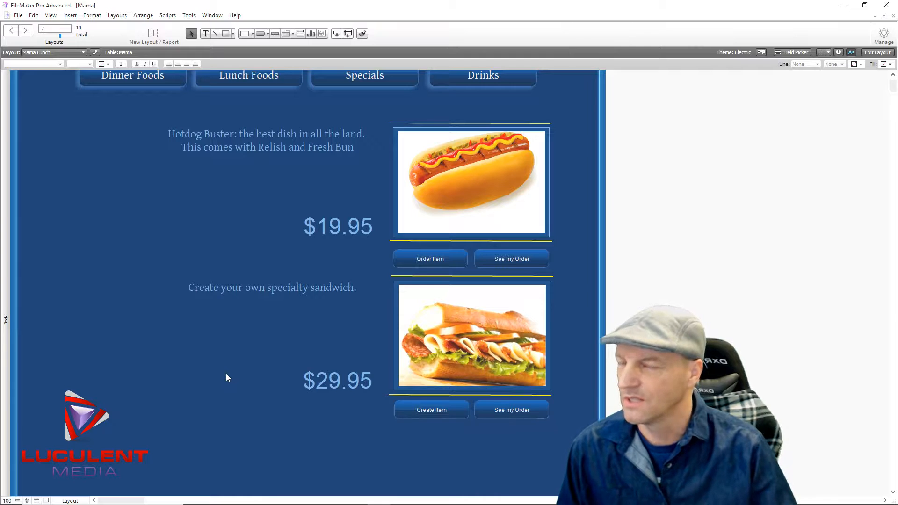
pyautogui.click(876, 52)
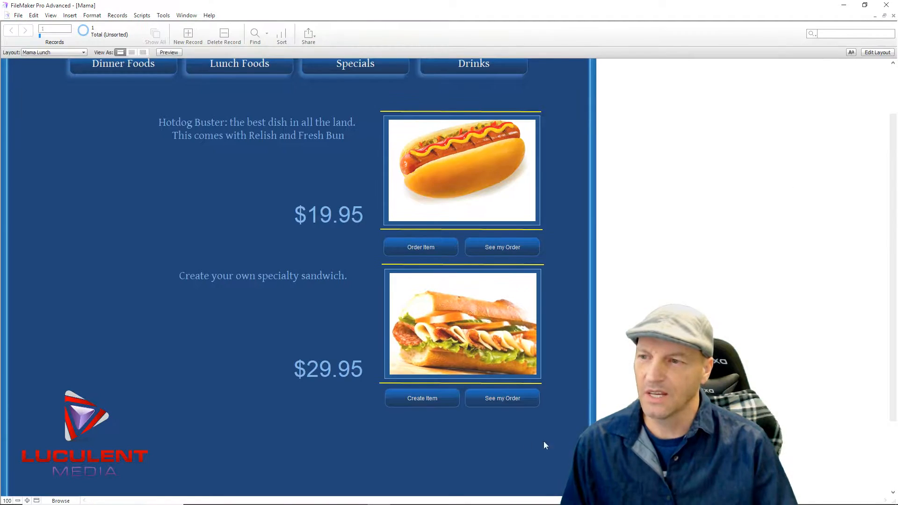
# Test the Create Item button and switch between the Dinner Foods and Lunch Foods pages with their navigation buttons.
pyautogui.click(420, 398)
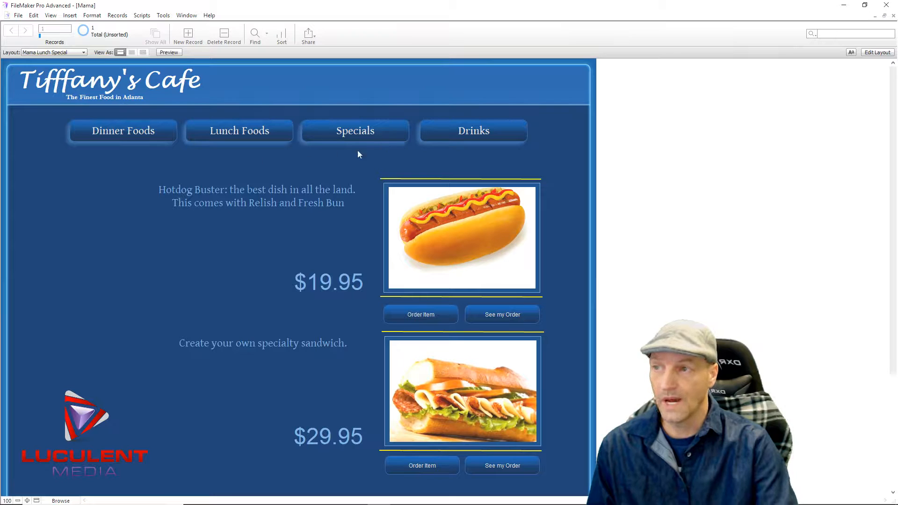
pyautogui.click(151, 135)
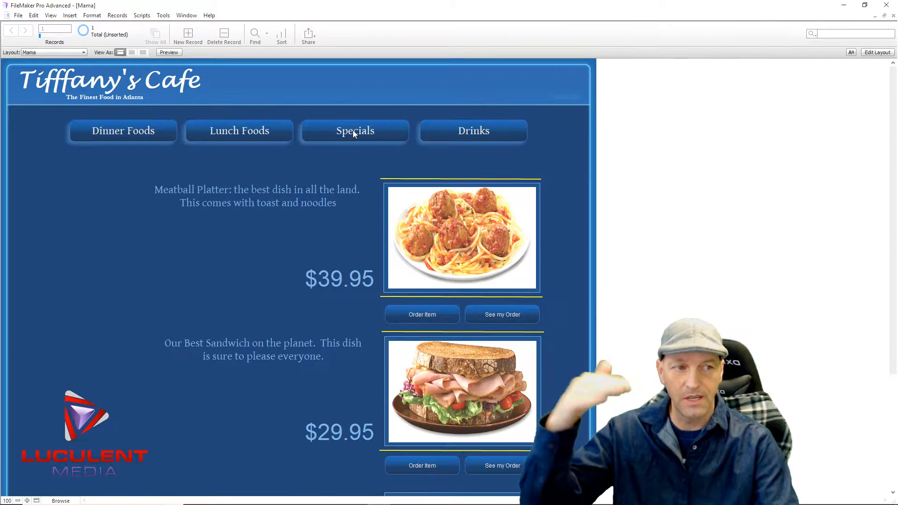
pyautogui.click(267, 133)
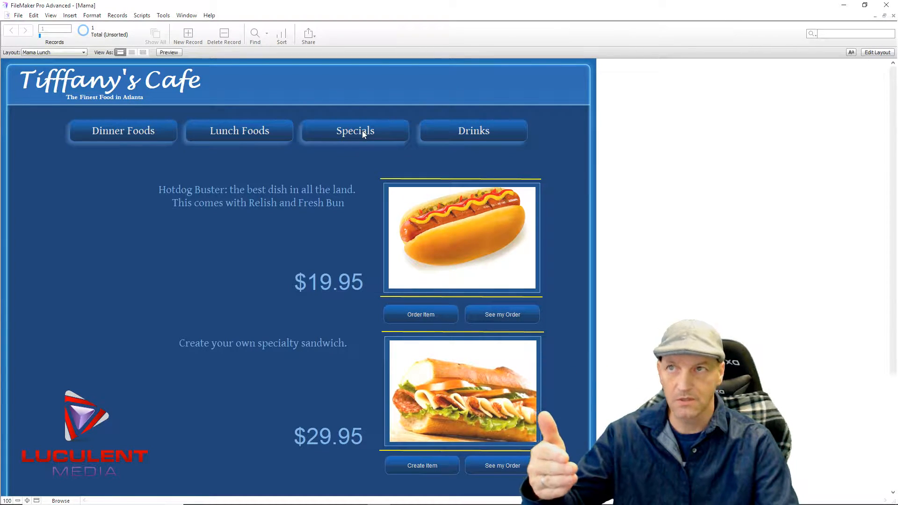
pyautogui.click(132, 132)
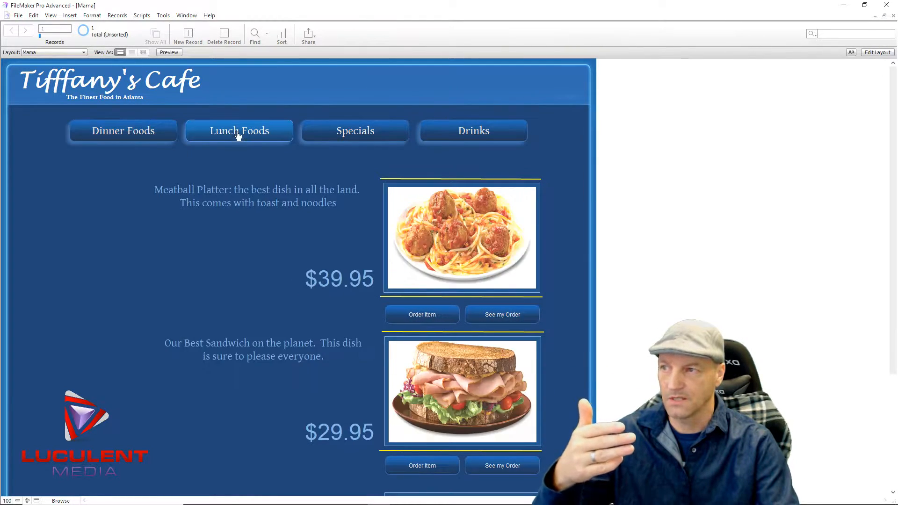
pyautogui.click(237, 134)
pyautogui.click(174, 139)
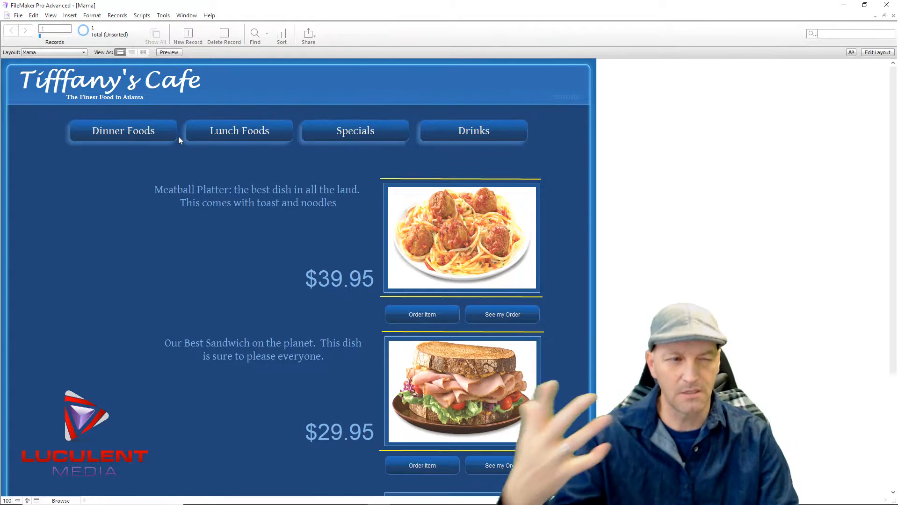
pyautogui.click(231, 128)
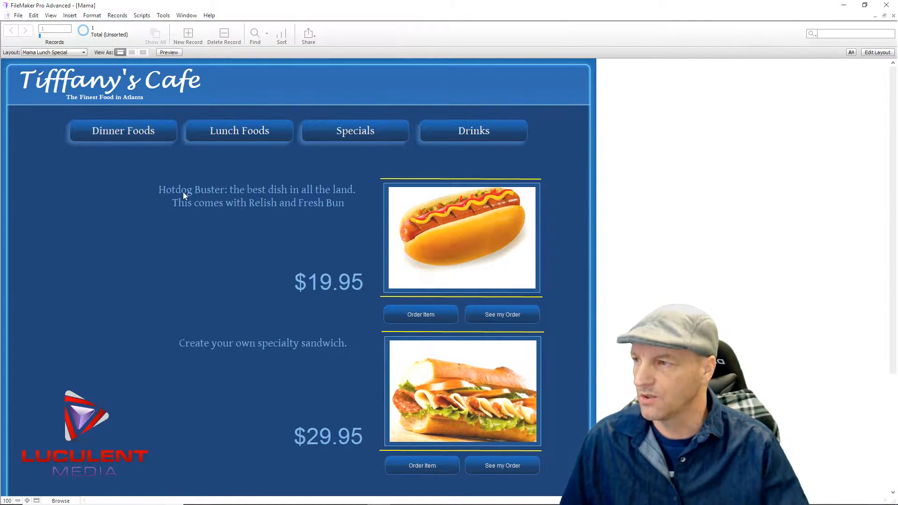
# In the Mama Lunch Special layout, delete the hotdog description, the $19.95 price and the specialty sandwich description.
pyautogui.click(877, 52)
pyautogui.click(227, 203)
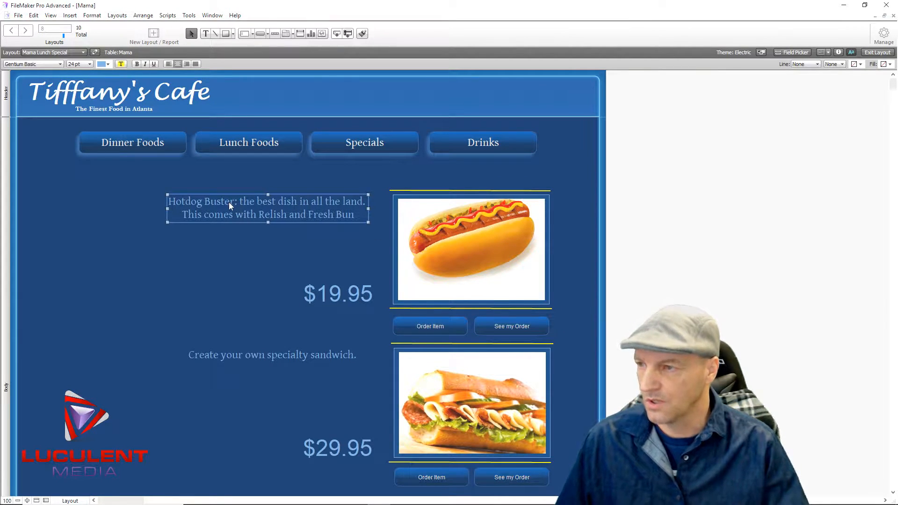
pyautogui.press('Delete')
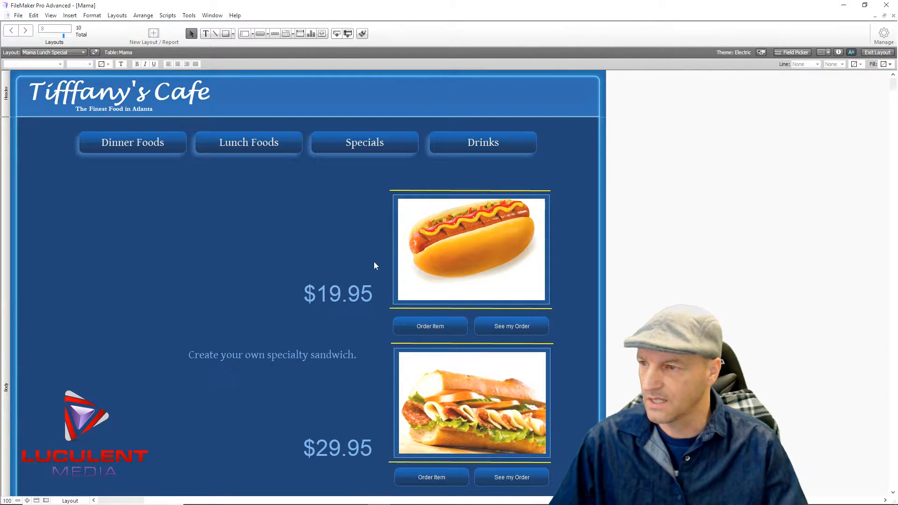
pyautogui.click(346, 296)
pyautogui.press('Delete')
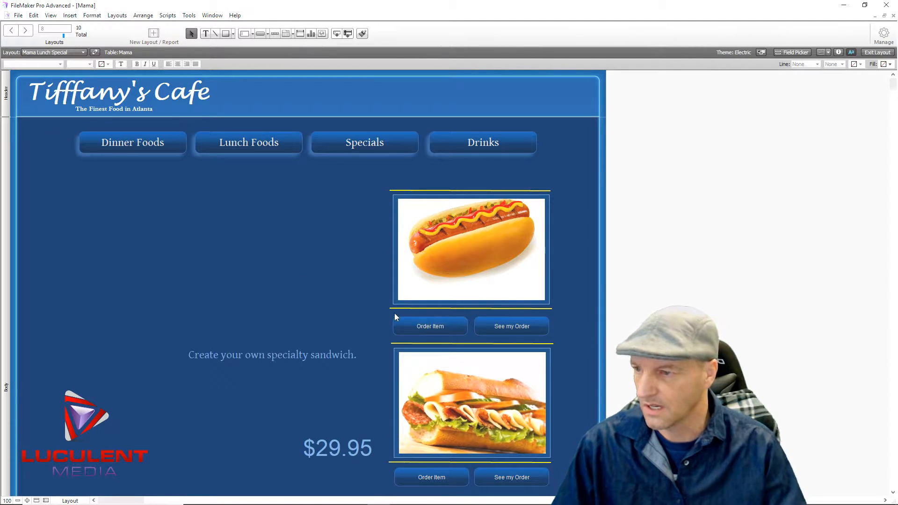
pyautogui.click(269, 354)
pyautogui.press('Delete')
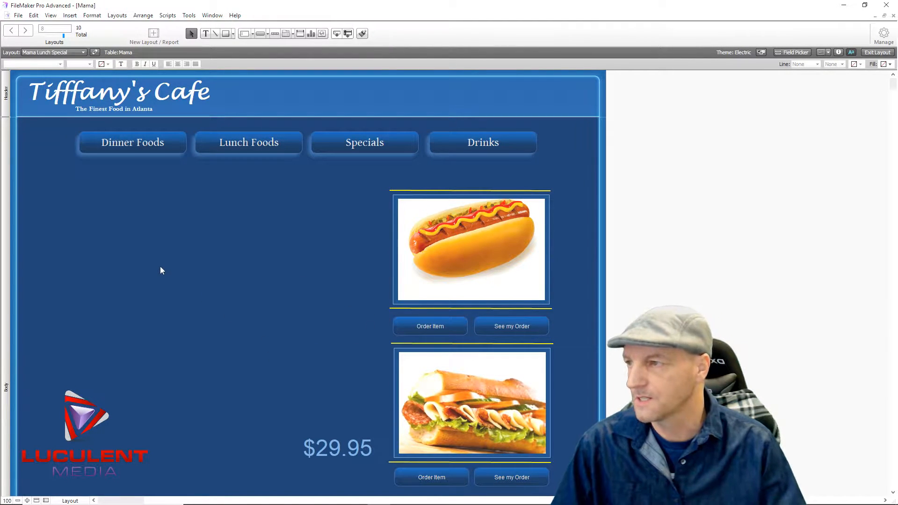
# Add a text label reading "Breads:" in the empty area beneath the Dinner Foods button.
pyautogui.click(63, 173)
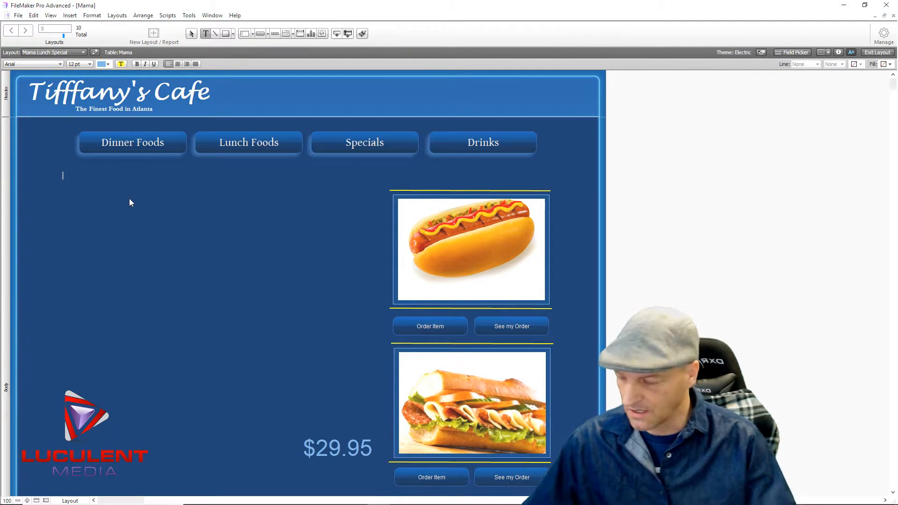
pyautogui.write('Breads')
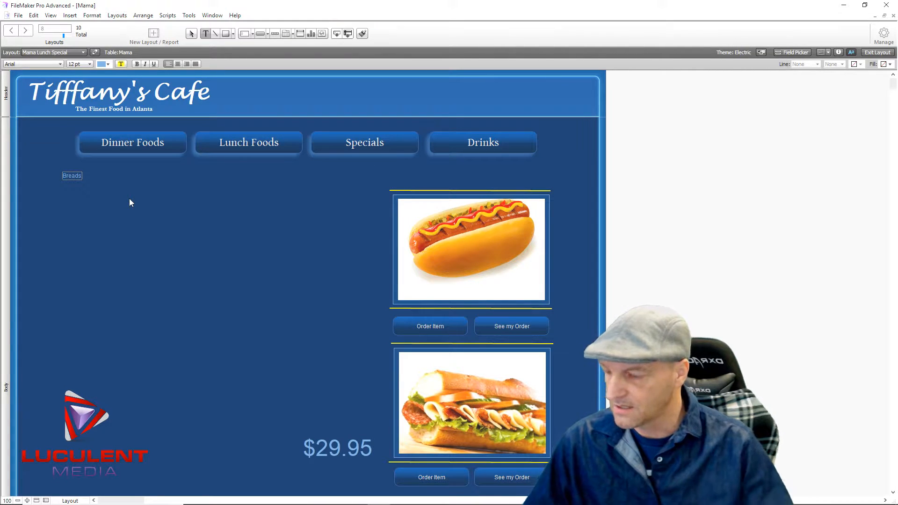
pyautogui.write(':')
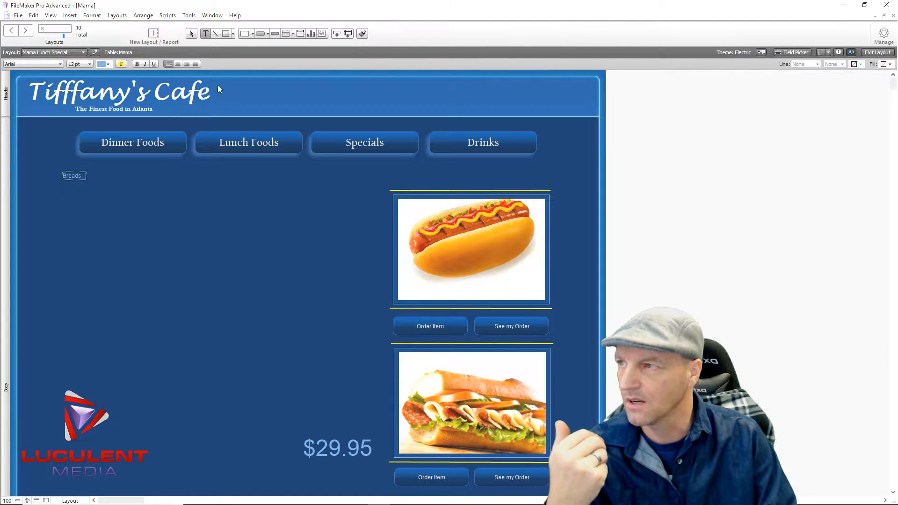
pyautogui.click(261, 34)
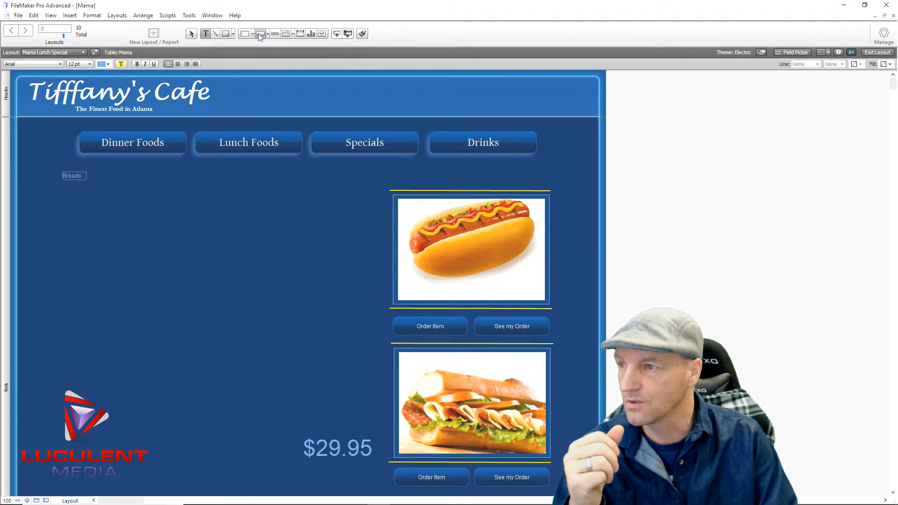
pyautogui.moveTo(110, 213)
pyautogui.mouseDown()
pyautogui.moveTo(144, 240)
pyautogui.moveTo(195, 246)
pyautogui.mouseUp()
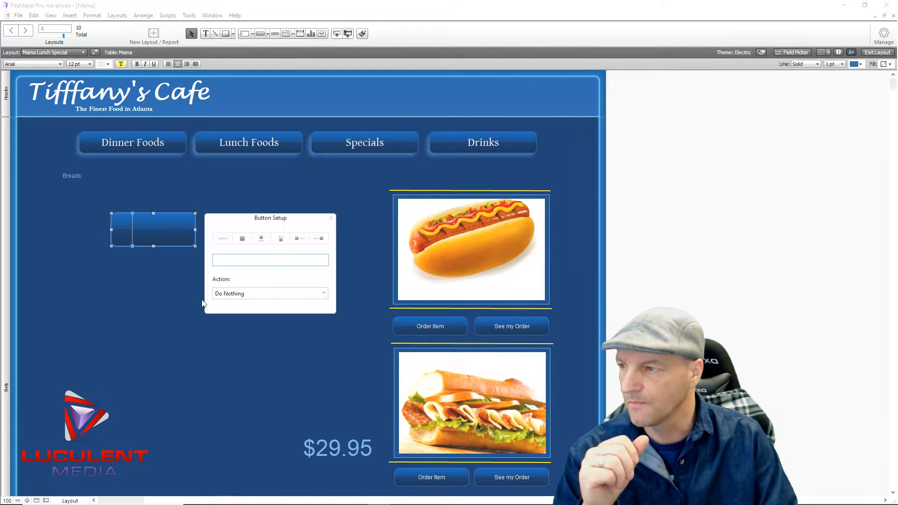
pyautogui.write('Breads')
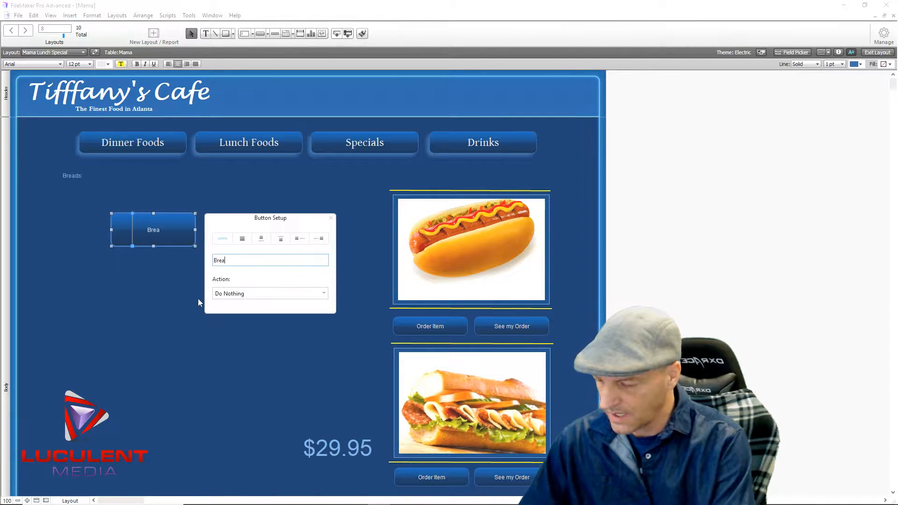
pyautogui.click(178, 284)
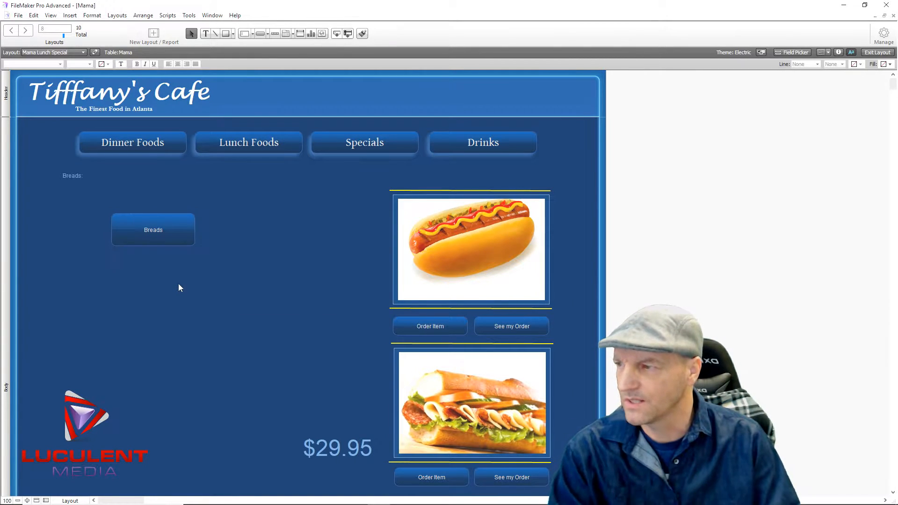
pyautogui.doubleClick(184, 237)
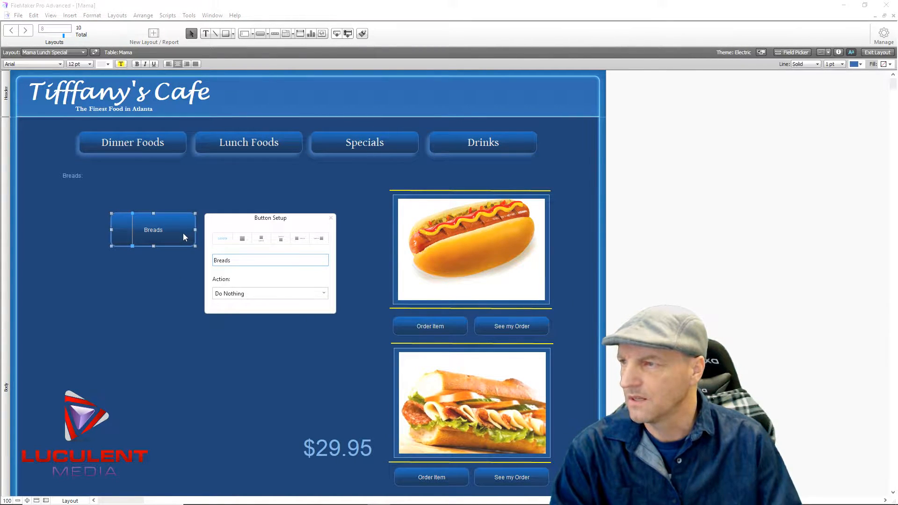
pyautogui.click(331, 218)
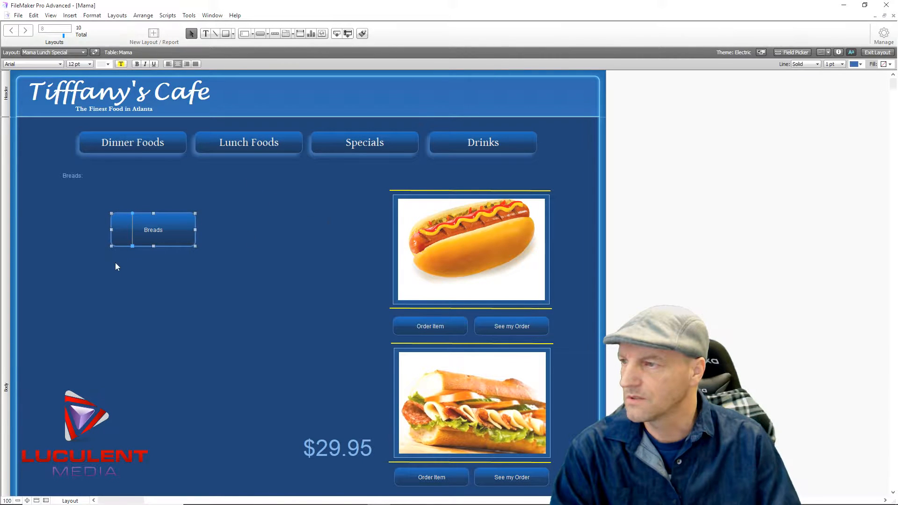
pyautogui.press('Delete')
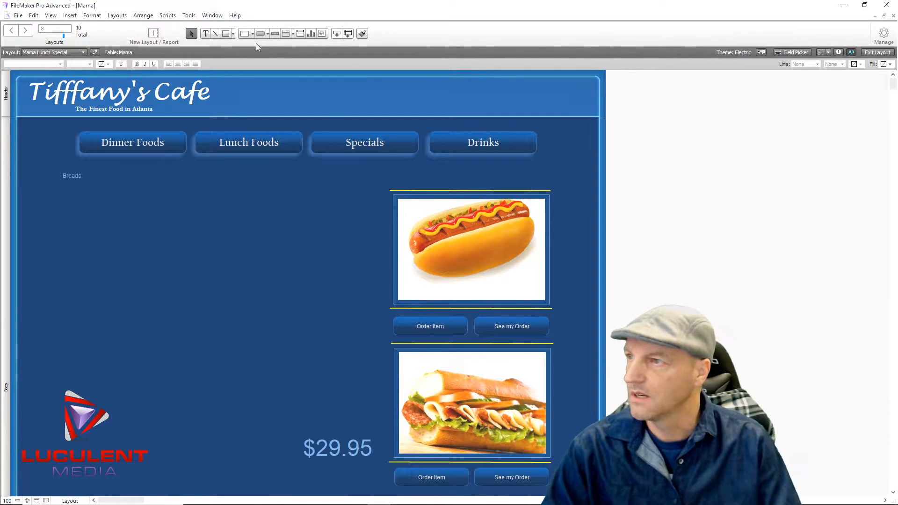
# Draw a popover button below the "Breads:" label and label it "Breads".
pyautogui.click(267, 37)
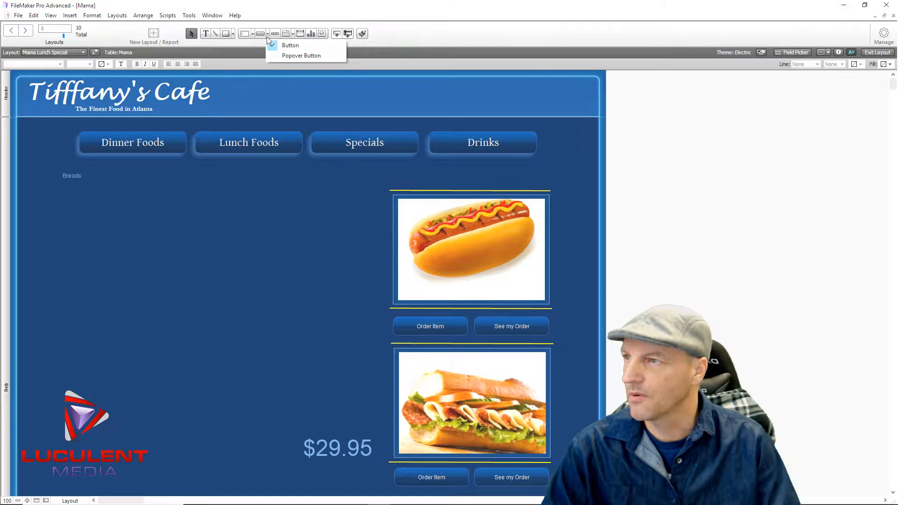
pyautogui.click(282, 57)
pyautogui.moveTo(100, 206); pyautogui.dragTo(180, 251)
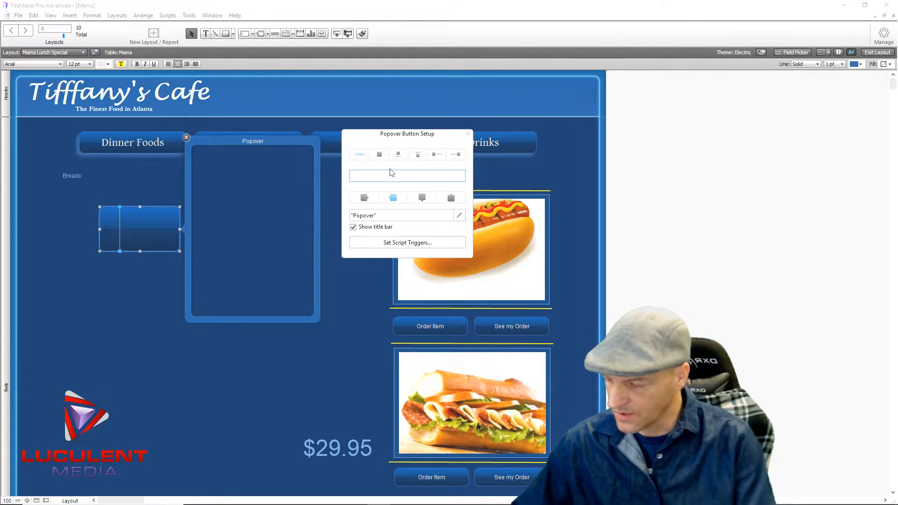
pyautogui.write('Breads')
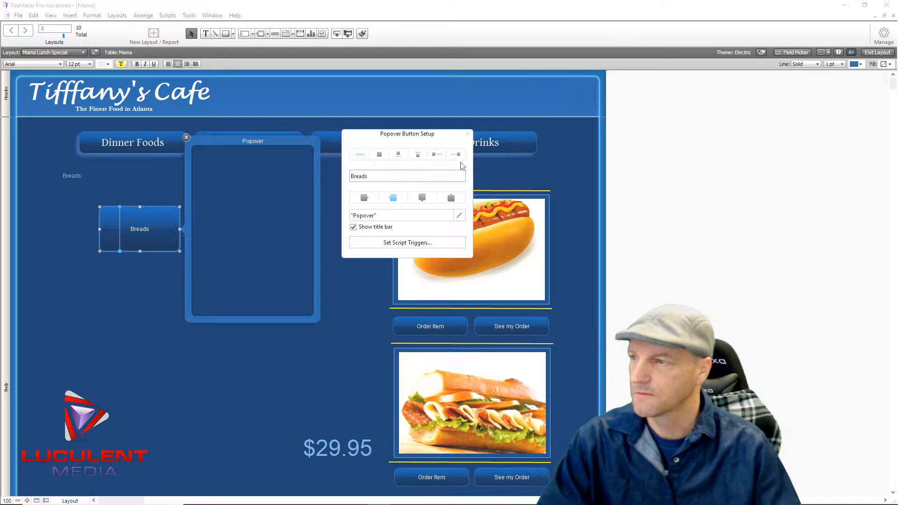
pyautogui.click(236, 382)
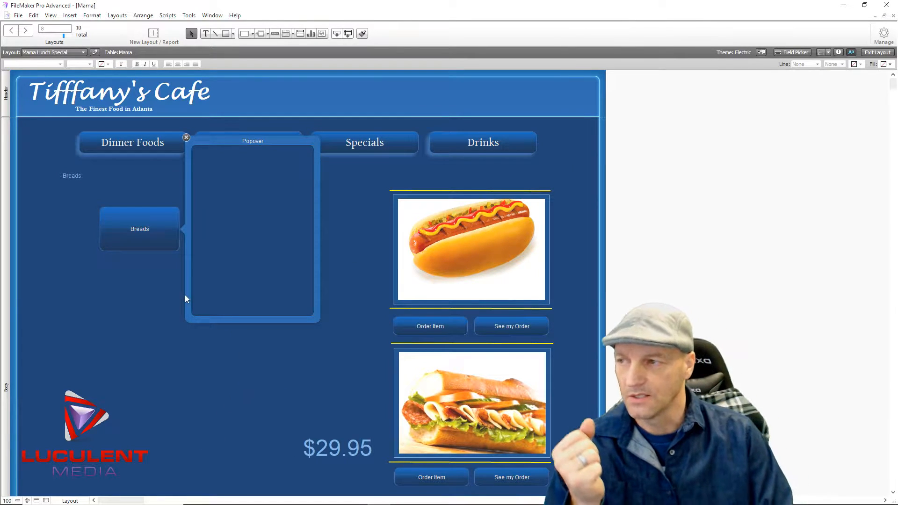
# Shorten the Breads button's popover from its lower and upper edges so it starts just below the navigation buttons.
pyautogui.click(262, 321)
pyautogui.moveTo(253, 322); pyautogui.dragTo(255, 278)
pyautogui.moveTo(273, 143); pyautogui.dragTo(272, 164)
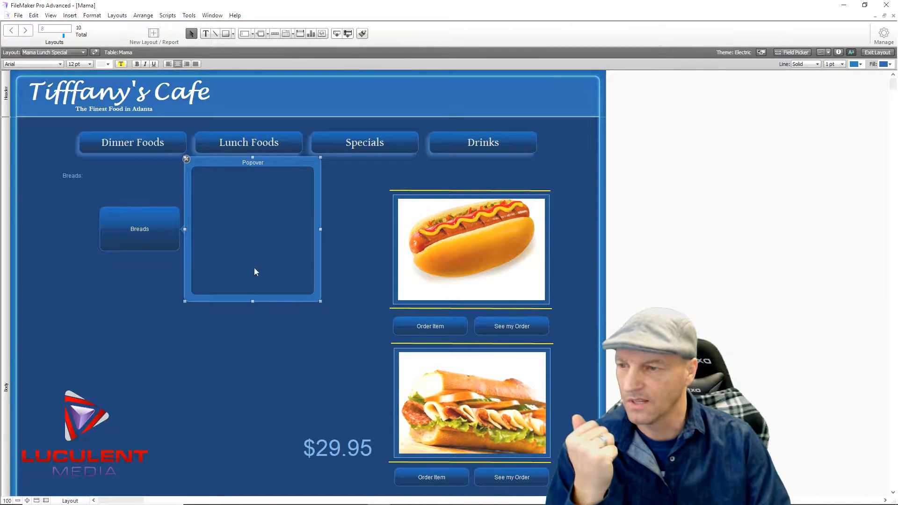
# Check the hotdog's order buttons, and copy the sandwich's See my Order button into the empty area below the Breads button.
pyautogui.click(494, 327)
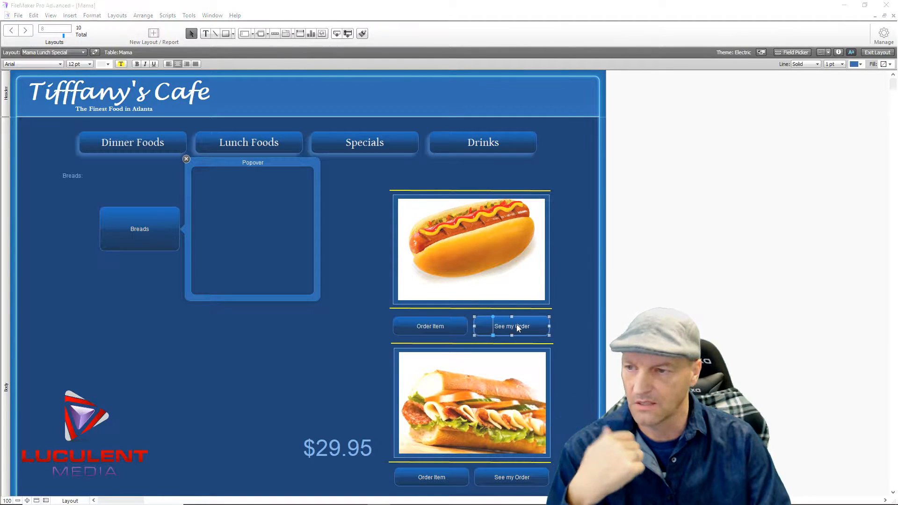
pyautogui.doubleClick(516, 326)
pyautogui.click(320, 332)
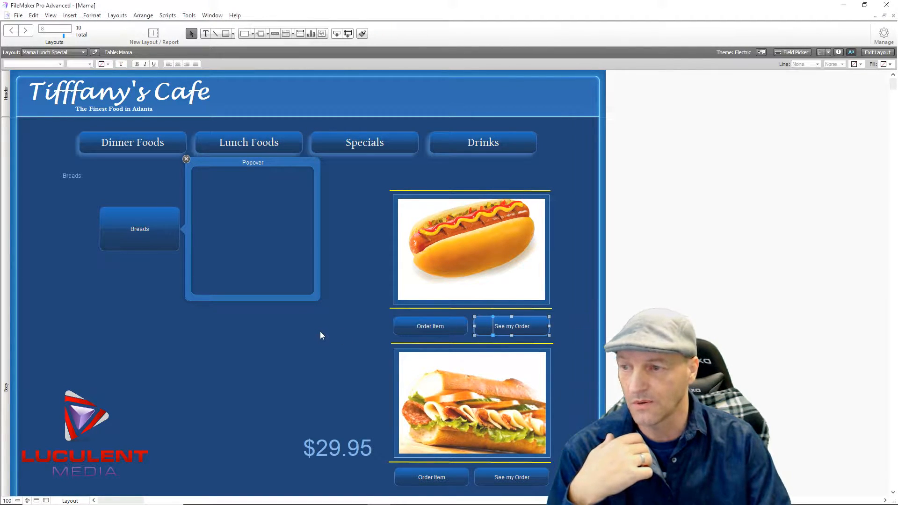
pyautogui.doubleClick(420, 326)
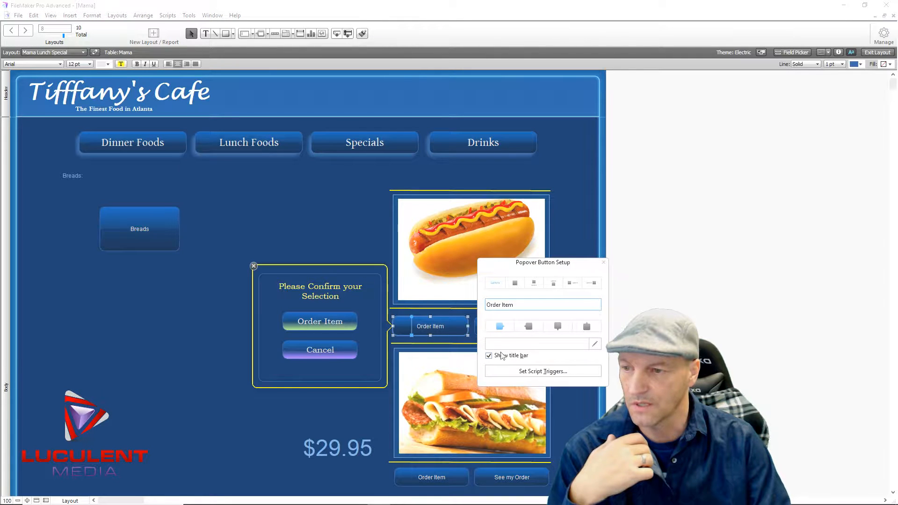
pyautogui.click(346, 336)
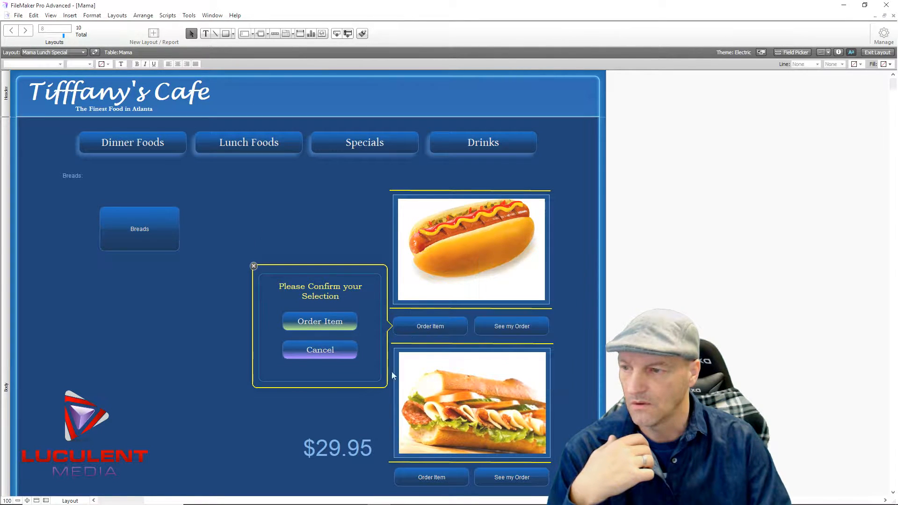
pyautogui.click(516, 478)
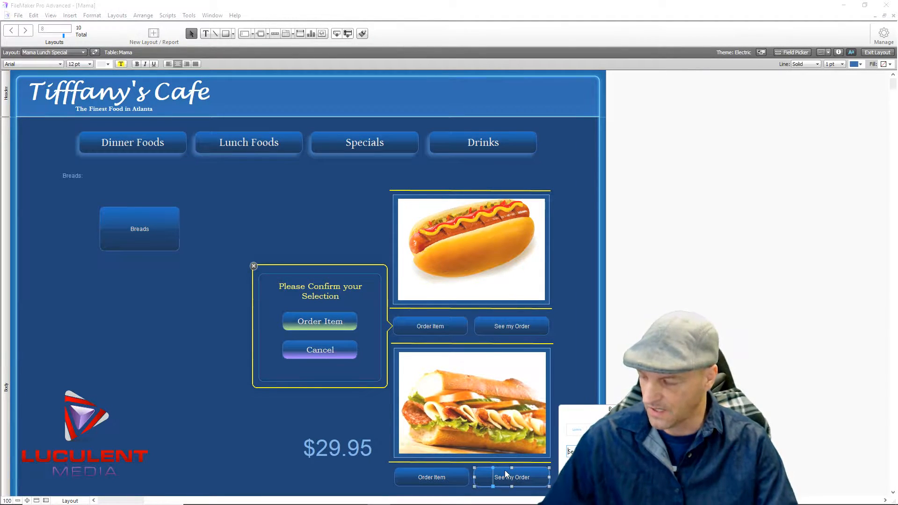
pyautogui.moveTo(526, 481); pyautogui.dragTo(172, 358)
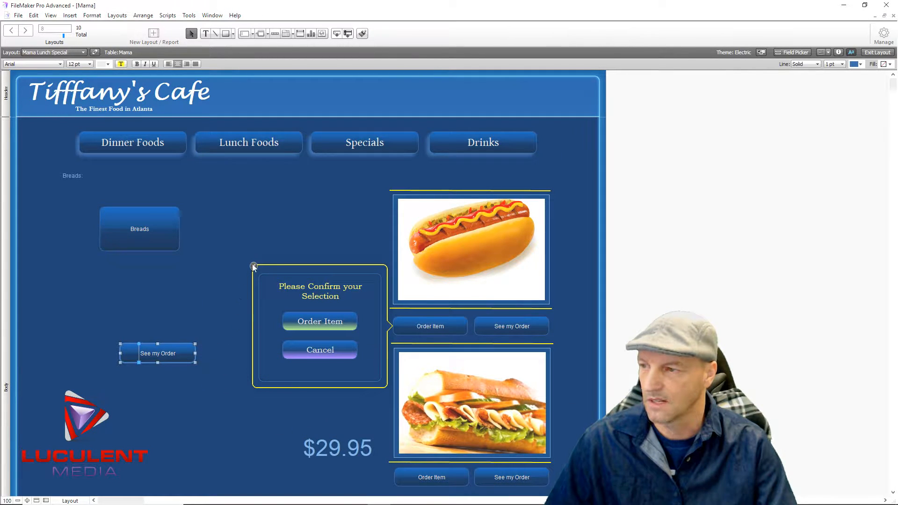
pyautogui.click(253, 266)
pyautogui.click(278, 395)
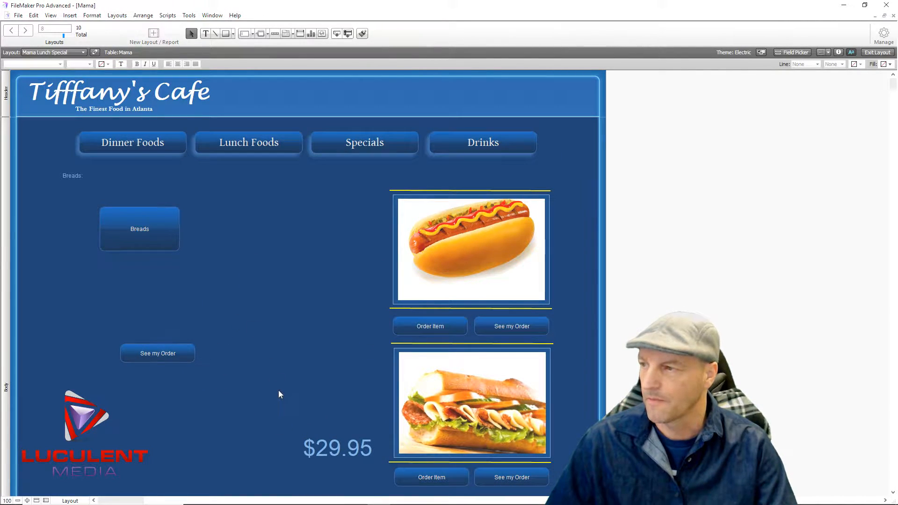
# Open the Breads popover and fill it with a vertical stack of five copies of the See my Order button.
pyautogui.click(159, 239)
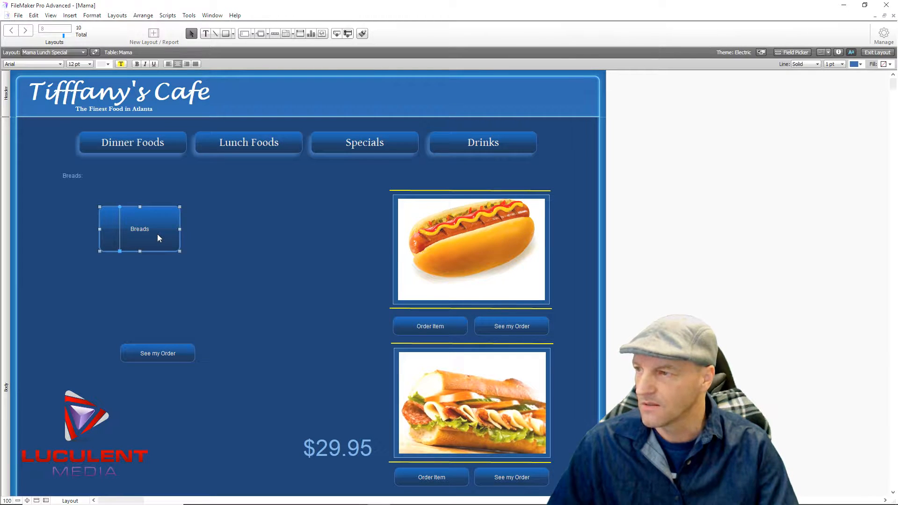
pyautogui.click(158, 234)
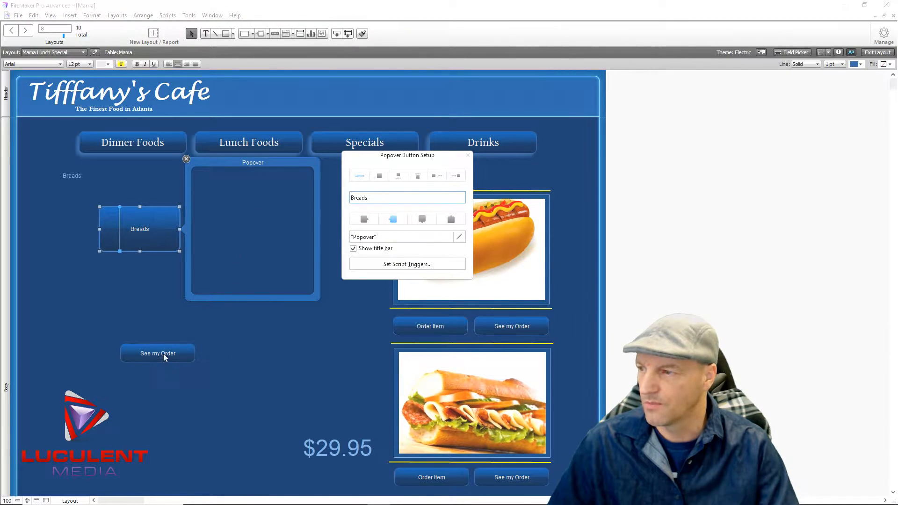
pyautogui.moveTo(159, 352); pyautogui.dragTo(253, 279)
pyautogui.click(252, 318)
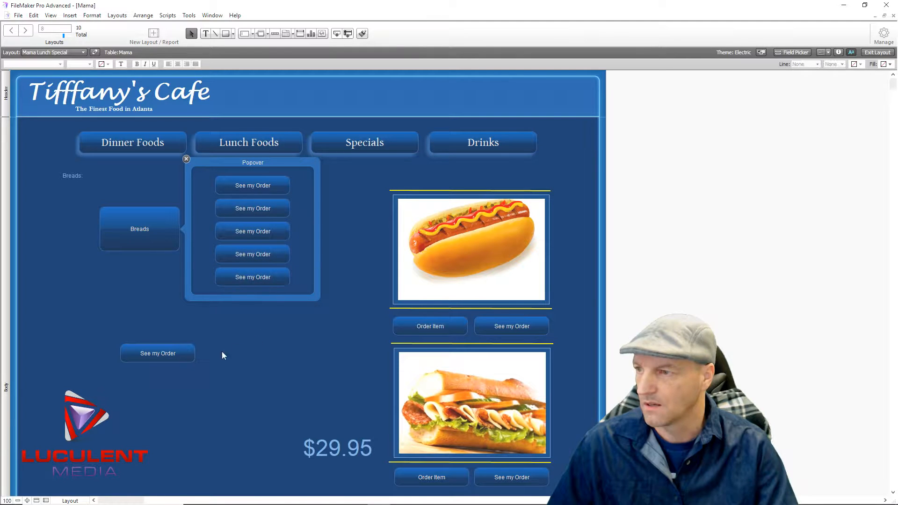
# Delete the "Breads:" label and move the Breads button up and to the left into the freed space.
pyautogui.click(171, 354)
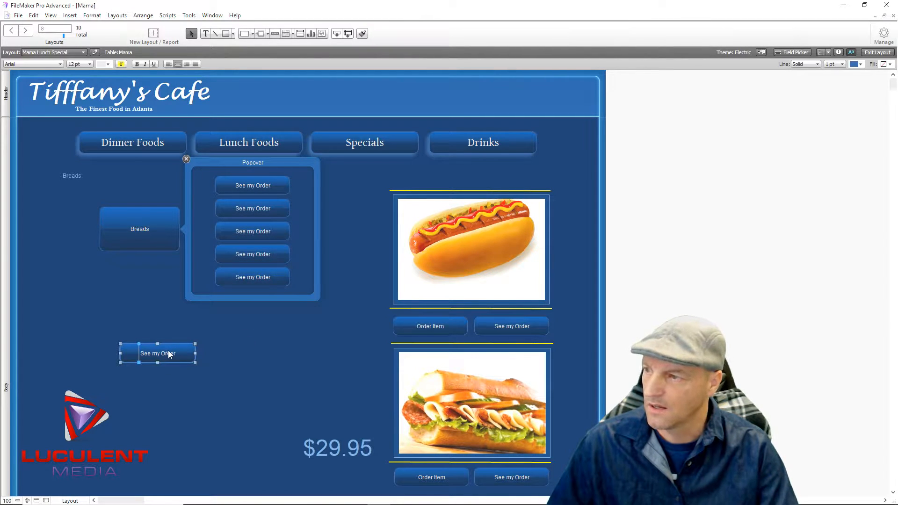
pyautogui.moveTo(169, 353); pyautogui.dragTo(94, 331)
pyautogui.click(76, 175)
pyautogui.press('Delete')
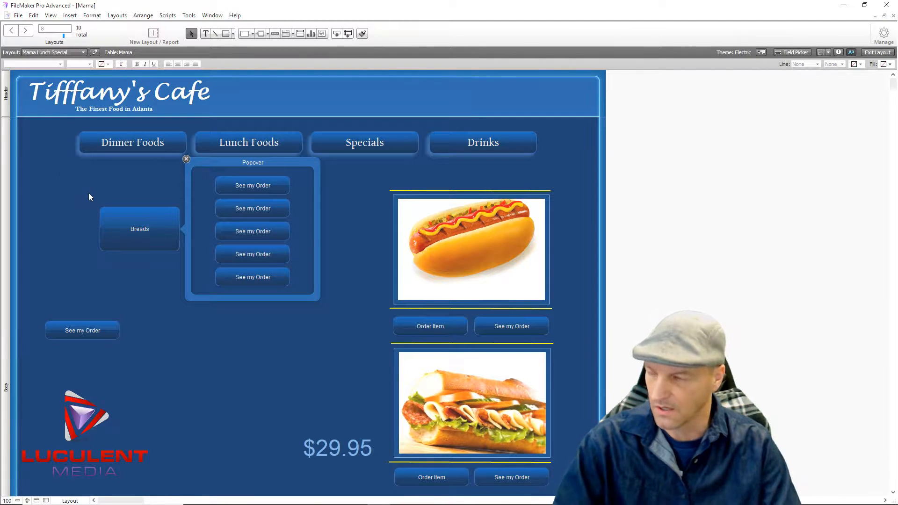
pyautogui.moveTo(133, 232)
pyautogui.mouseDown()
pyautogui.moveTo(131, 243)
pyautogui.moveTo(136, 224)
pyautogui.mouseUp()
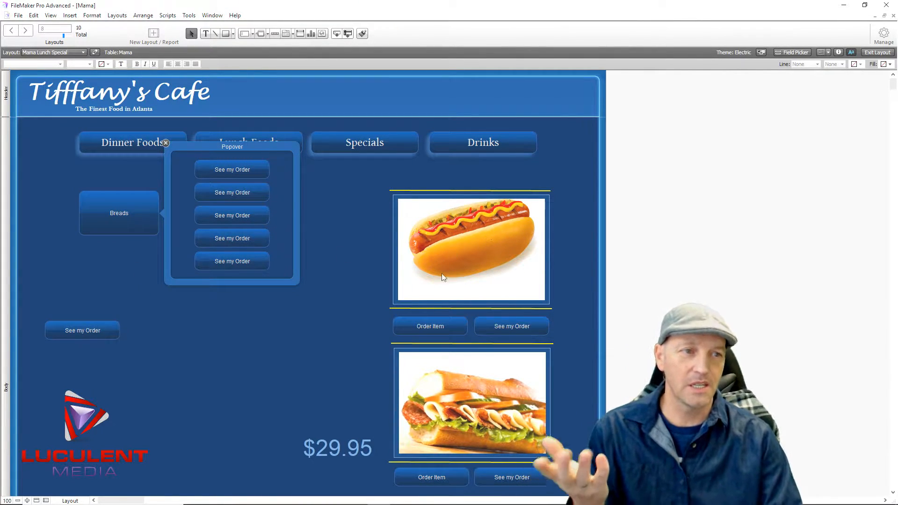
# Open the hotdog's Order Item popover to examine its styling and confirmation buttons, and close it again.
pyautogui.doubleClick(409, 325)
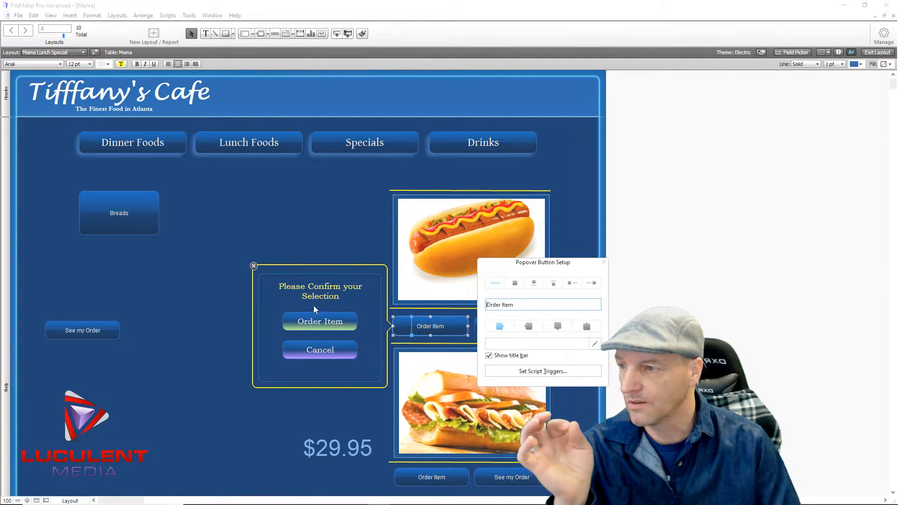
pyautogui.click(209, 313)
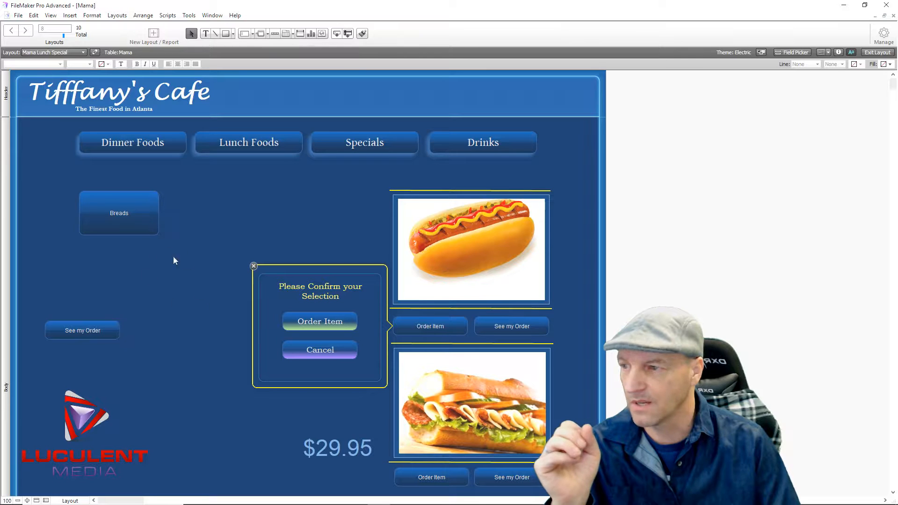
pyautogui.click(253, 266)
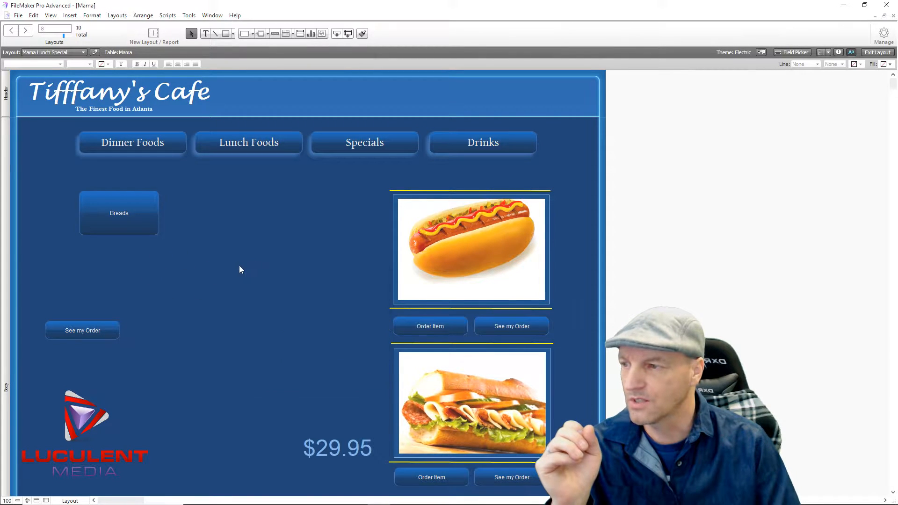
# Give the Breads button a yellow border line.
pyautogui.click(117, 226)
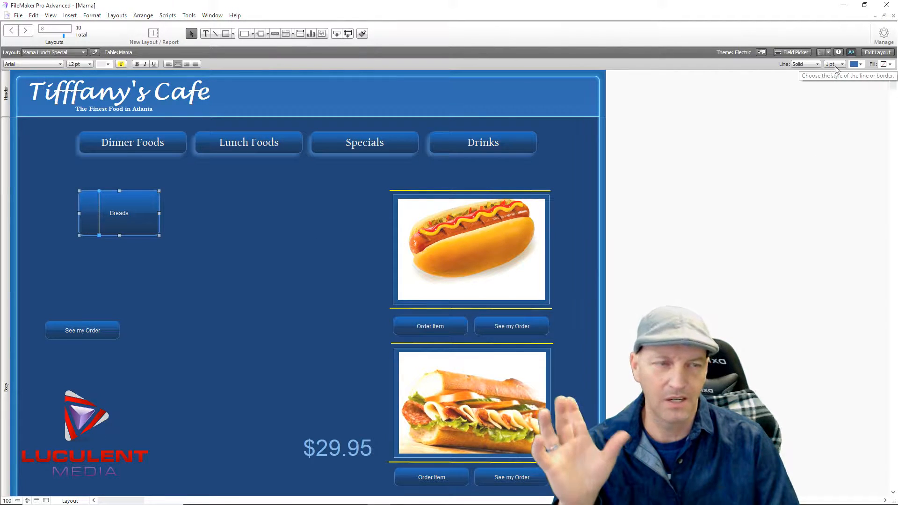
pyautogui.click(861, 64)
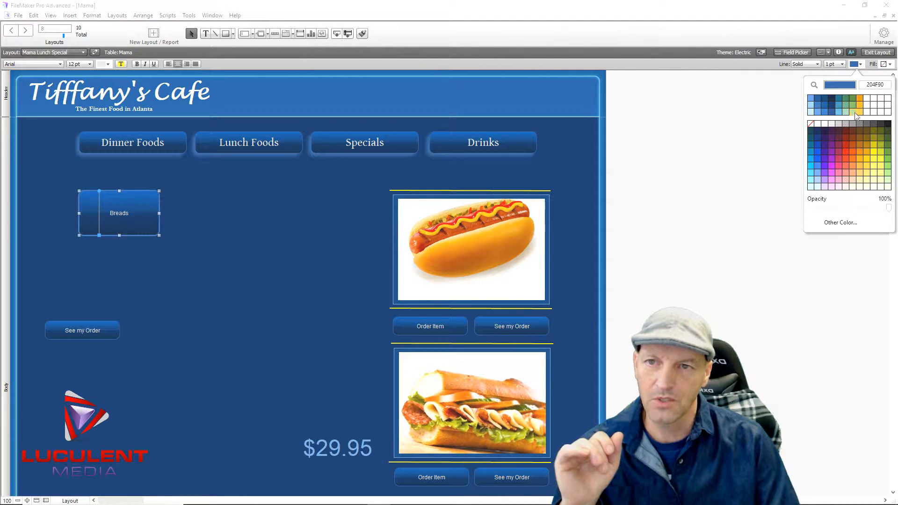
pyautogui.click(873, 152)
pyautogui.click(257, 294)
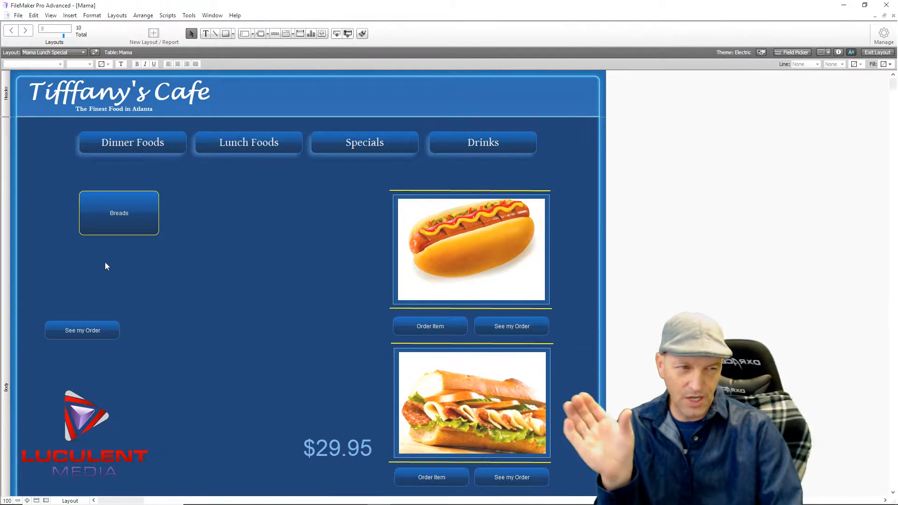
# Delete the spare See my Order button below the Breads button.
pyautogui.click(135, 224)
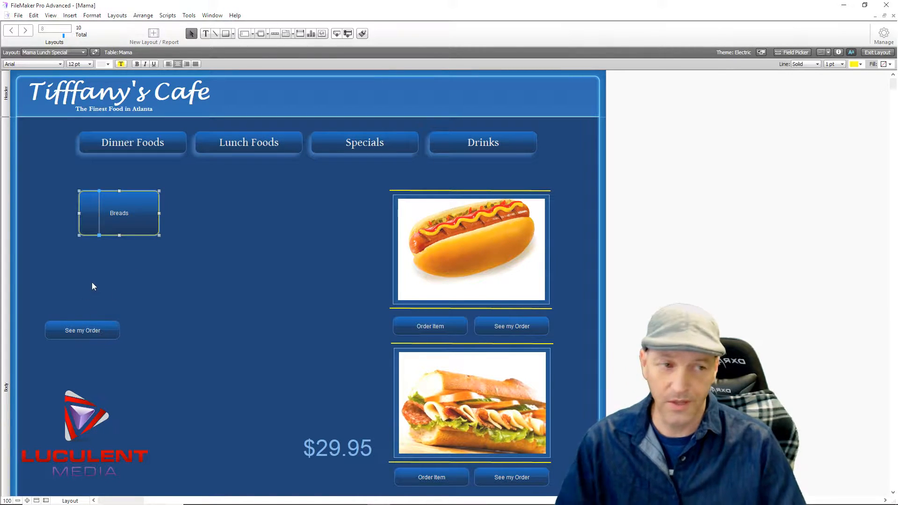
pyautogui.click(84, 330)
pyautogui.press('Delete')
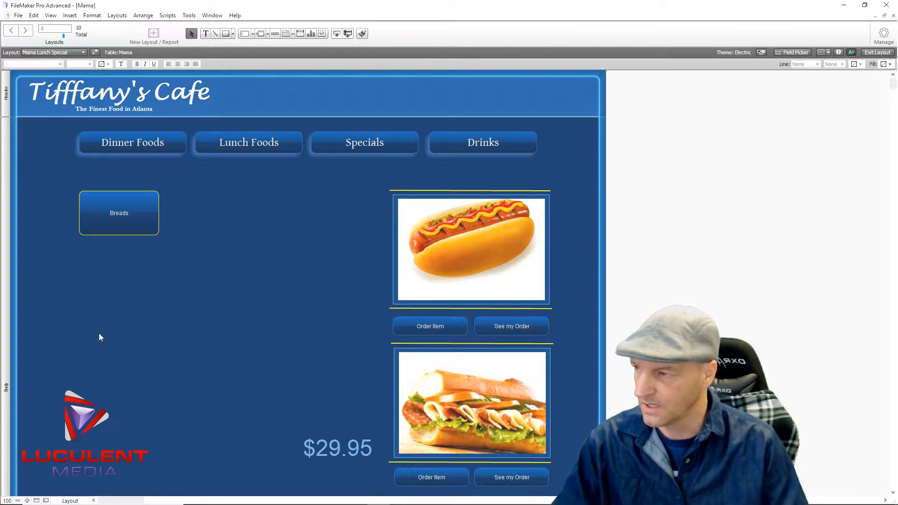
# Duplicate the Breads button downward to make an evenly spaced column of four popover buttons.
pyautogui.click(107, 214)
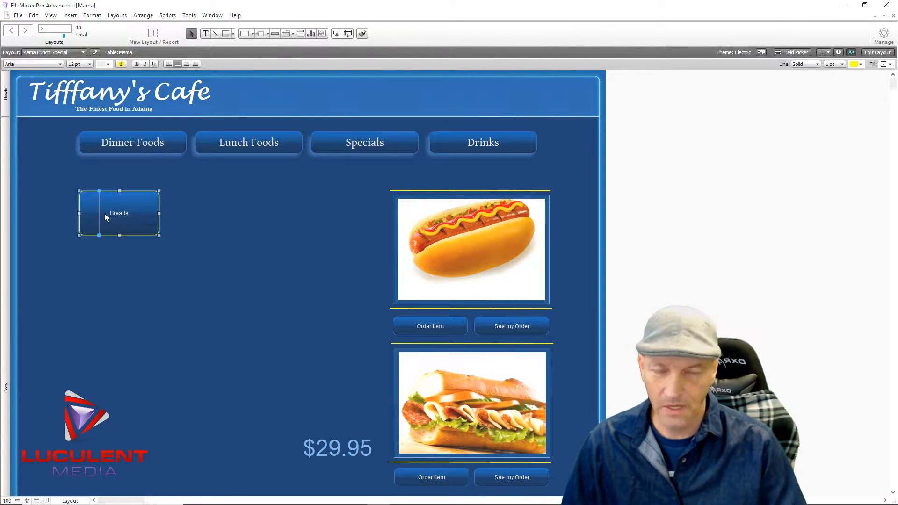
pyautogui.moveTo(105, 216); pyautogui.dragTo(108, 372)
pyautogui.click(188, 412)
# Relabel the second button in the column as "Meats".
pyautogui.click(138, 265)
pyautogui.click(139, 265)
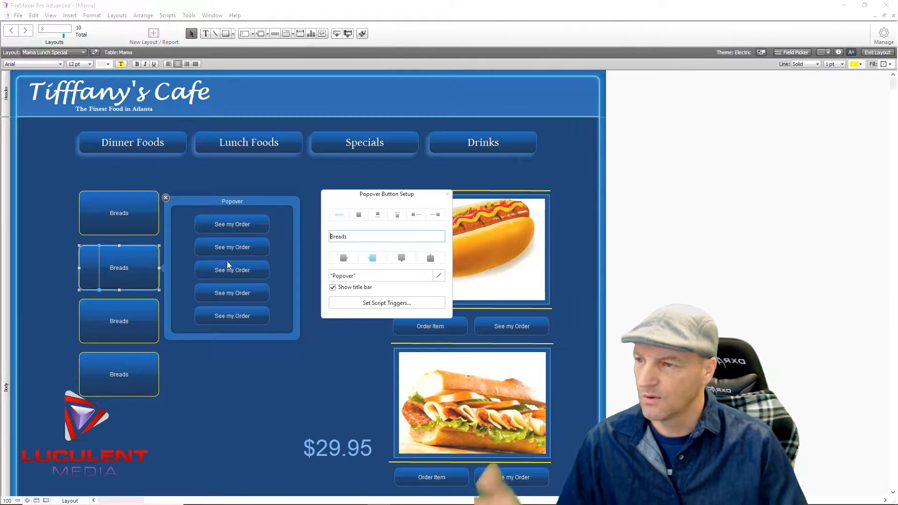
pyautogui.doubleClick(327, 238)
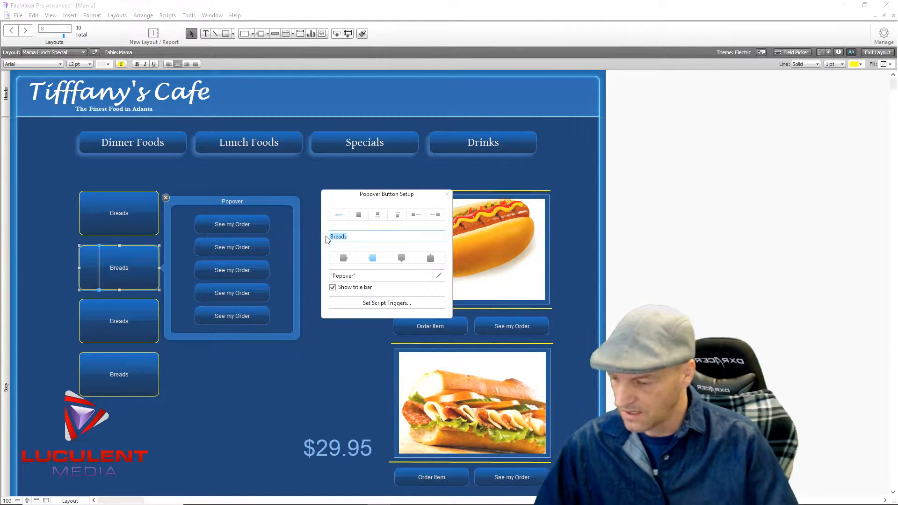
pyautogui.write('Meats')
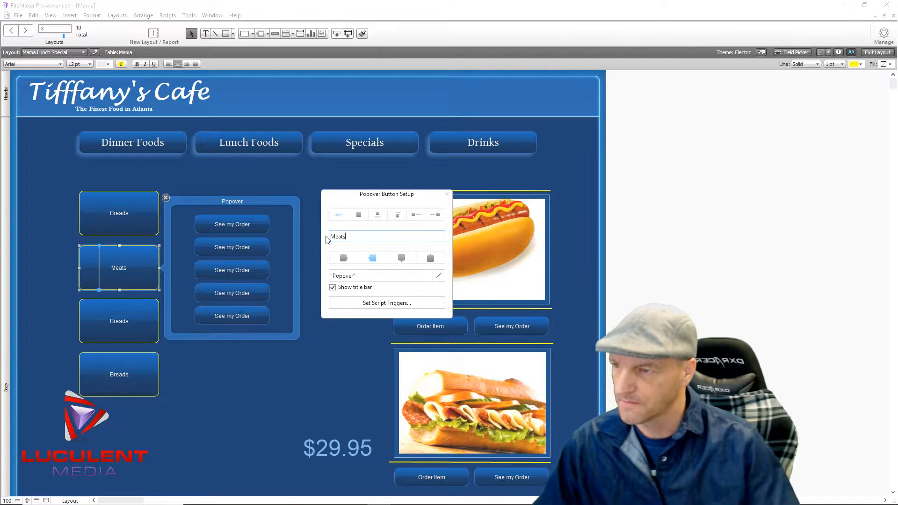
pyautogui.click(335, 347)
# Relabel the third button in the column as "Veggies".
pyautogui.click(124, 319)
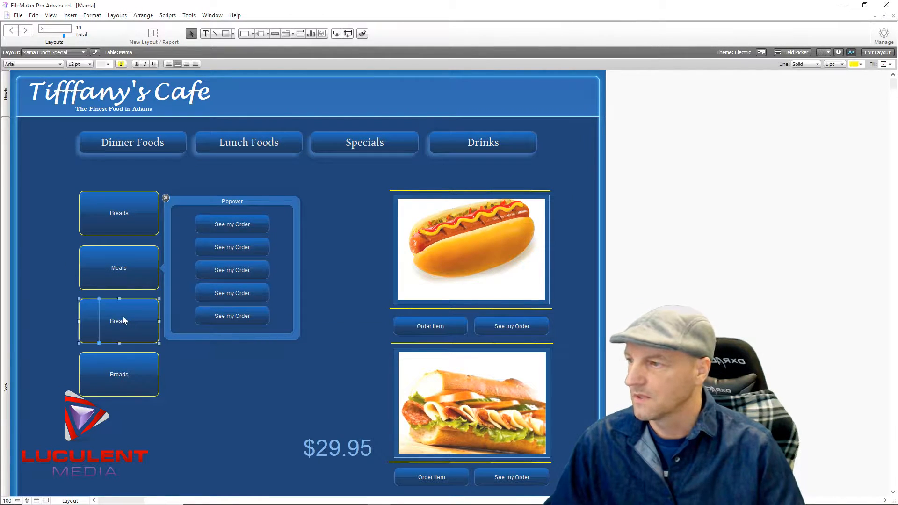
pyautogui.doubleClick(123, 316)
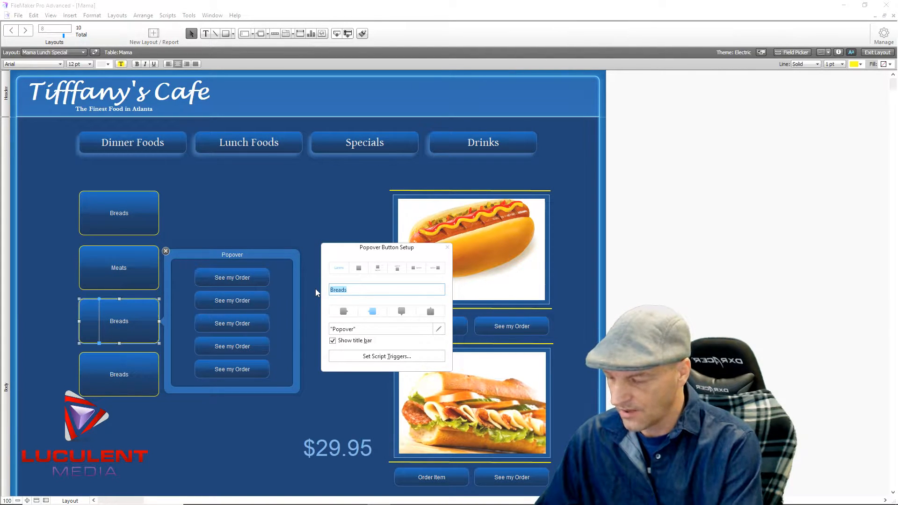
pyautogui.write('Ve')
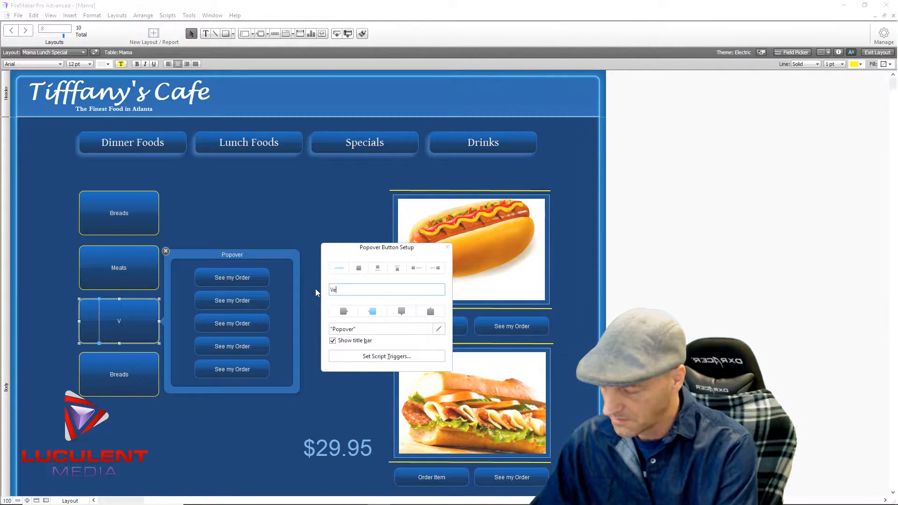
pyautogui.write('ggies')
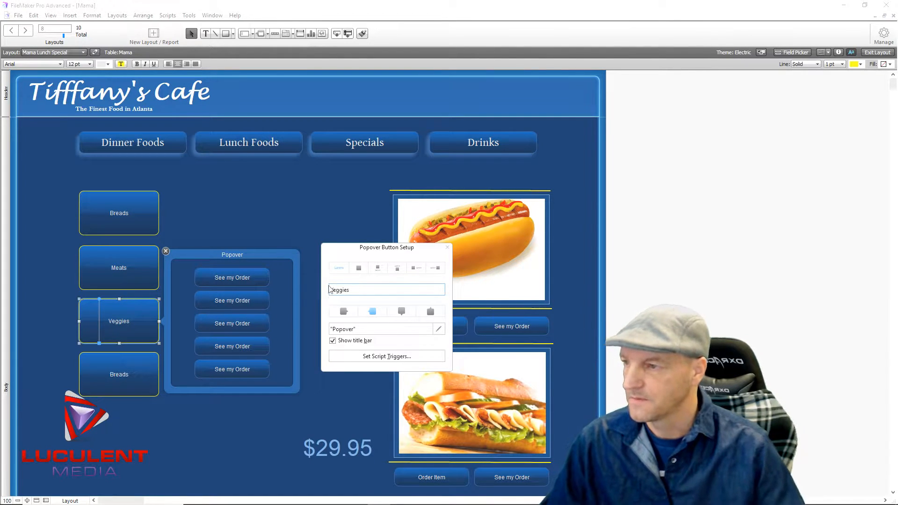
pyautogui.click(232, 201)
# Relabel the fourth button in the column as "Sauces" and close its popover.
pyautogui.doubleClick(130, 383)
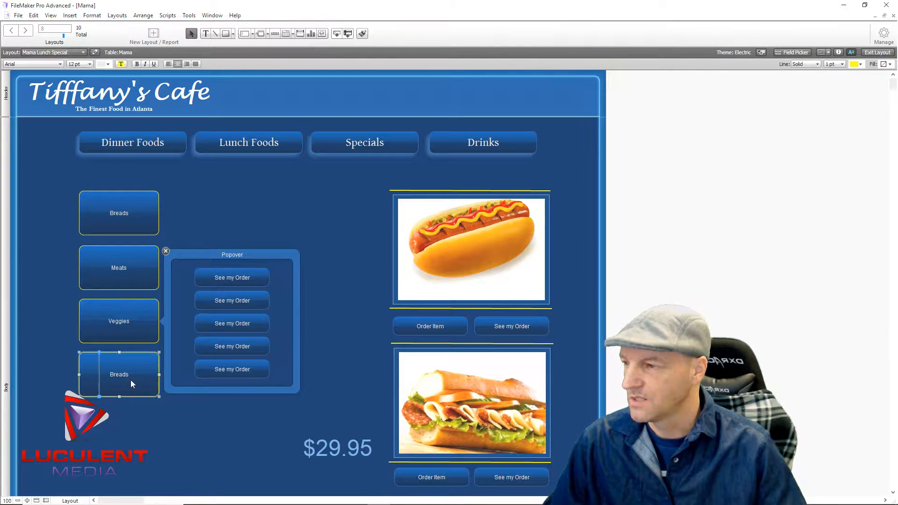
pyautogui.moveTo(347, 343); pyautogui.dragTo(323, 342)
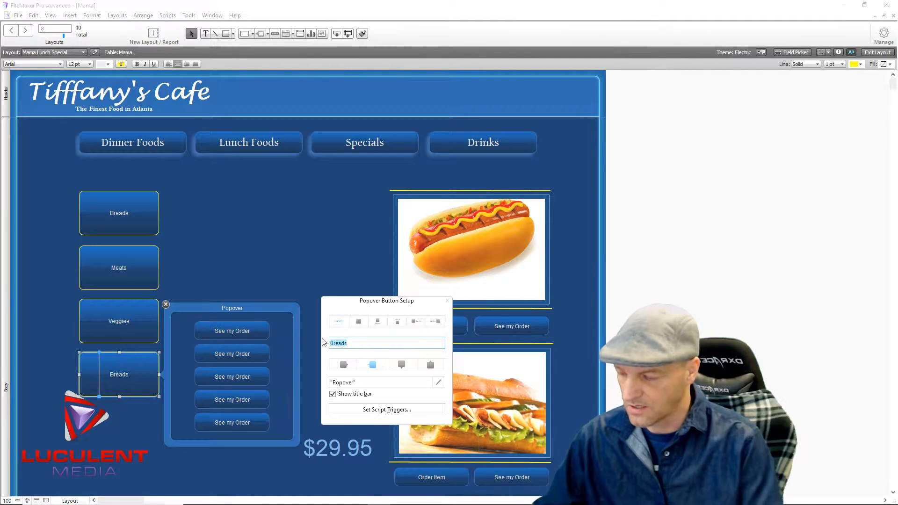
pyautogui.write('Sauces')
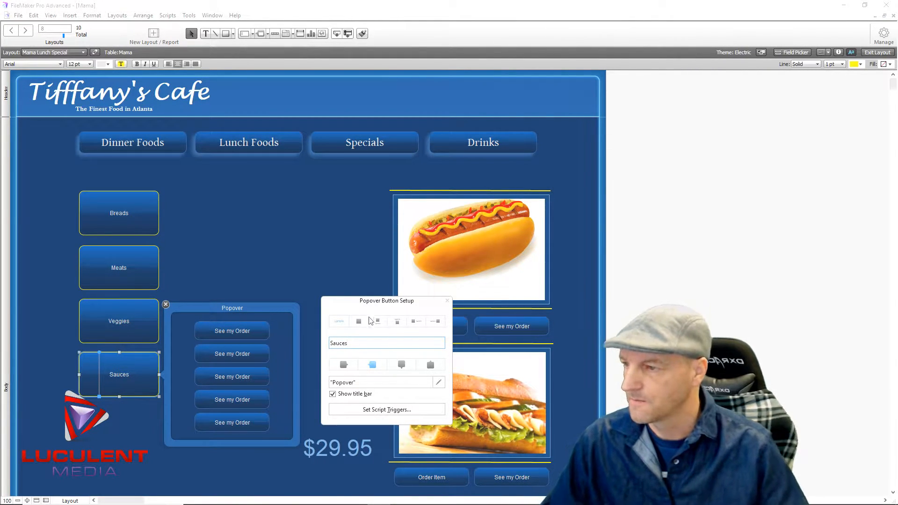
pyautogui.click(257, 241)
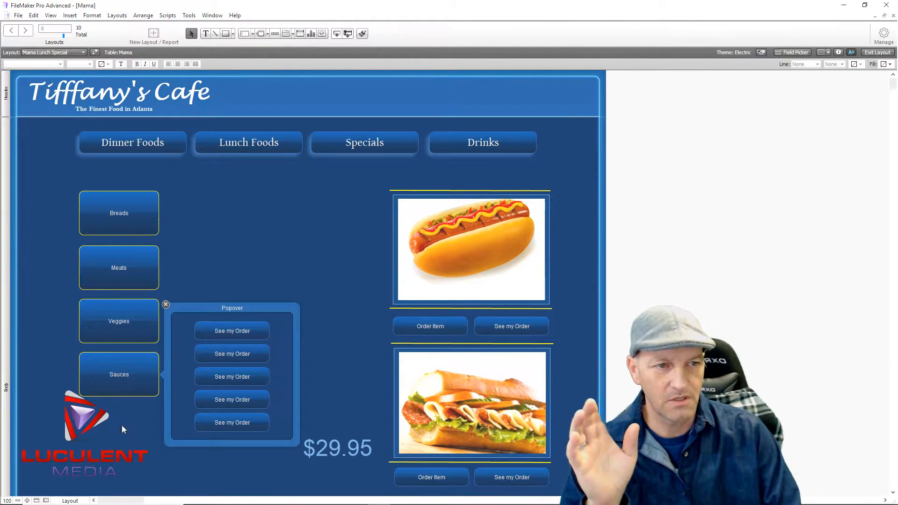
pyautogui.click(165, 305)
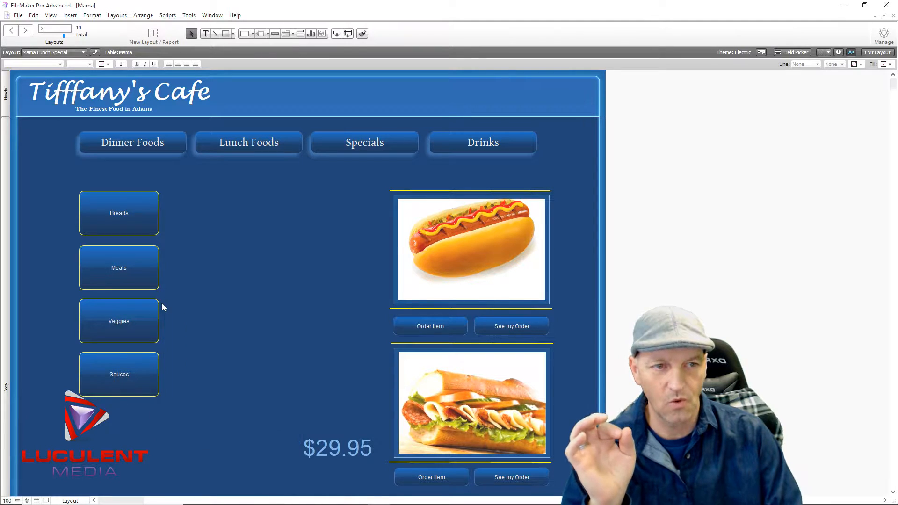
# Open the Meats popover and look over each of the five buttons stacked inside it.
pyautogui.click(136, 265)
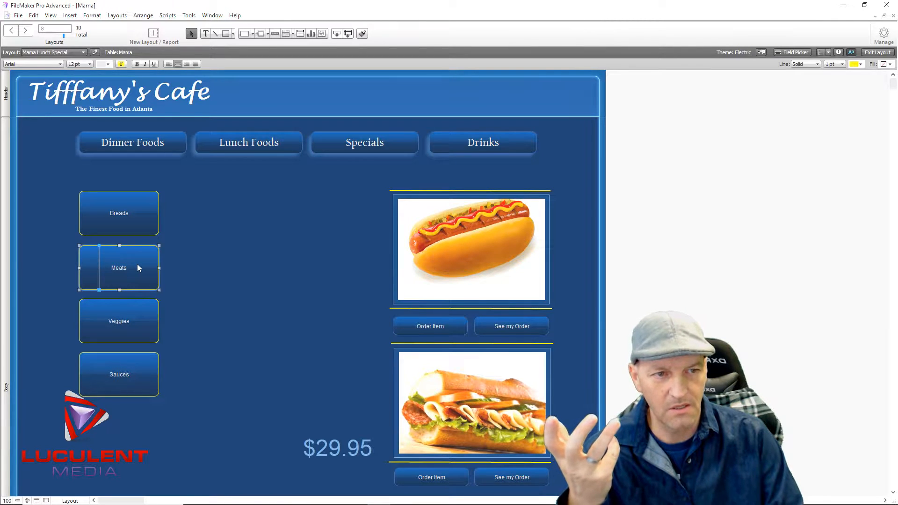
pyautogui.doubleClick(137, 267)
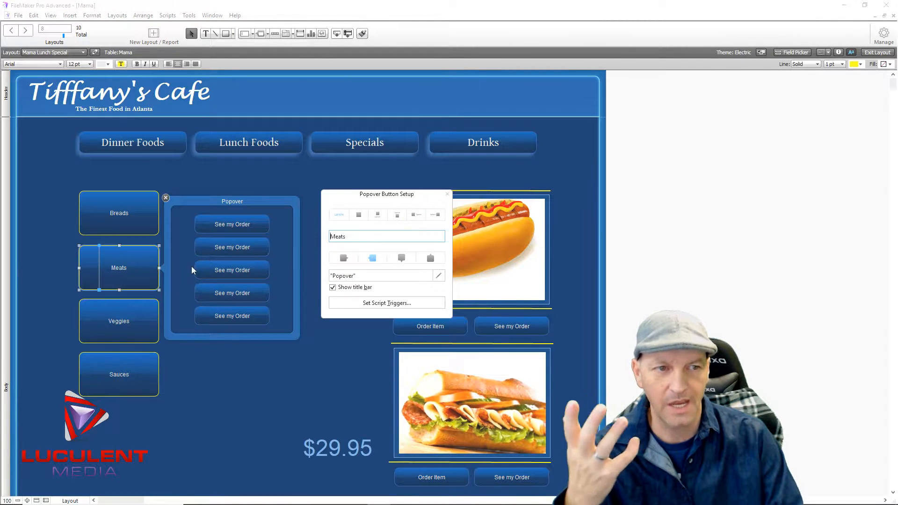
pyautogui.click(182, 252)
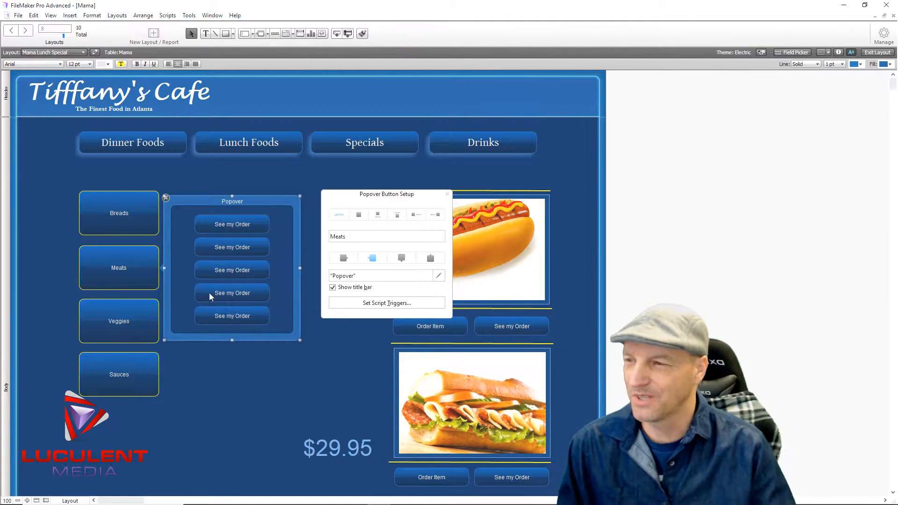
pyautogui.click(245, 226)
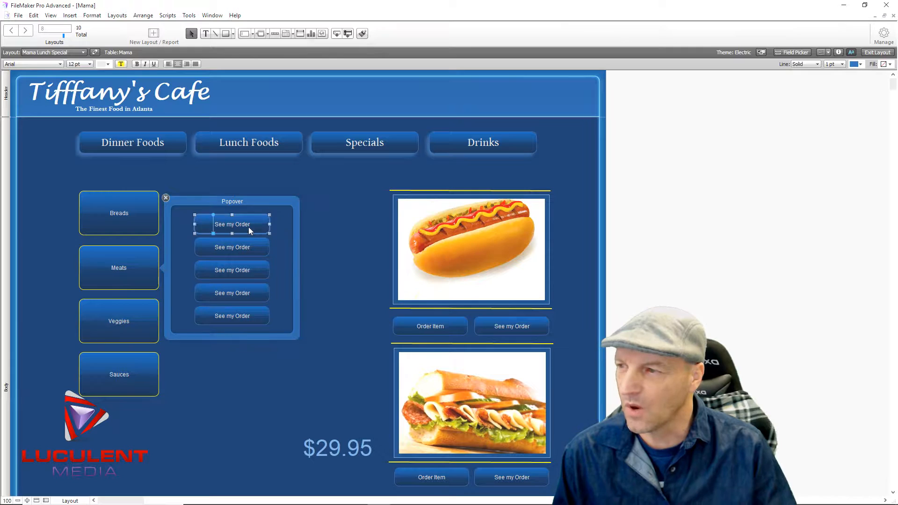
pyautogui.click(253, 249)
pyautogui.click(262, 271)
pyautogui.click(249, 293)
pyautogui.click(259, 318)
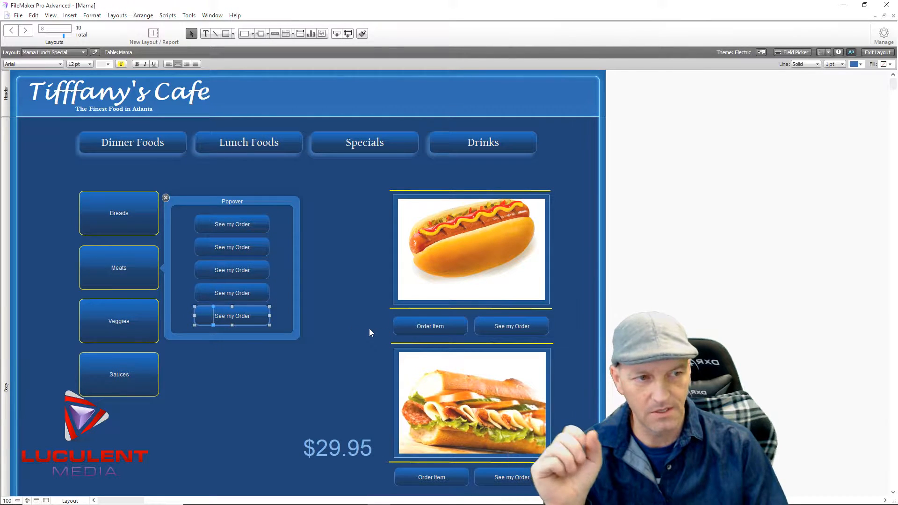
pyautogui.click(353, 323)
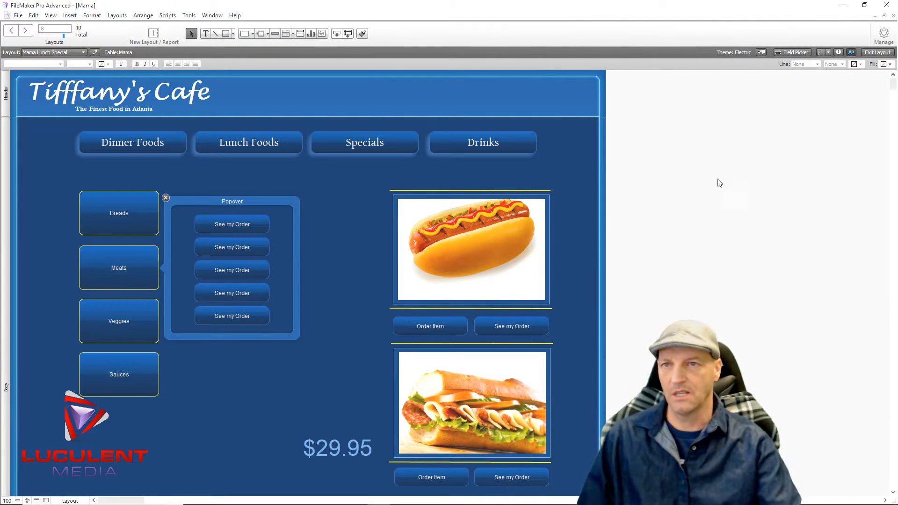
# Switch to Browse mode and test the hotdog's Order Item popover and the Breads popover.
pyautogui.click(877, 52)
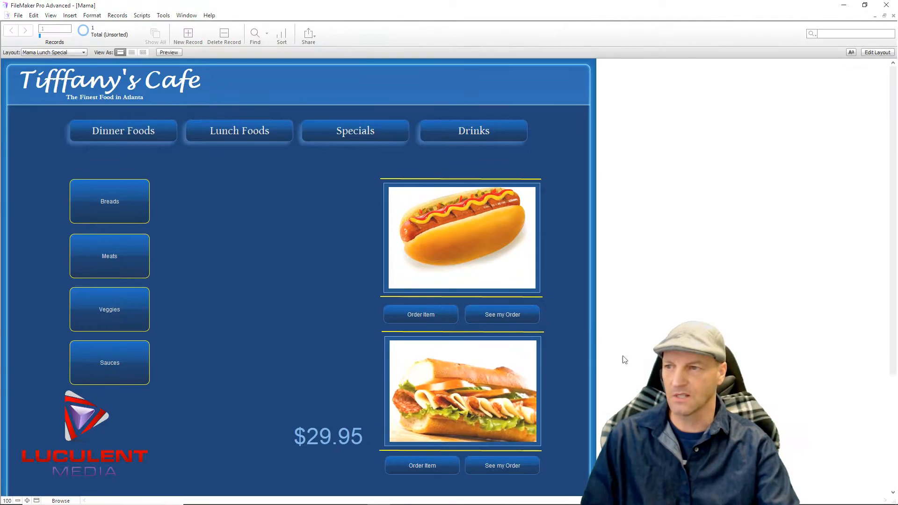
pyautogui.click(435, 316)
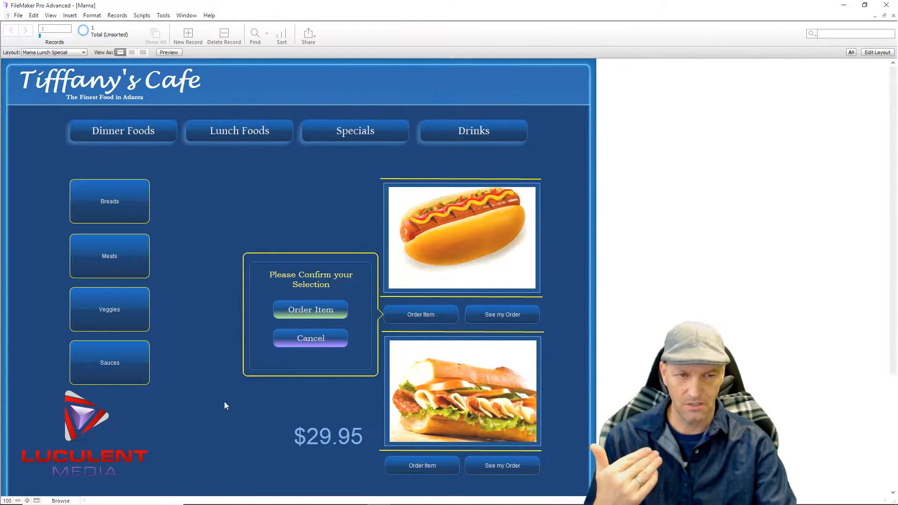
pyautogui.click(196, 406)
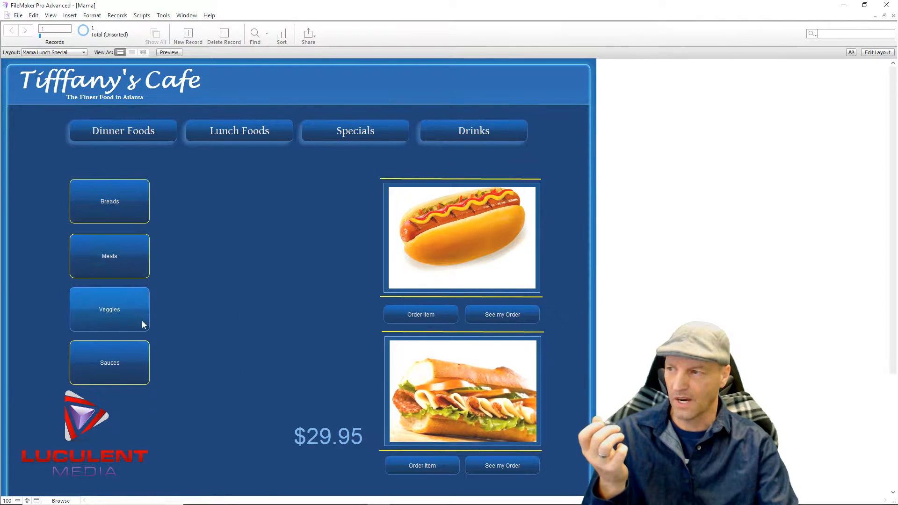
pyautogui.click(132, 205)
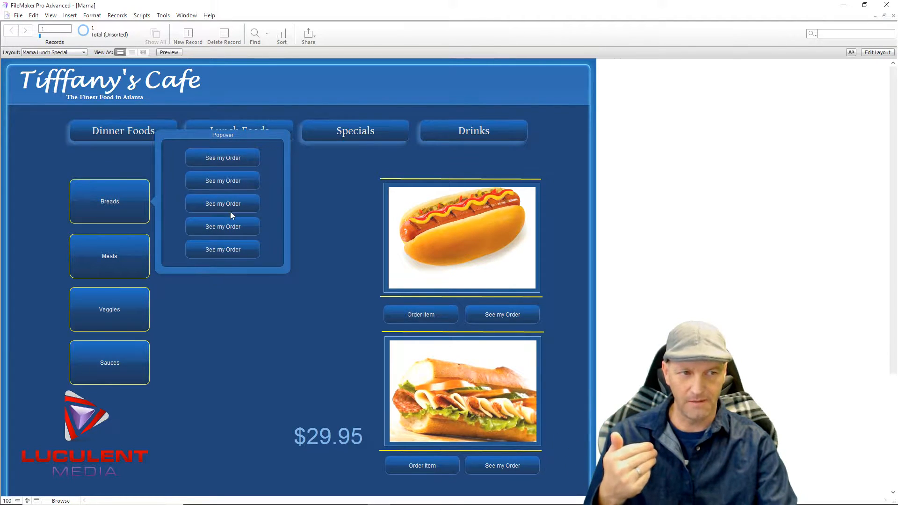
# Return to Layout mode and relabel the first button inside the Breads popover as "White".
pyautogui.click(877, 52)
pyautogui.click(95, 228)
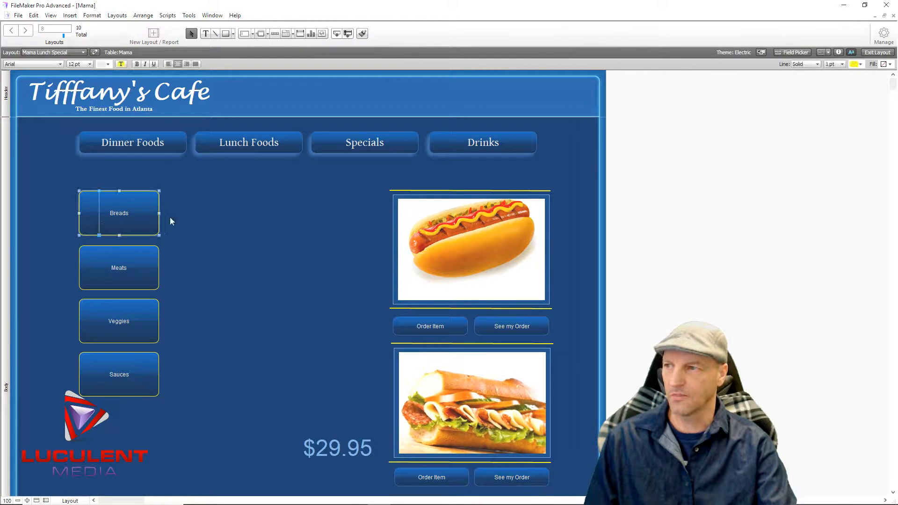
pyautogui.doubleClick(150, 217)
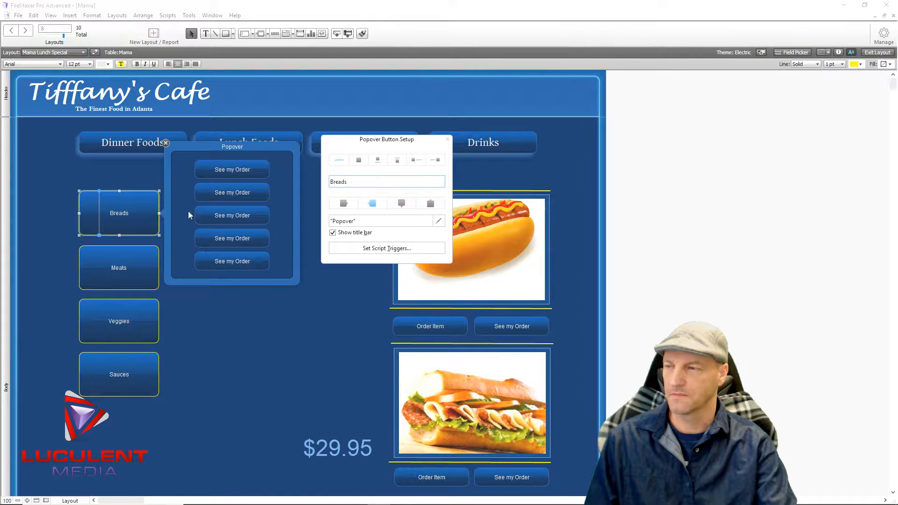
pyautogui.click(262, 171)
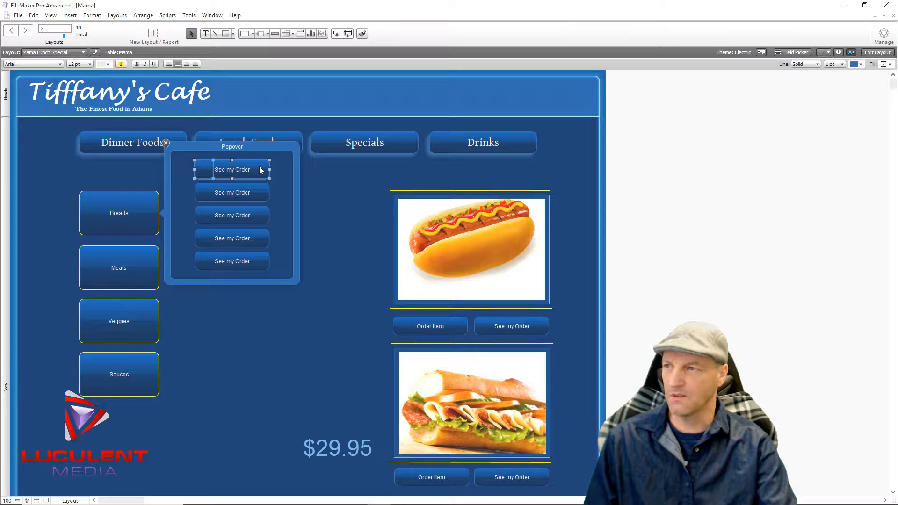
pyautogui.doubleClick(261, 171)
pyautogui.moveTo(337, 207); pyautogui.dragTo(282, 208)
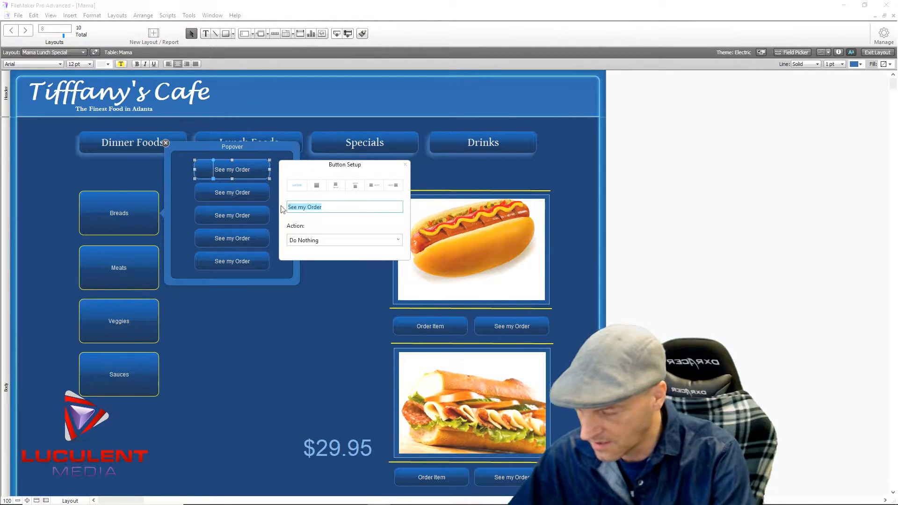
pyautogui.write('White')
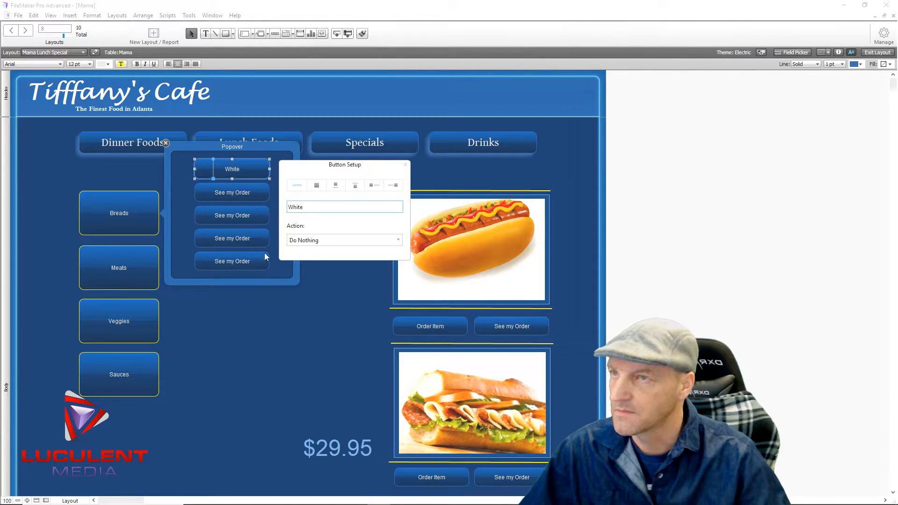
pyautogui.click(251, 333)
# Relabel the second button inside the Breads popover as "Sordough".
pyautogui.doubleClick(257, 193)
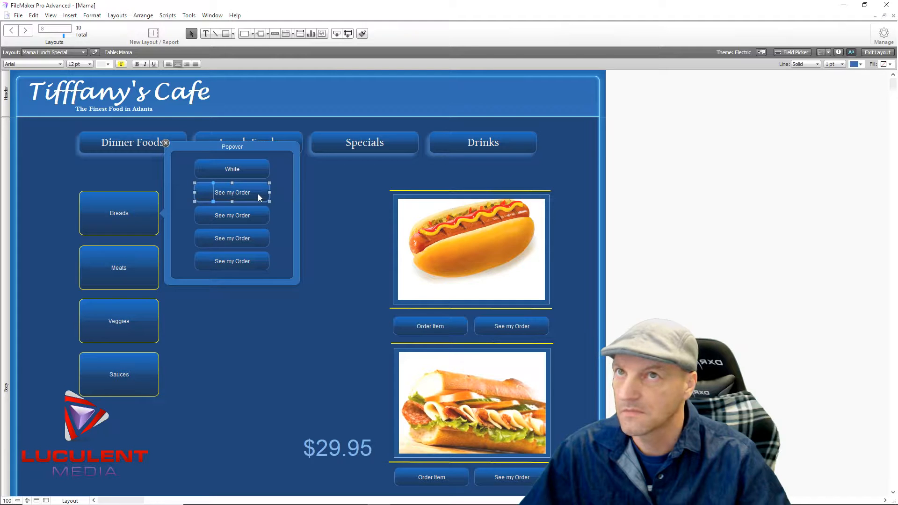
pyautogui.moveTo(319, 230); pyautogui.dragTo(280, 231)
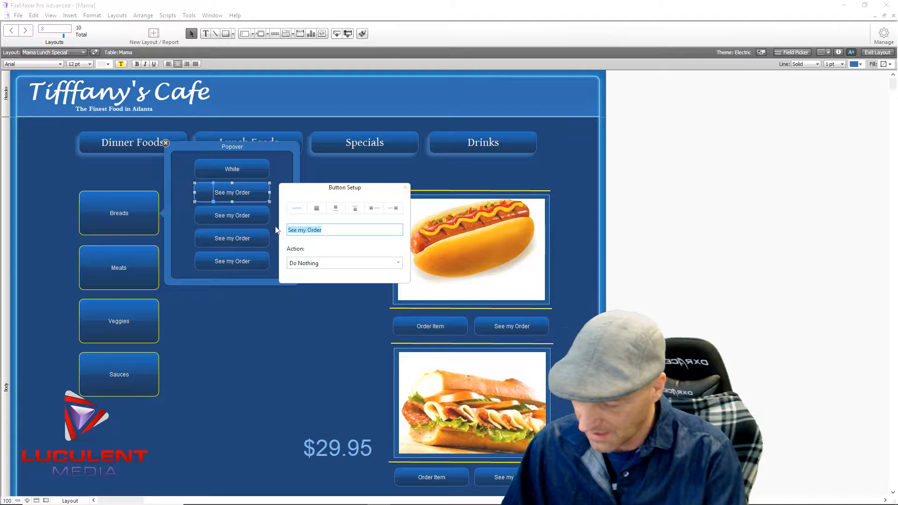
pyautogui.write('Sordough')
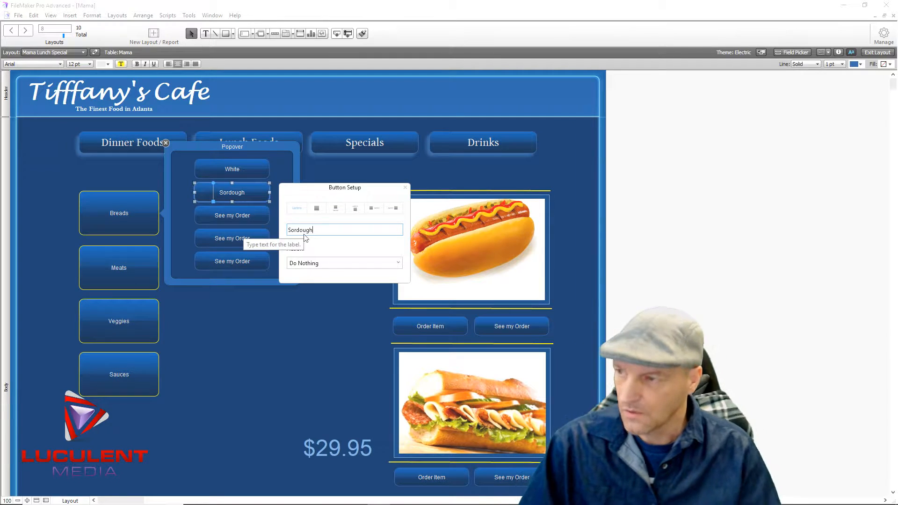
# Replace the label of the second Breads choice with "Pumperknickle" and close its button setup.
pyautogui.press('BackSpace')
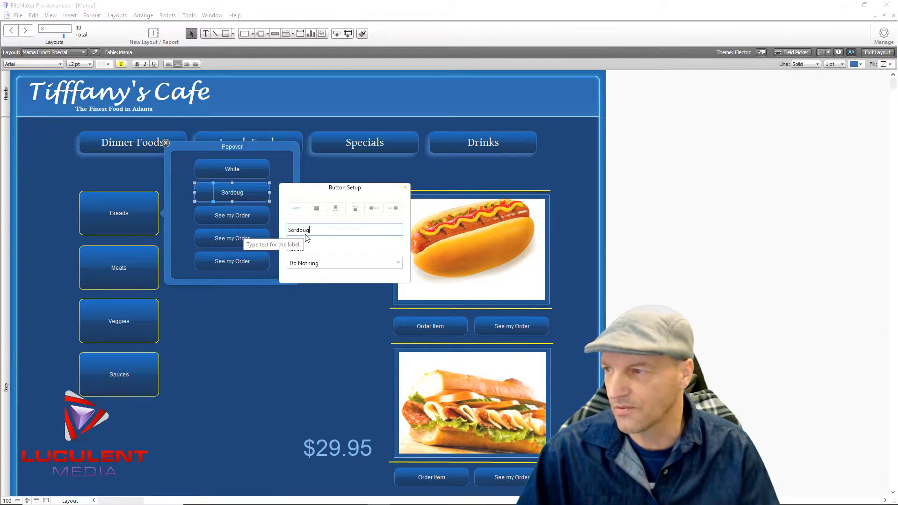
pyautogui.press('BackSpace')
pyautogui.press('BackSpace')
pyautogui.press('BackSpace')
pyautogui.press('BackSpace')
pyautogui.press('BackSpace')
pyautogui.press('BackSpace')
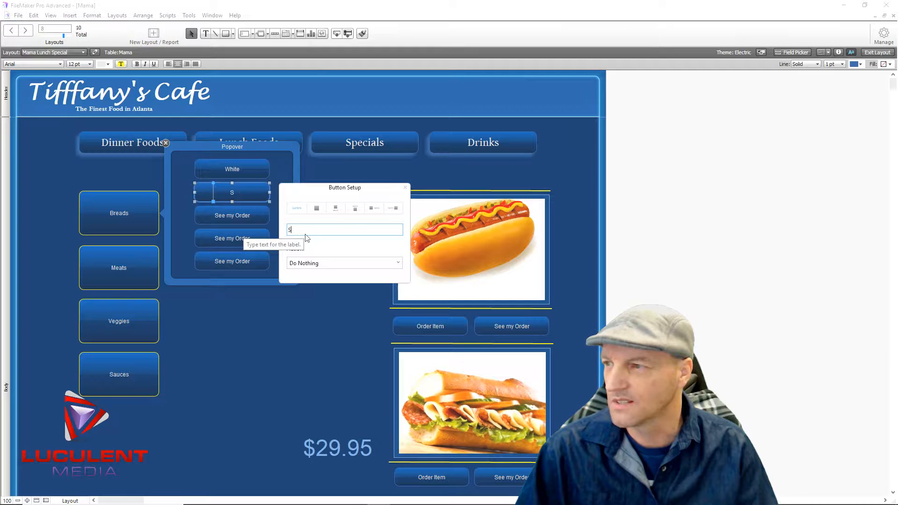
pyautogui.write('Pu')
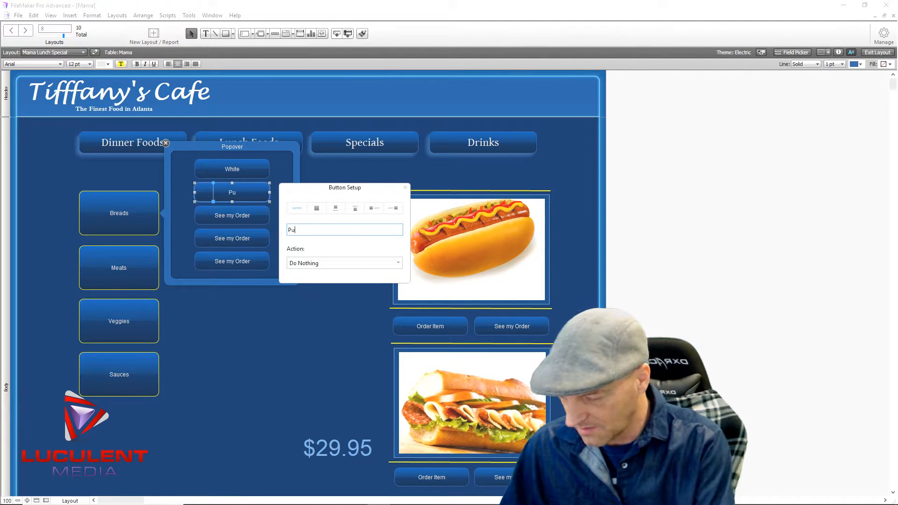
pyautogui.write('mper')
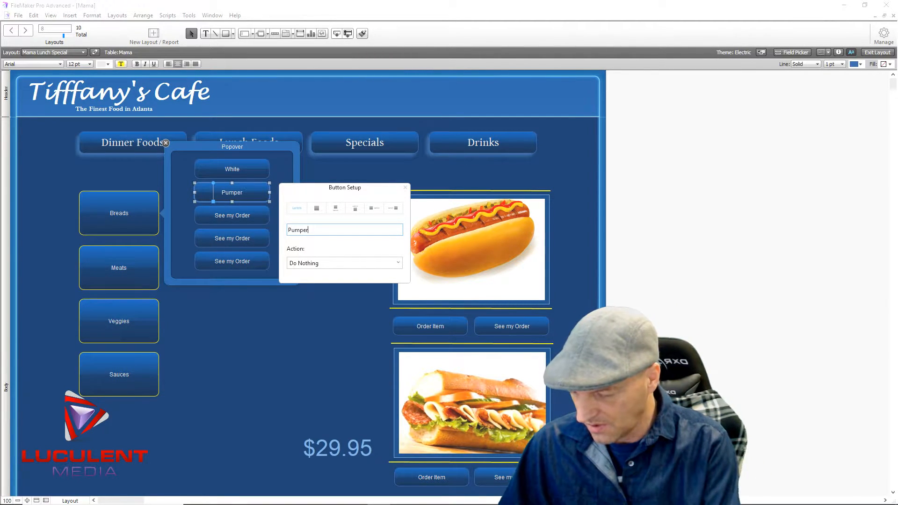
pyautogui.write('knicle')
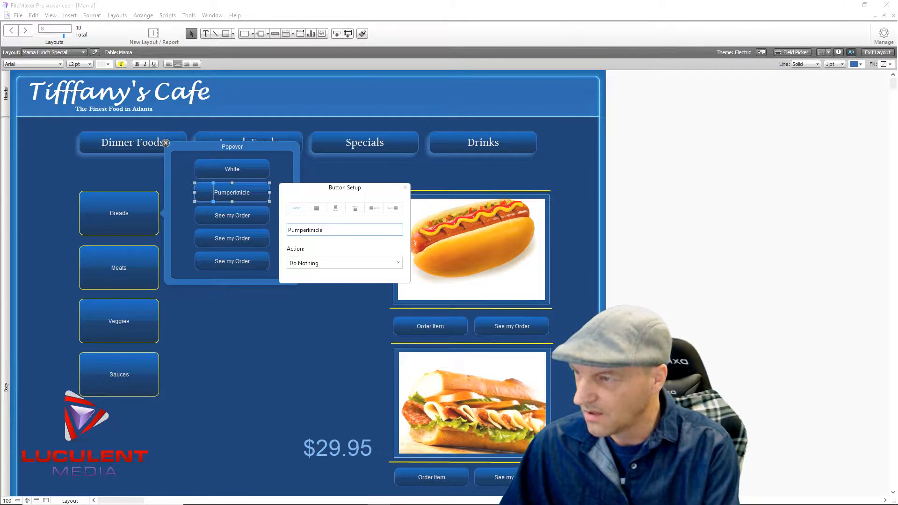
pyautogui.press('BackSpace')
pyautogui.press('BackSpace')
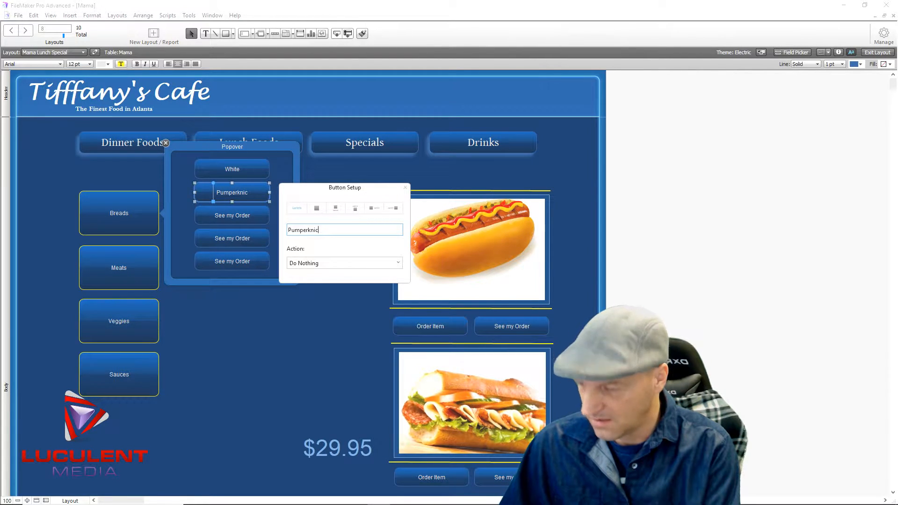
pyautogui.write('kle')
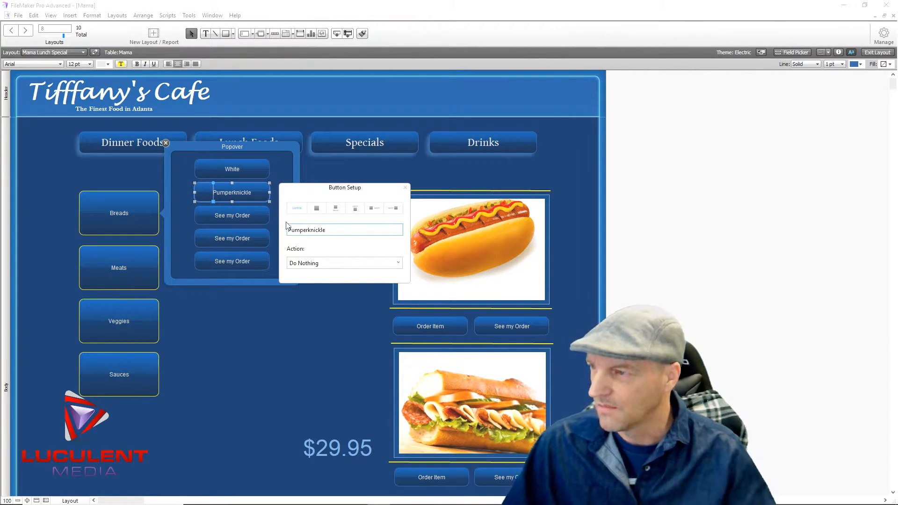
pyautogui.click(261, 338)
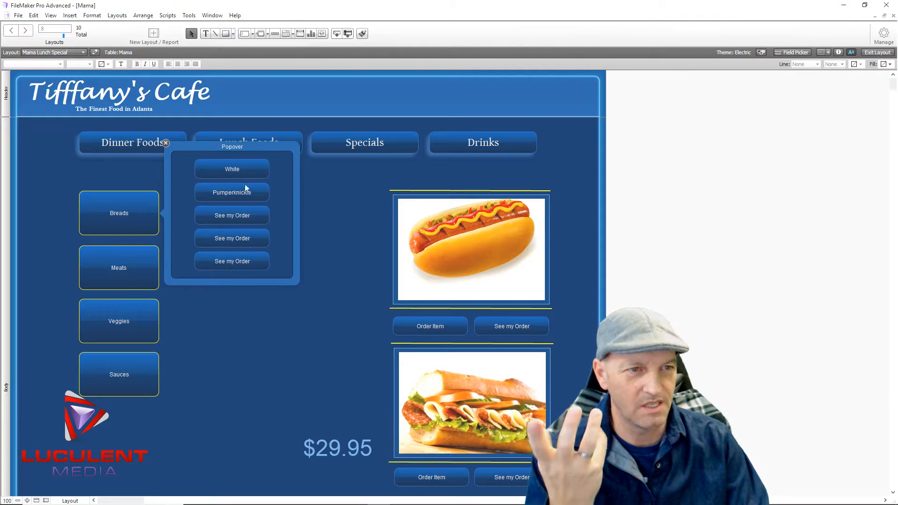
# Close the Breads popover and relabel the first button inside the Meats popover as "Ham".
pyautogui.click(140, 267)
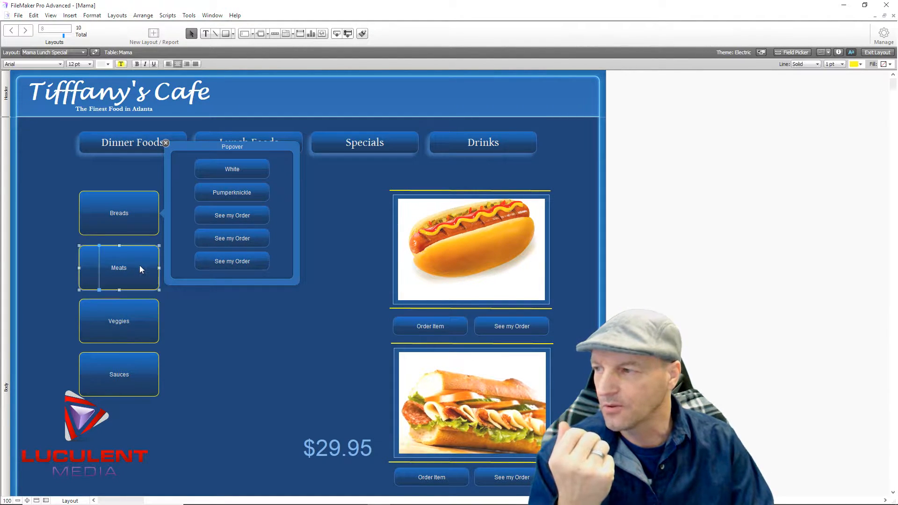
pyautogui.click(214, 323)
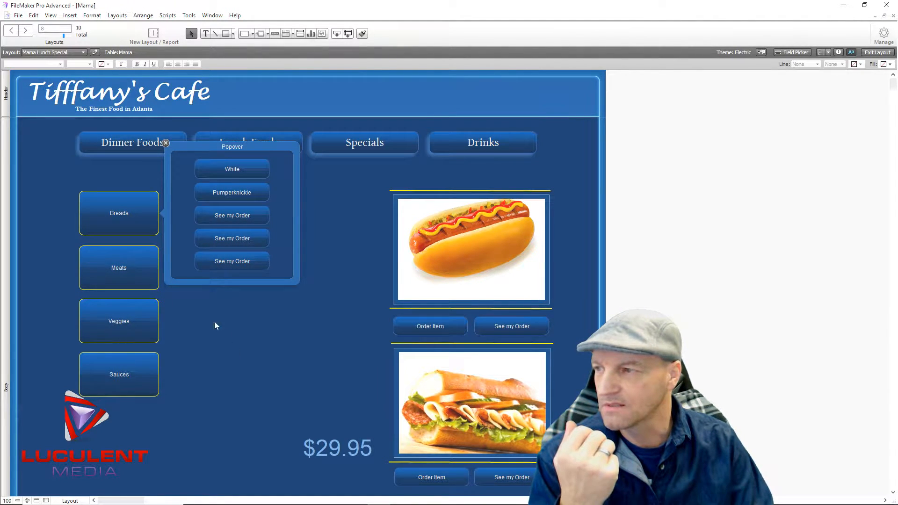
pyautogui.click(166, 143)
pyautogui.click(141, 273)
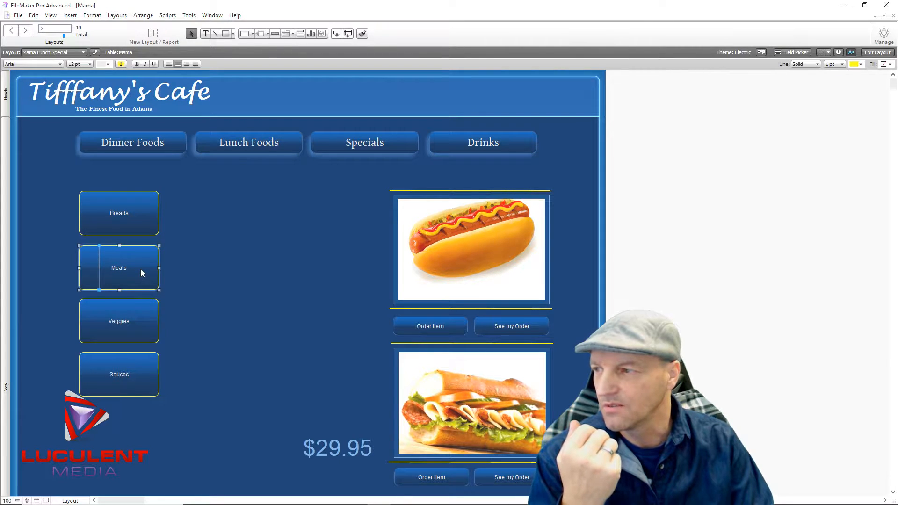
pyautogui.doubleClick(140, 269)
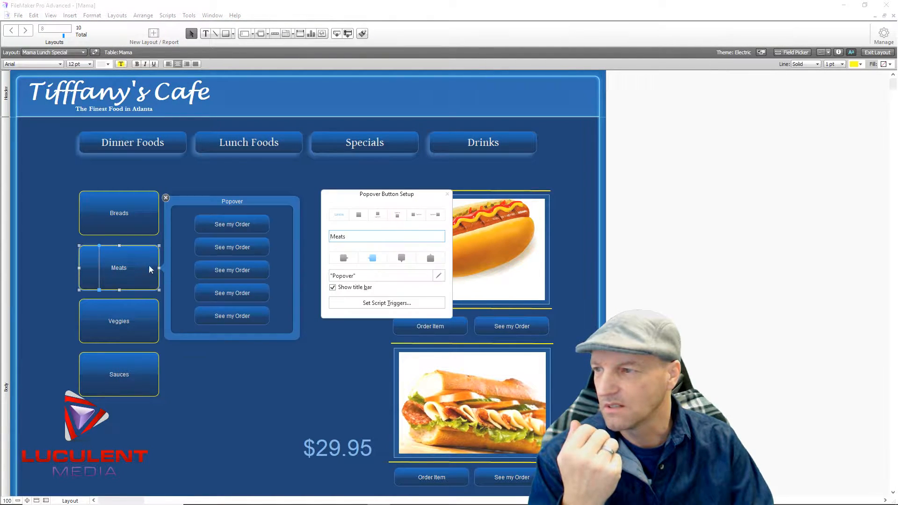
pyautogui.doubleClick(260, 225)
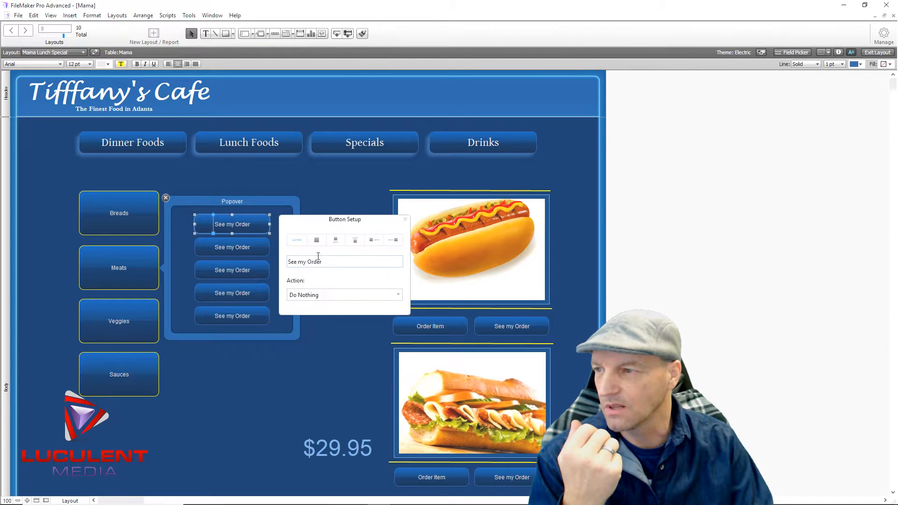
pyautogui.moveTo(327, 261); pyautogui.dragTo(287, 264)
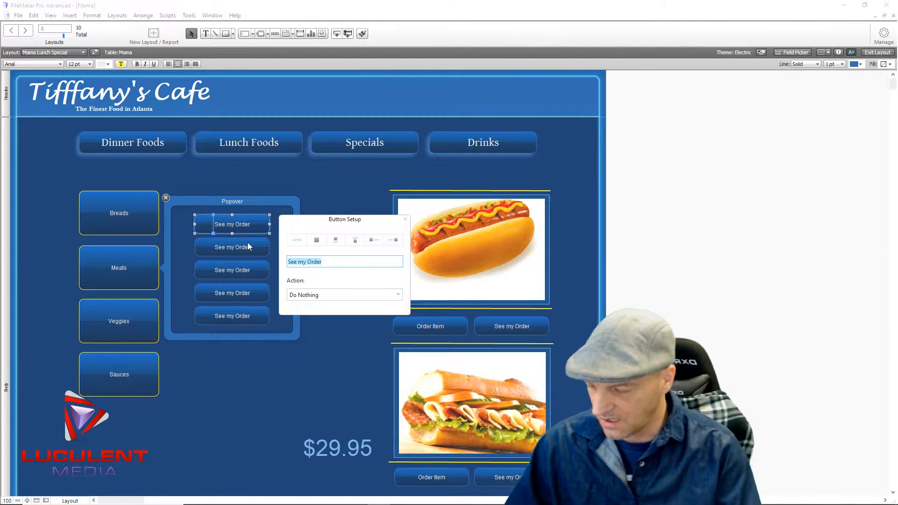
pyautogui.write('Ham')
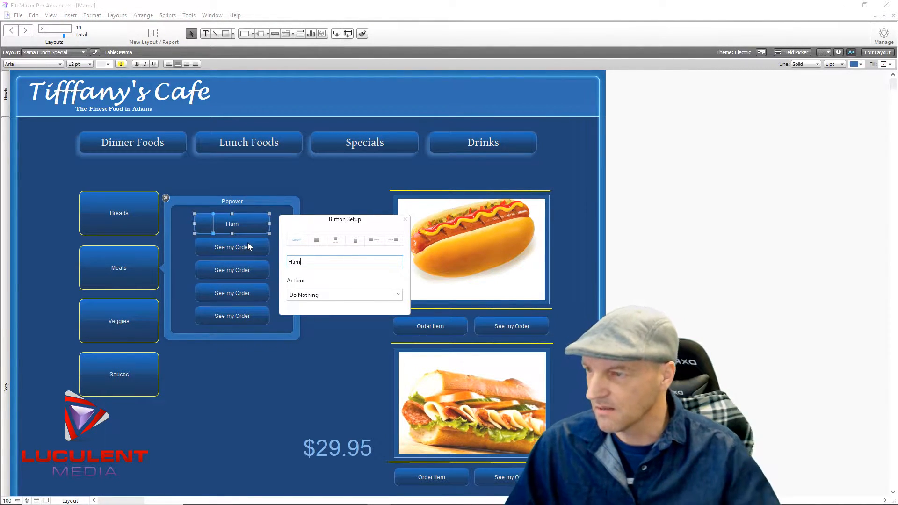
pyautogui.click(336, 354)
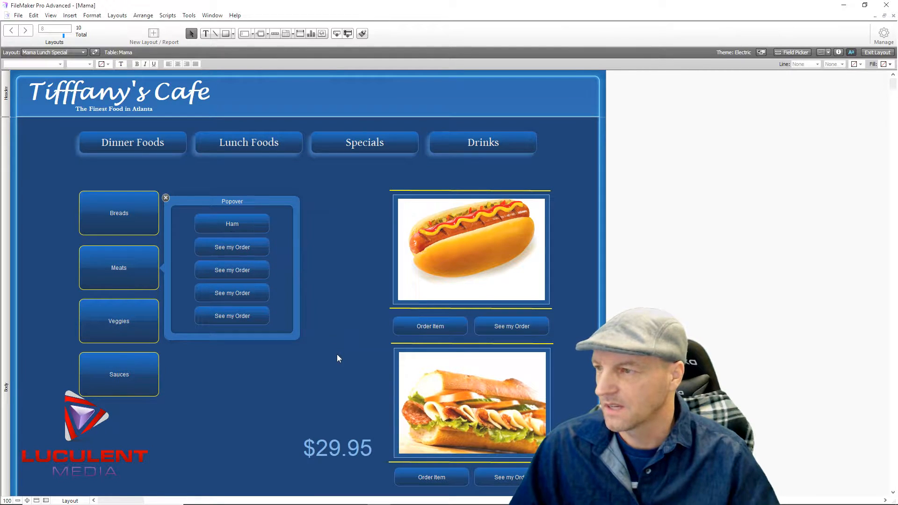
# Relabel the second and third buttons inside the Meats popover as "Turkey" and "Chicken".
pyautogui.doubleClick(256, 246)
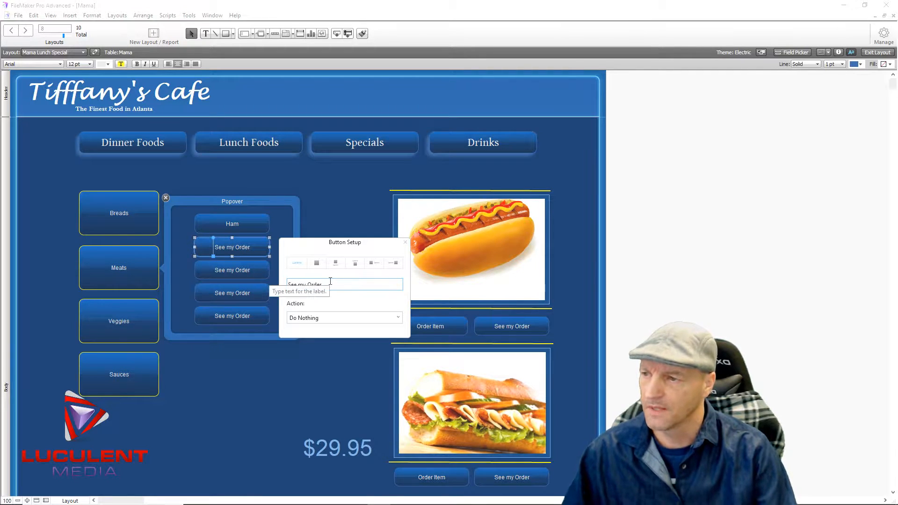
pyautogui.hotkey('ctrl', 'a')
pyautogui.write('Turkey')
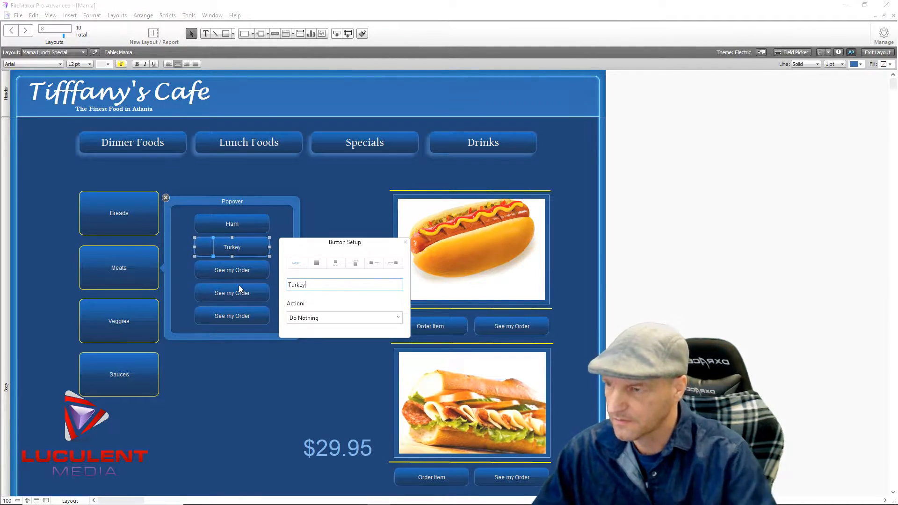
pyautogui.click(251, 337)
pyautogui.doubleClick(255, 267)
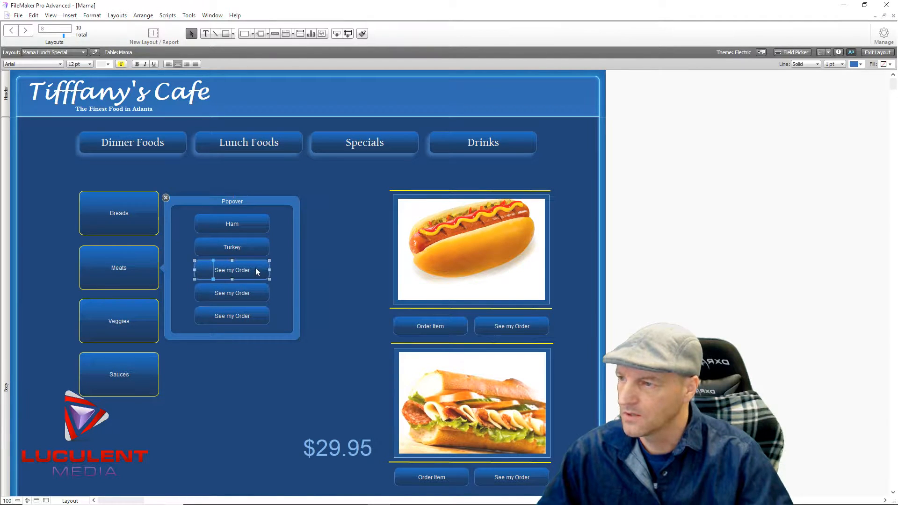
pyautogui.moveTo(327, 307); pyautogui.dragTo(271, 312)
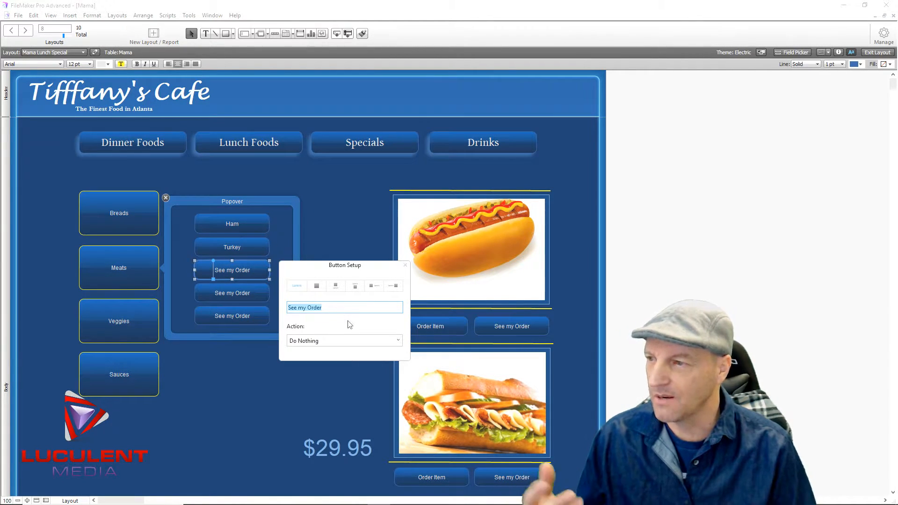
pyautogui.write('Chicken')
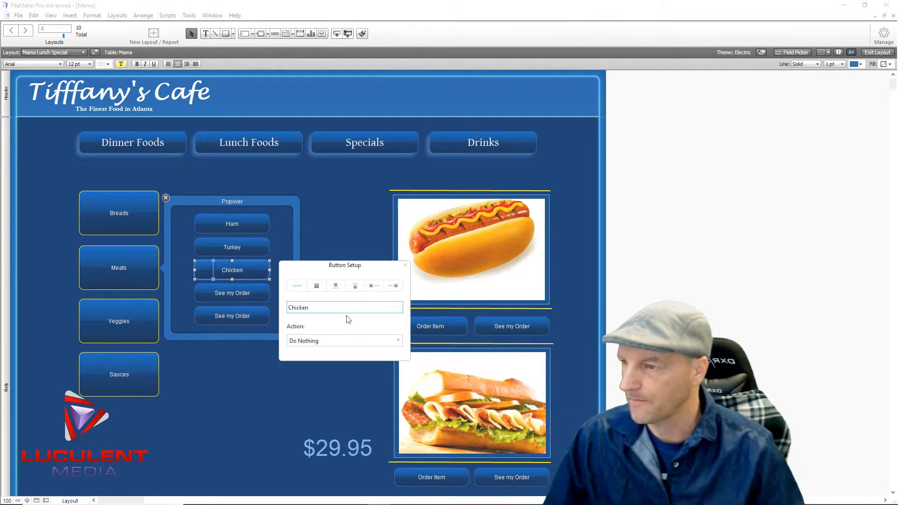
pyautogui.click(261, 346)
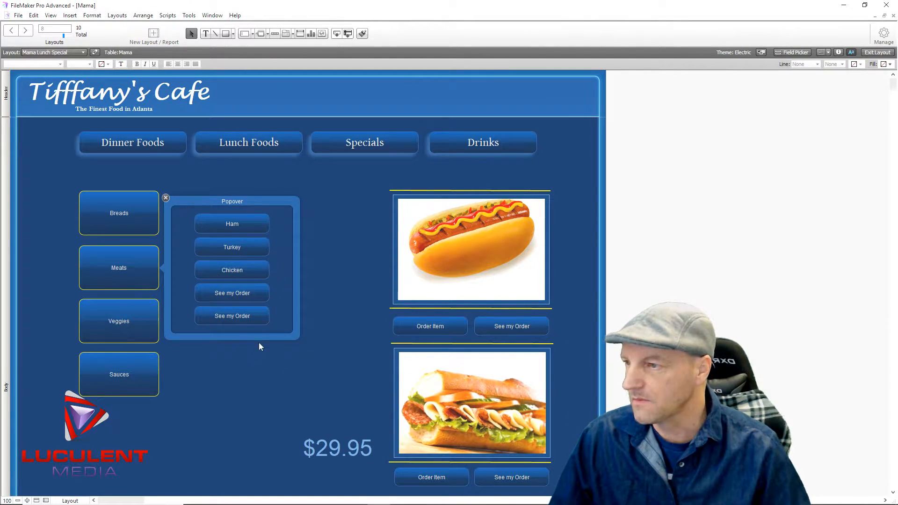
# Relabel the fourth and fifth buttons inside the Meats popover as "Beef" and "Fish".
pyautogui.doubleClick(263, 296)
pyautogui.hotkey('ctrl', 'a')
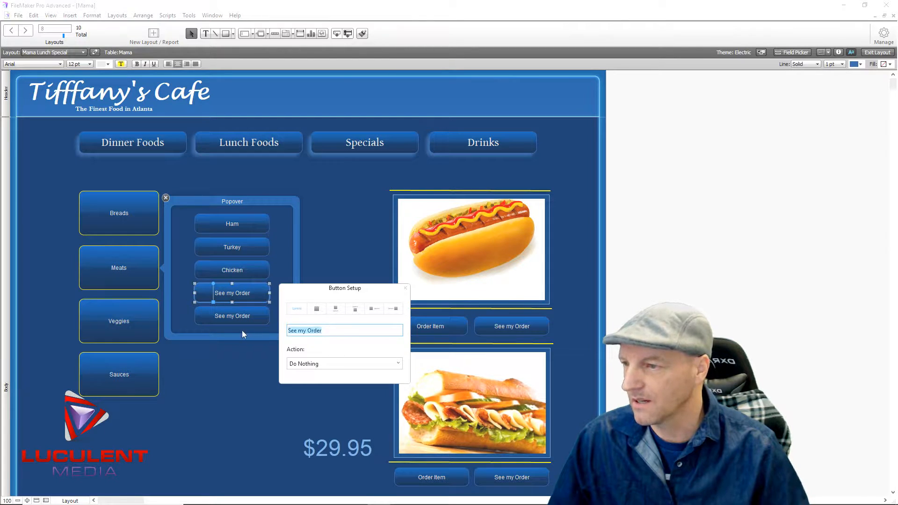
pyautogui.write('Beef')
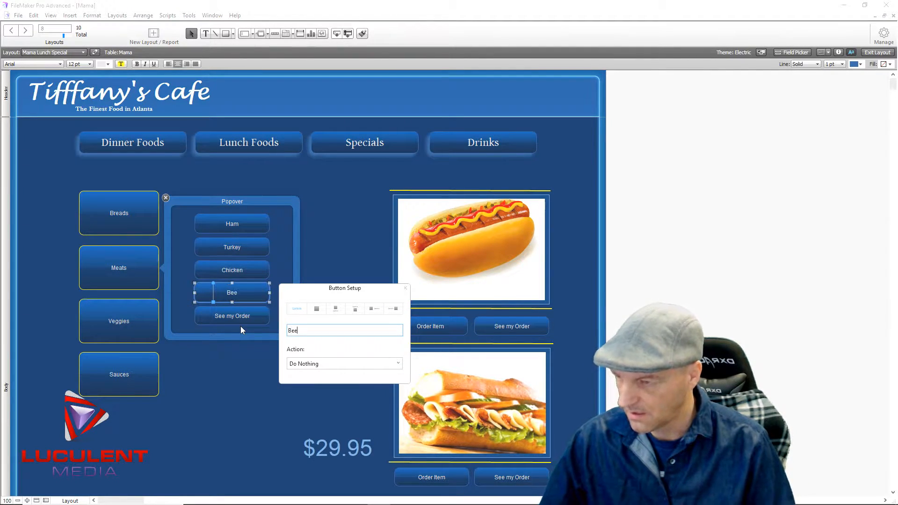
pyautogui.click(270, 378)
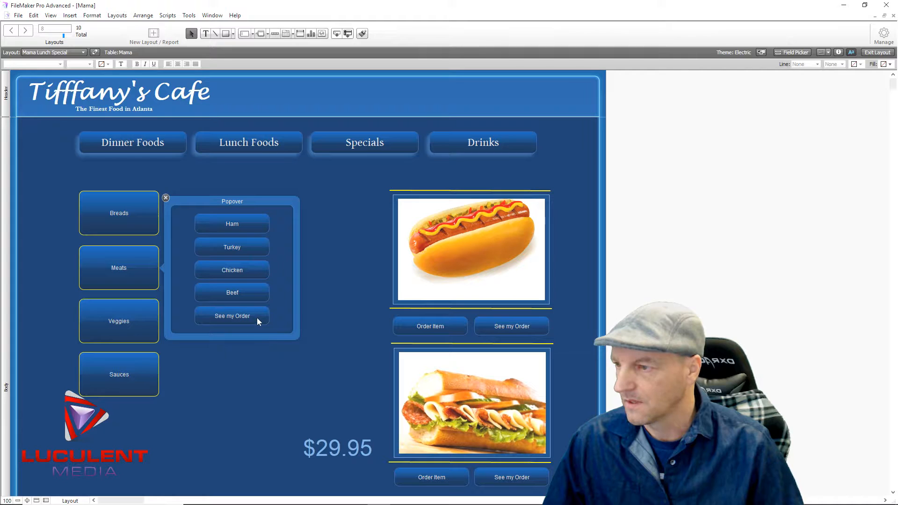
pyautogui.doubleClick(257, 318)
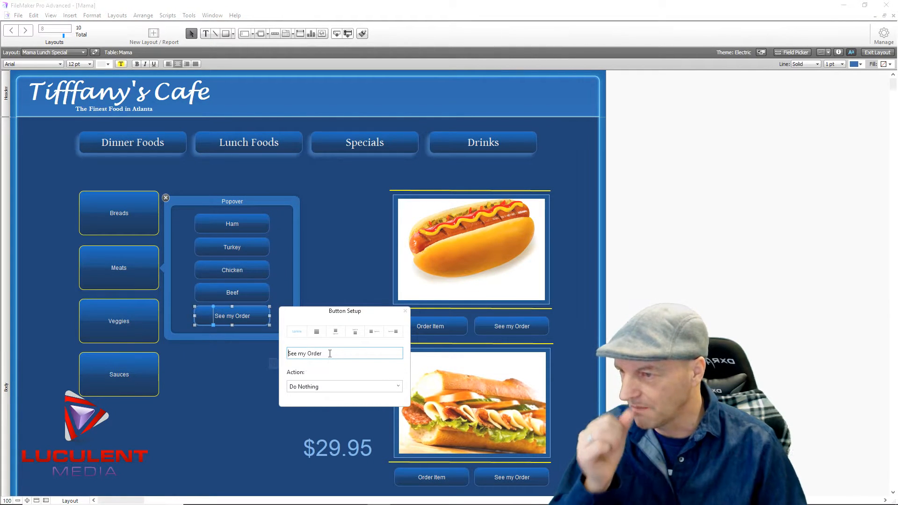
pyautogui.hotkey('ctrl', 'a')
pyautogui.write('Fish')
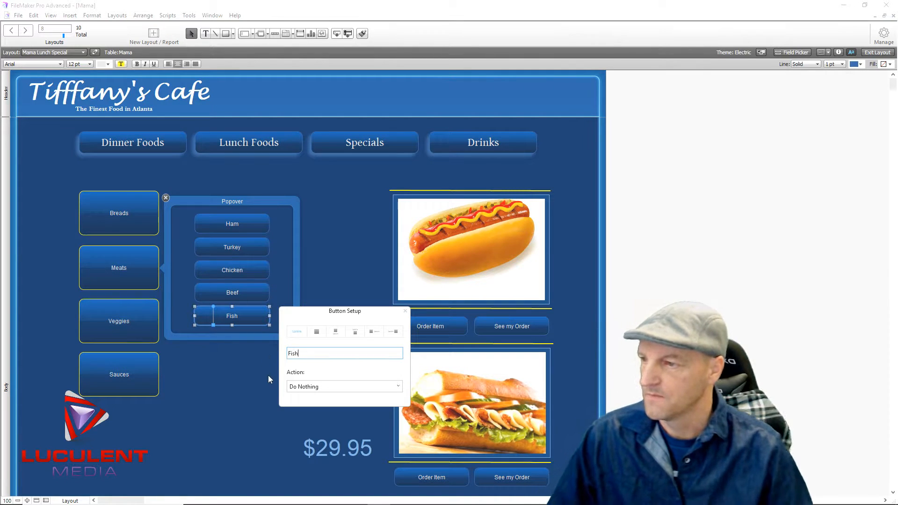
# Close the button setup for the Fish choice and close the Meats popover.
pyautogui.click(268, 375)
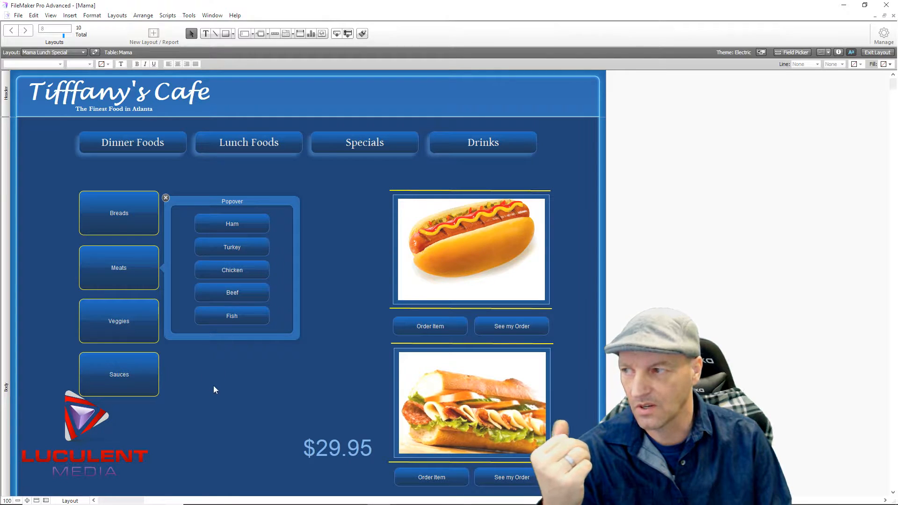
pyautogui.click(166, 199)
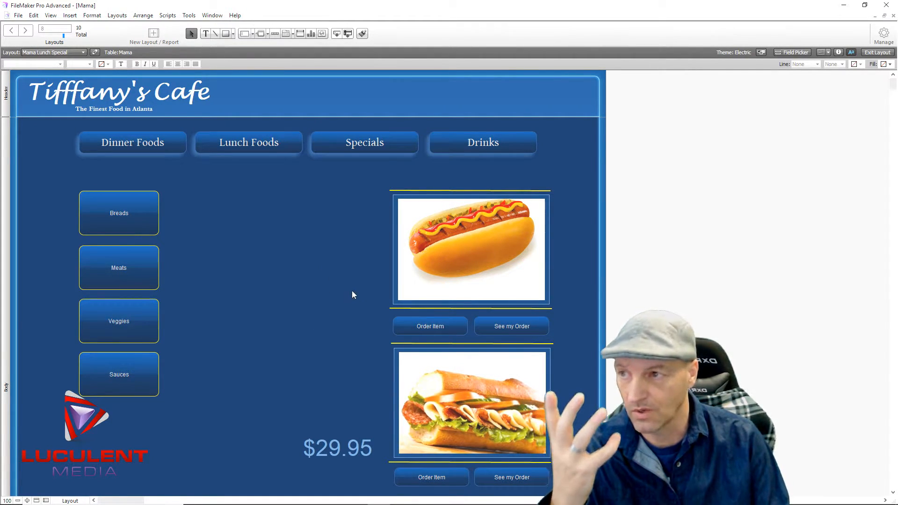
# Open the database management settings and create a new table named "Items".
pyautogui.click(882, 37)
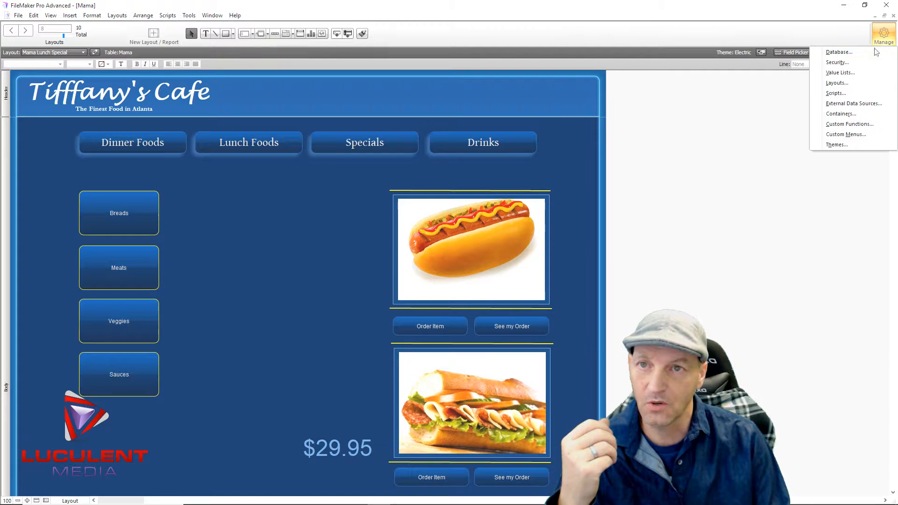
pyautogui.click(839, 52)
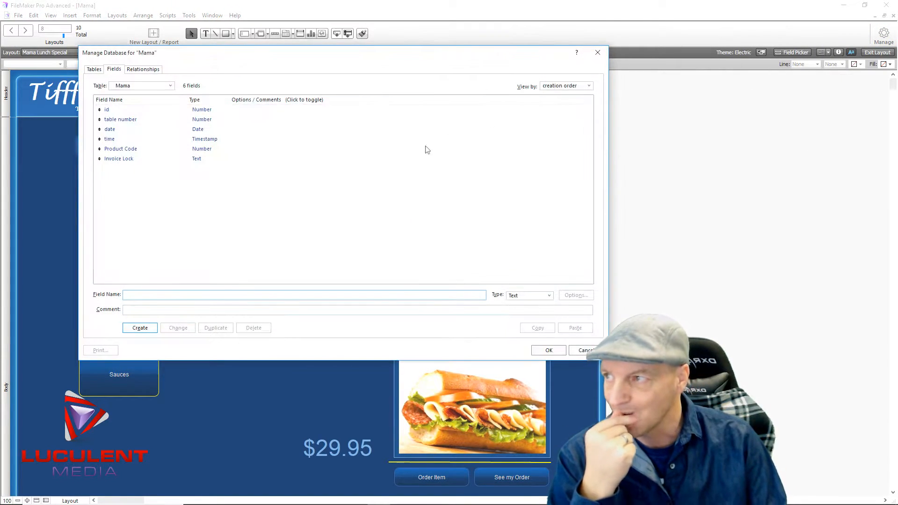
pyautogui.click(103, 69)
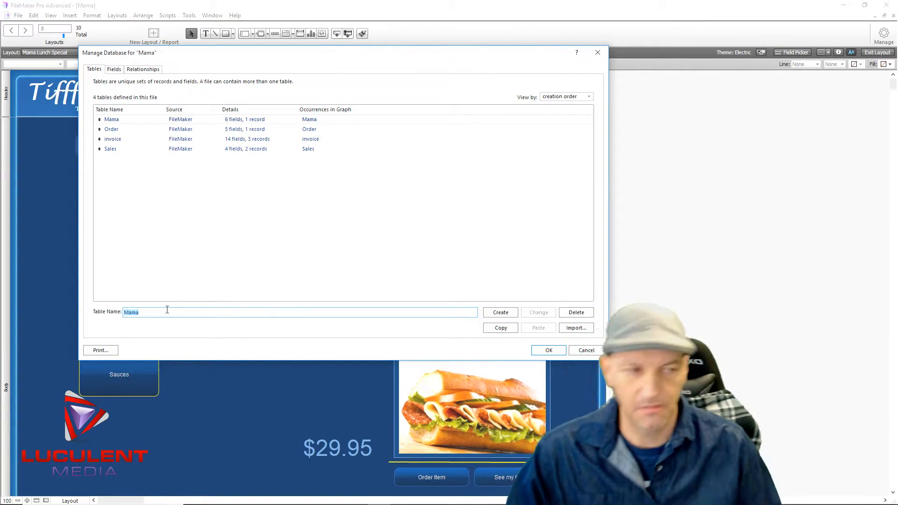
pyautogui.write('Sp')
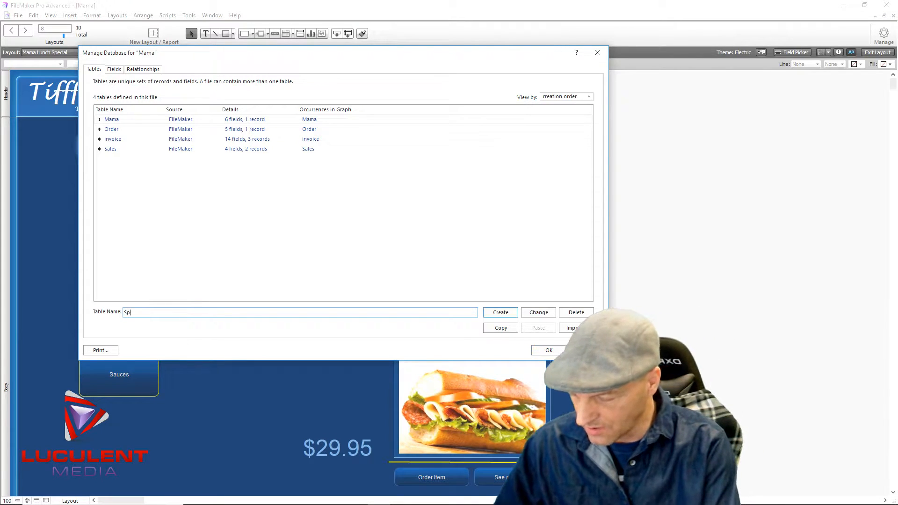
pyautogui.write('ec')
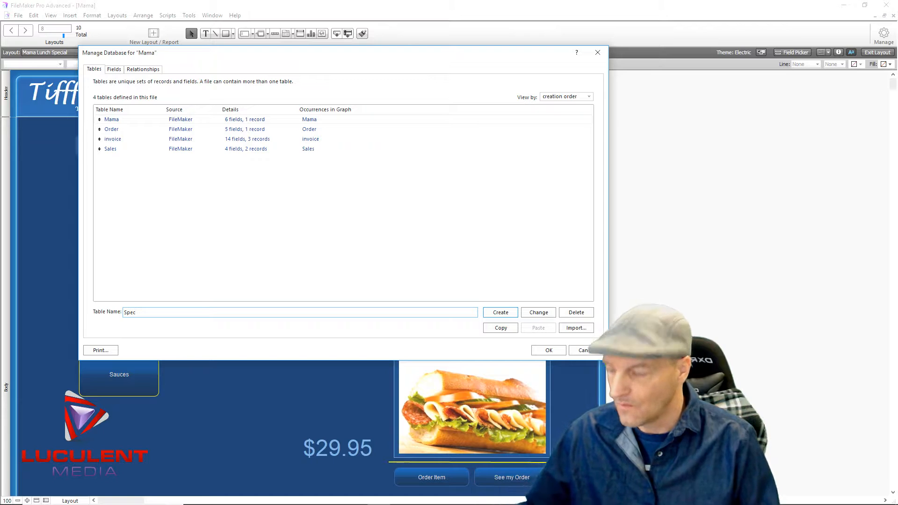
pyautogui.press('BackSpace')
pyautogui.press('BackSpace')
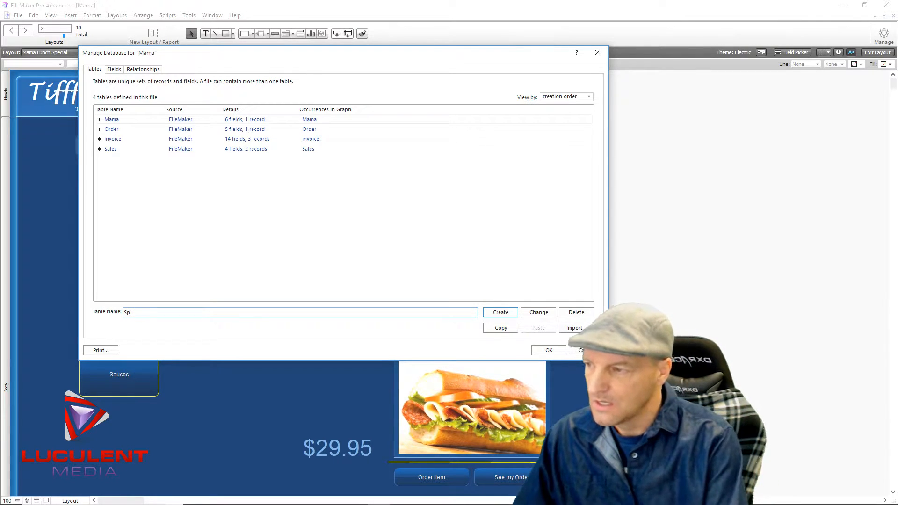
pyautogui.write('tem')
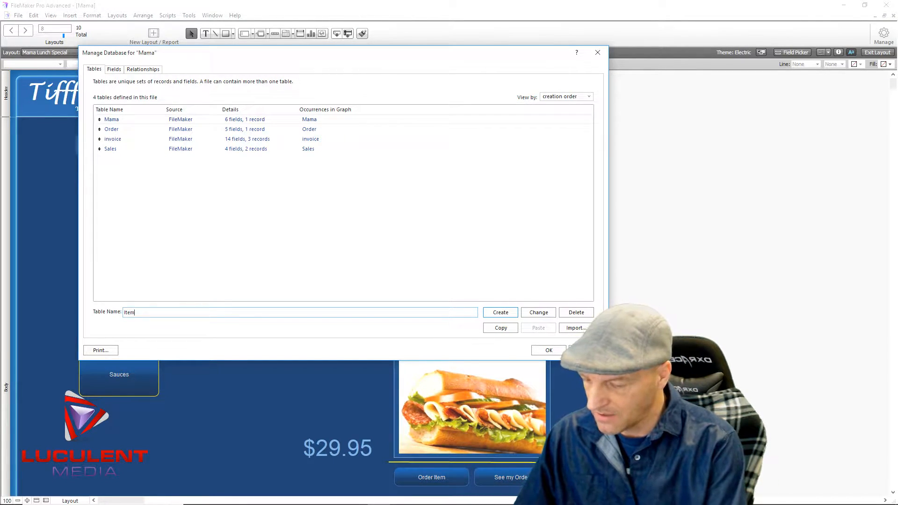
pyautogui.write('s')
pyautogui.click(498, 312)
# Open the Items table's field definitions and create a Number field named "Order Number".
pyautogui.doubleClick(178, 159)
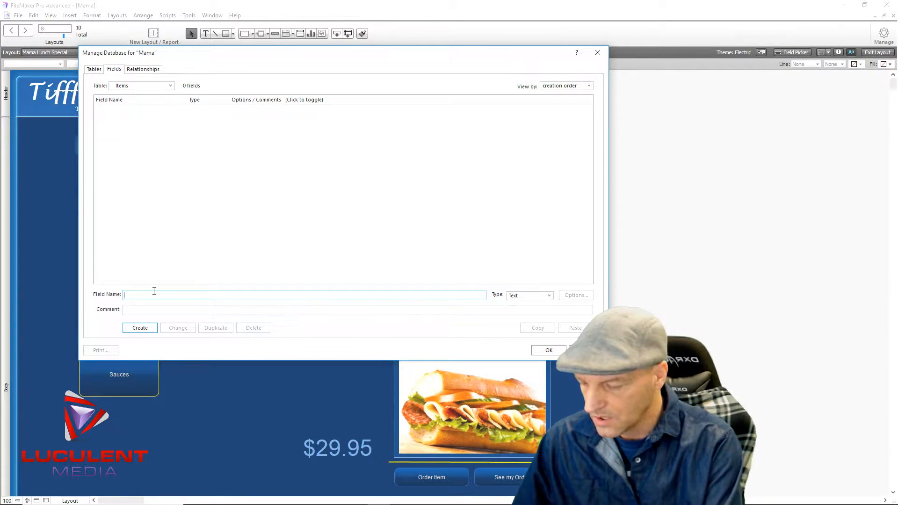
pyautogui.write('Ore')
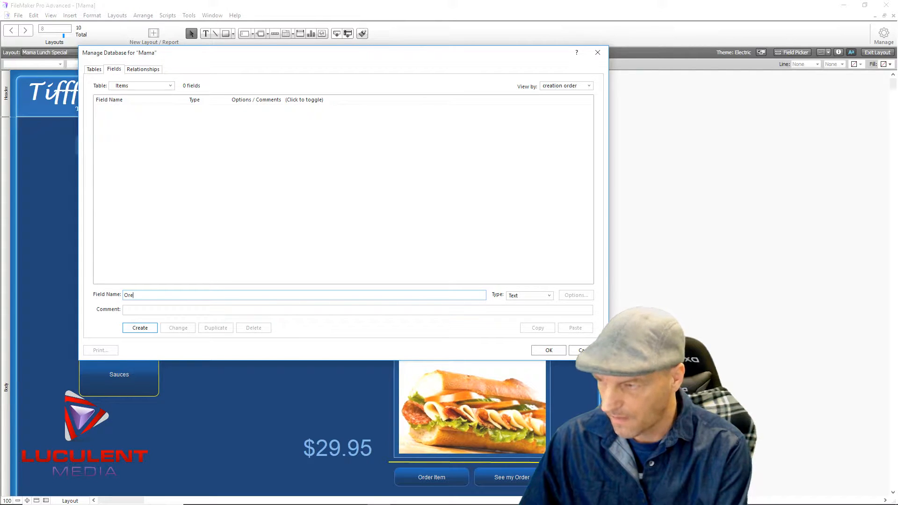
pyautogui.write('der')
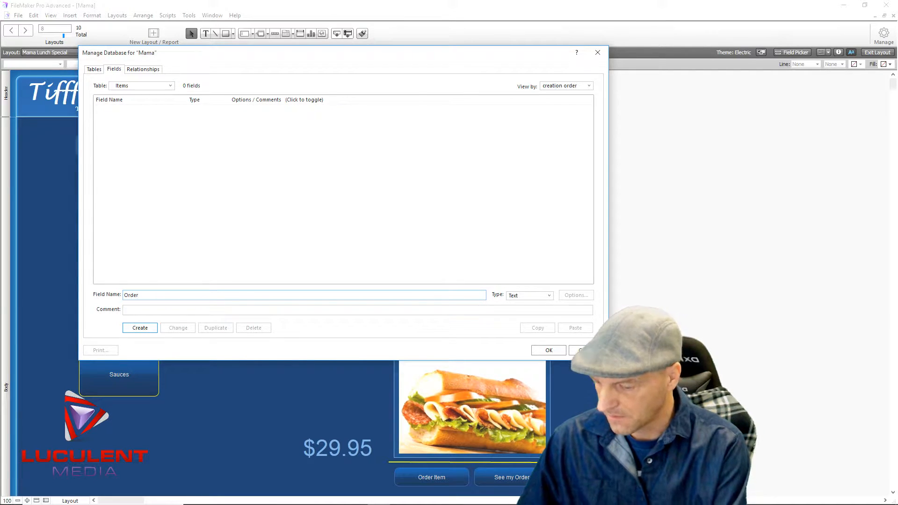
pyautogui.write(' Number')
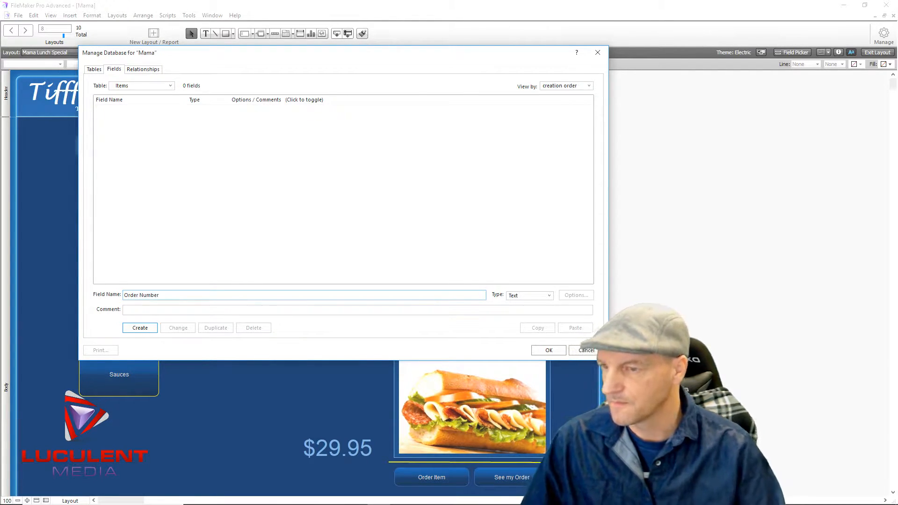
pyautogui.click(541, 299)
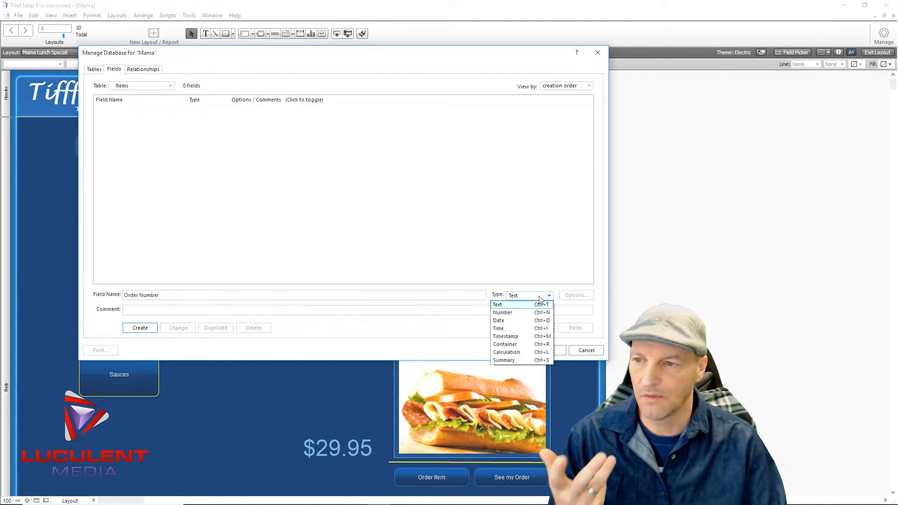
pyautogui.click(510, 310)
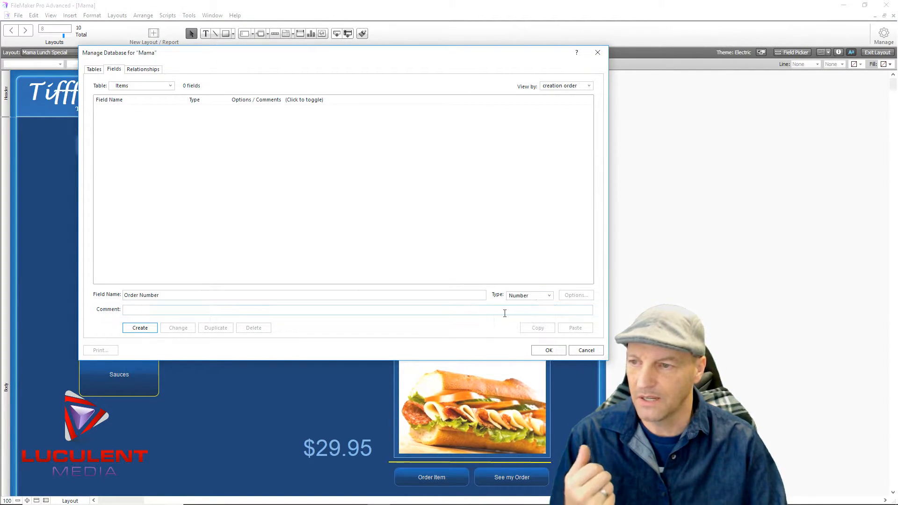
pyautogui.click(139, 327)
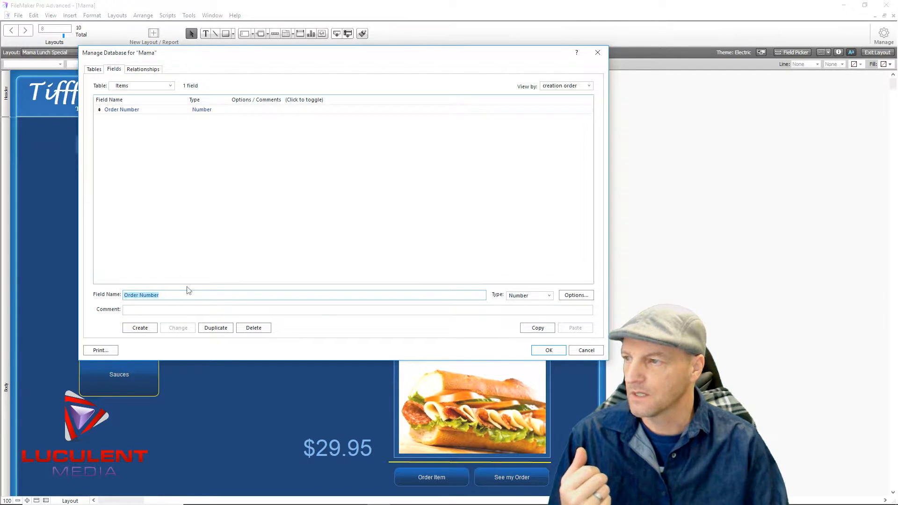
# Set the Order Number field to auto-enter a serial number on creation, with 500000 as the next value.
pyautogui.click(204, 111)
pyautogui.doubleClick(205, 114)
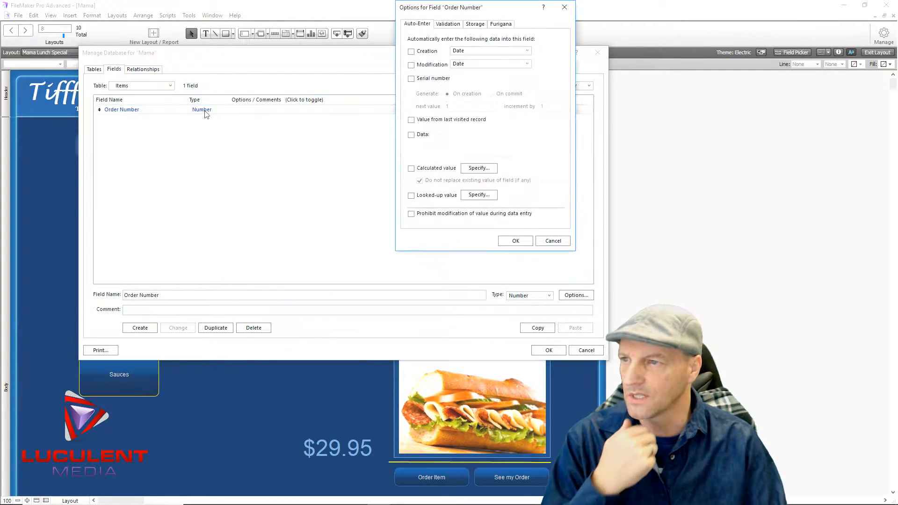
pyautogui.click(411, 78)
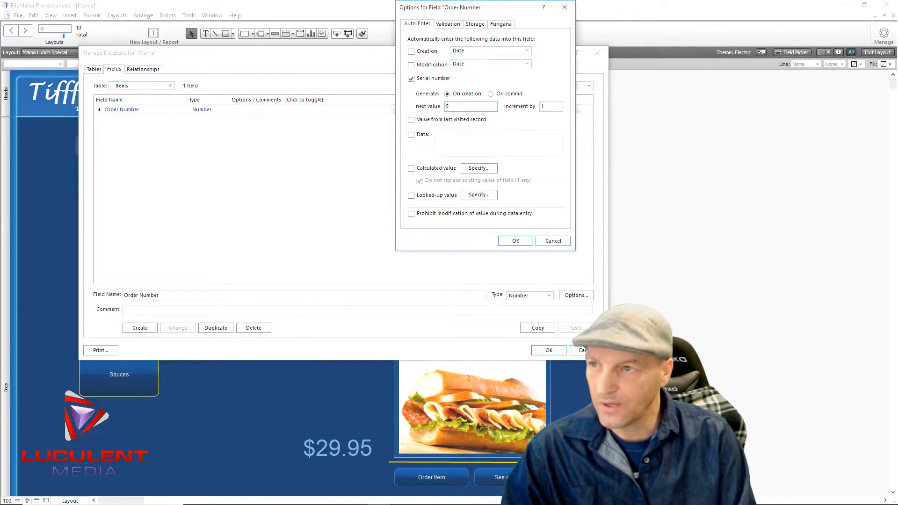
pyautogui.write('00000')
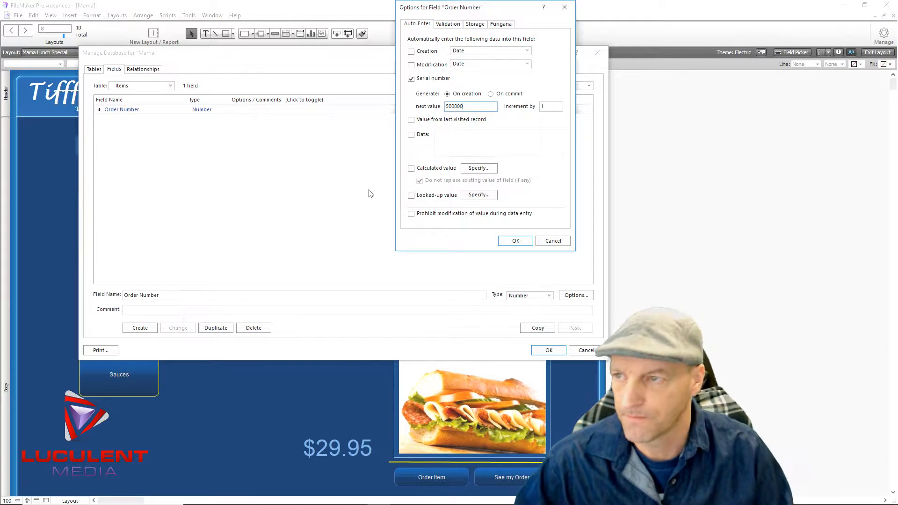
pyautogui.click(516, 241)
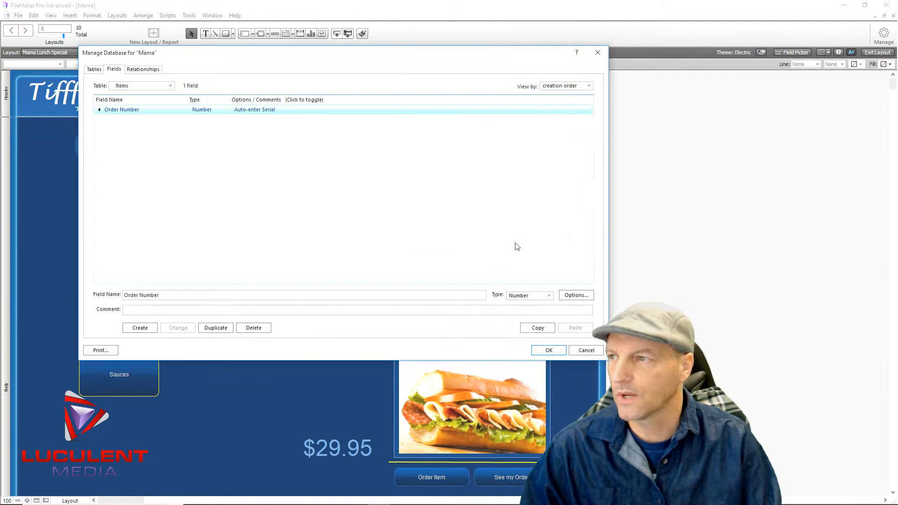
# Move the database dialog off the ingredient buttons and add a Text field named "Breads" to the Items table.
pyautogui.click(173, 294)
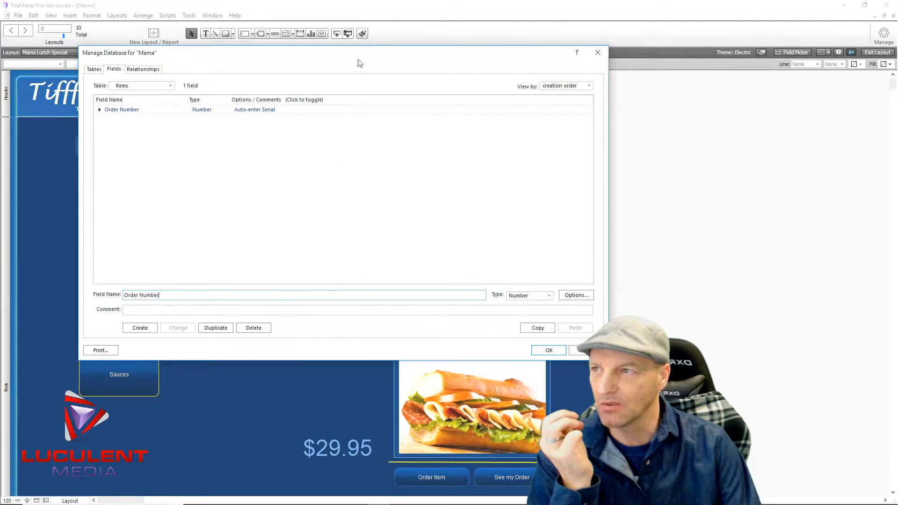
pyautogui.moveTo(329, 59); pyautogui.dragTo(549, 49)
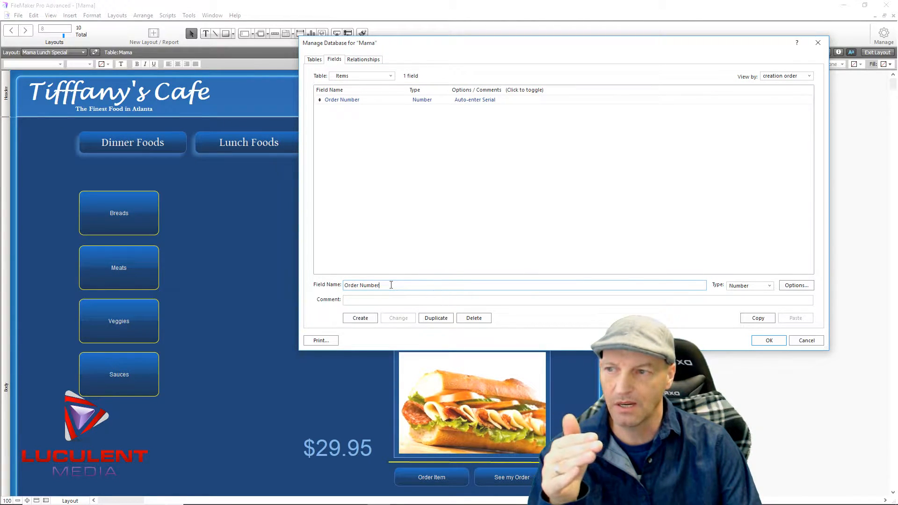
pyautogui.moveTo(391, 285); pyautogui.dragTo(317, 289)
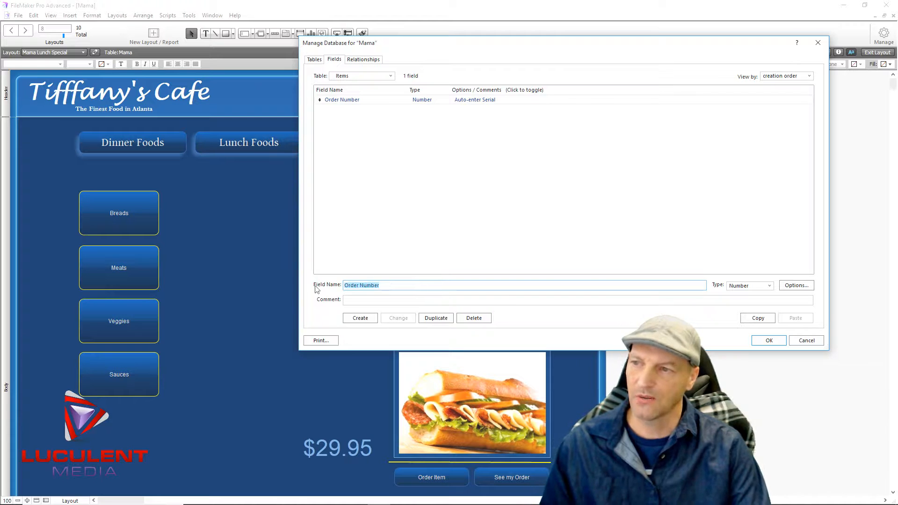
pyautogui.write('Breads')
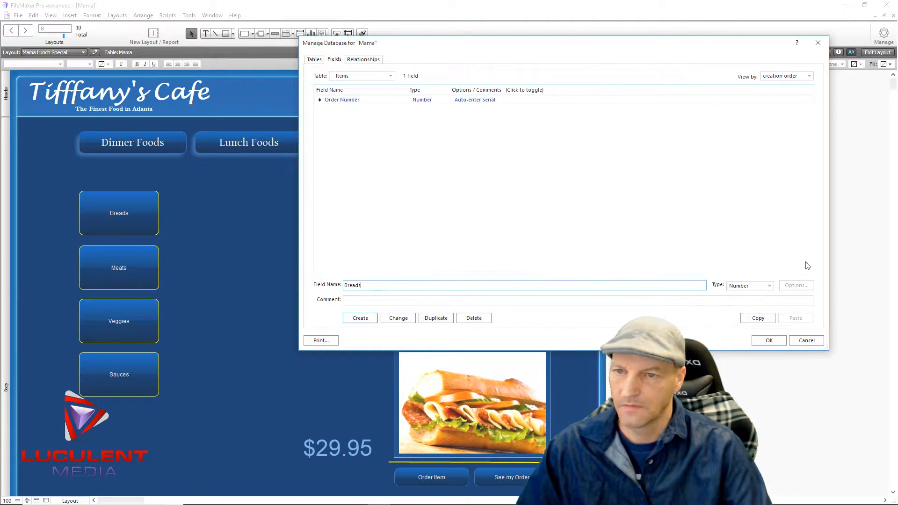
pyautogui.click(769, 286)
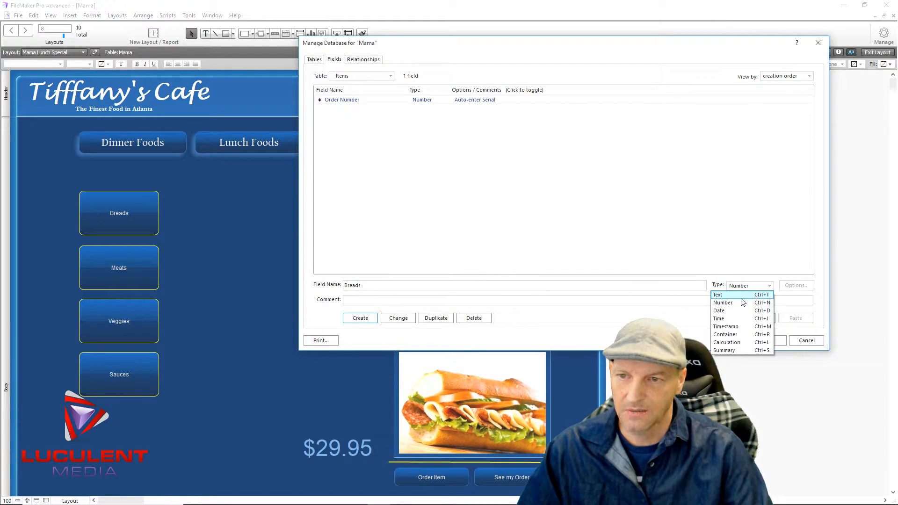
pyautogui.click(722, 294)
pyautogui.click(373, 321)
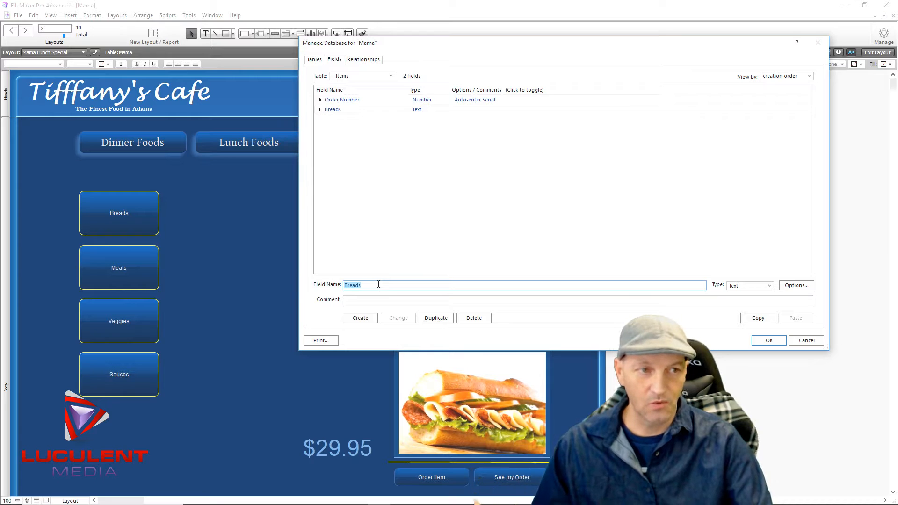
# Add two more Text fields named "Meats" and "Veggies" to the Items table.
pyautogui.write('Meats')
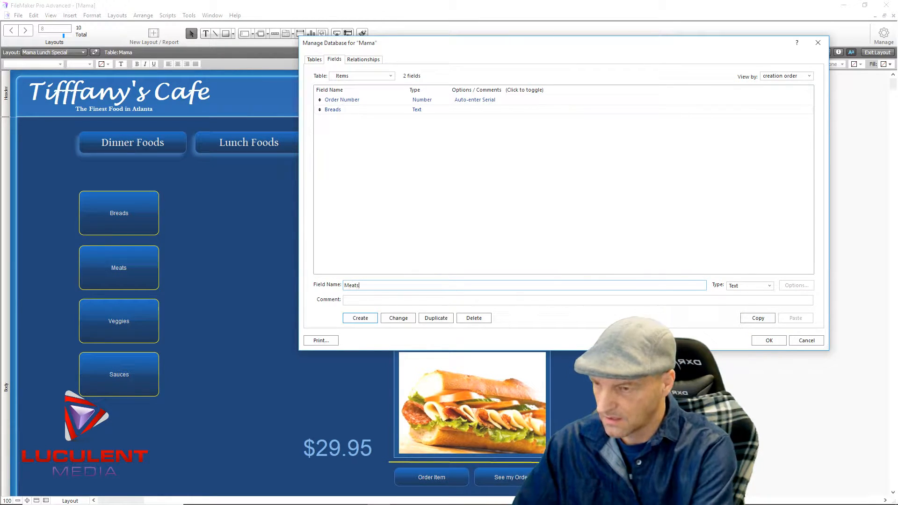
pyautogui.click(364, 317)
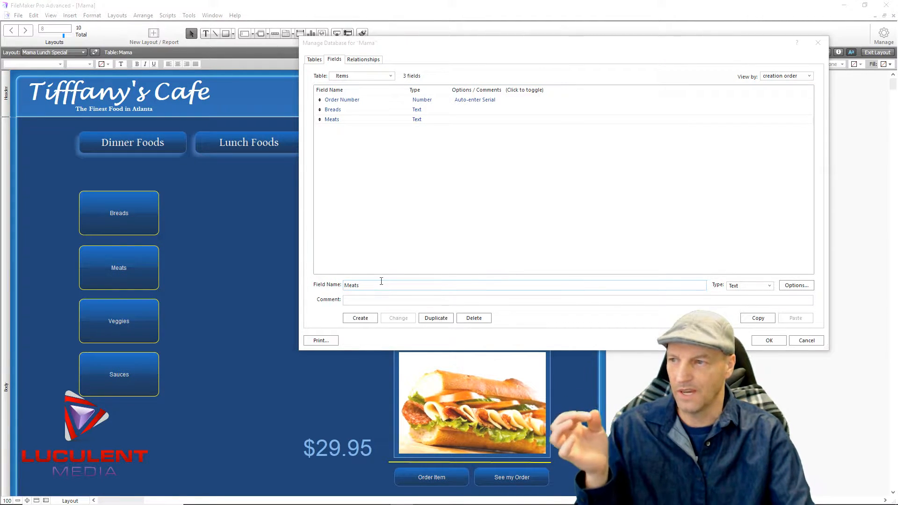
pyautogui.moveTo(367, 285); pyautogui.dragTo(343, 285)
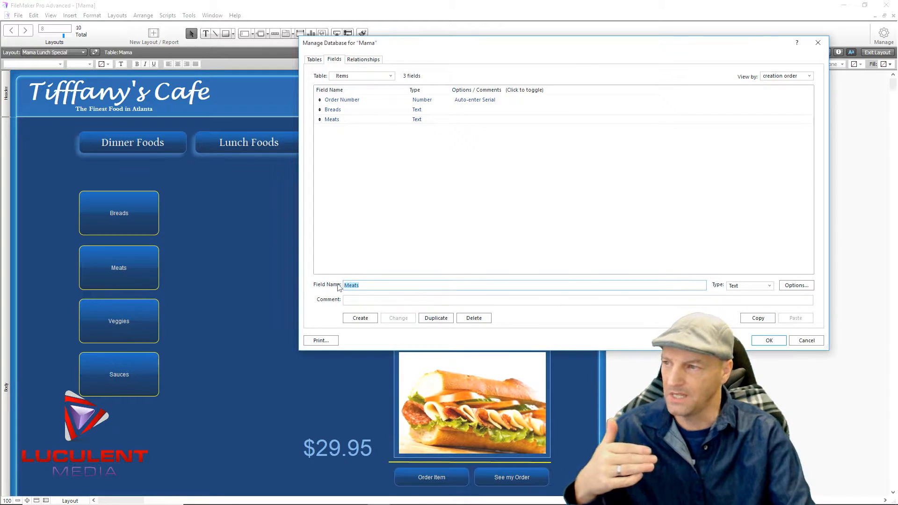
pyautogui.write('Veg')
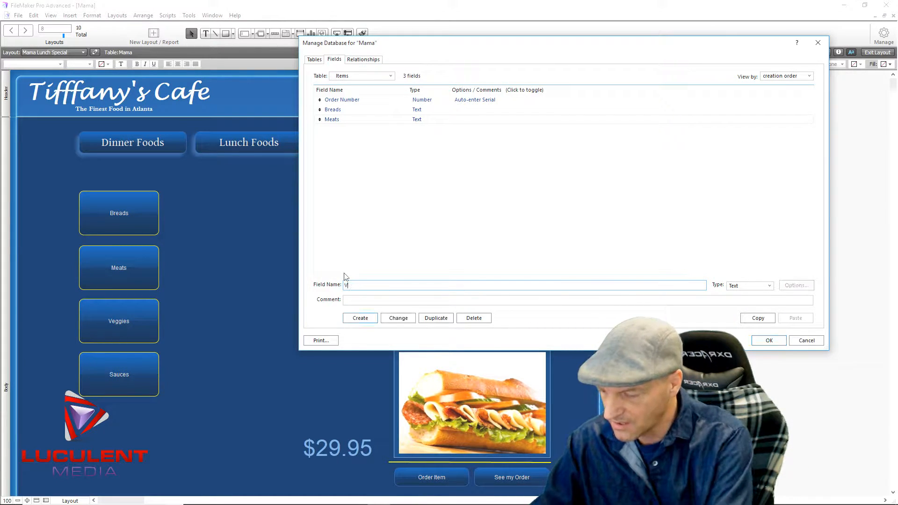
pyautogui.write('ies')
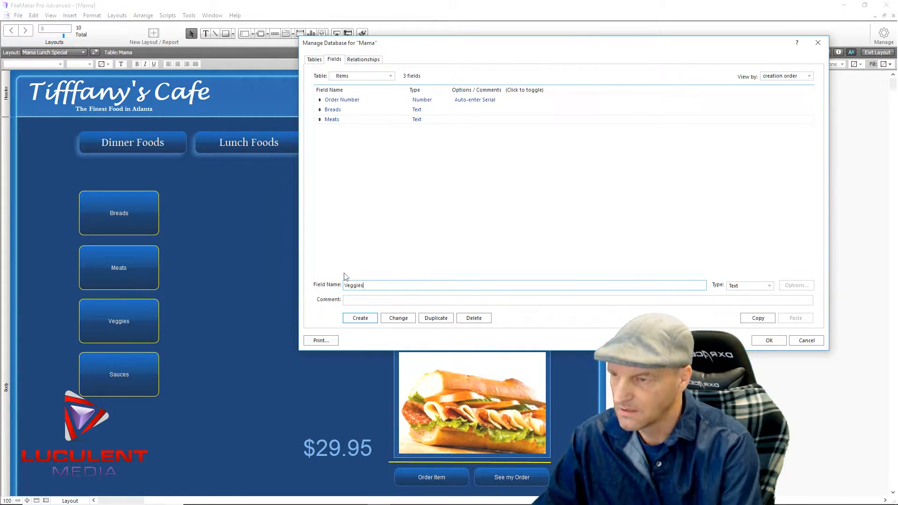
pyautogui.click(374, 321)
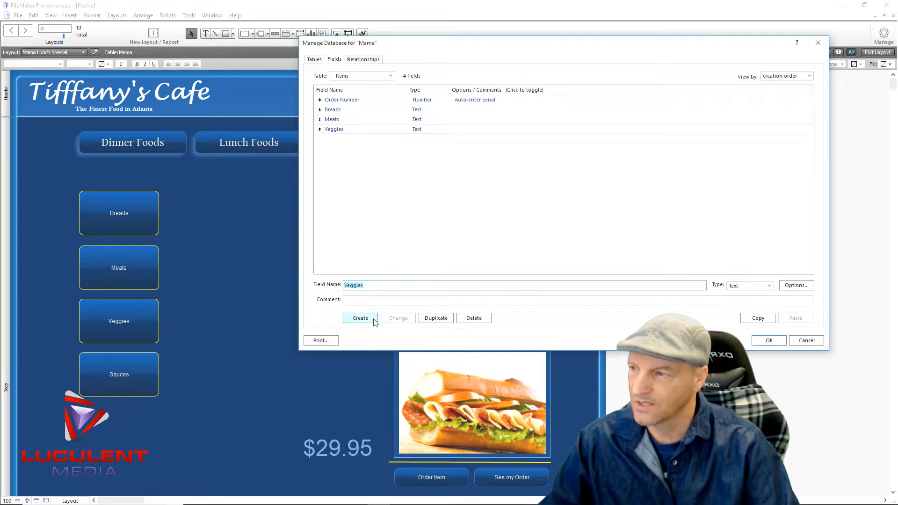
# Add two more Text fields named "Cheeses" and "Sauces" to the Items table.
pyautogui.write('Cheeses')
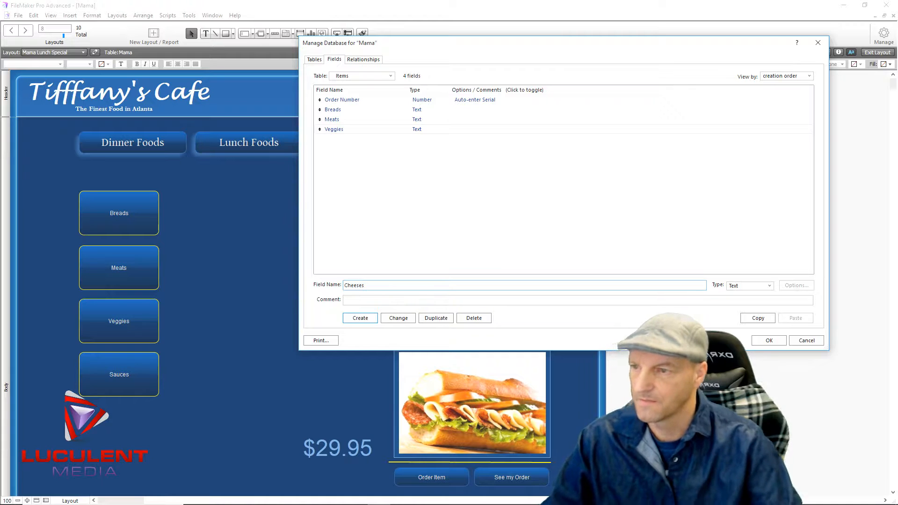
pyautogui.click(367, 319)
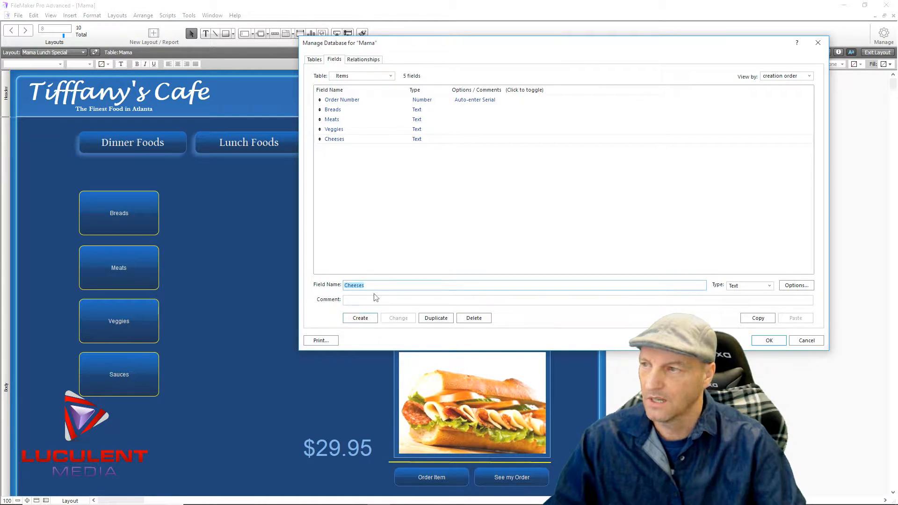
pyautogui.write('Sauces')
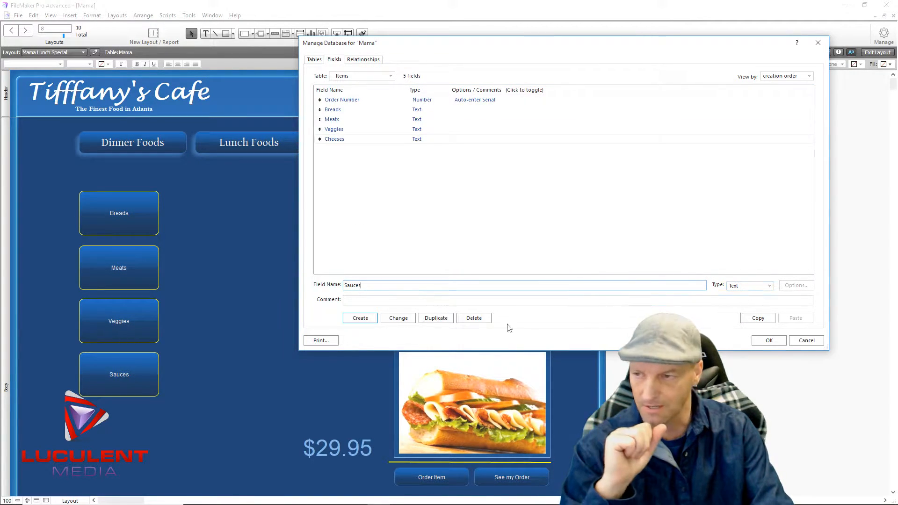
pyautogui.click(360, 318)
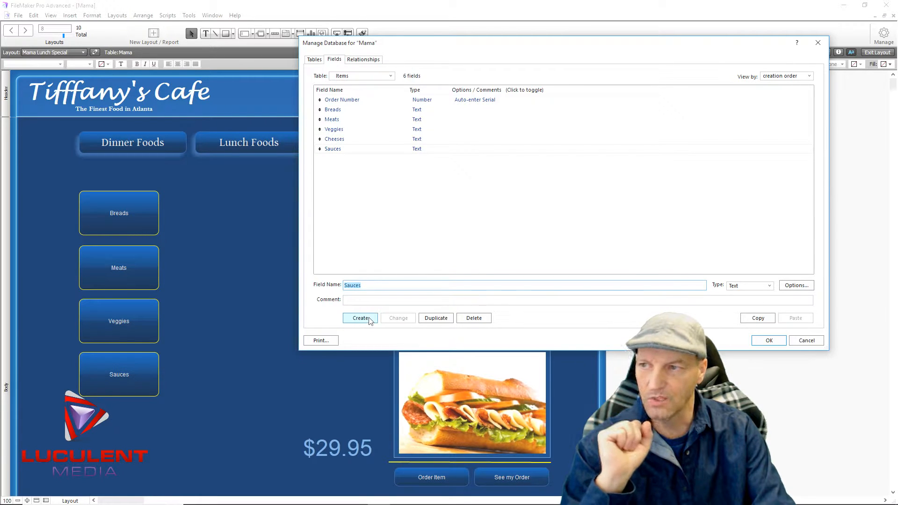
# Create two numbered sauce Text fields, "Sauces1" and "Sauces2", in the Items table.
pyautogui.click(371, 286)
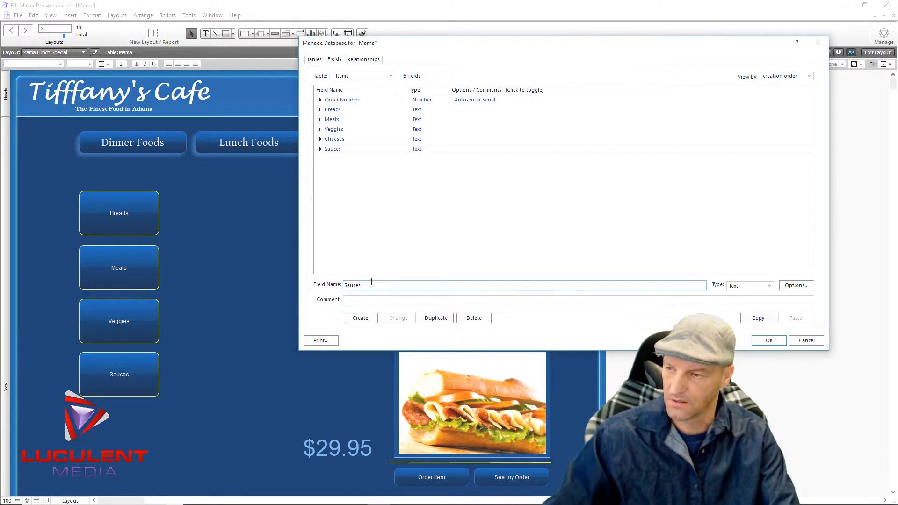
pyautogui.write('1')
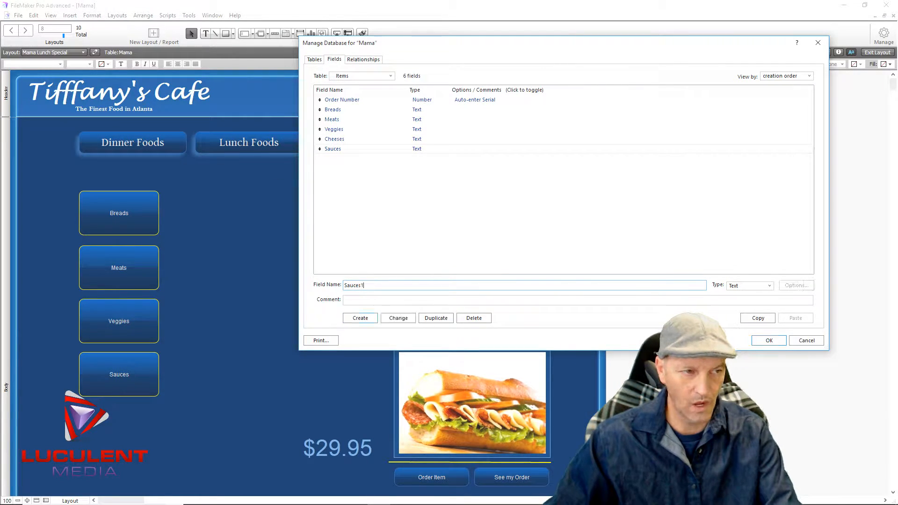
pyautogui.click(363, 321)
pyautogui.click(368, 285)
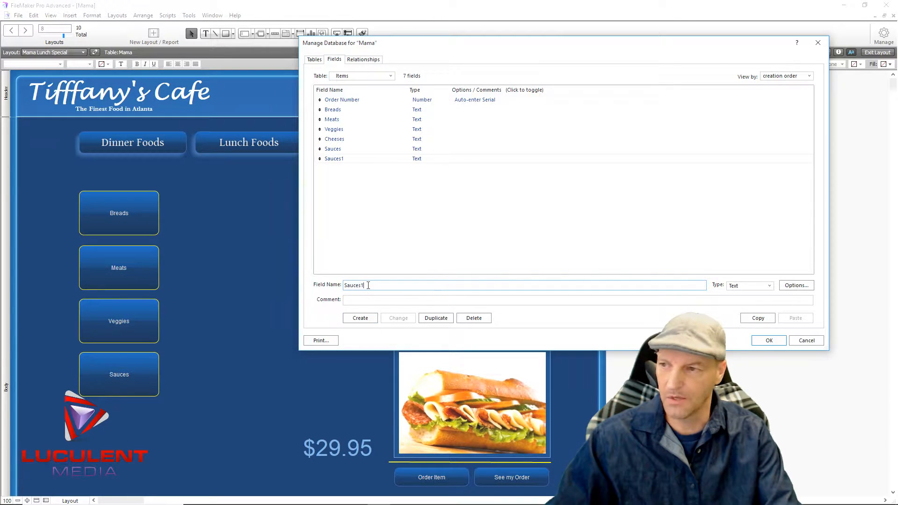
pyautogui.press('BackSpace')
pyautogui.write('2')
pyautogui.click(369, 318)
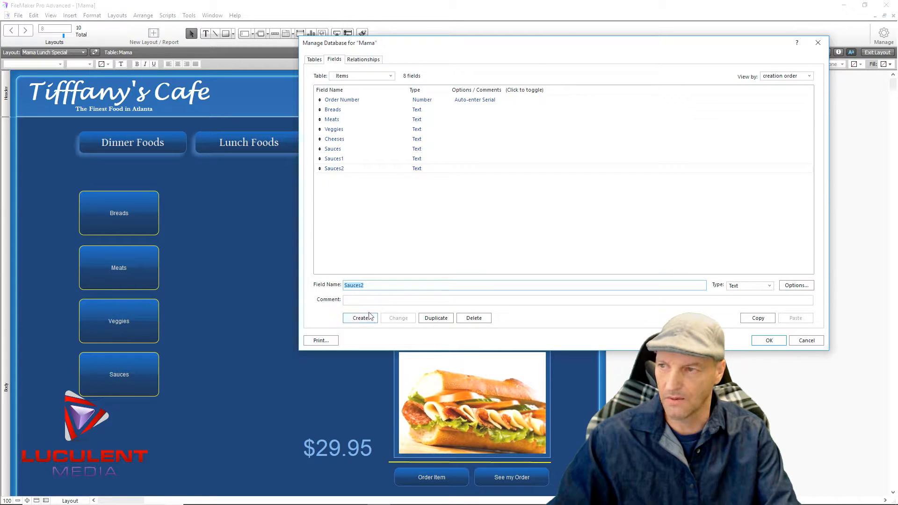
# Create a third numbered sauce Text field named "Sauces3" in the Items table.
pyautogui.doubleClick(370, 286)
pyautogui.click(366, 285)
pyautogui.doubleClick(365, 286)
pyautogui.click(366, 285)
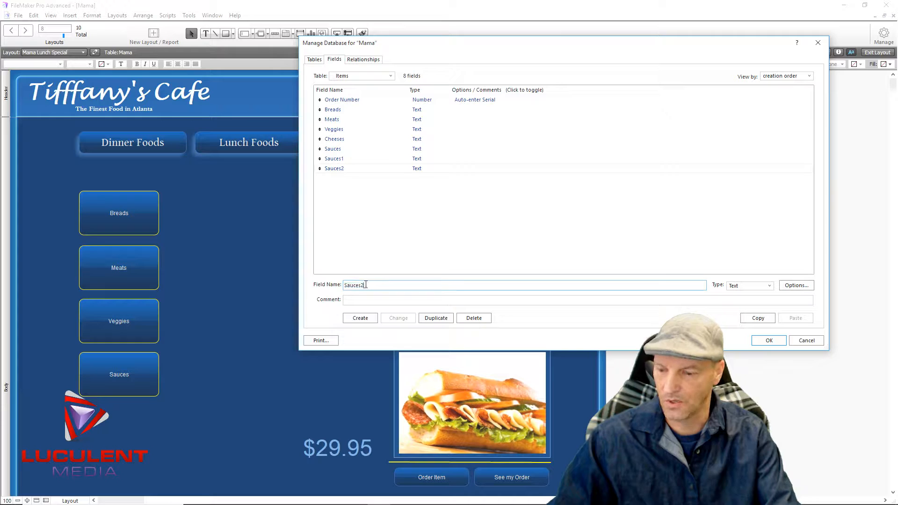
pyautogui.press('BackSpace')
pyautogui.write('3')
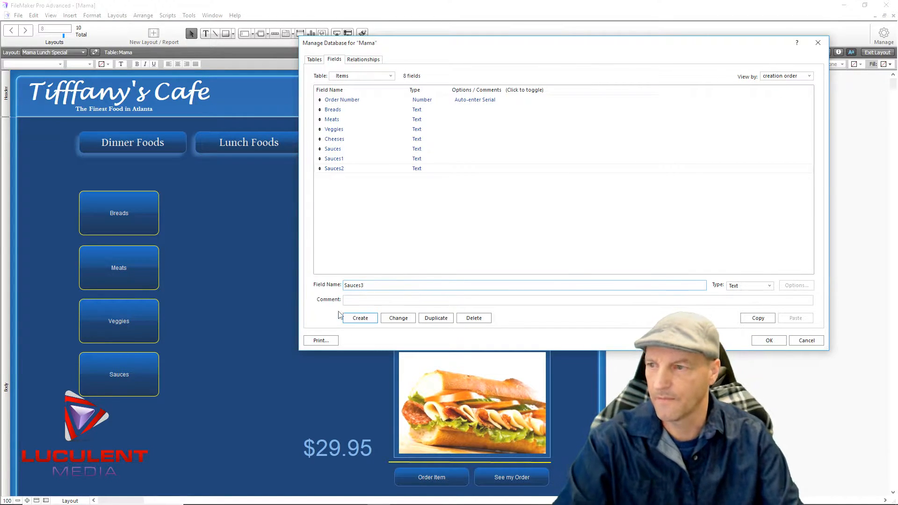
pyautogui.click(369, 318)
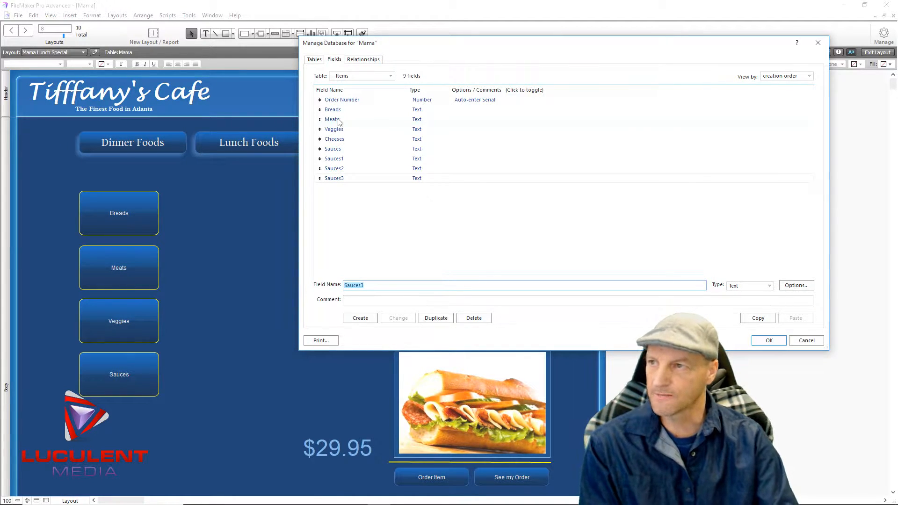
# Starting from the Meats field, create two numbered Text fields named "Meats1" and "Meats2".
pyautogui.click(320, 117)
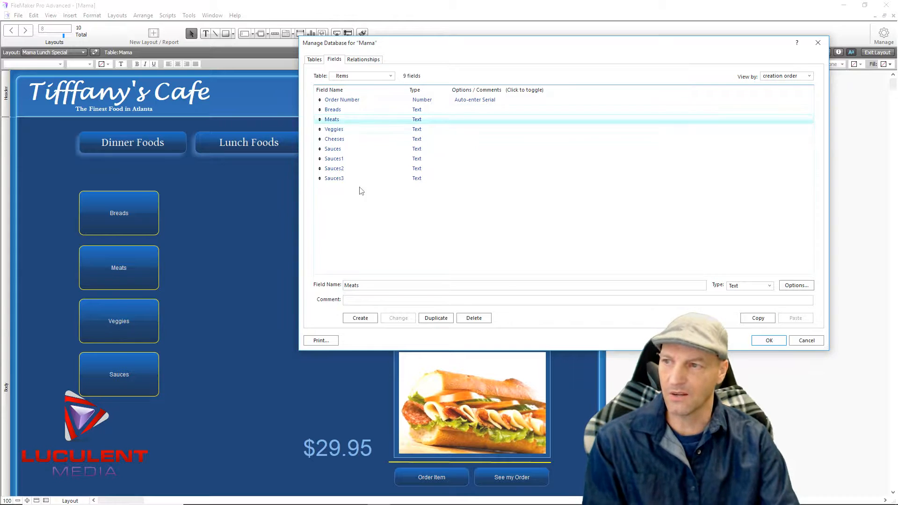
pyautogui.click(365, 285)
pyautogui.write('1')
pyautogui.click(370, 317)
pyautogui.click(368, 286)
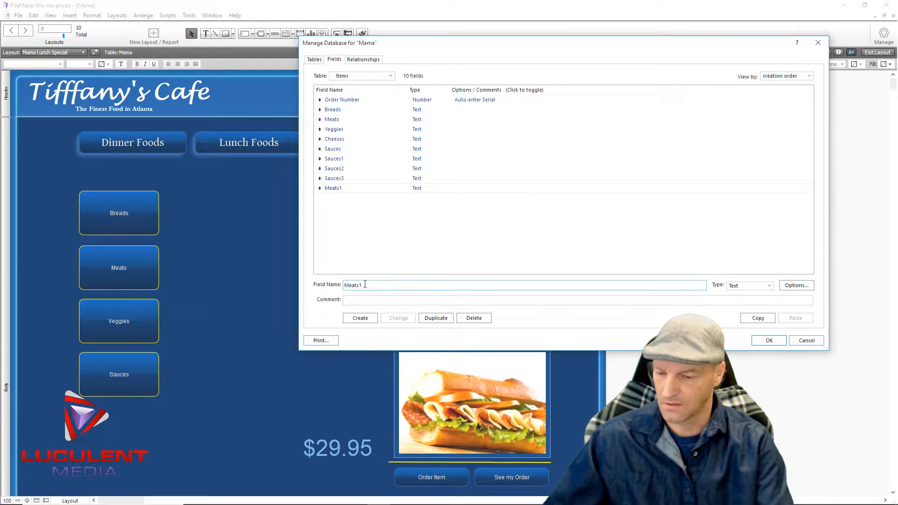
pyautogui.press('BackSpace')
pyautogui.write('2')
pyautogui.click(359, 318)
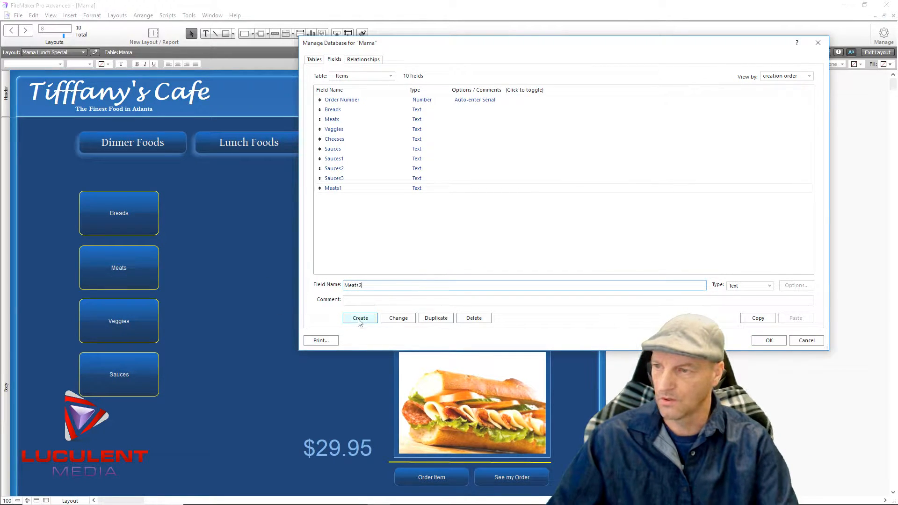
# Create a Text field named "Meats3" in the Items table and save the database definition changes.
pyautogui.click(362, 285)
pyautogui.press('BackSpace')
pyautogui.write('3')
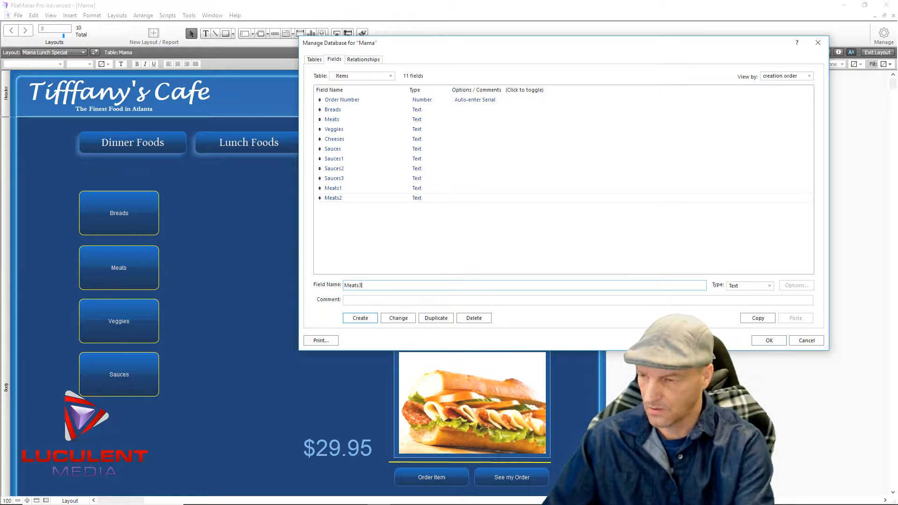
pyautogui.click(366, 318)
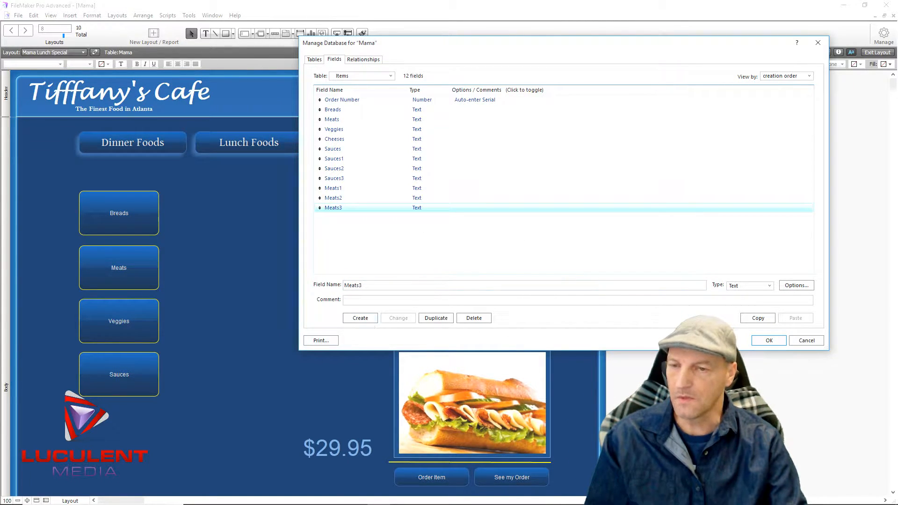
pyautogui.click(767, 340)
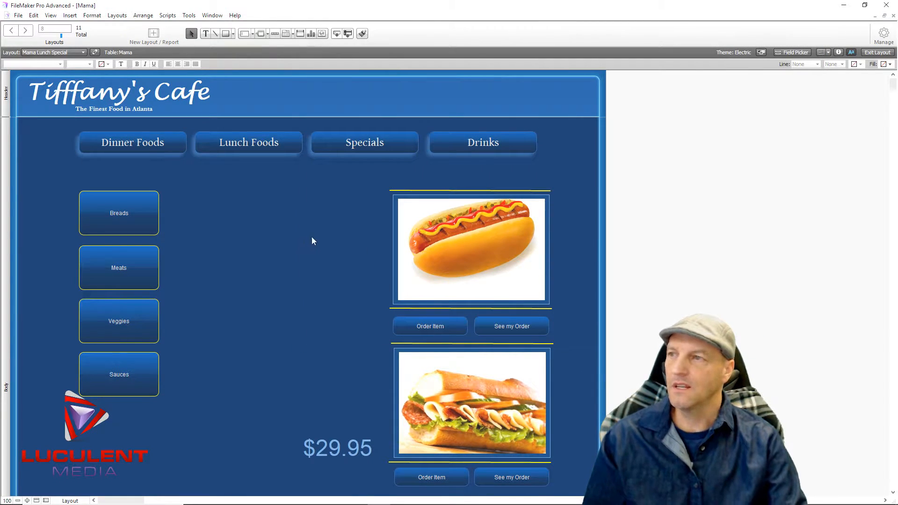
# Start a new layout that shows records from the Items table.
pyautogui.click(119, 18)
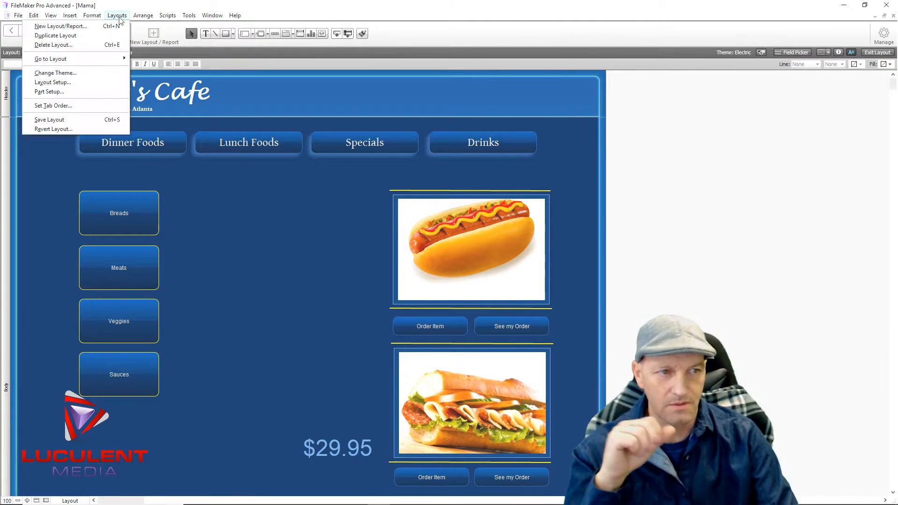
pyautogui.moveTo(99, 18)
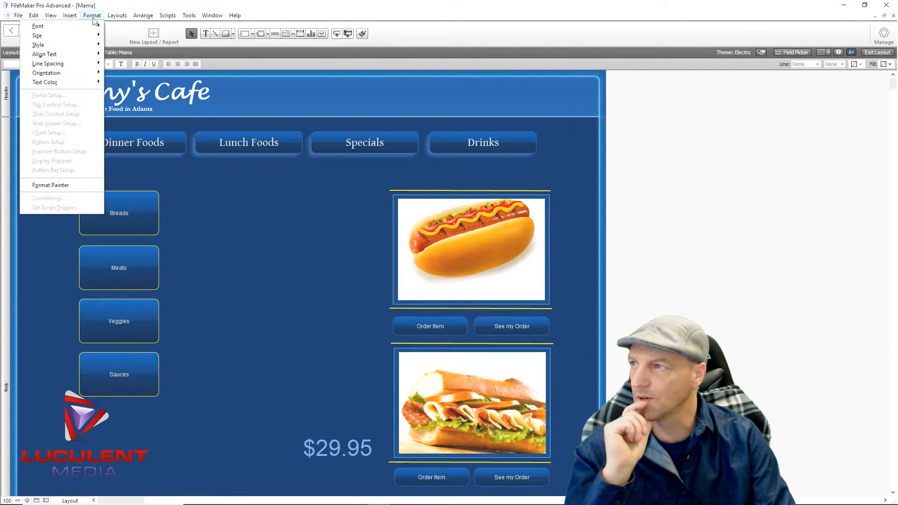
pyautogui.moveTo(87, 56)
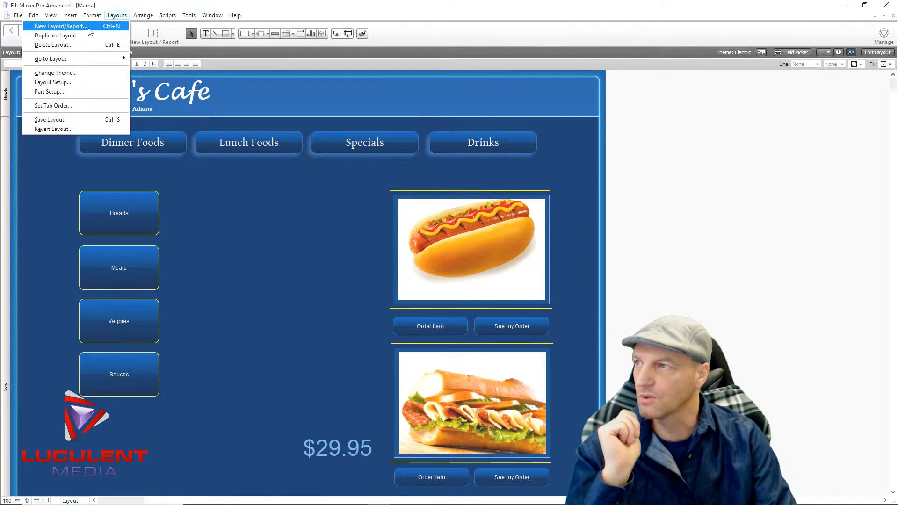
pyautogui.click(61, 26)
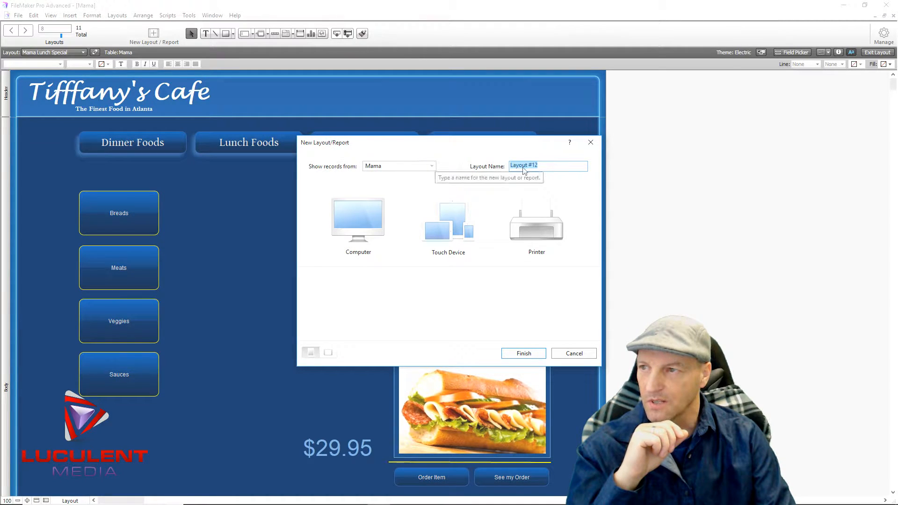
pyautogui.click(431, 167)
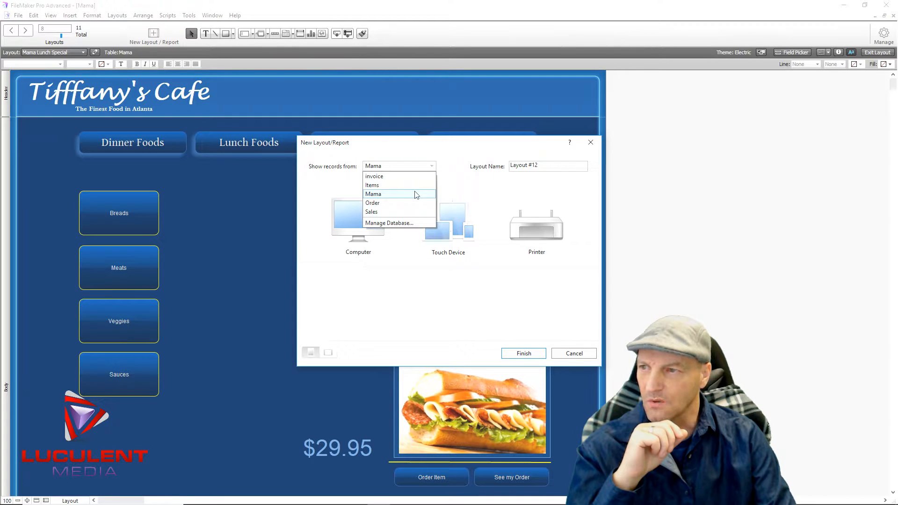
pyautogui.click(402, 186)
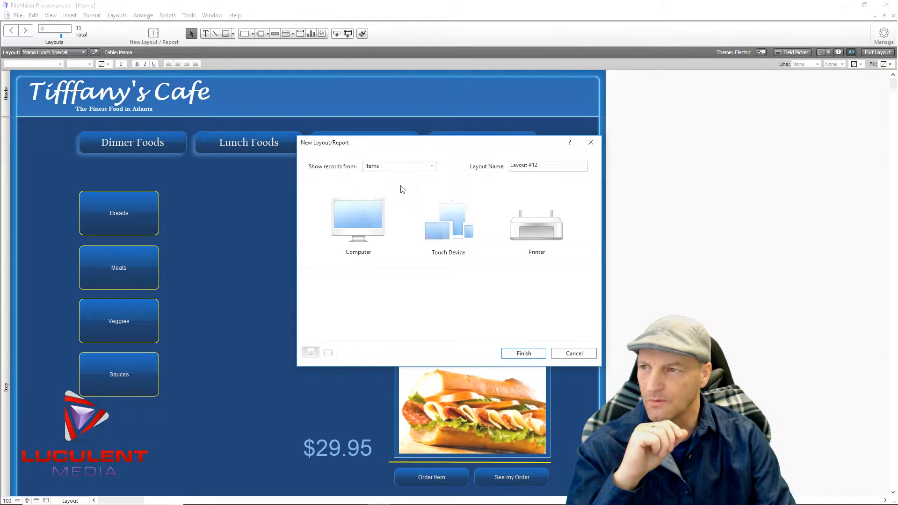
# Name the new layout "Kitchen Sands", choose the Computer device type and finish creating it.
pyautogui.click(550, 166)
pyautogui.moveTo(551, 166); pyautogui.dragTo(509, 166)
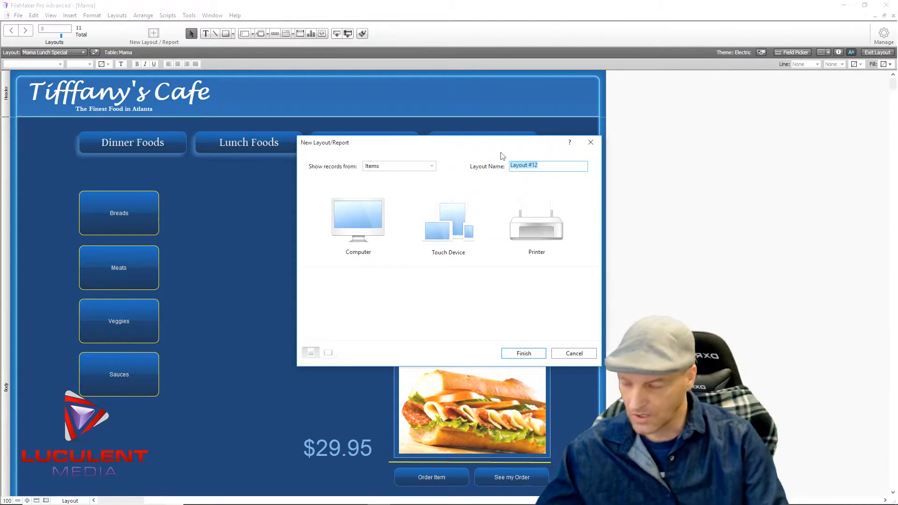
pyautogui.write('Kitchen')
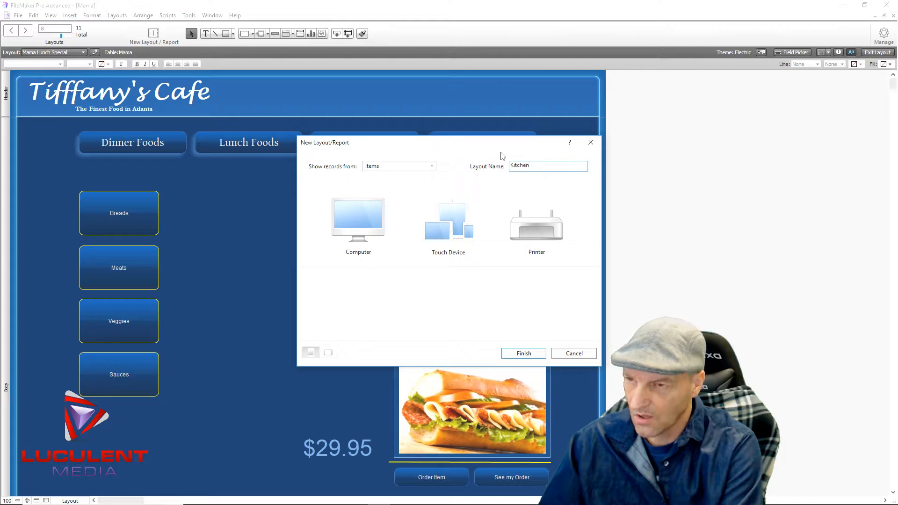
pyautogui.write('Sands')
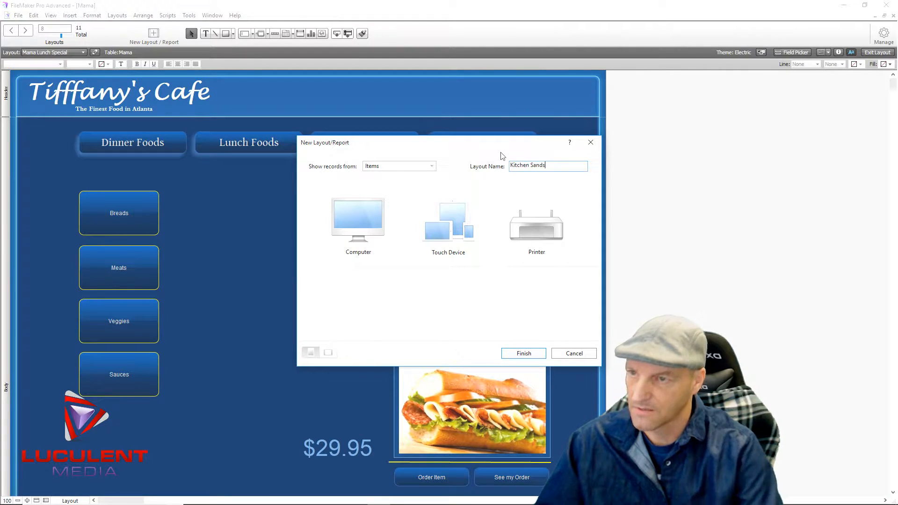
pyautogui.click(357, 219)
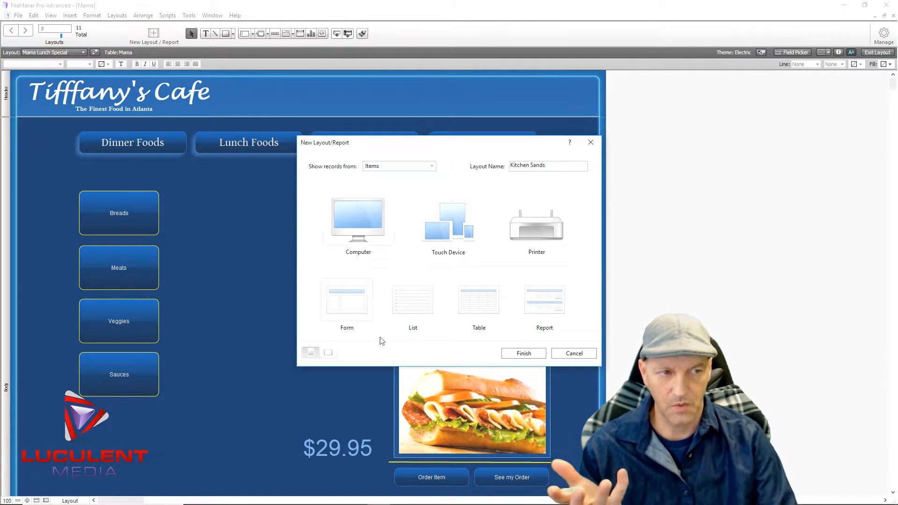
pyautogui.click(514, 353)
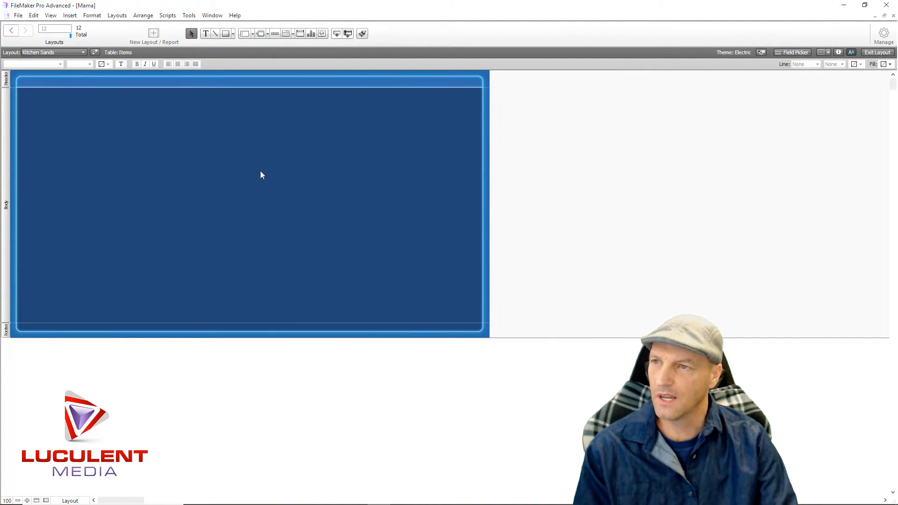
# Widen the Kitchen Sands layout and enlarge its body downward, keeping only a narrow footer strip beneath it.
pyautogui.click(824, 52)
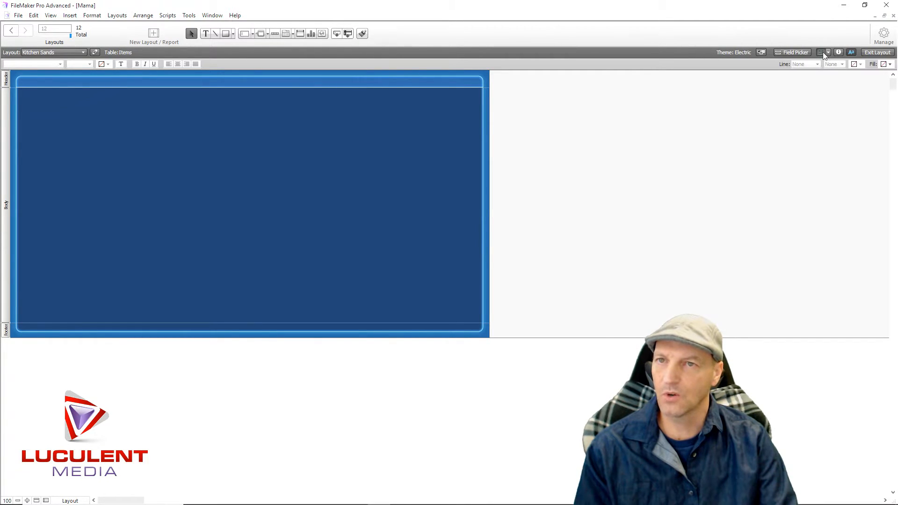
pyautogui.moveTo(490, 187); pyautogui.dragTo(606, 189)
pyautogui.moveTo(328, 336); pyautogui.dragTo(327, 397)
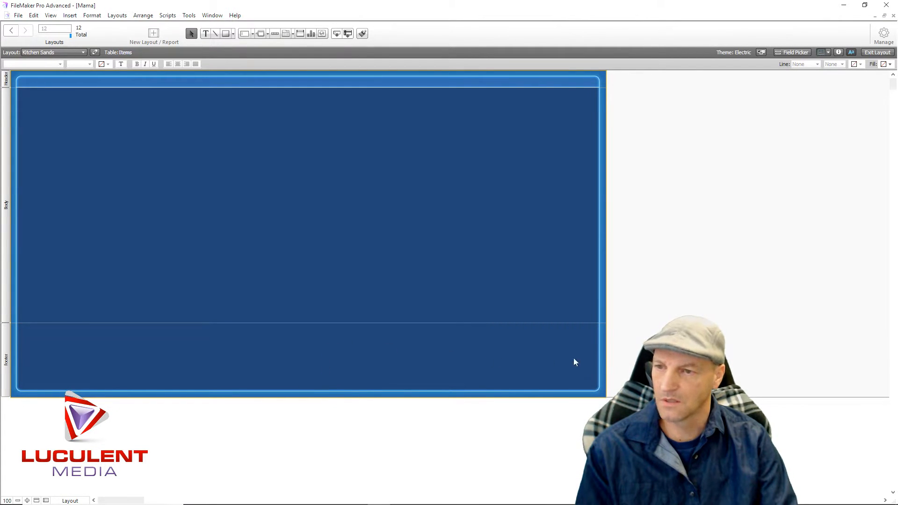
pyautogui.moveTo(428, 322); pyautogui.dragTo(436, 381)
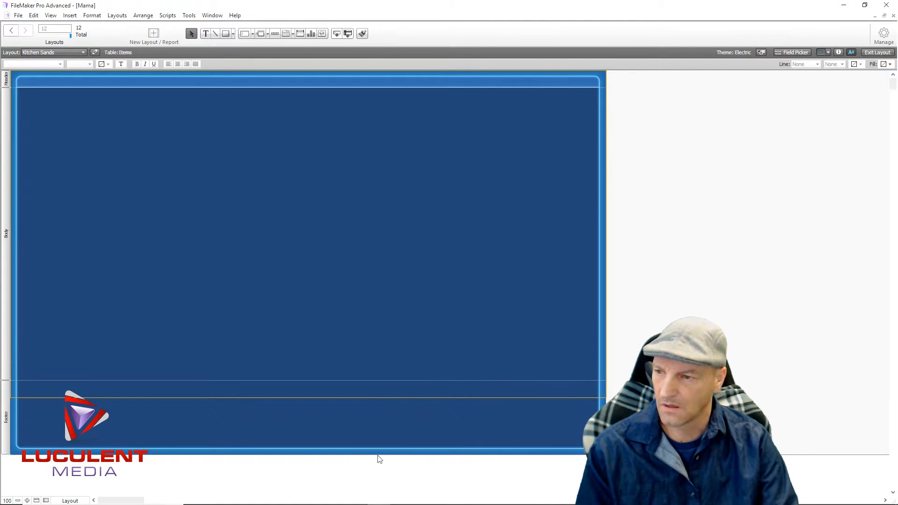
pyautogui.moveTo(369, 455); pyautogui.dragTo(366, 397)
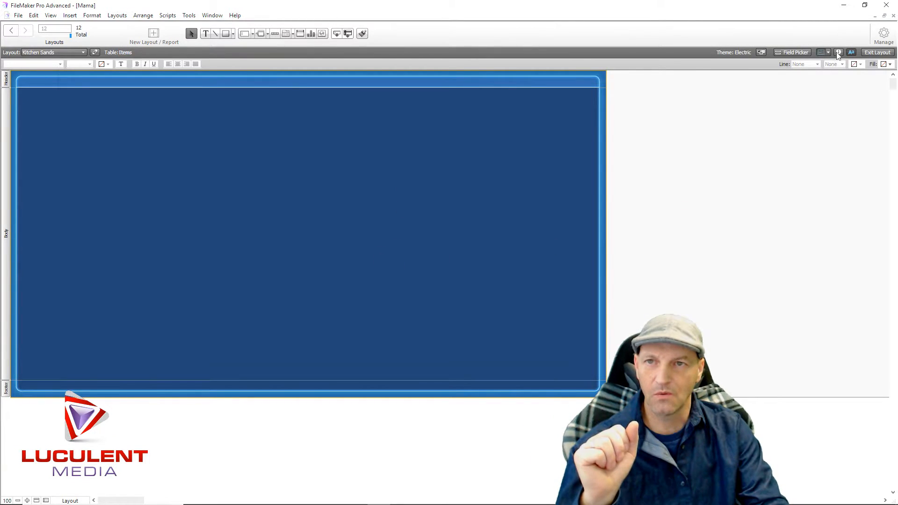
# Show the Items field list, set labels to sit above fields, and place the Order Number field in the body's upper-left corner.
pyautogui.click(803, 53)
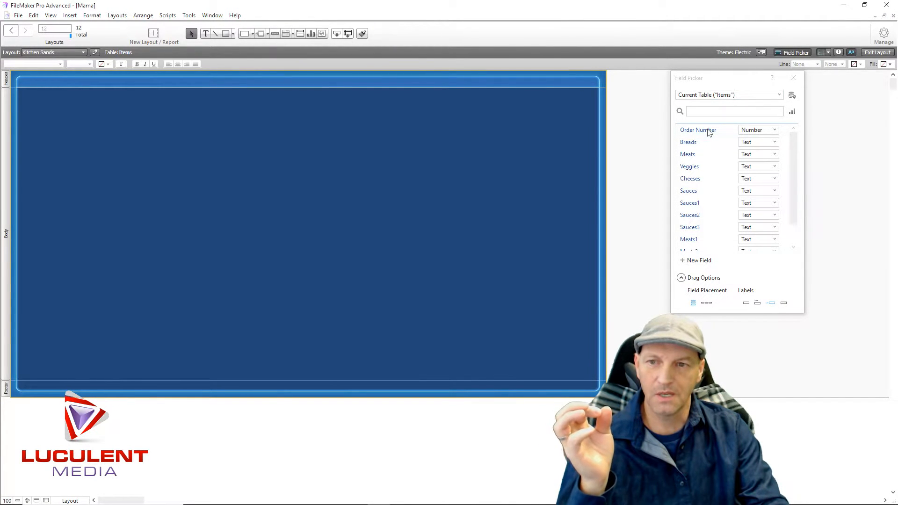
pyautogui.click(758, 307)
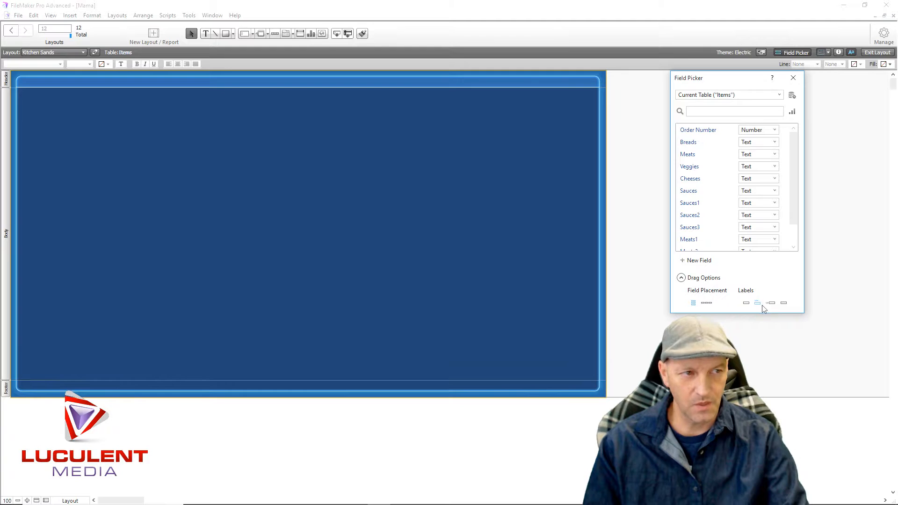
pyautogui.moveTo(703, 132); pyautogui.dragTo(27, 97)
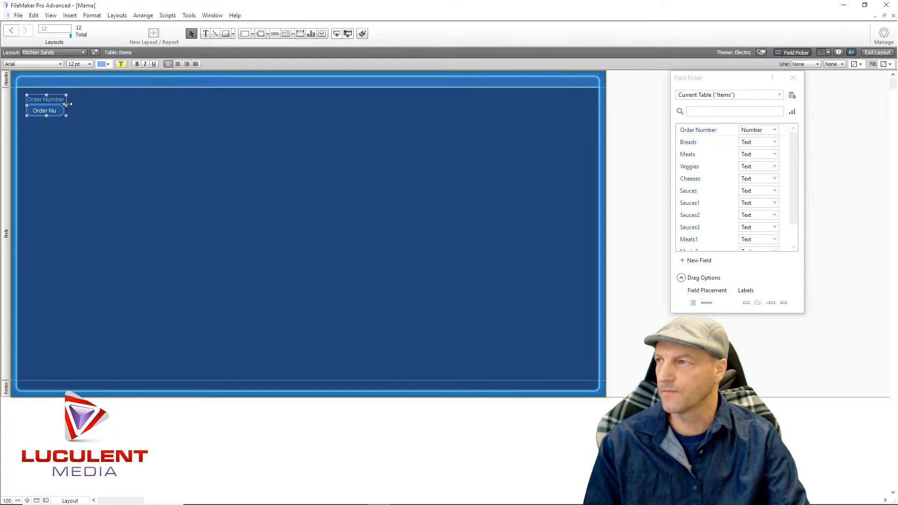
# Widen the Order Number field and its label, and set their text size to 14 pt.
pyautogui.moveTo(68, 106); pyautogui.dragTo(130, 111)
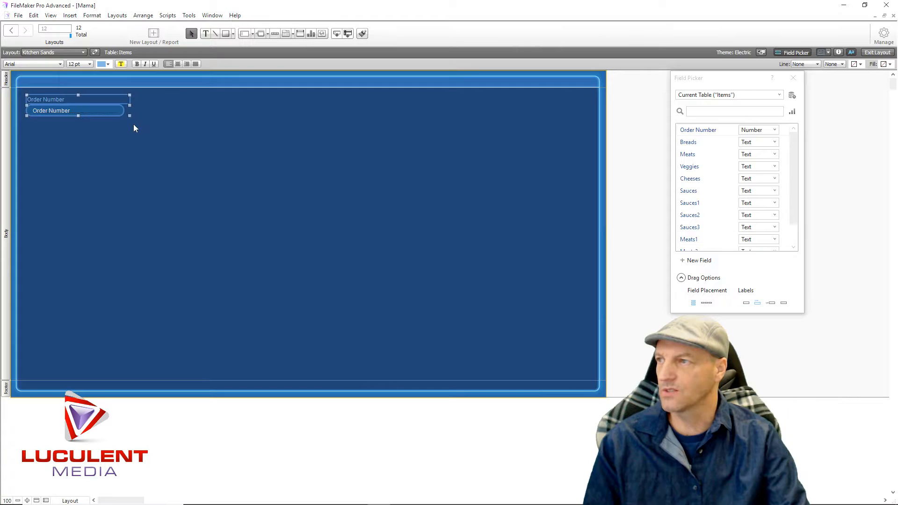
pyautogui.click(89, 64)
pyautogui.click(88, 140)
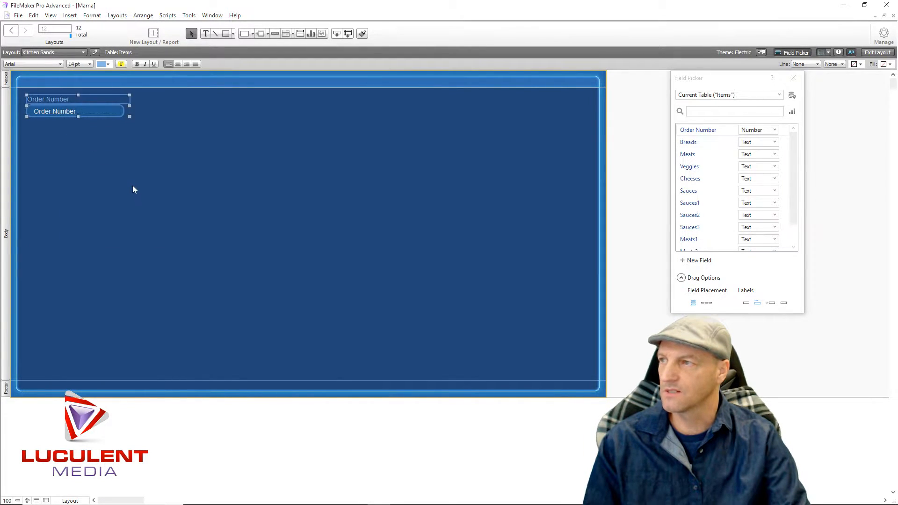
pyautogui.click(261, 238)
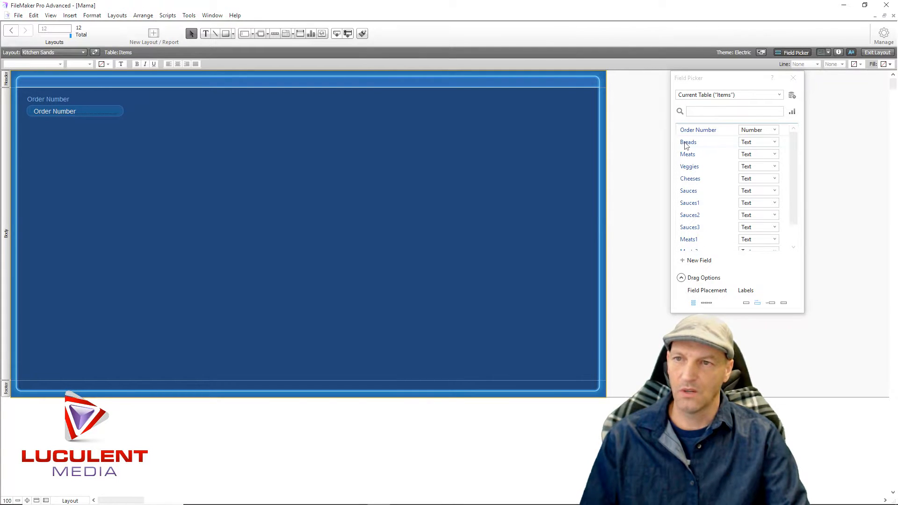
# Place the Breads field below Order Number and move the field down, away from its label.
pyautogui.moveTo(686, 145); pyautogui.dragTo(27, 131)
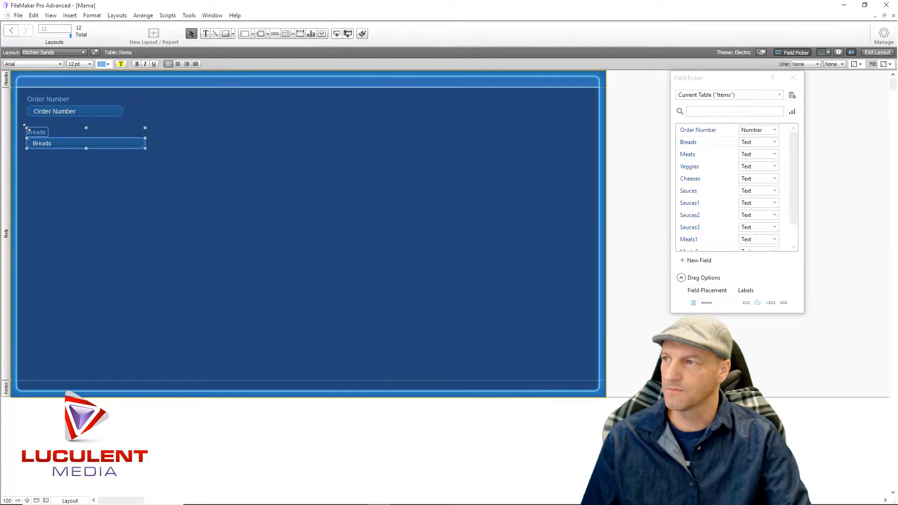
pyautogui.click(108, 187)
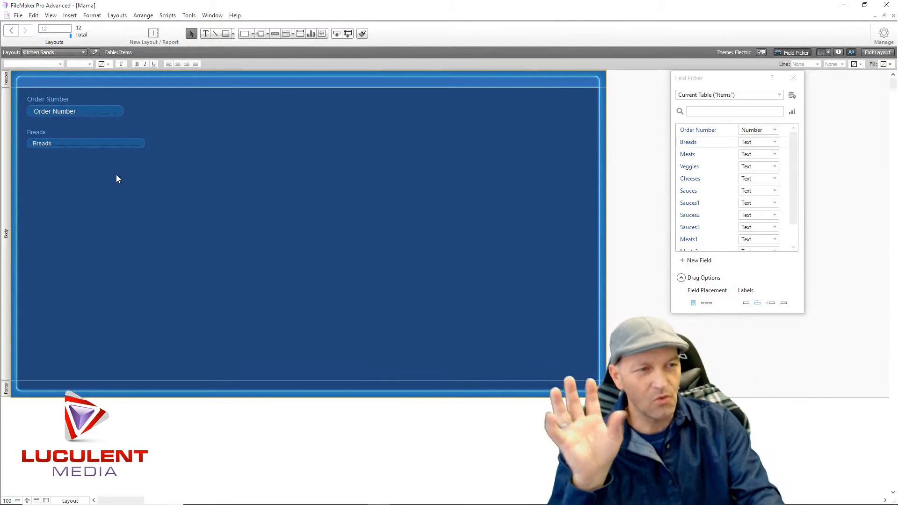
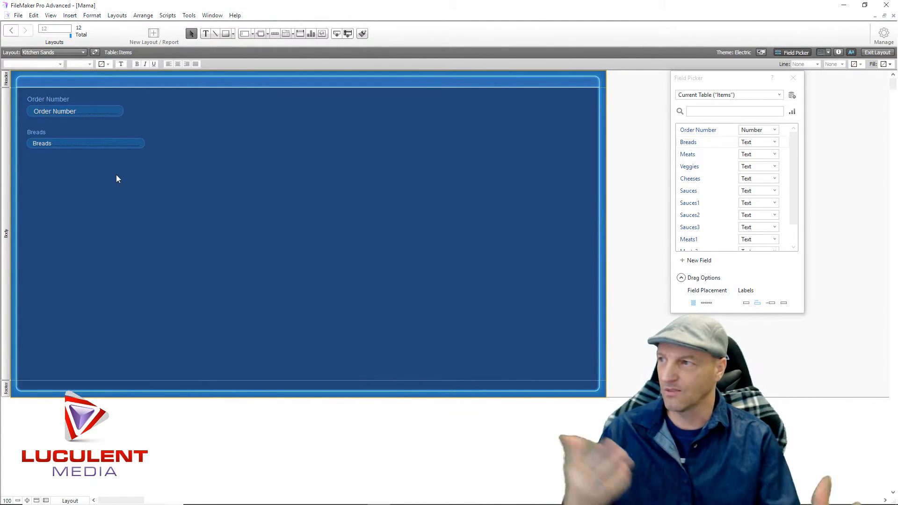
pyautogui.click(61, 142)
pyautogui.click(58, 130)
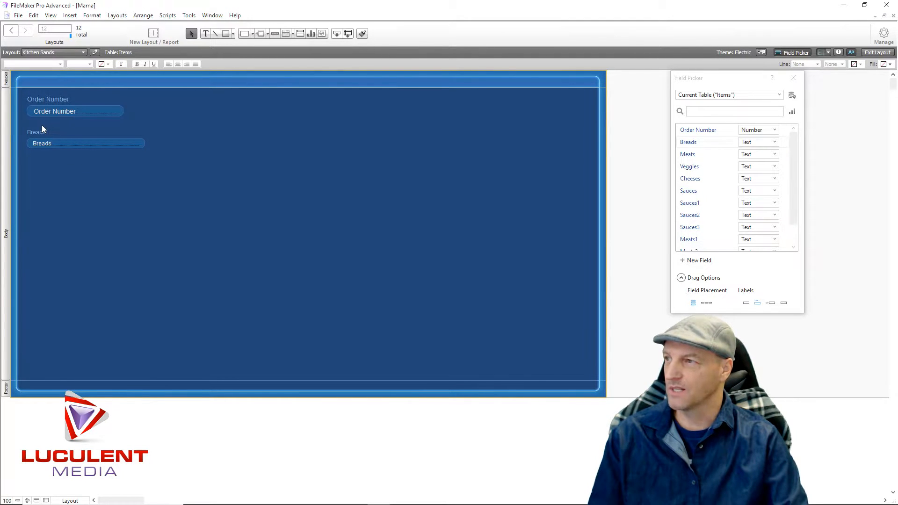
pyautogui.click(40, 130)
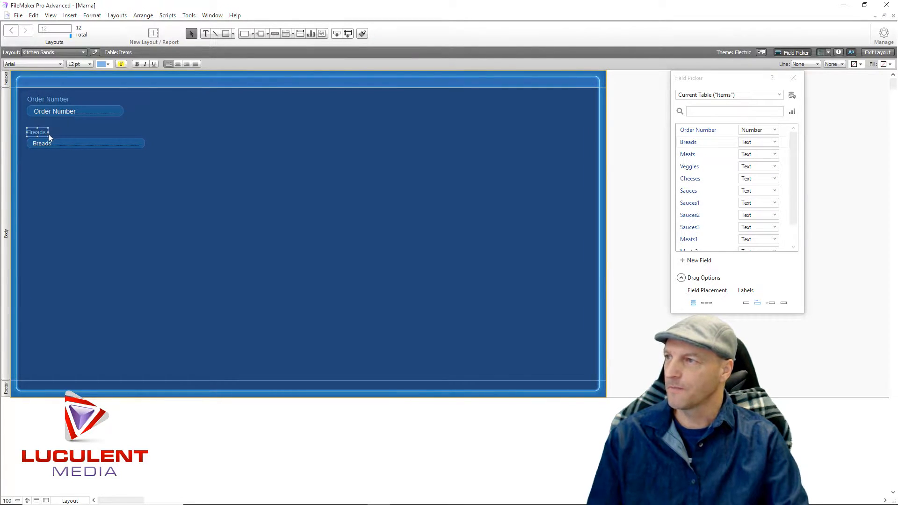
pyautogui.moveTo(66, 143); pyautogui.dragTo(64, 164)
# Set the Breads label's text size to 14 pt.
pyautogui.click(36, 135)
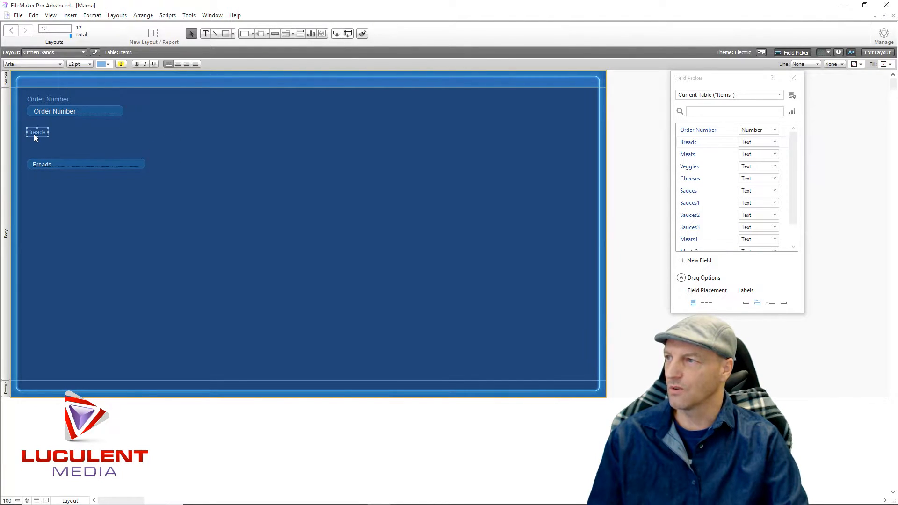
pyautogui.click(88, 65)
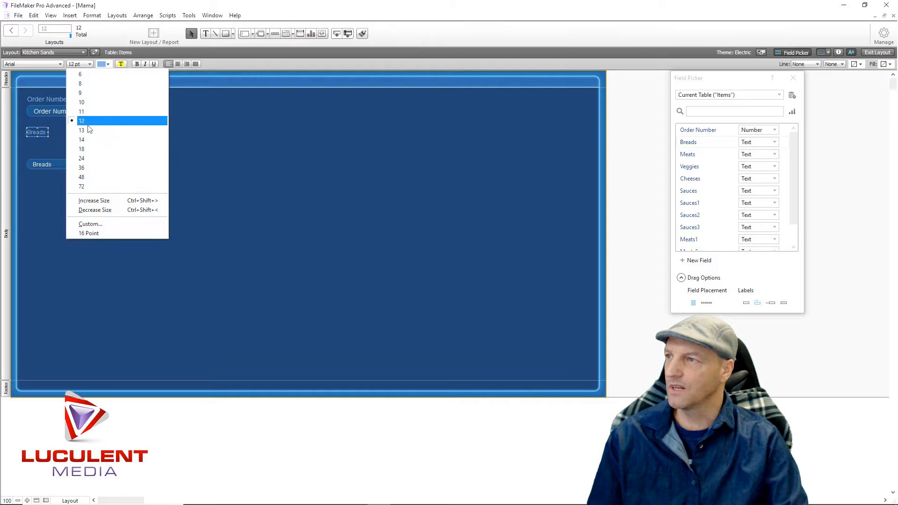
pyautogui.click(85, 140)
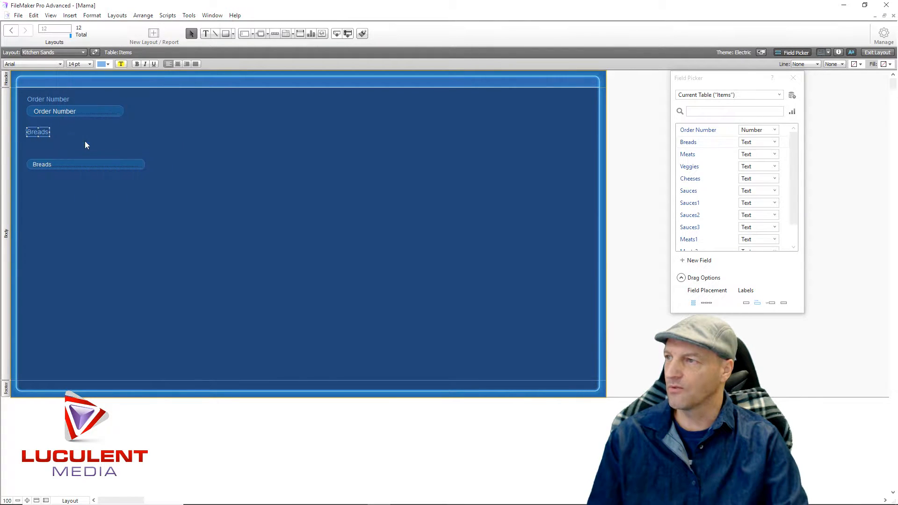
# Set the text size of both the Breads field and its label to 24 pt.
pyautogui.click(69, 164)
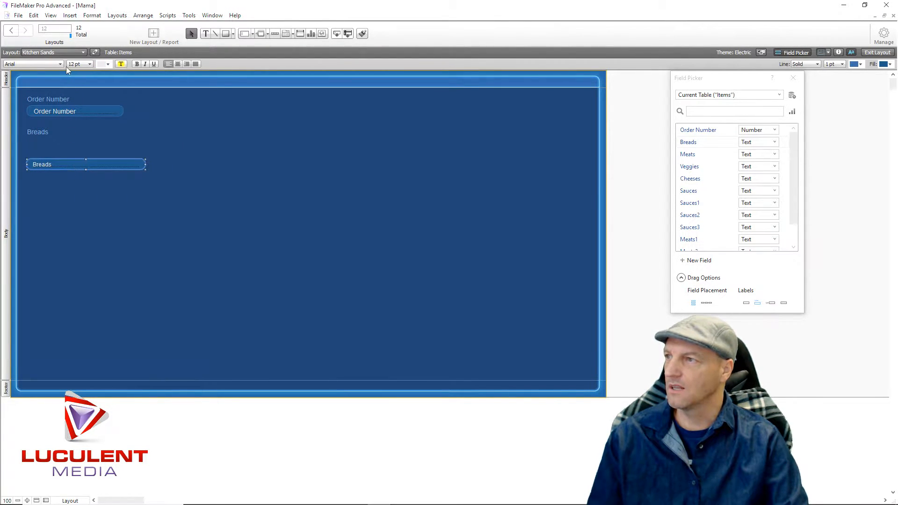
pyautogui.click(88, 64)
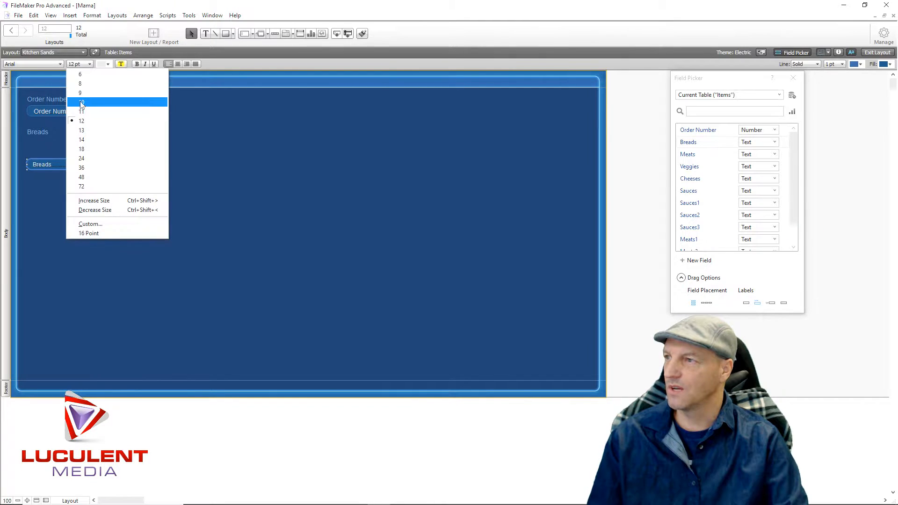
pyautogui.click(86, 157)
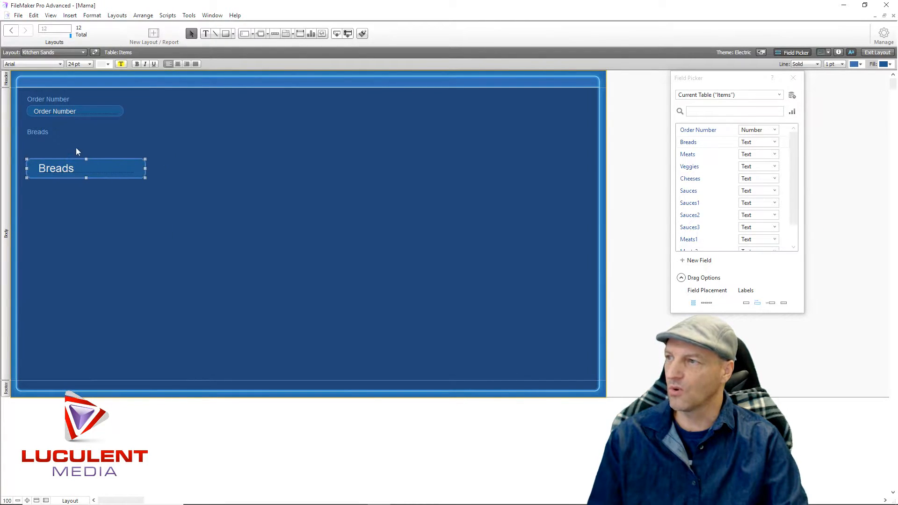
pyautogui.click(41, 130)
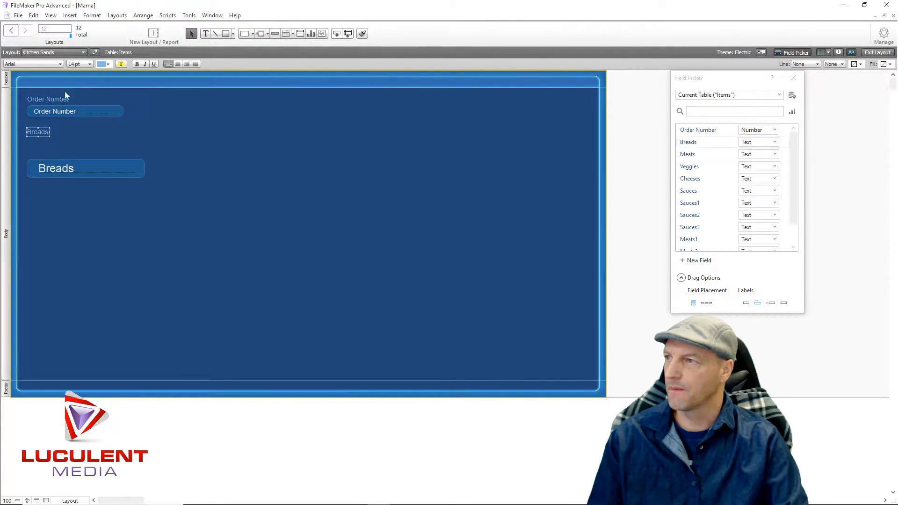
pyautogui.click(89, 65)
pyautogui.click(89, 158)
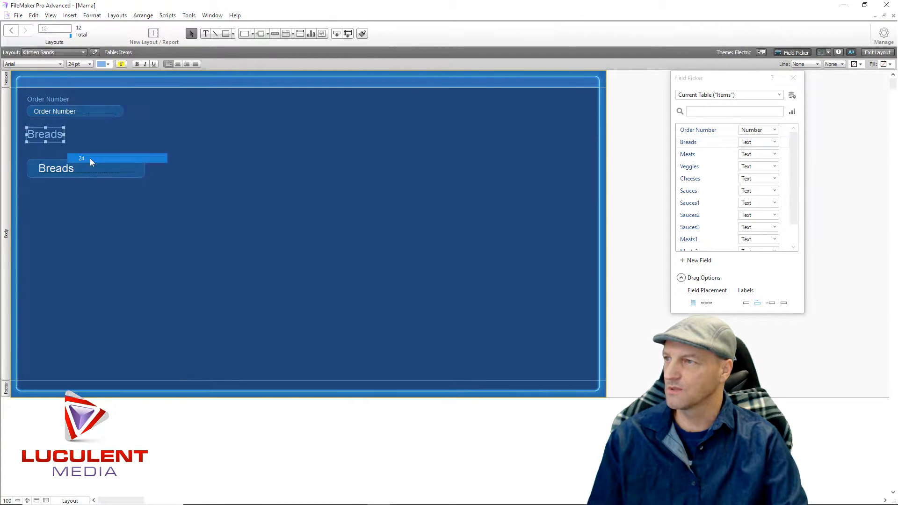
# Move the Breads label to the right of the Order Number field and change its text to "Bread:".
pyautogui.moveTo(43, 133); pyautogui.dragTo(187, 110)
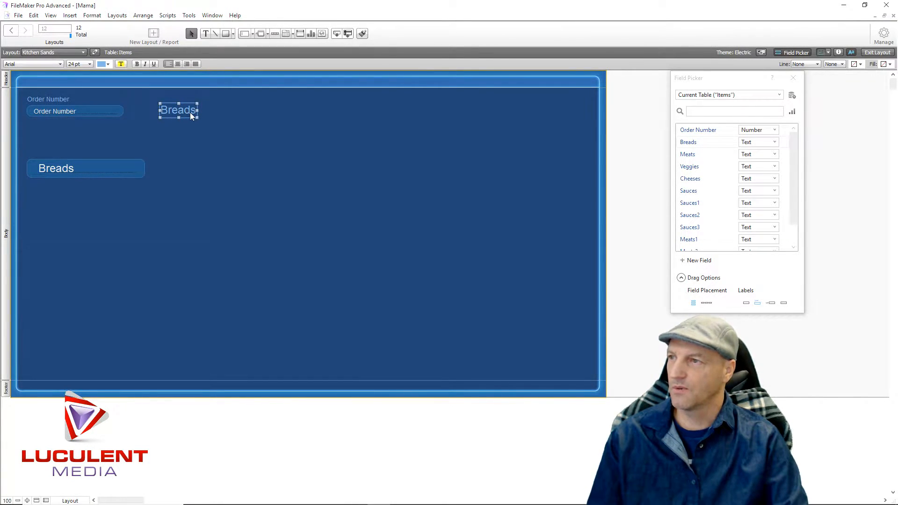
pyautogui.doubleClick(190, 112)
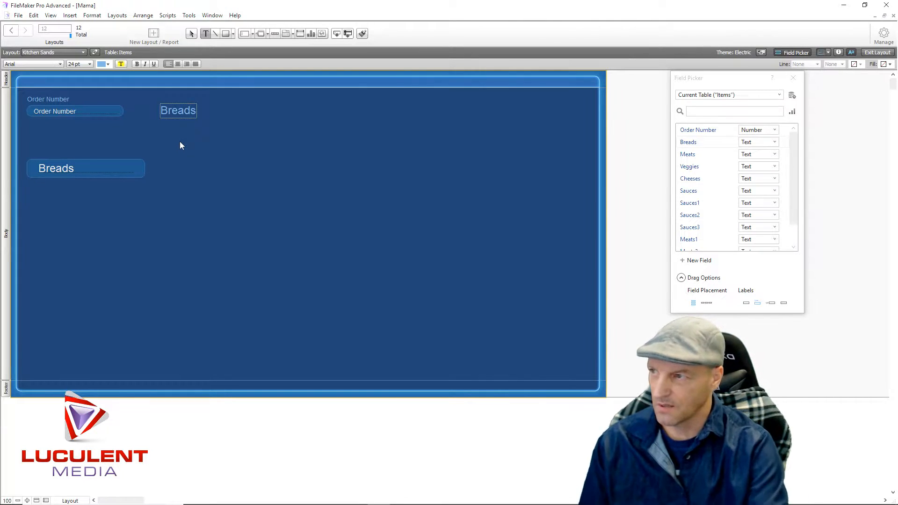
pyautogui.press('Delete')
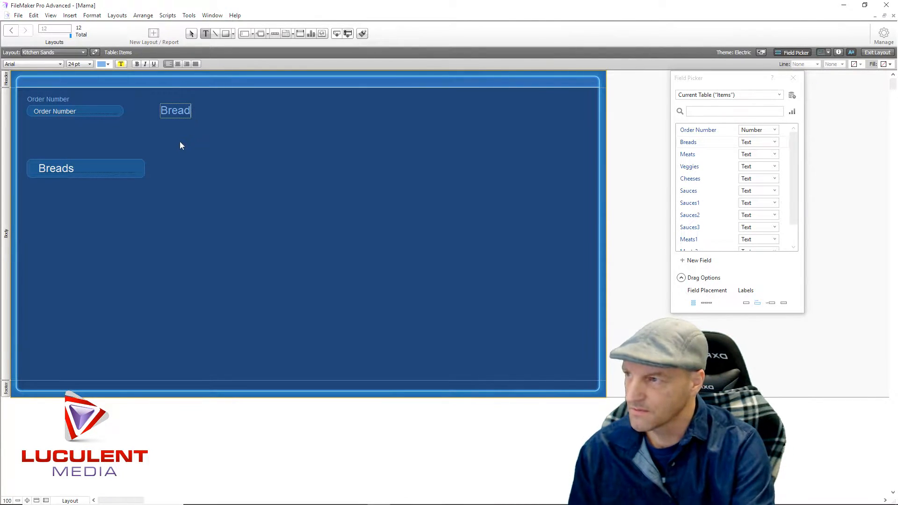
pyautogui.write(':')
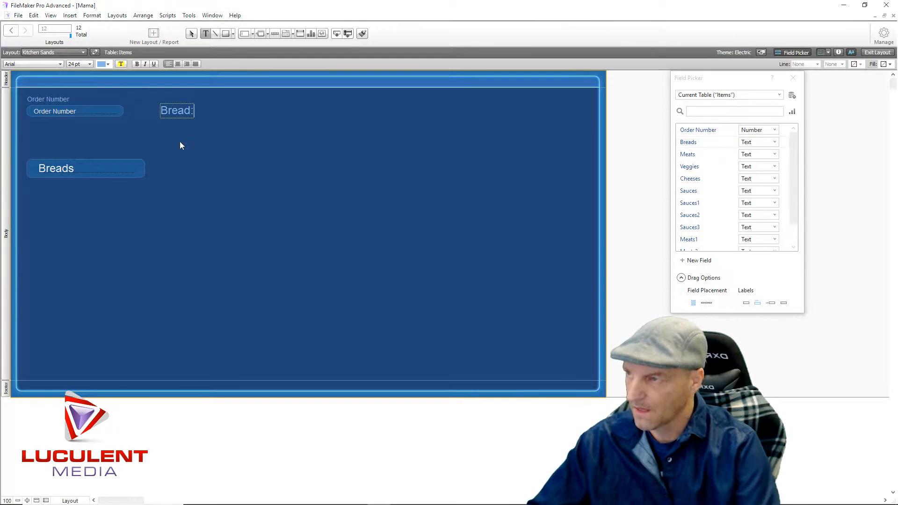
pyautogui.press('Escape')
# Line up the "Bread:" label and the Breads field side by side along the body's upper edge.
pyautogui.moveTo(175, 109); pyautogui.dragTo(184, 105)
pyautogui.moveTo(80, 174); pyautogui.dragTo(266, 106)
pyautogui.click(244, 170)
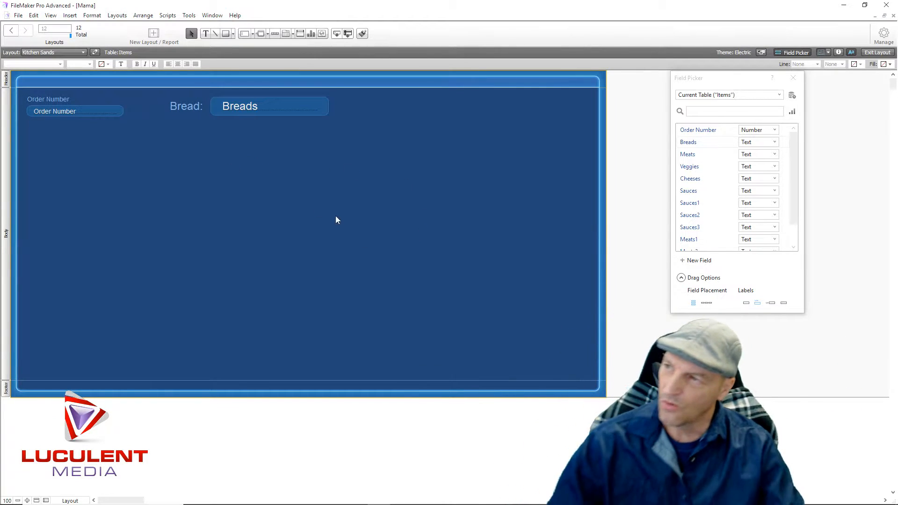
# Place the Meats field below the bread row, then set its label to 24 pt and align it under "Bread:".
pyautogui.click(686, 158)
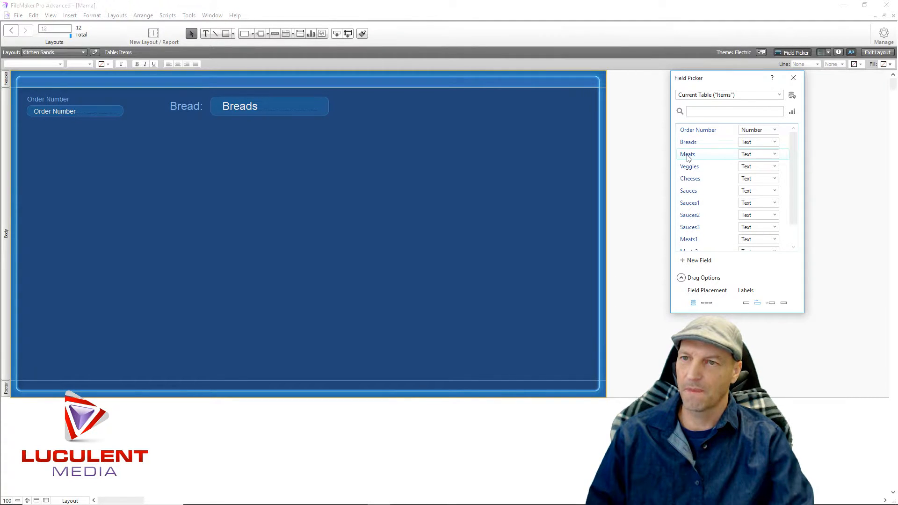
pyautogui.moveTo(687, 157); pyautogui.dragTo(163, 152)
pyautogui.click(169, 207)
pyautogui.click(172, 157)
pyautogui.click(87, 64)
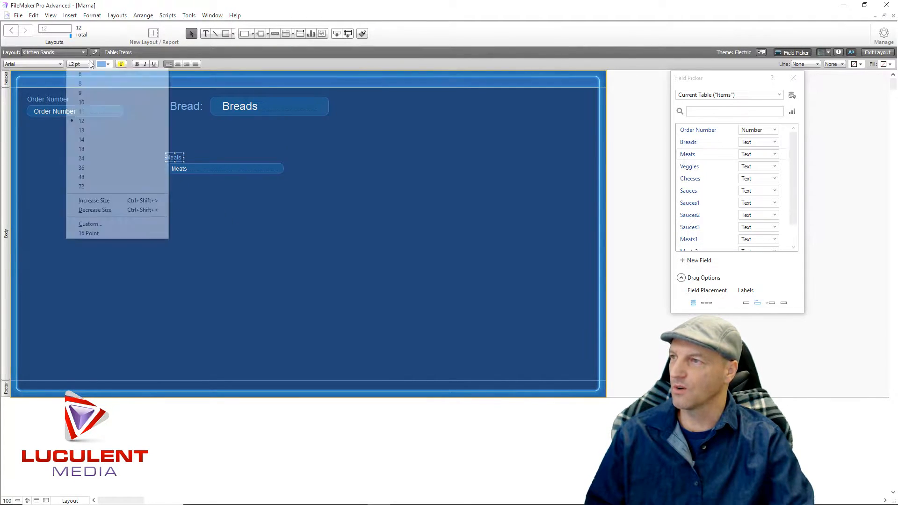
pyautogui.click(99, 160)
pyautogui.moveTo(181, 162); pyautogui.dragTo(186, 142)
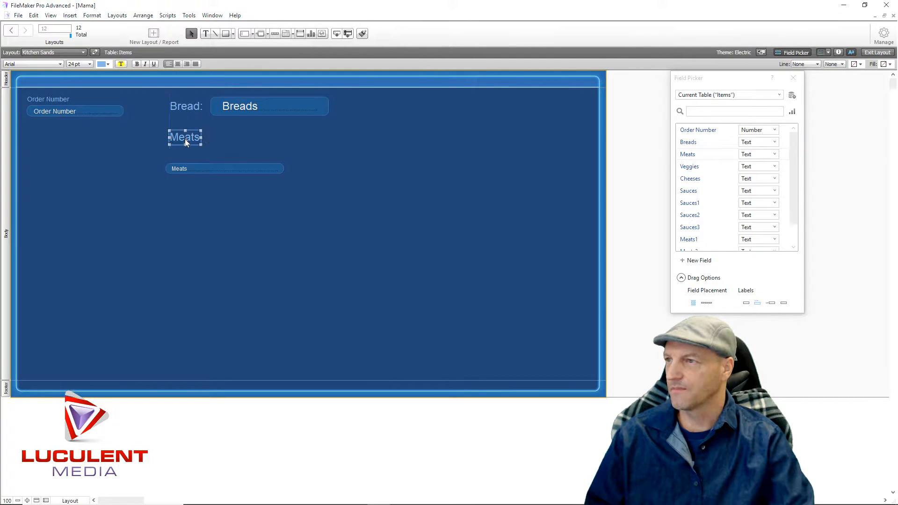
# Set the Meats field's text size to 24 pt and move it beside its label, directly under the Breads field.
pyautogui.click(211, 173)
pyautogui.click(89, 65)
pyautogui.click(87, 157)
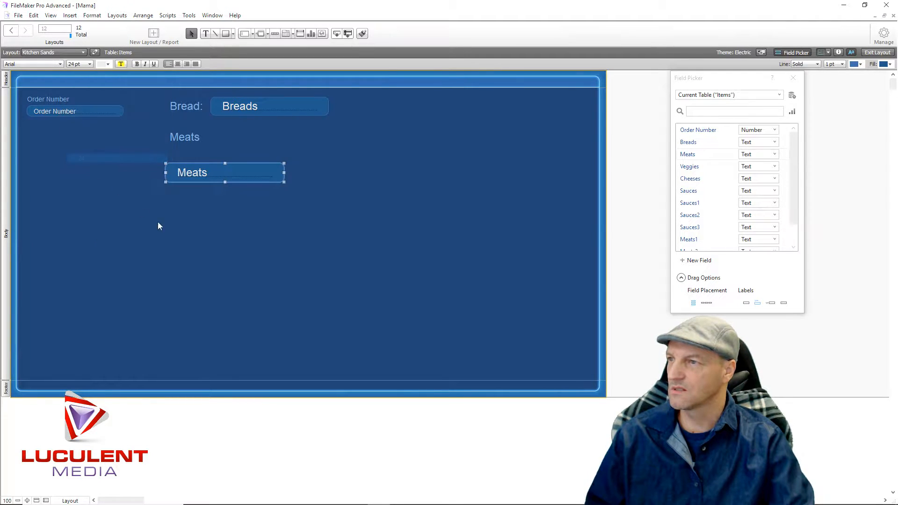
pyautogui.click(151, 220)
pyautogui.moveTo(205, 173); pyautogui.dragTo(242, 137)
pyautogui.click(248, 168)
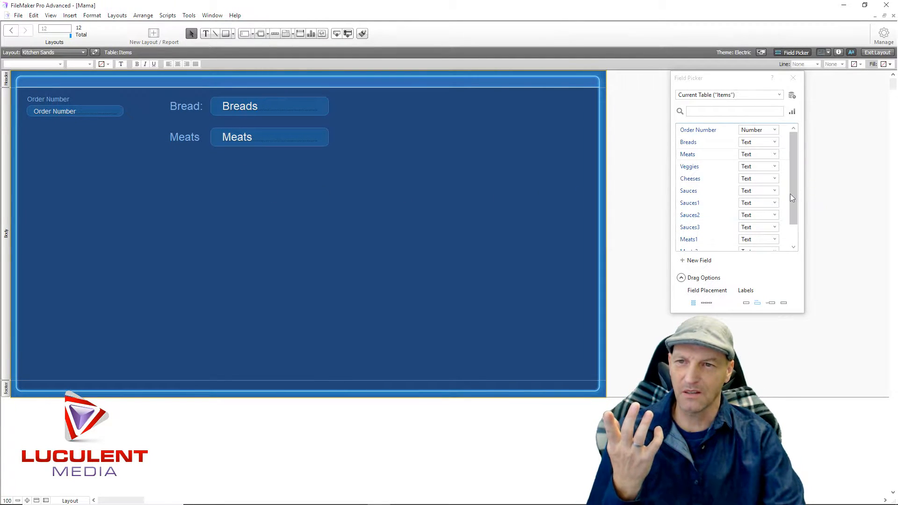
# Switch field placement to no labels and add the Meats1, Meats2 and Meats3 fields below the Meats field.
pyautogui.scroll(-1, 795, 202)
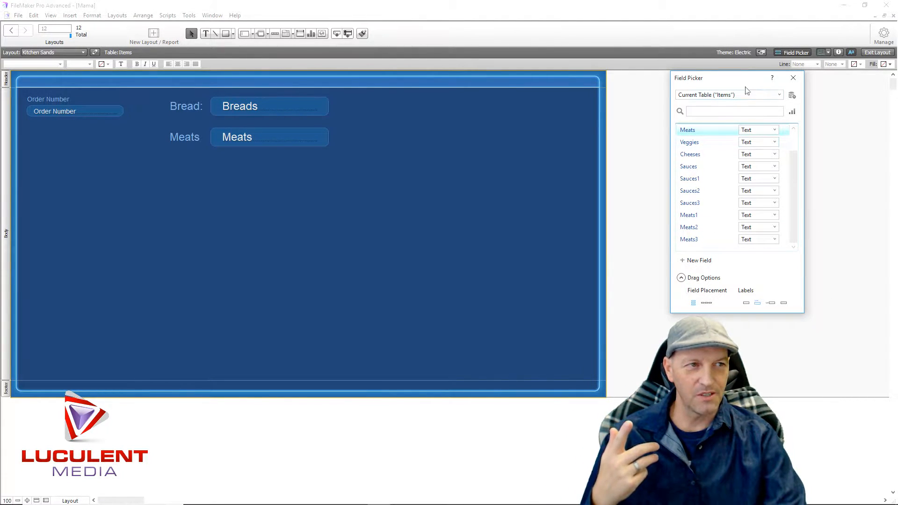
pyautogui.moveTo(732, 83); pyautogui.dragTo(493, 52)
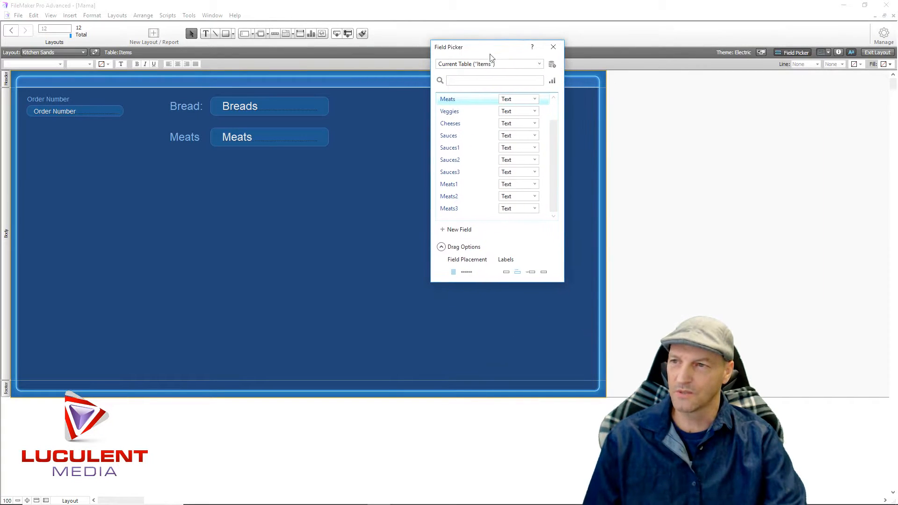
pyautogui.click(507, 273)
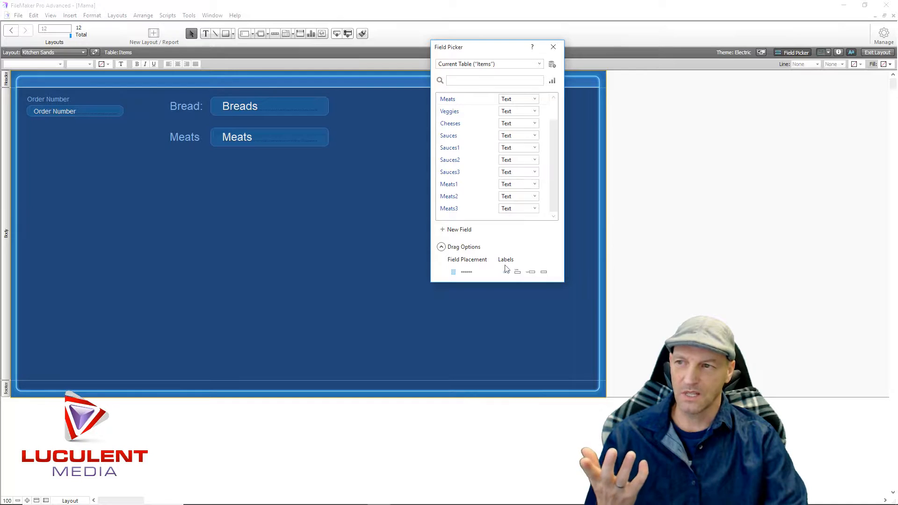
pyautogui.moveTo(452, 187); pyautogui.dragTo(232, 166)
pyautogui.moveTo(451, 199); pyautogui.dragTo(232, 195)
pyautogui.moveTo(449, 209); pyautogui.dragTo(216, 222)
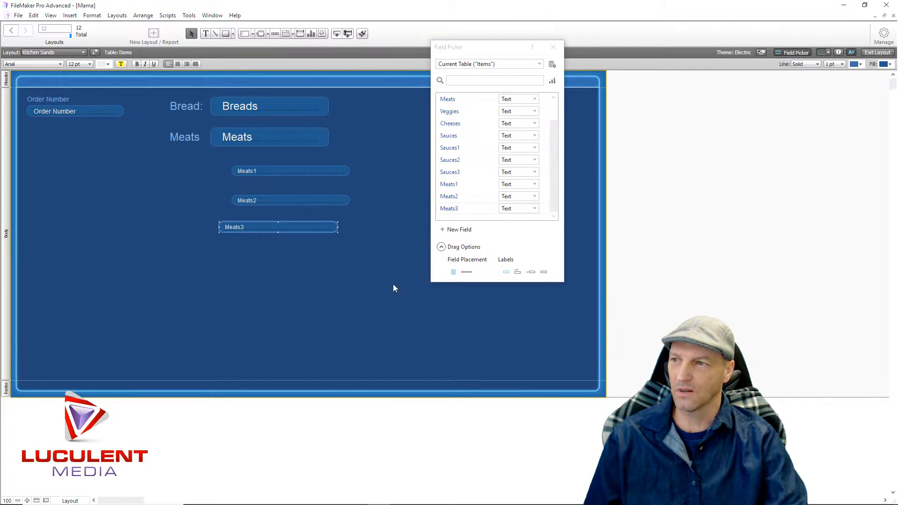
pyautogui.click(392, 285)
# Set the text size of the Meats1, Meats2 and Meats3 fields to 24 pt and move the field list farther from them.
pyautogui.moveTo(296, 274); pyautogui.dragTo(283, 150)
pyautogui.click(88, 64)
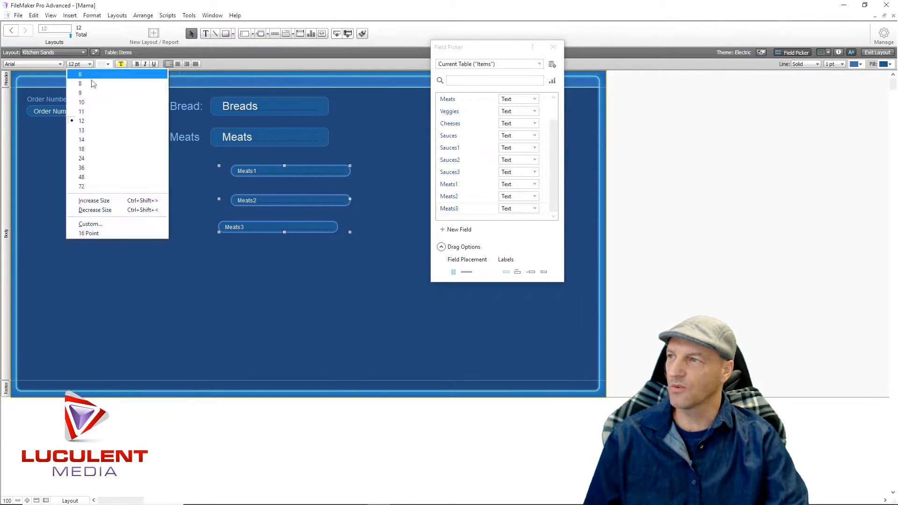
pyautogui.click(89, 161)
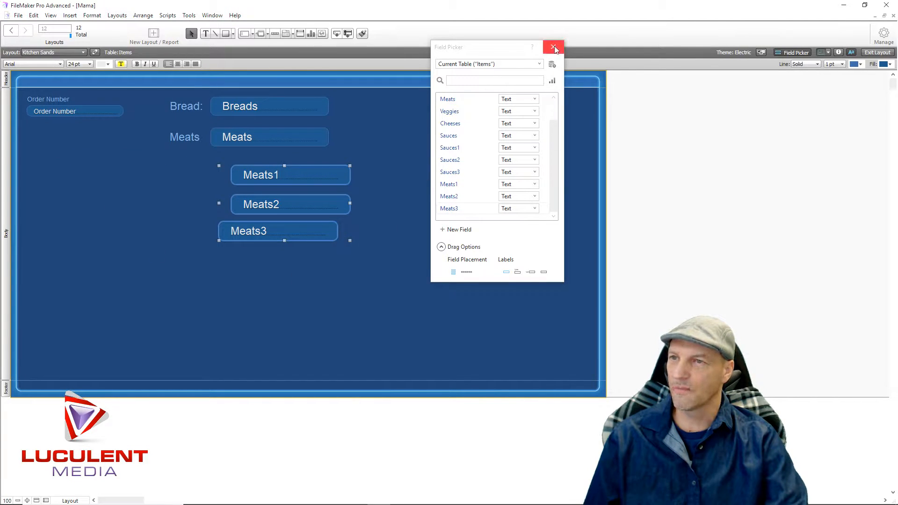
pyautogui.click(490, 46)
pyautogui.moveTo(491, 46); pyautogui.dragTo(556, 43)
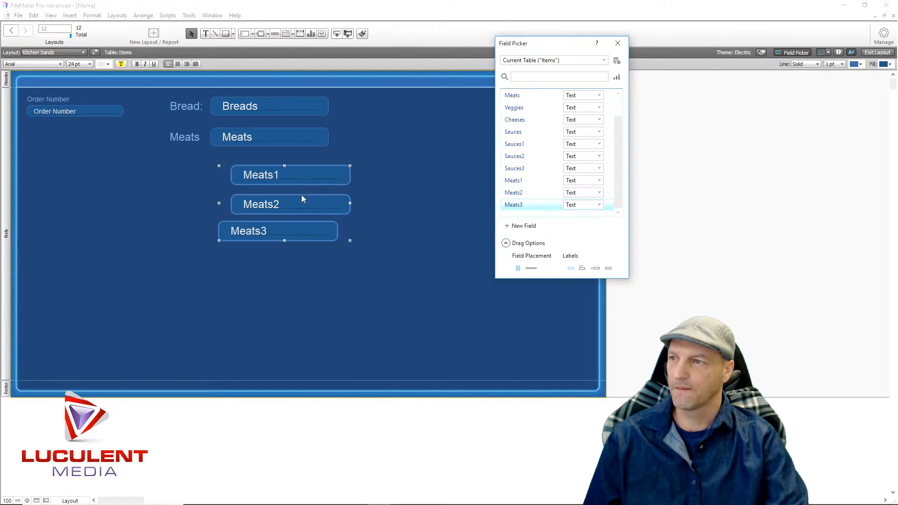
# Stack the Meats1, Meats2 and Meats3 fields evenly under the Meats field, aligned with its edges.
pyautogui.click(338, 260)
pyautogui.moveTo(306, 175); pyautogui.dragTo(285, 160)
pyautogui.moveTo(282, 206); pyautogui.dragTo(266, 182)
pyautogui.moveTo(286, 226); pyautogui.dragTo(281, 209)
pyautogui.click(291, 258)
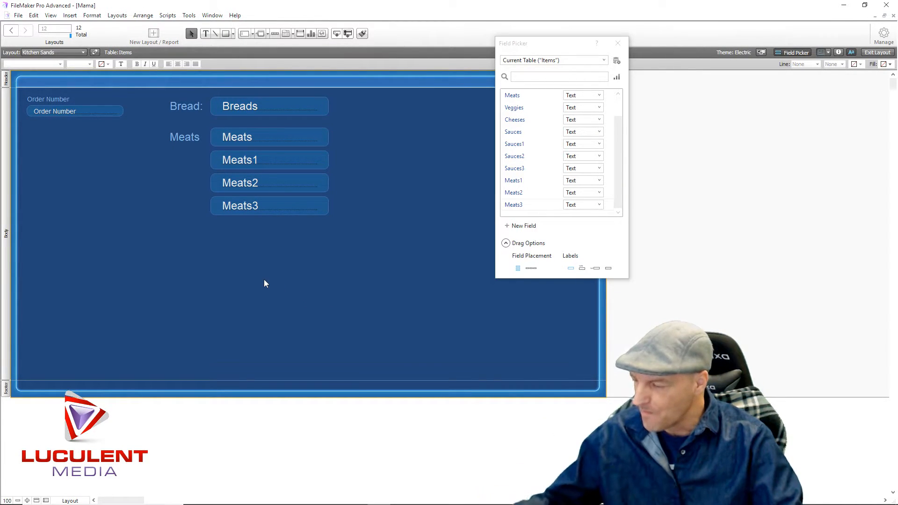
# Move the Meats label and all four meat fields together to below the Order Number field.
pyautogui.moveTo(152, 122); pyautogui.dragTo(340, 230)
pyautogui.moveTo(304, 162); pyautogui.dragTo(160, 167)
pyautogui.click(228, 304)
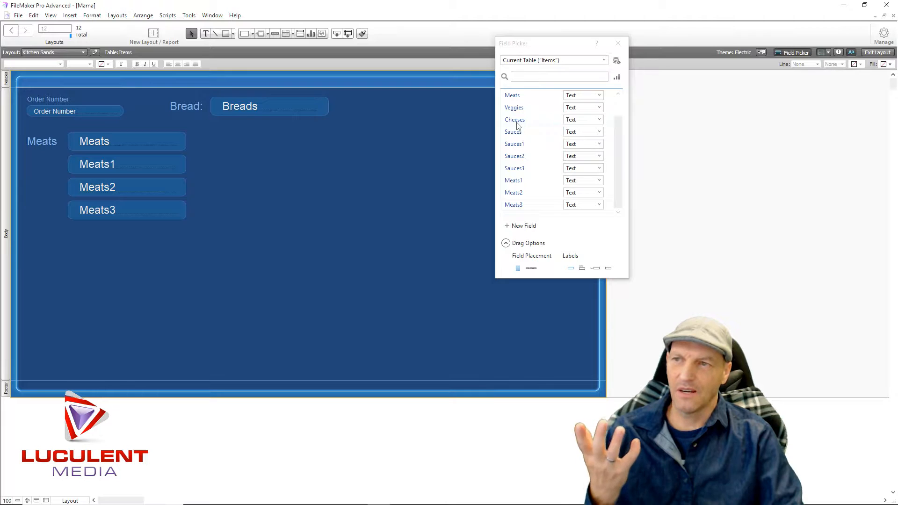
# Add the Cheeses field with its label placed above, and set both the label and the field to 24 pt.
pyautogui.click(581, 268)
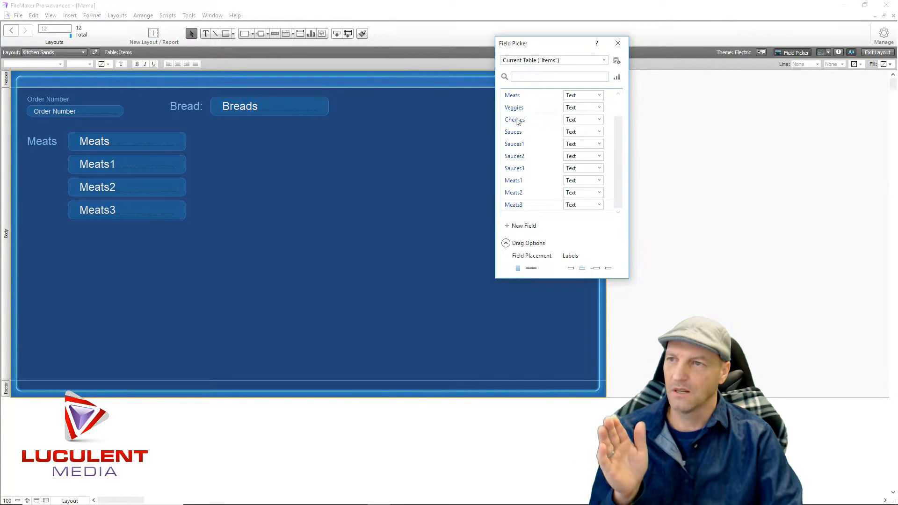
pyautogui.moveTo(523, 122); pyautogui.dragTo(252, 136)
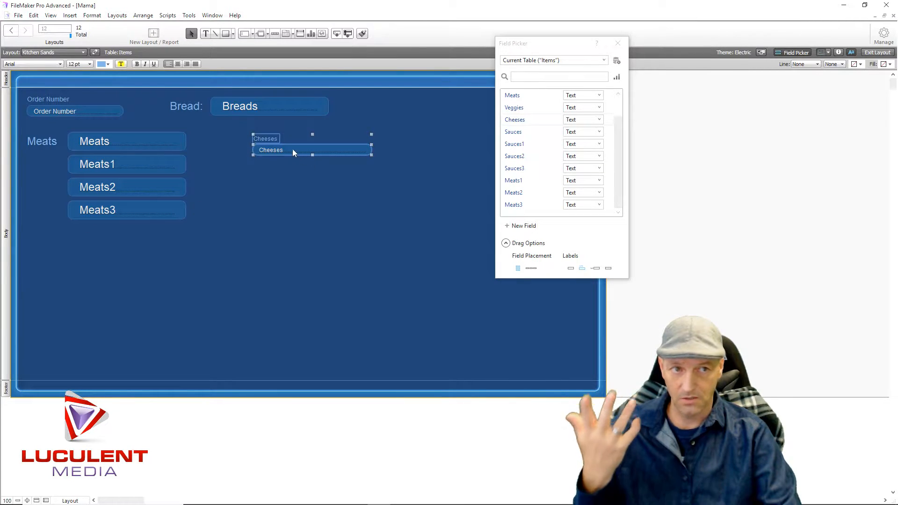
pyautogui.click(278, 163)
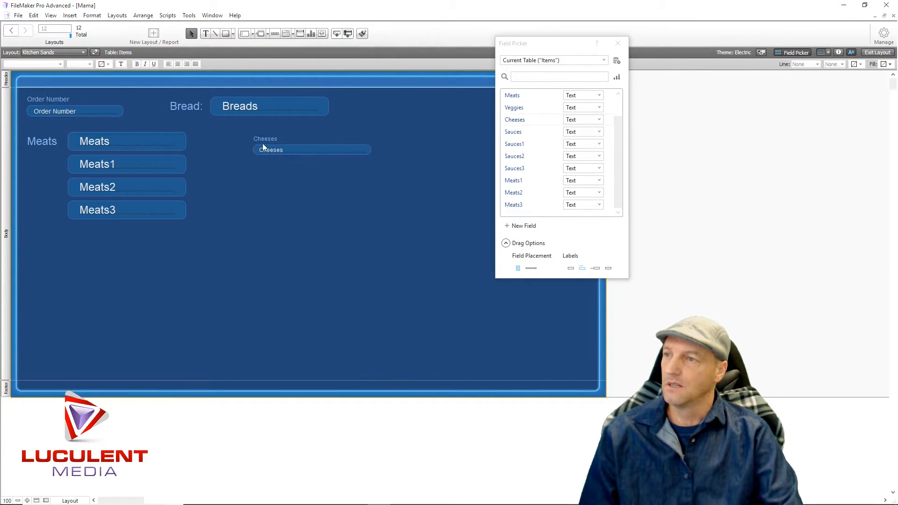
pyautogui.moveTo(262, 139); pyautogui.dragTo(262, 137)
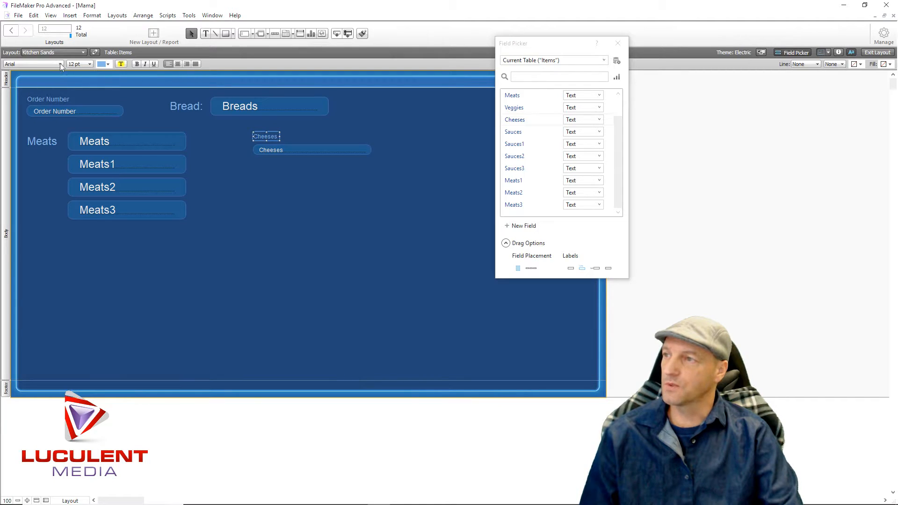
pyautogui.click(89, 64)
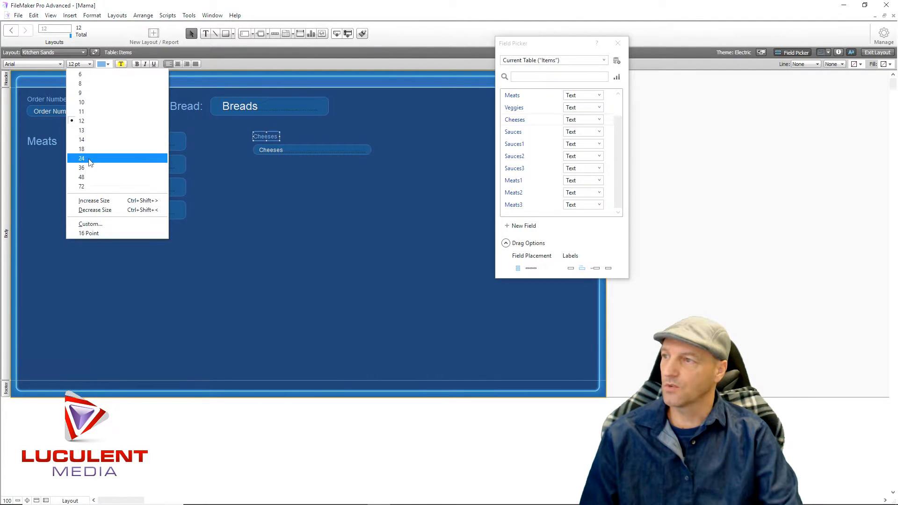
pyautogui.click(142, 158)
pyautogui.click(318, 150)
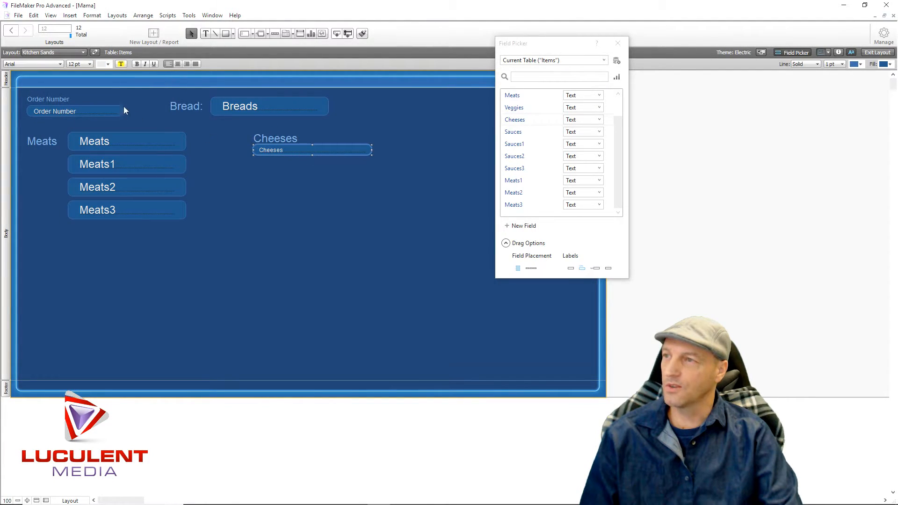
pyautogui.click(89, 65)
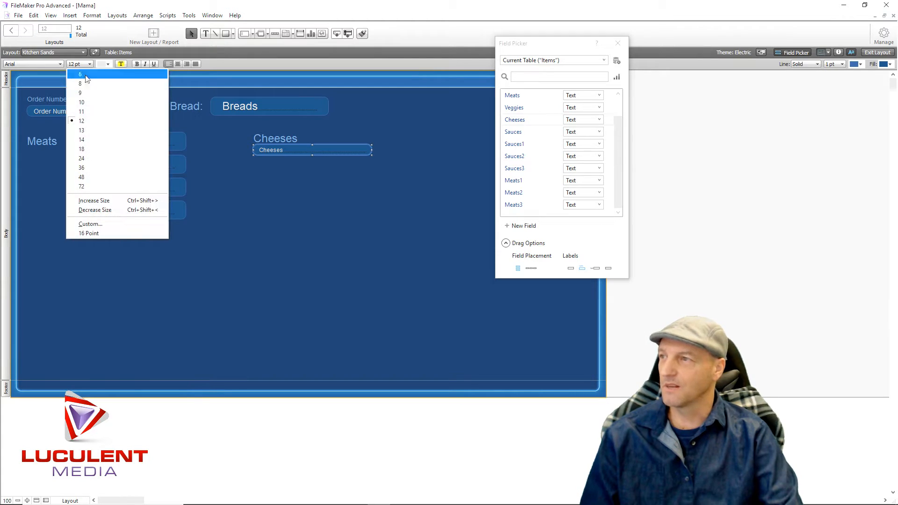
pyautogui.click(95, 159)
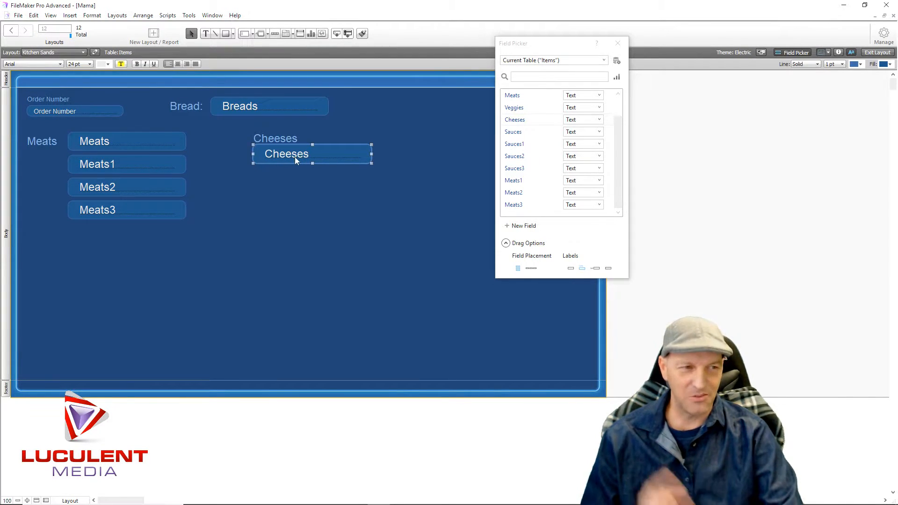
# Place the Cheeses label under the Breads field, level with the Meats row, and put the Cheeses field beside it.
pyautogui.moveTo(295, 157); pyautogui.dragTo(292, 174)
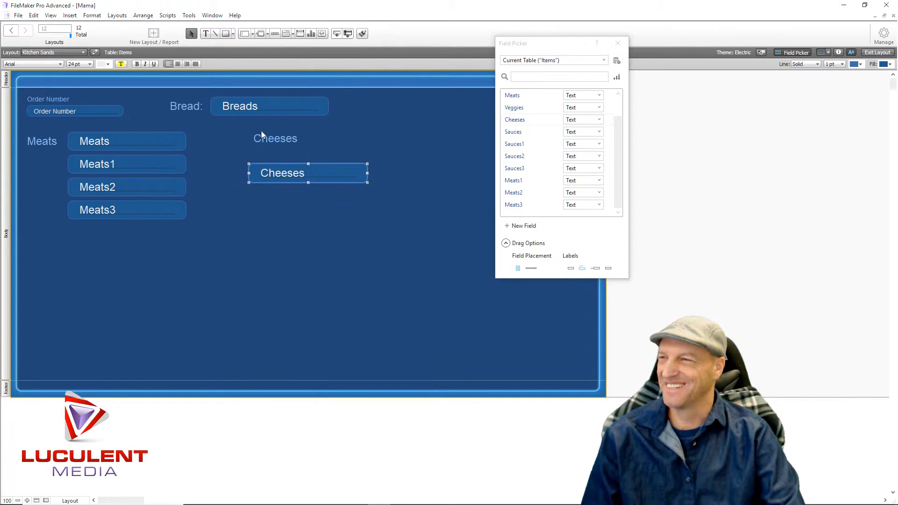
pyautogui.moveTo(276, 136); pyautogui.dragTo(235, 136)
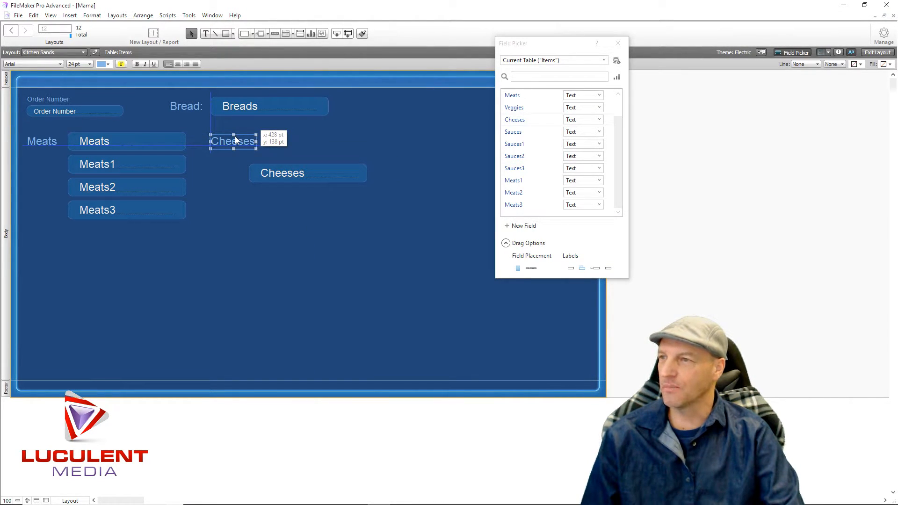
pyautogui.moveTo(231, 136); pyautogui.dragTo(232, 136)
pyautogui.moveTo(301, 175); pyautogui.dragTo(315, 139)
pyautogui.click(346, 181)
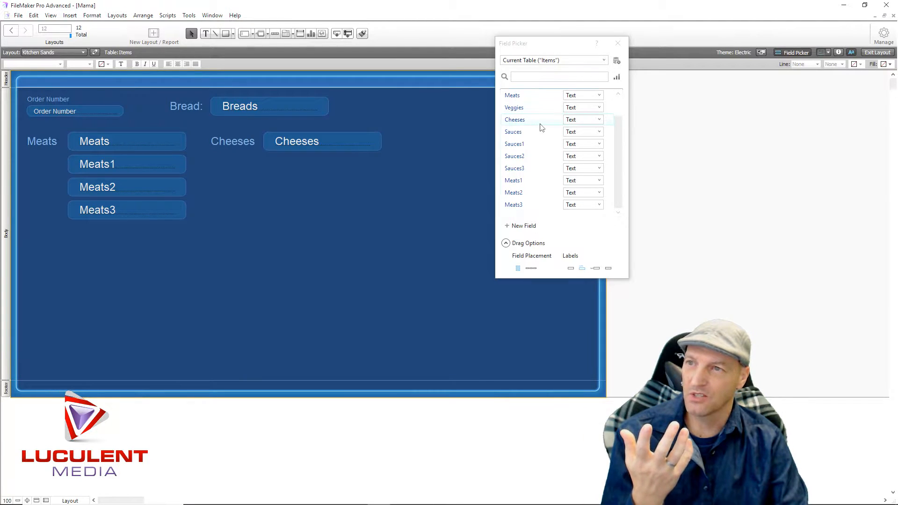
# Add the Veggies field with its label below the Cheeses field, and set both to 24 pt.
pyautogui.moveTo(522, 110); pyautogui.dragTo(267, 187)
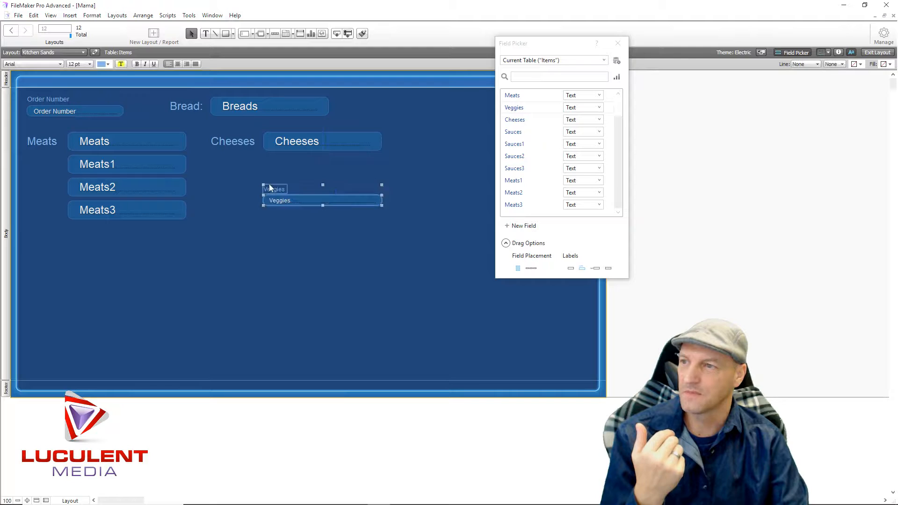
pyautogui.click(271, 243)
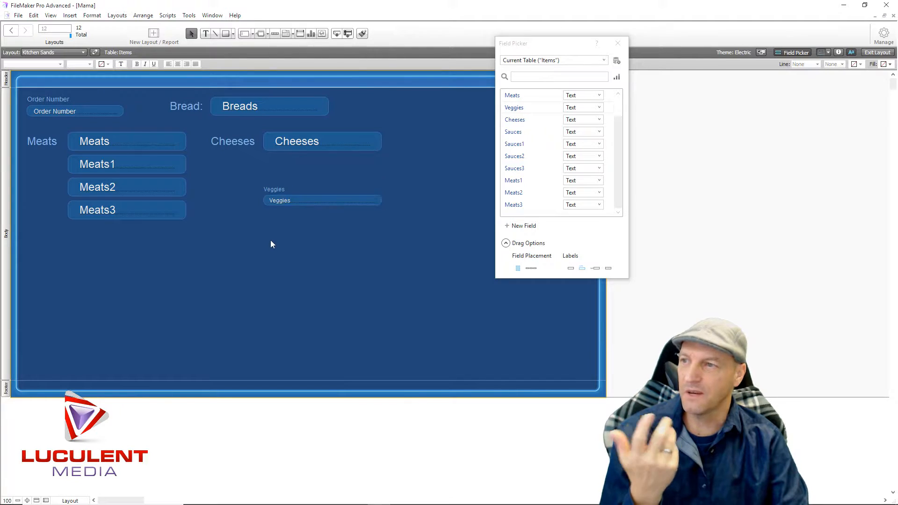
pyautogui.click(277, 189)
pyautogui.click(88, 64)
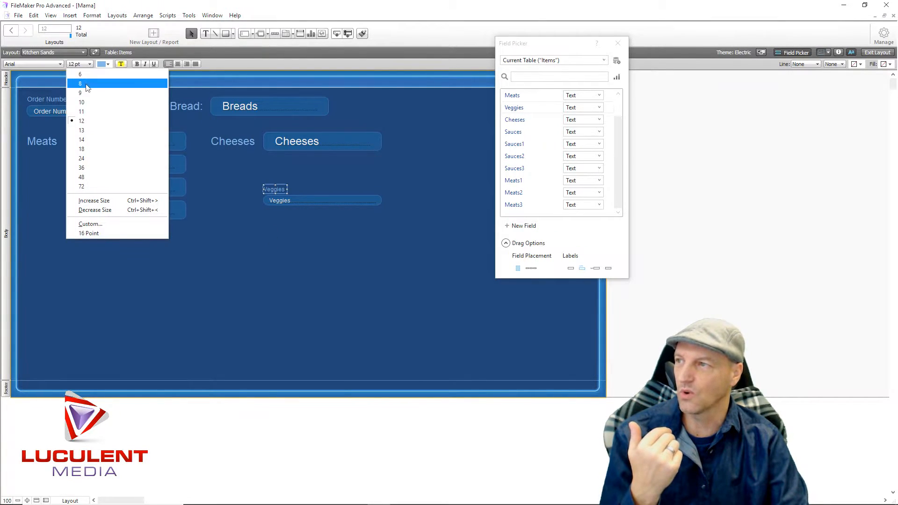
pyautogui.click(90, 159)
pyautogui.click(321, 204)
pyautogui.click(89, 64)
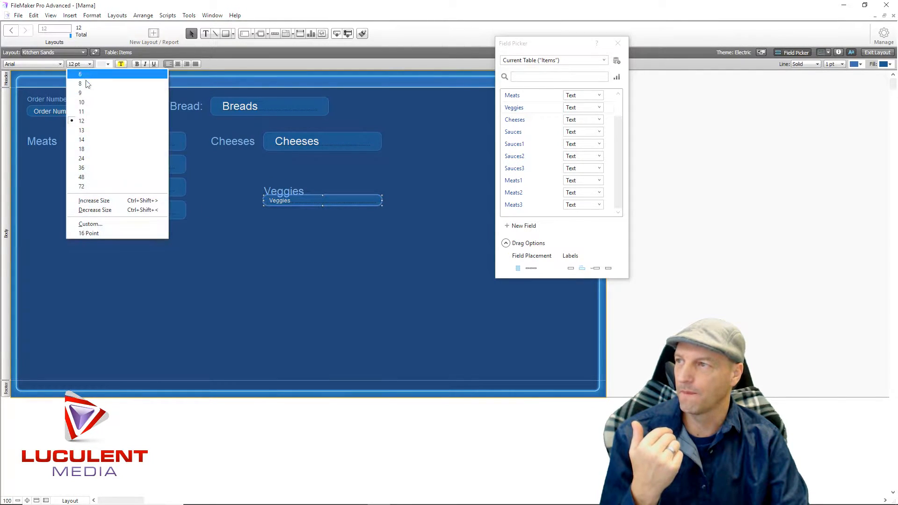
pyautogui.click(89, 156)
pyautogui.click(294, 259)
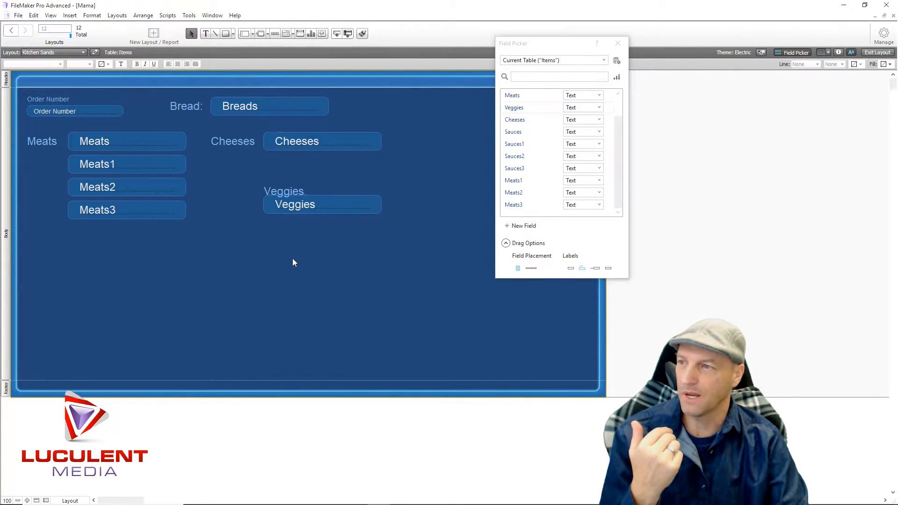
# Move the Veggies label and field below Meats3, with the field aligned to the meat fields.
pyautogui.click(286, 193)
pyautogui.moveTo(287, 193); pyautogui.dragTo(45, 247)
pyautogui.click(299, 199)
pyautogui.moveTo(275, 223); pyautogui.dragTo(141, 253)
pyautogui.click(154, 304)
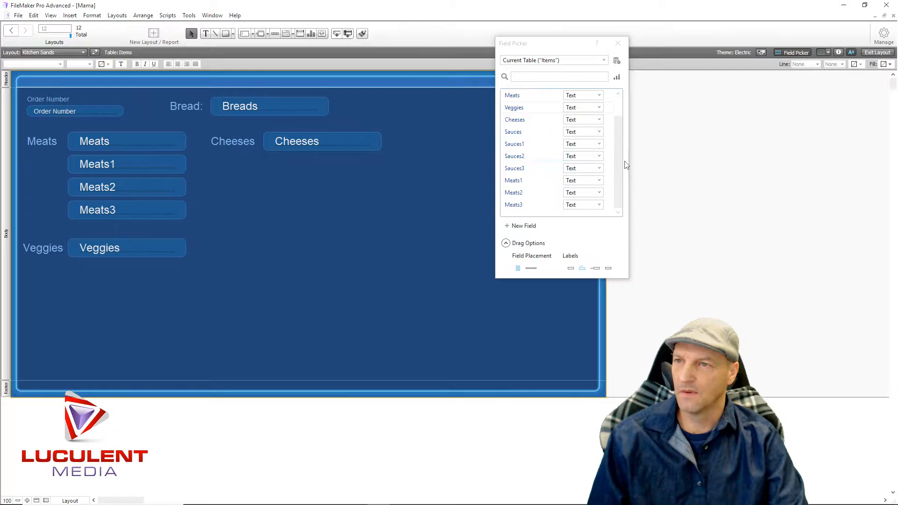
# Add the Sauces field with a label below Cheeses, then add Sauces1, Sauces2 and Sauces3 beneath it without labels.
pyautogui.moveTo(617, 170)
pyautogui.mouseDown()
pyautogui.moveTo(623, 139)
pyautogui.moveTo(618, 178)
pyautogui.mouseUp()
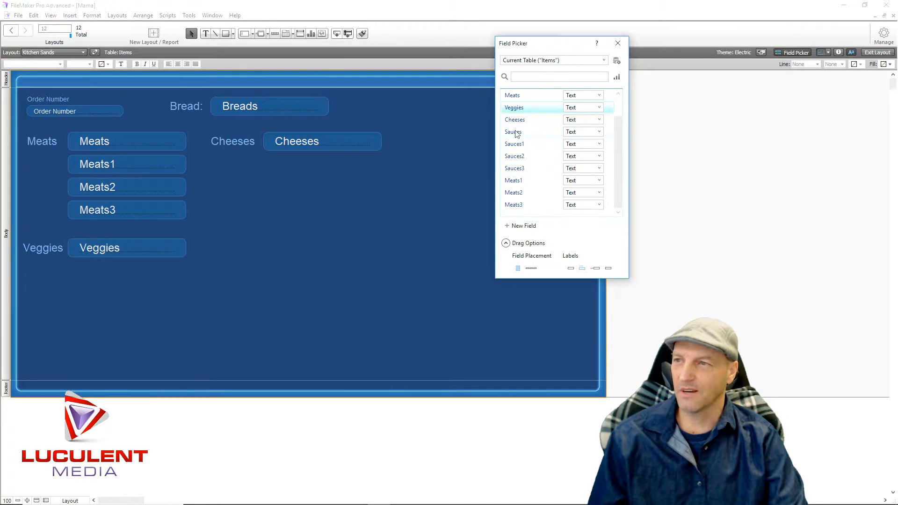
pyautogui.moveTo(517, 134); pyautogui.dragTo(283, 206)
pyautogui.click(304, 227)
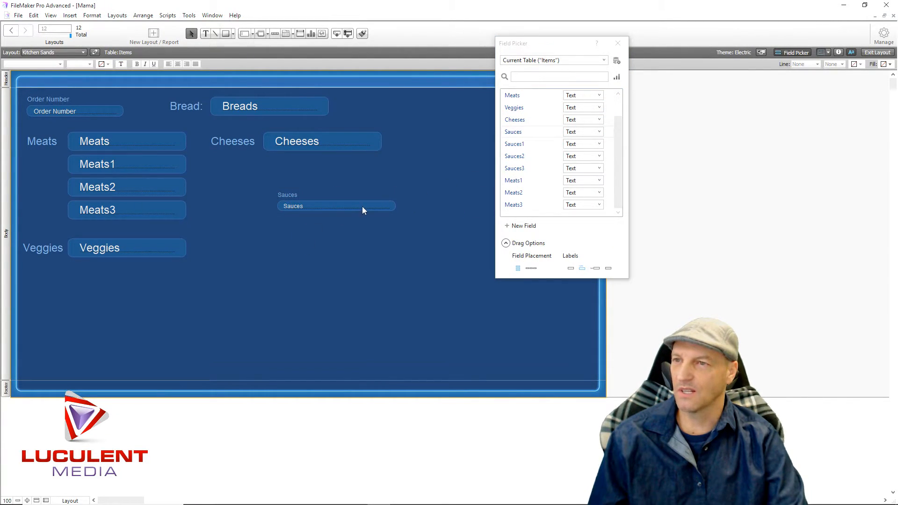
pyautogui.click(570, 268)
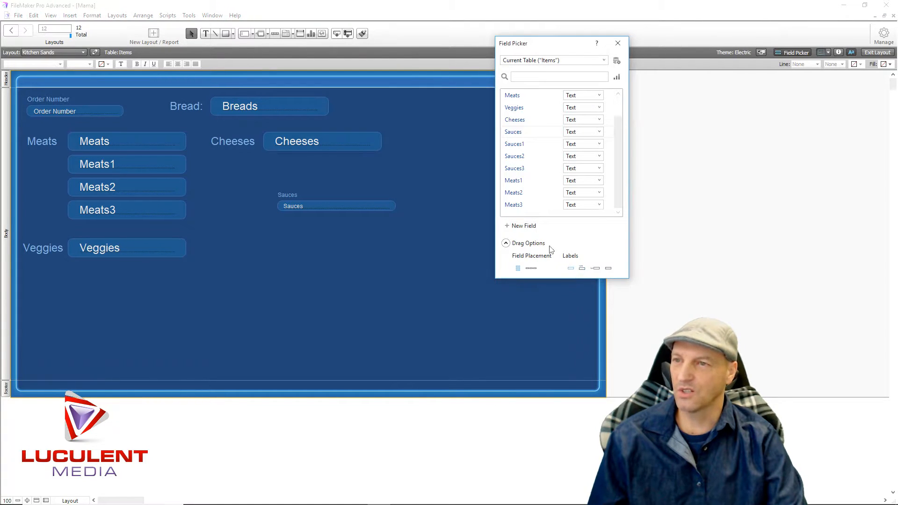
pyautogui.moveTo(515, 146); pyautogui.dragTo(287, 236)
pyautogui.moveTo(518, 158); pyautogui.dragTo(290, 262)
pyautogui.moveTo(513, 172); pyautogui.dragTo(290, 286)
pyautogui.click(353, 331)
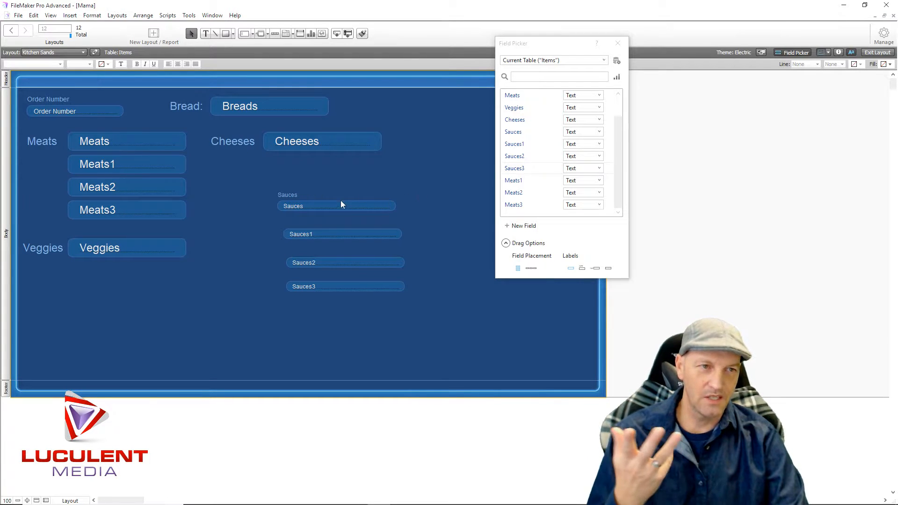
# Set the Sauces label to 24 pt and move it under the Cheeses label, aligned with its edge.
pyautogui.click(293, 199)
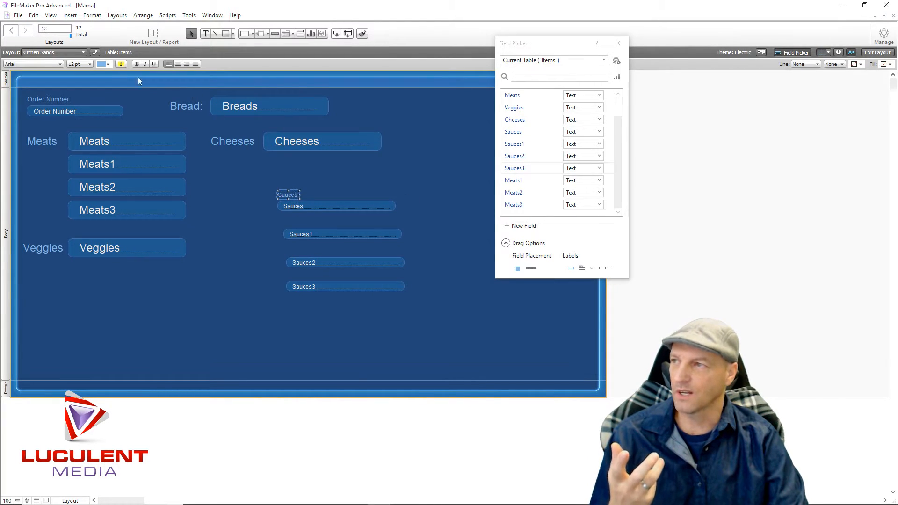
pyautogui.click(91, 64)
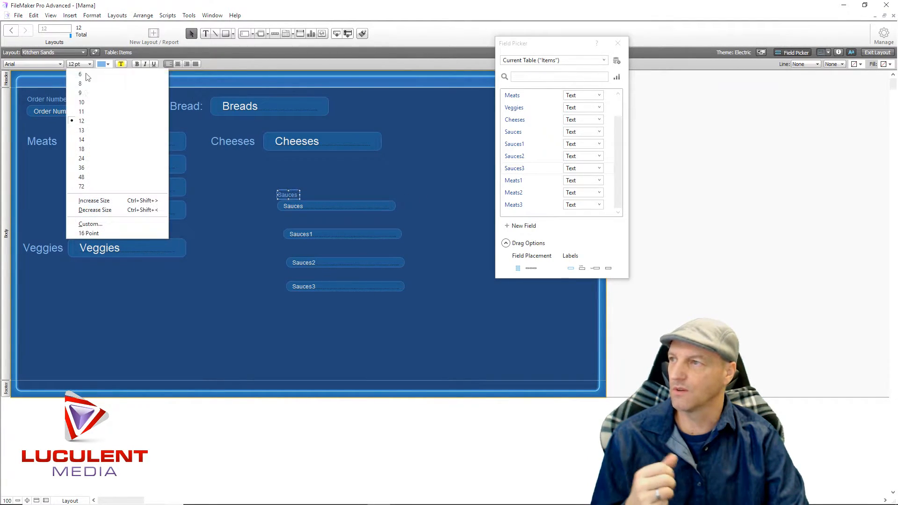
pyautogui.click(89, 157)
pyautogui.moveTo(291, 197); pyautogui.dragTo(226, 175)
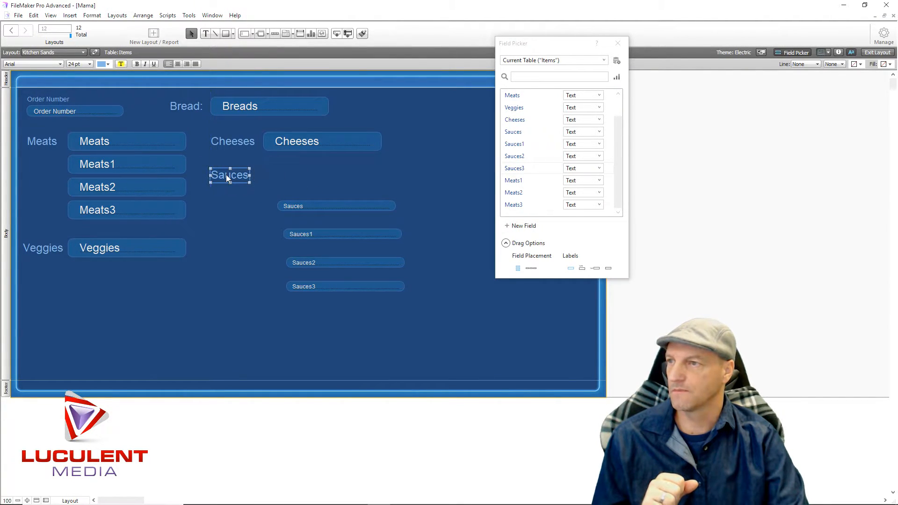
pyautogui.click(329, 182)
# Set the text size of the four sauce fields to 24 pt.
pyautogui.moveTo(360, 330); pyautogui.dragTo(348, 200)
pyautogui.click(90, 64)
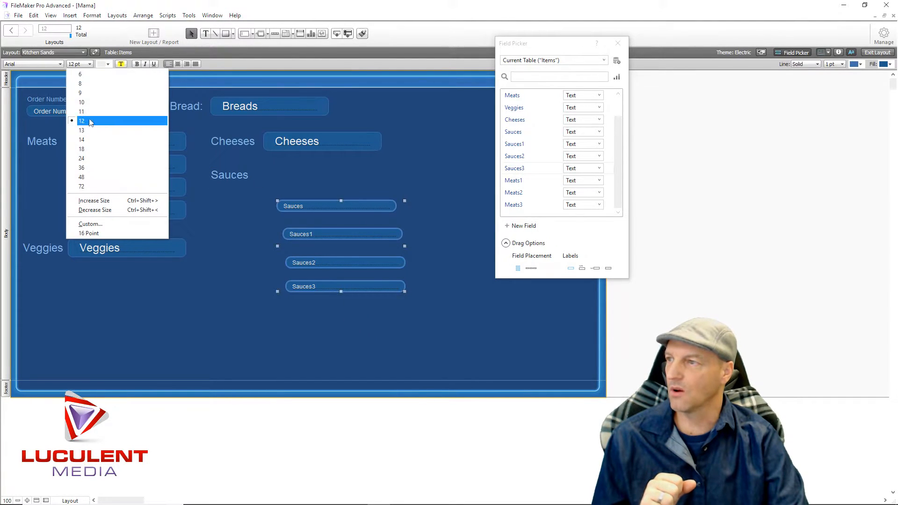
pyautogui.click(89, 155)
pyautogui.click(210, 256)
# Stack the Sauces, Sauces1, Sauces2 and Sauces3 fields evenly under the Cheeses field, aligned with its edges.
pyautogui.moveTo(333, 206); pyautogui.dragTo(333, 178)
pyautogui.moveTo(331, 240); pyautogui.dragTo(316, 194)
pyautogui.moveTo(352, 263); pyautogui.dragTo(331, 225)
pyautogui.moveTo(357, 290); pyautogui.dragTo(329, 257)
pyautogui.click(341, 310)
pyautogui.click(334, 273)
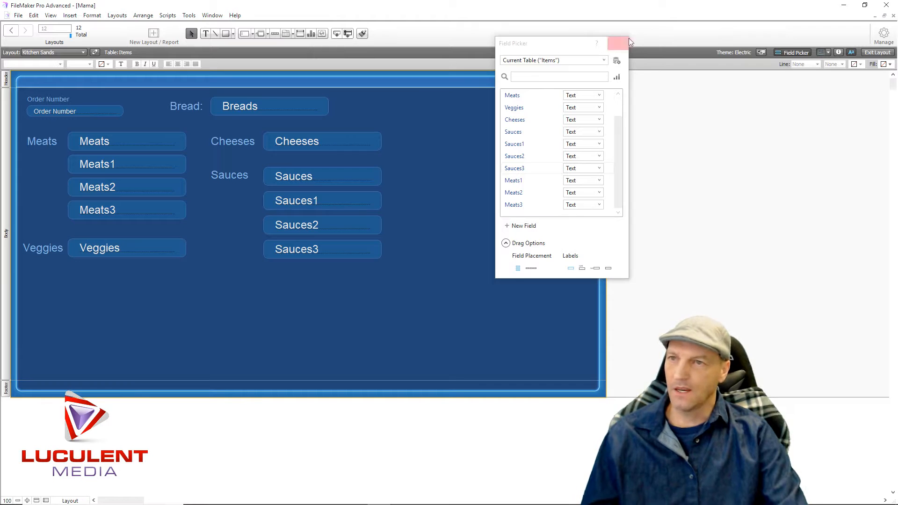
# Move the Field Picker off the layout into the empty area beside it.
pyautogui.moveTo(567, 46); pyautogui.dragTo(504, 116)
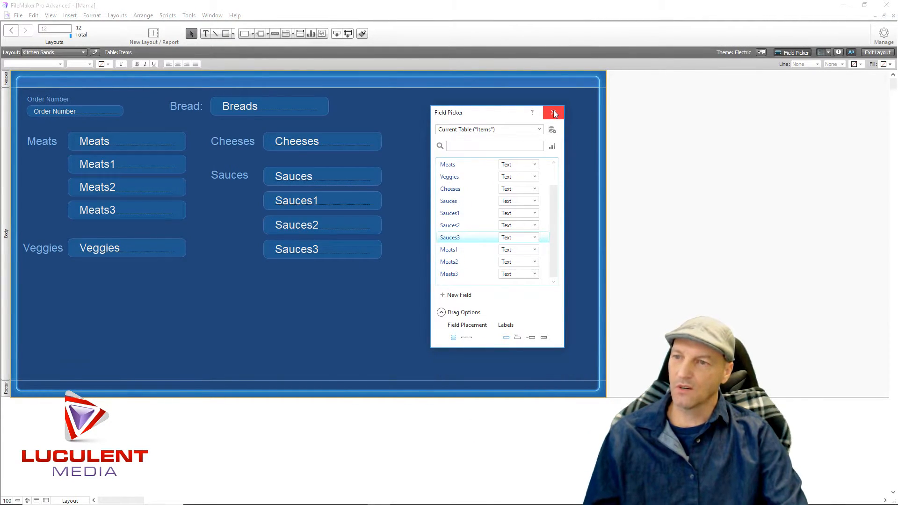
pyautogui.moveTo(503, 111); pyautogui.dragTo(797, 27)
pyautogui.click(499, 222)
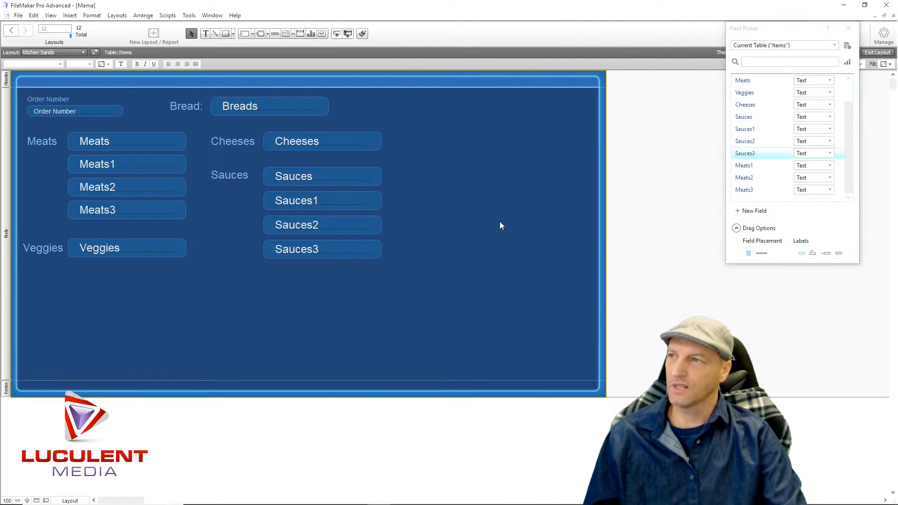
# Draw a regular button in the lower empty area of the layout body, beyond the sauce fields, and label it Completed.
pyautogui.click(254, 34)
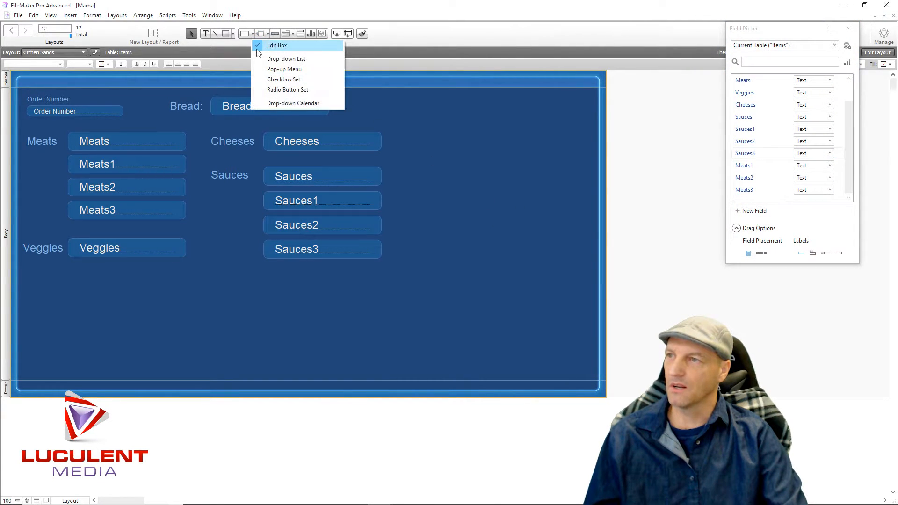
pyautogui.click(234, 290)
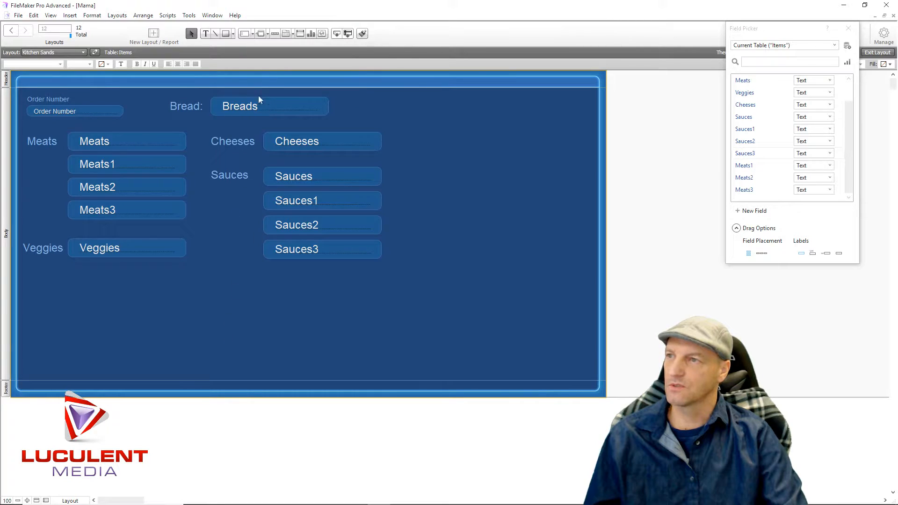
pyautogui.click(268, 34)
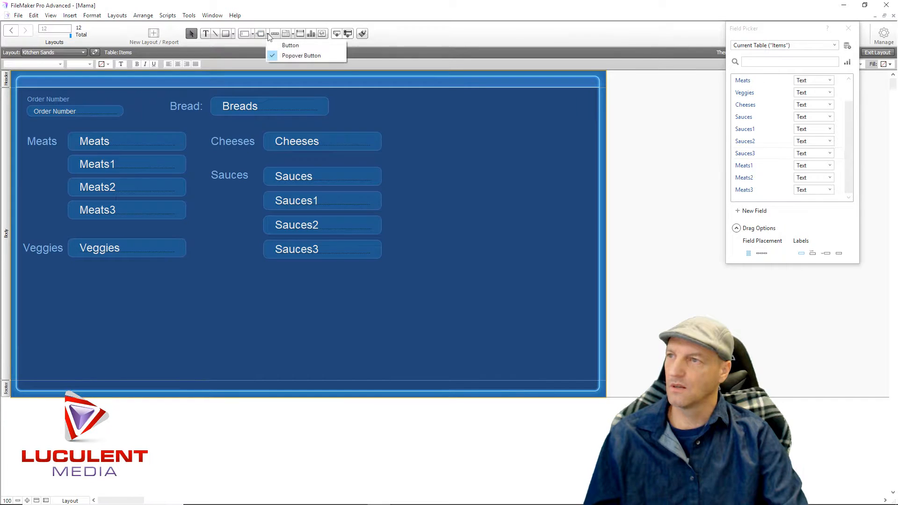
pyautogui.click(281, 45)
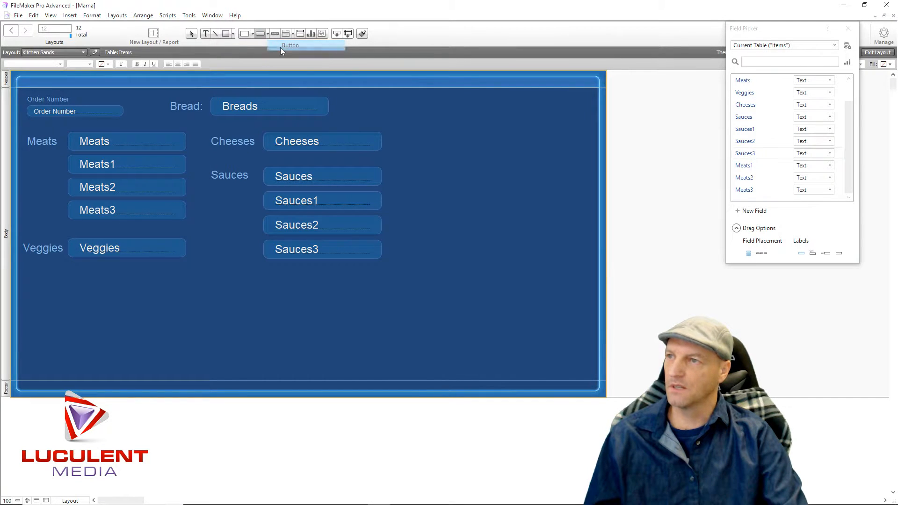
pyautogui.click(259, 33)
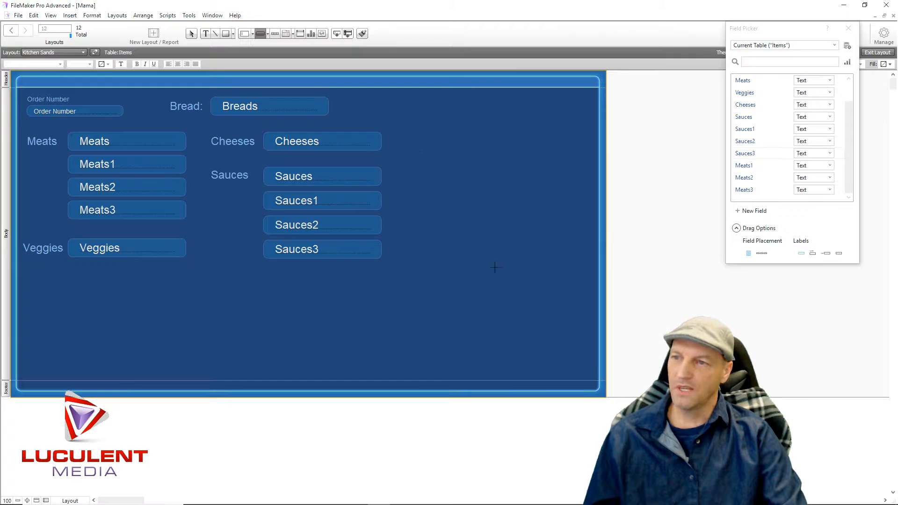
pyautogui.moveTo(455, 308); pyautogui.dragTo(563, 338)
pyautogui.write('complete')
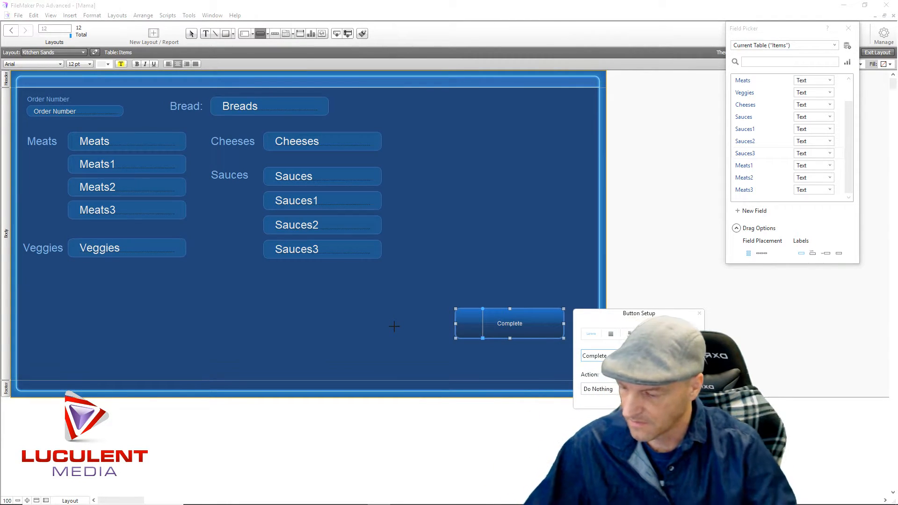
pyautogui.write('d')
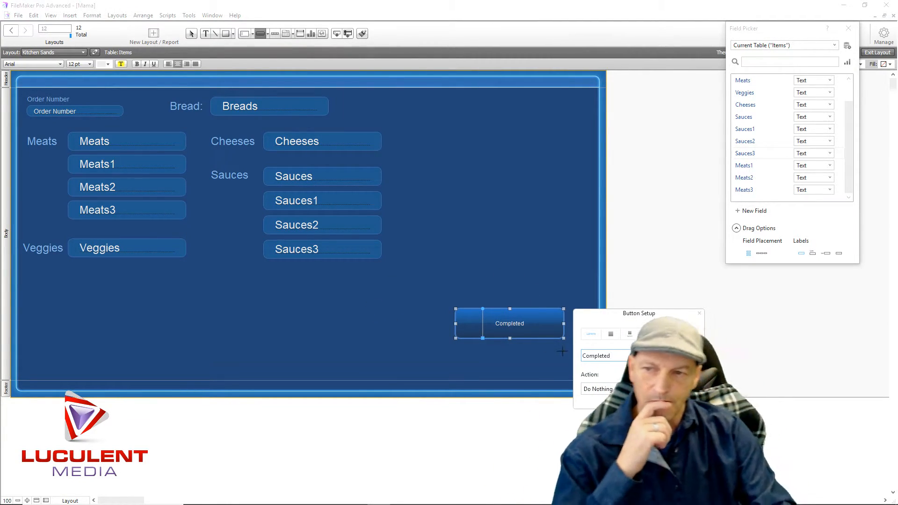
# Finish the Completed button's setup and move the button down to just above the layout's footer.
pyautogui.click(699, 314)
pyautogui.click(537, 267)
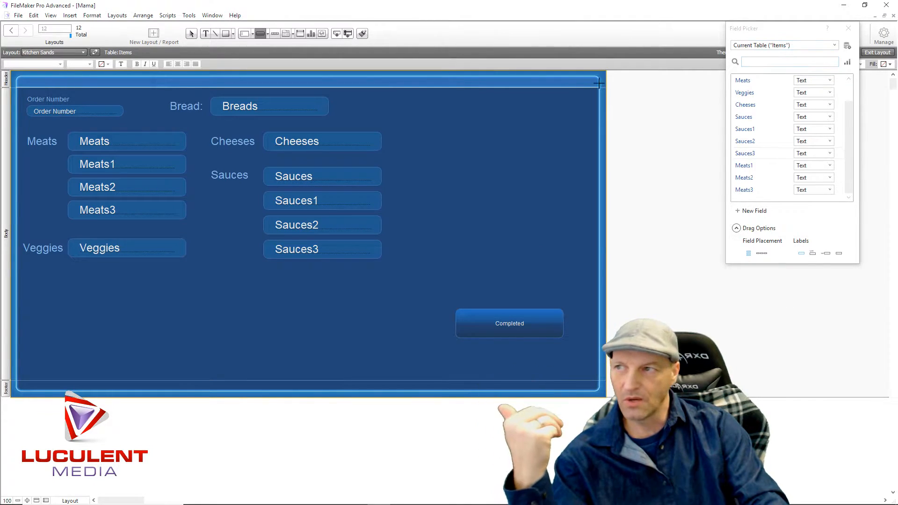
pyautogui.click(192, 35)
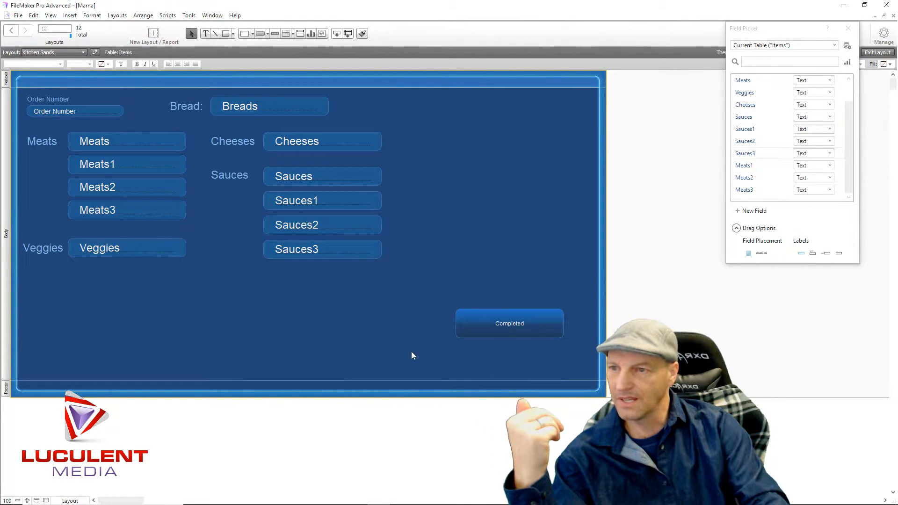
pyautogui.click(487, 327)
pyautogui.moveTo(491, 349); pyautogui.dragTo(493, 352)
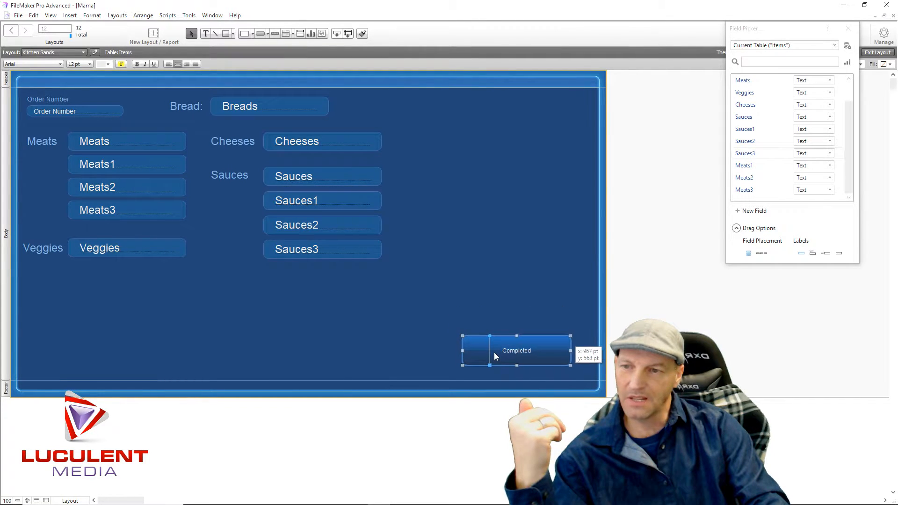
# Set the Completed button's label to 24 pt text in yellow.
pyautogui.click(92, 64)
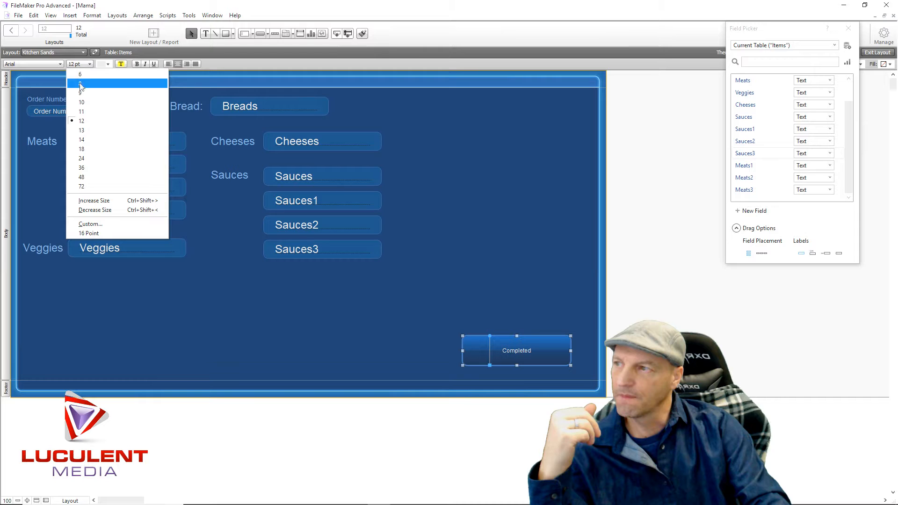
pyautogui.click(95, 159)
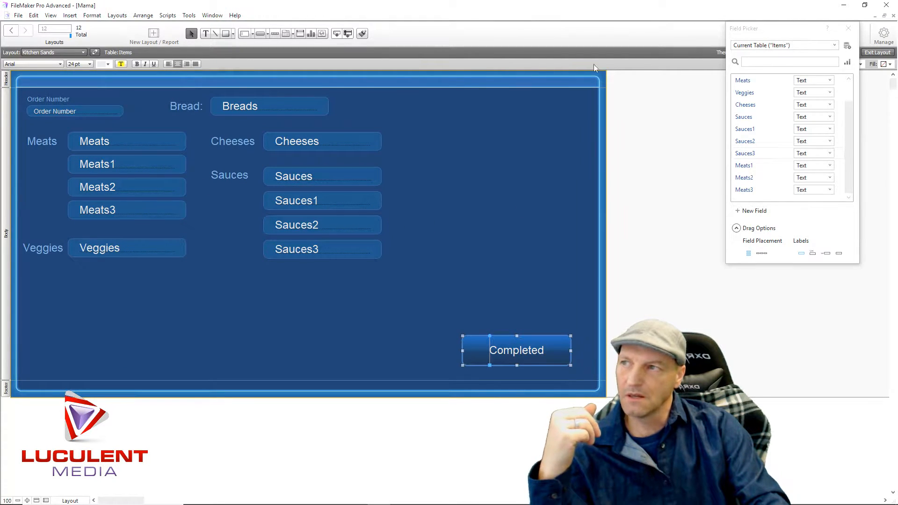
pyautogui.click(106, 66)
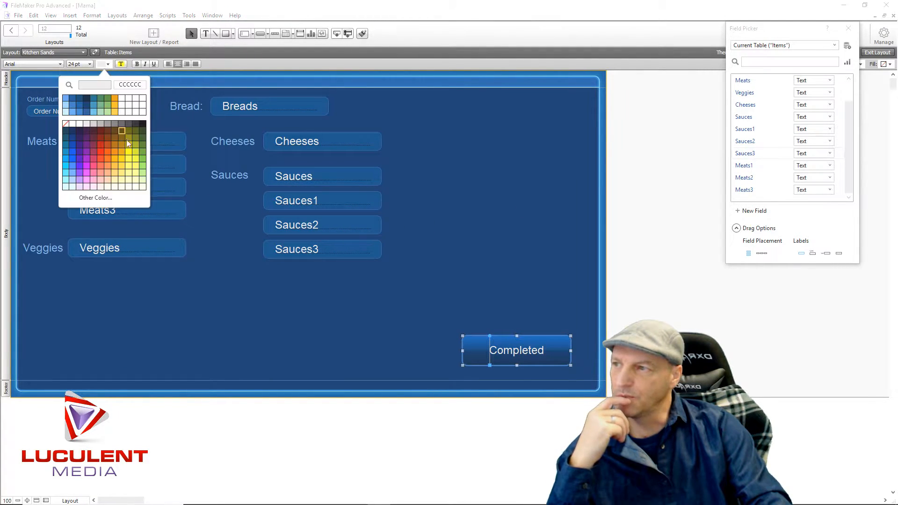
pyautogui.click(131, 164)
pyautogui.click(288, 310)
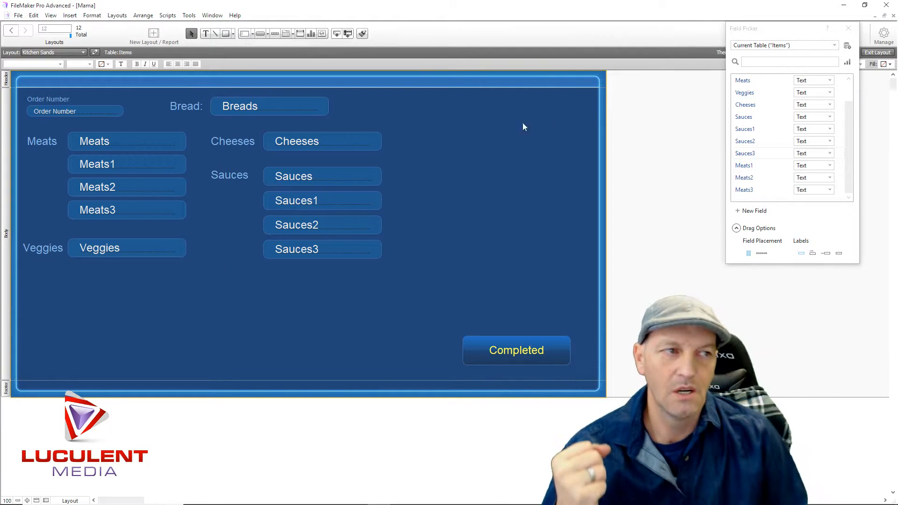
# Close the Field Picker and create a Number field named id in the Items table of the database.
pyautogui.click(848, 28)
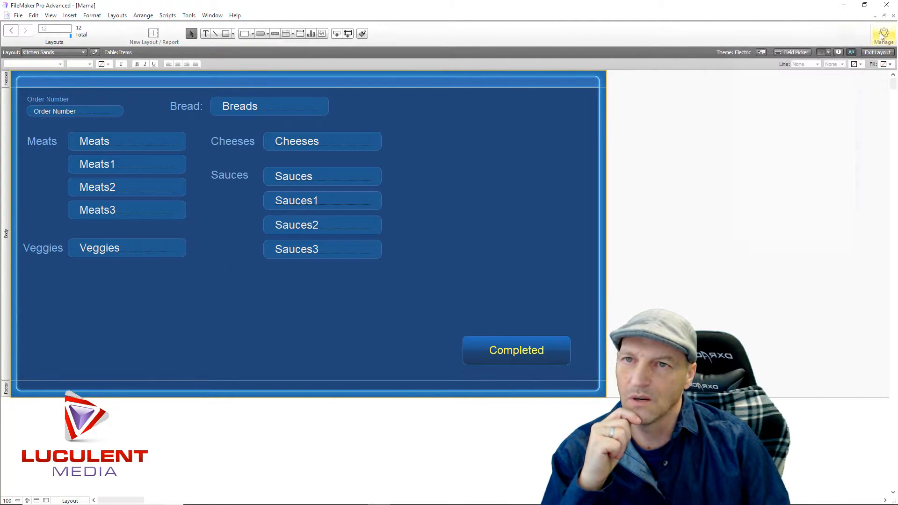
pyautogui.click(883, 34)
pyautogui.click(842, 54)
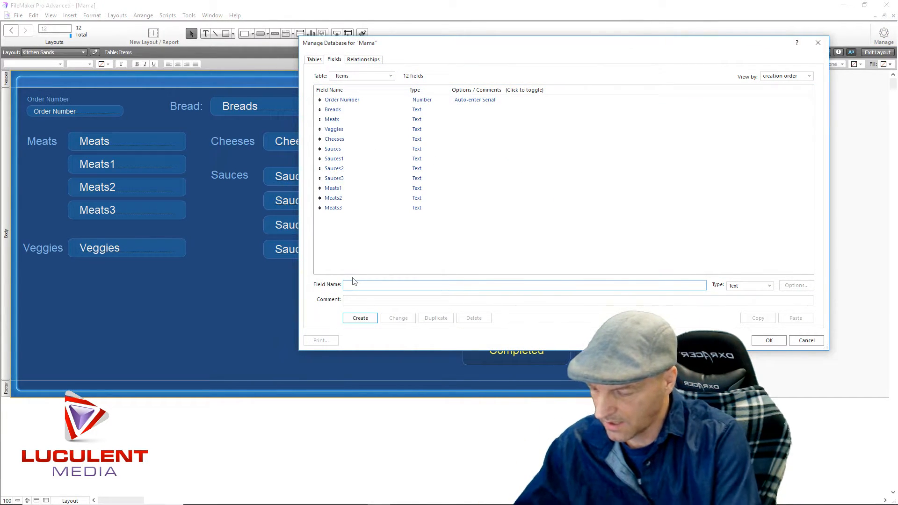
pyautogui.click(771, 286)
pyautogui.click(741, 301)
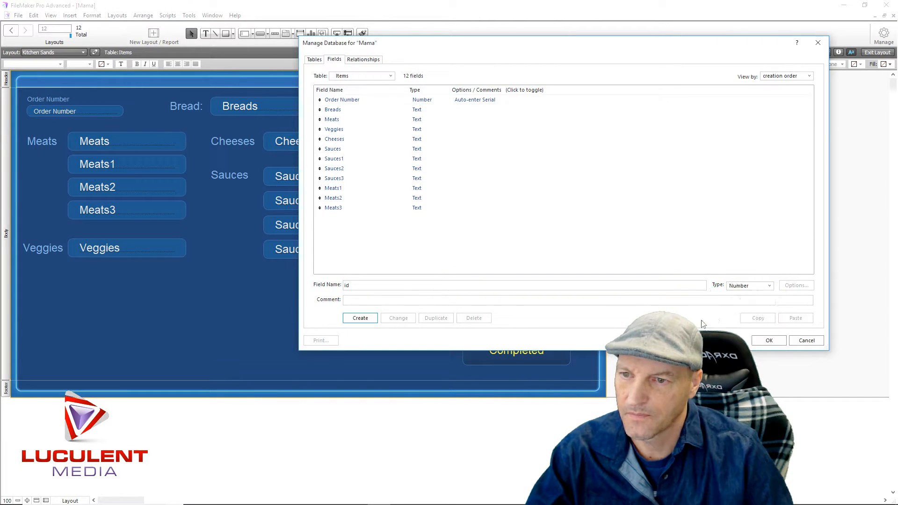
pyautogui.click(367, 319)
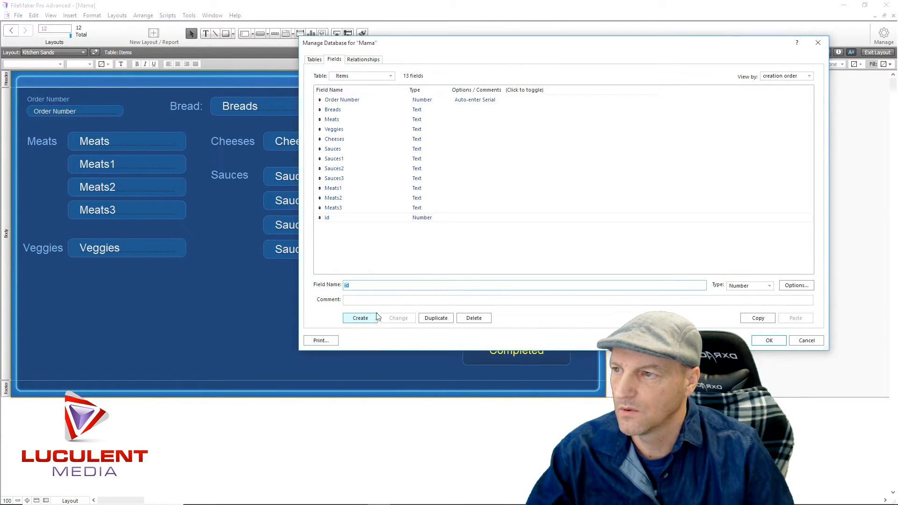
# Set the id field to auto-enter the creation Timestamp (Date and Time).
pyautogui.doubleClick(435, 221)
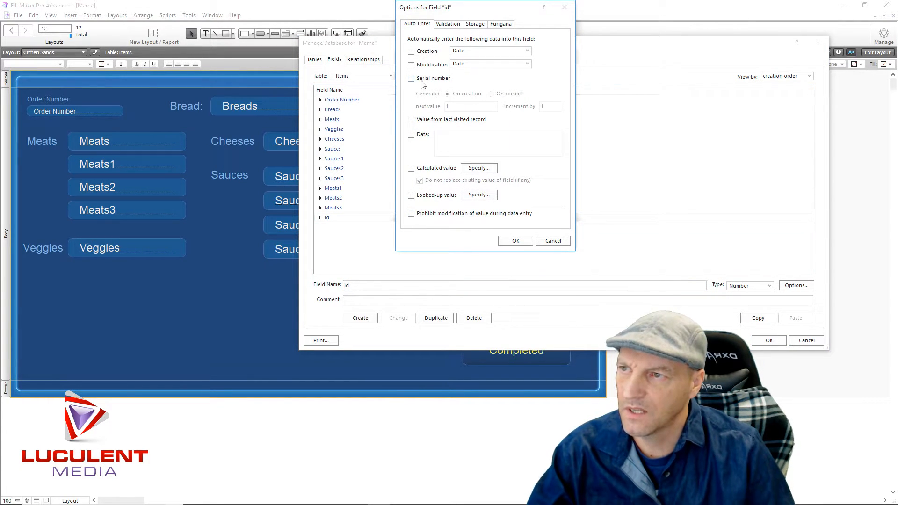
pyautogui.click(411, 51)
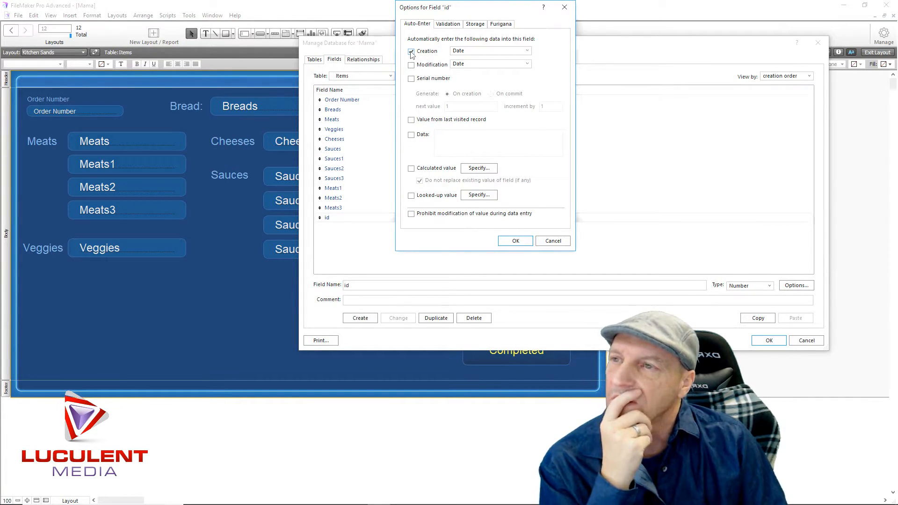
pyautogui.click(527, 51)
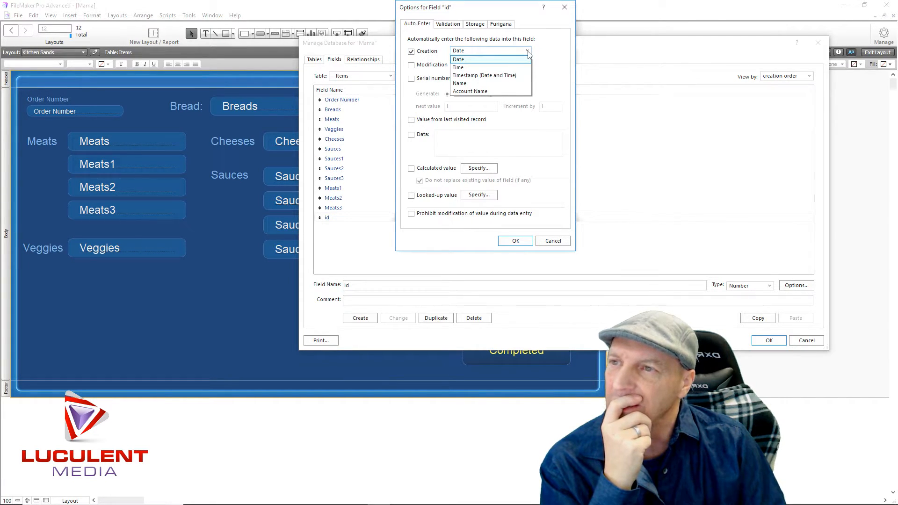
pyautogui.click(473, 76)
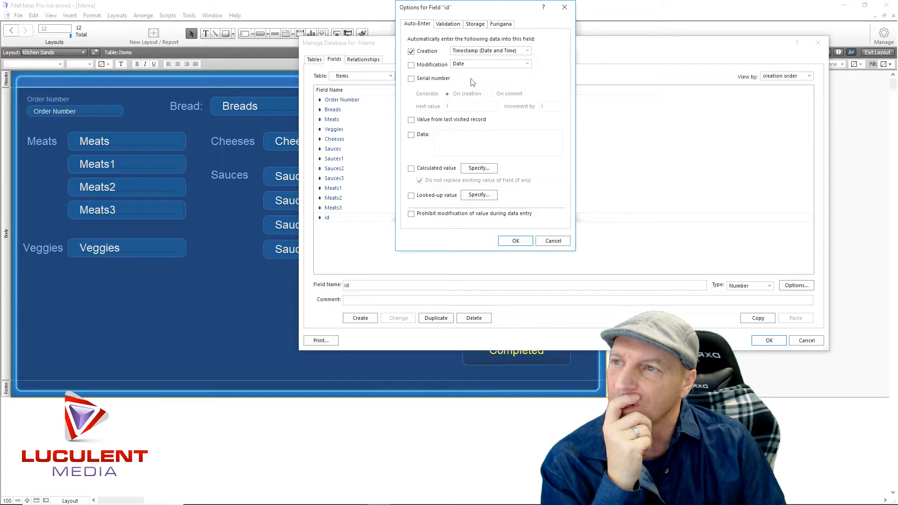
pyautogui.click(521, 241)
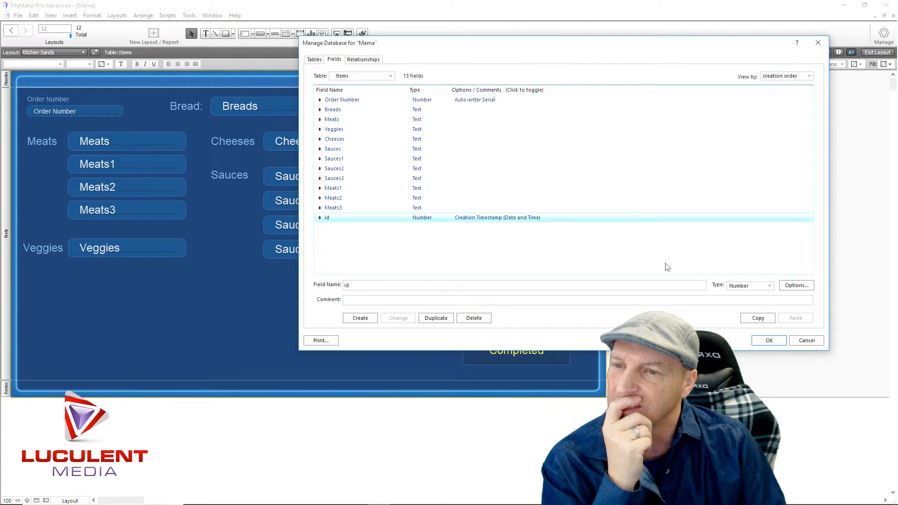
# Open the available data types for the id field.
pyautogui.click(765, 287)
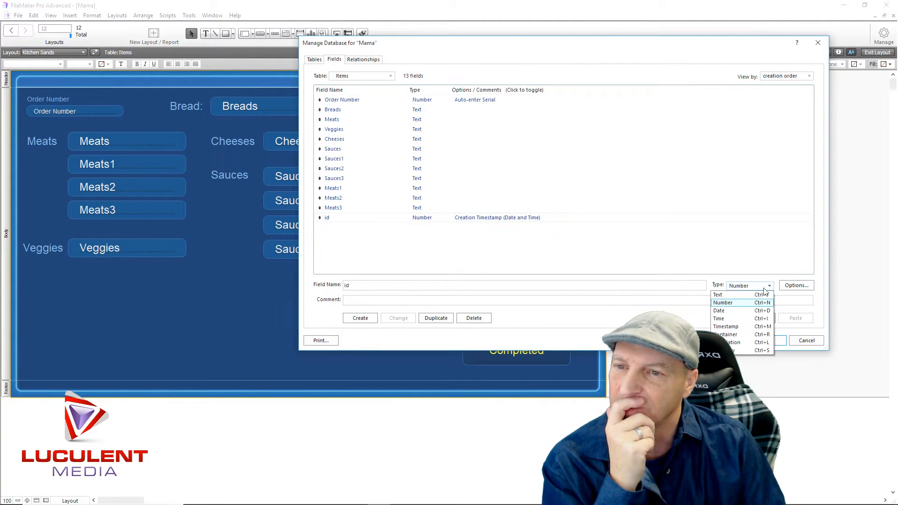
# Change the Items table's id field to type Timestamp, rename it timestamp, and save the database changes.
pyautogui.click(745, 327)
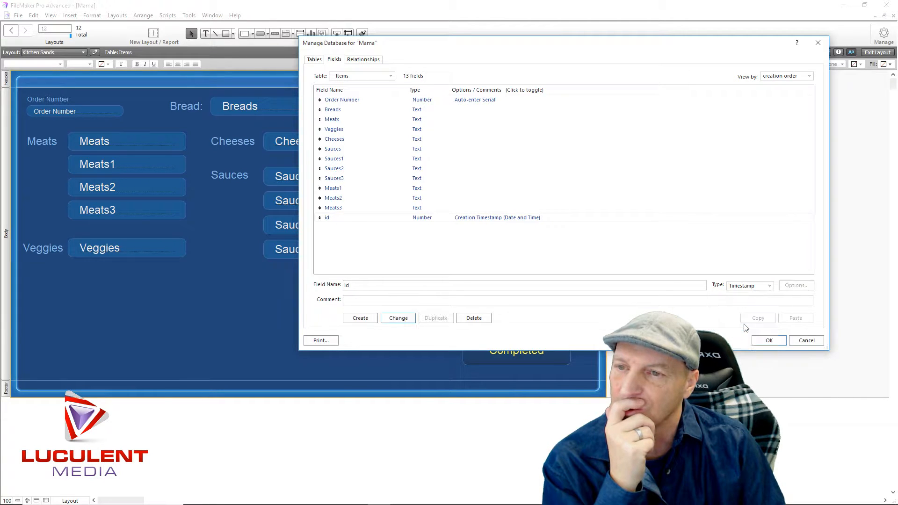
pyautogui.click(399, 317)
pyautogui.click(492, 143)
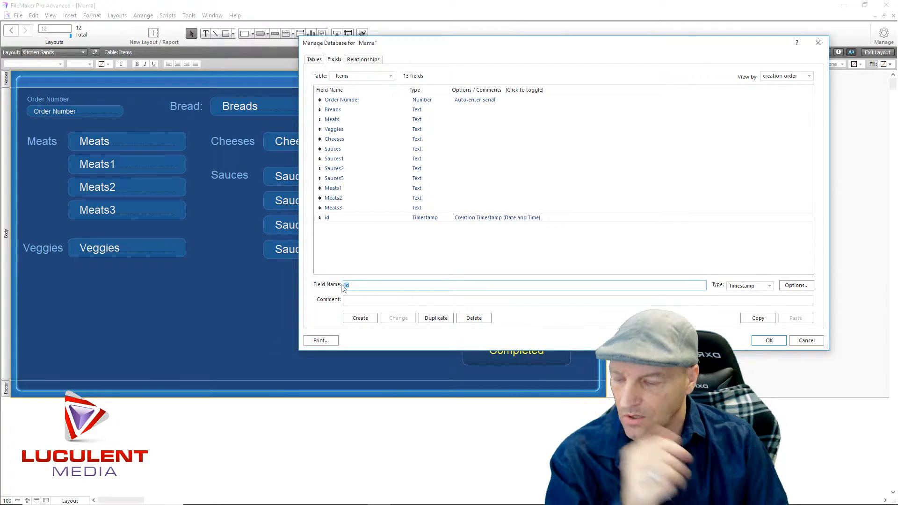
pyautogui.write('timestamp')
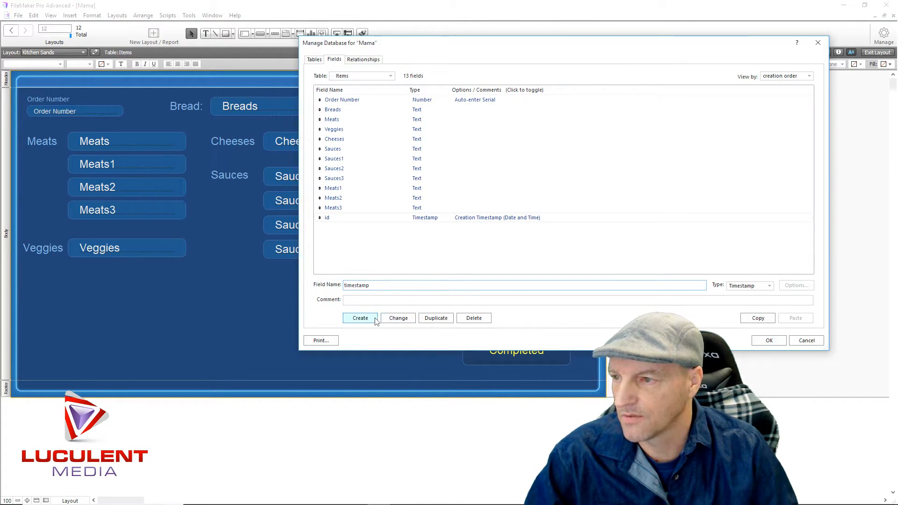
pyautogui.click(400, 318)
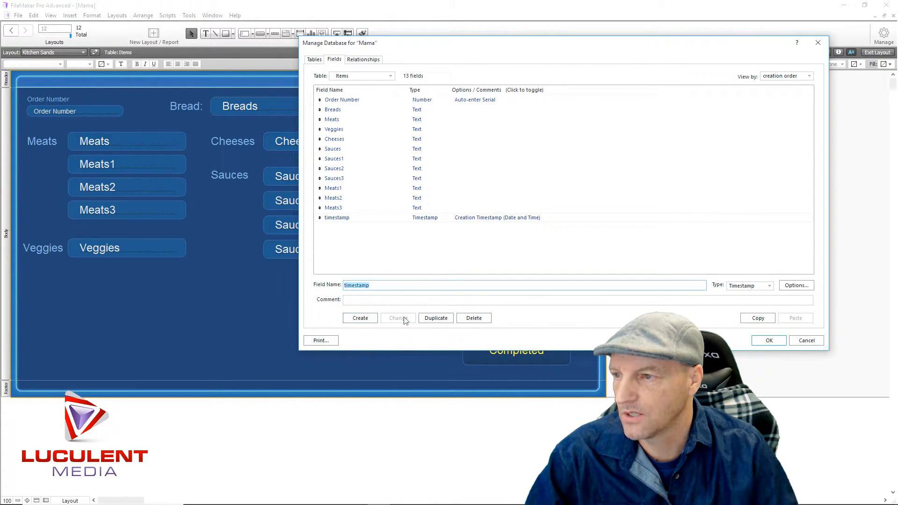
pyautogui.click(769, 341)
# Place the timestamp field on the Kitchen Sands layout and set its text size to 24 pt.
pyautogui.click(796, 53)
pyautogui.scroll(-1, 781, 173)
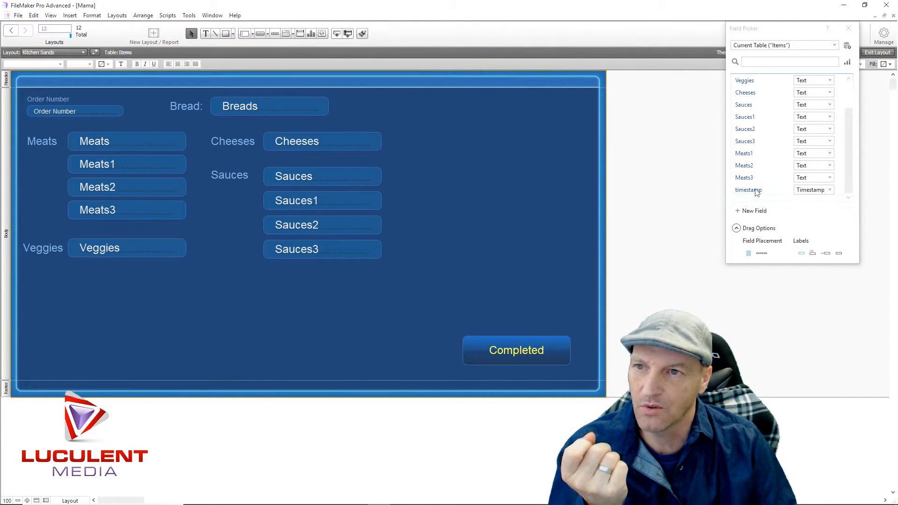
pyautogui.moveTo(756, 192); pyautogui.dragTo(252, 337)
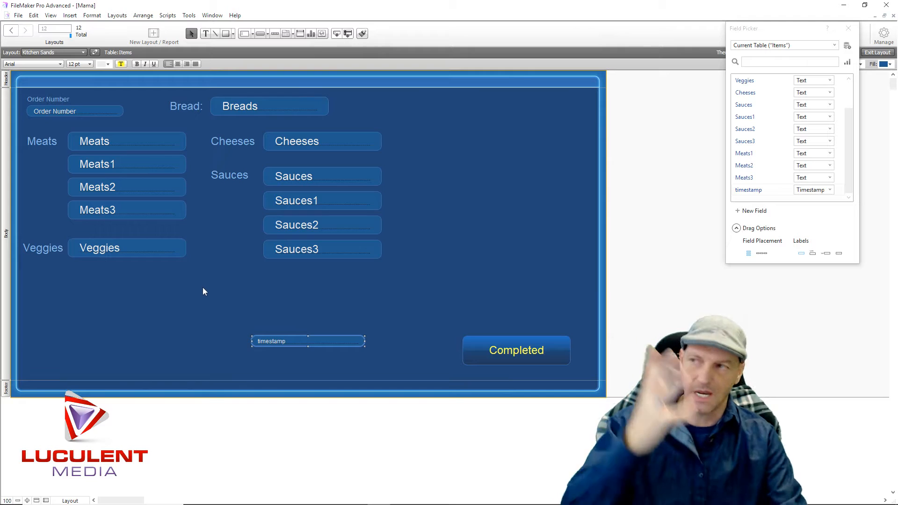
pyautogui.click(90, 64)
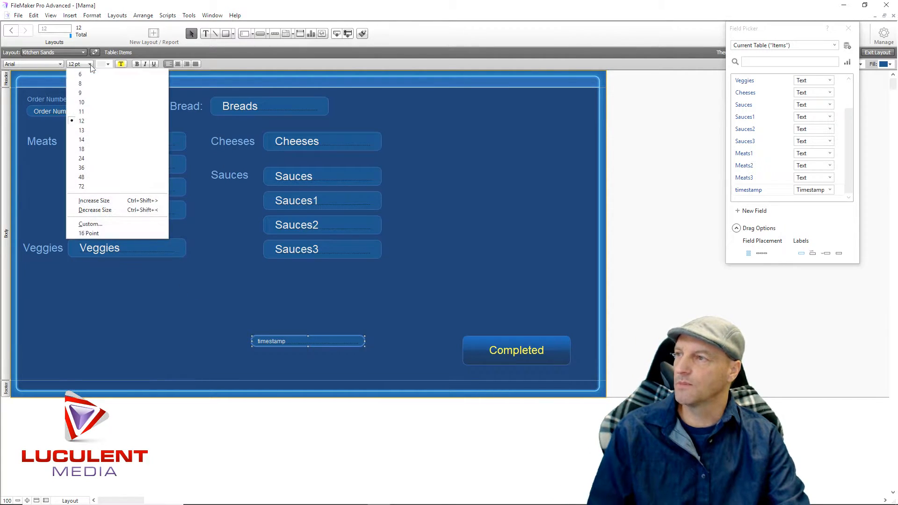
pyautogui.click(78, 157)
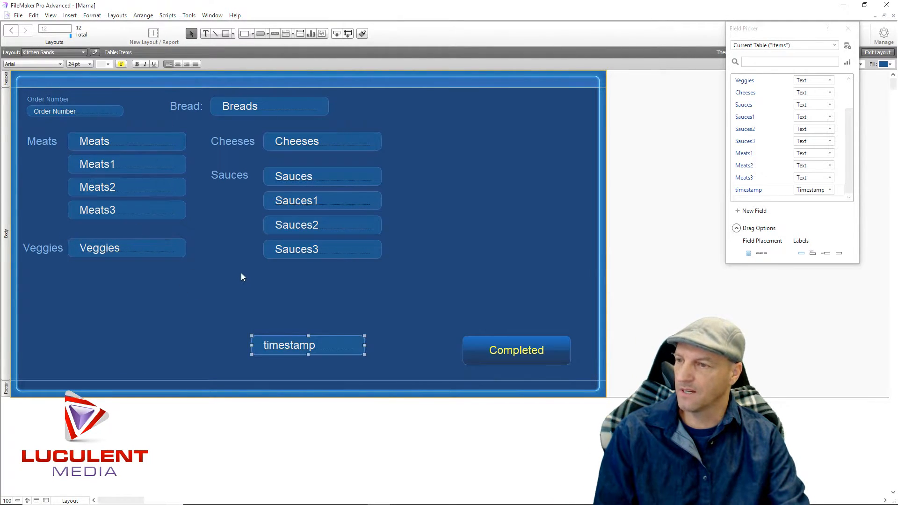
# Widen the timestamp field to about 405 pt and move it to the right of the Breads field, closing the Field Picker.
pyautogui.moveTo(362, 345); pyautogui.dragTo(439, 346)
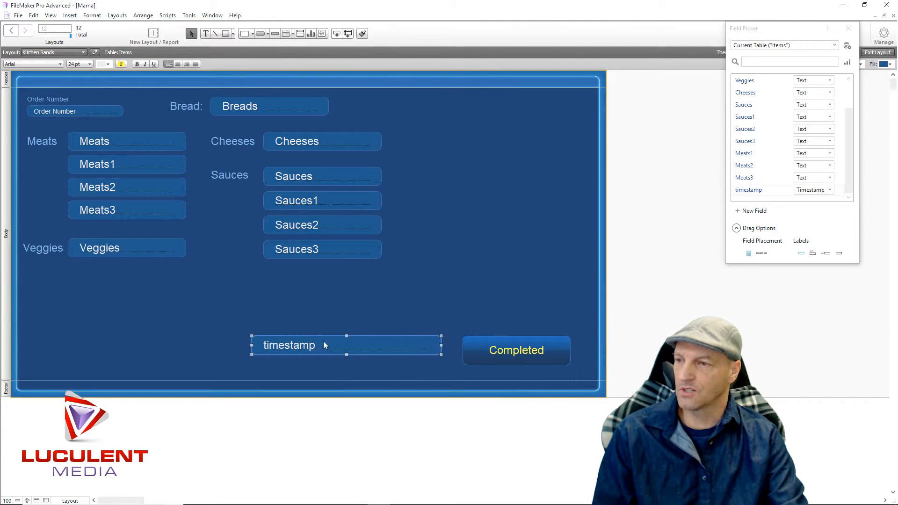
pyautogui.moveTo(335, 345); pyautogui.dragTo(484, 108)
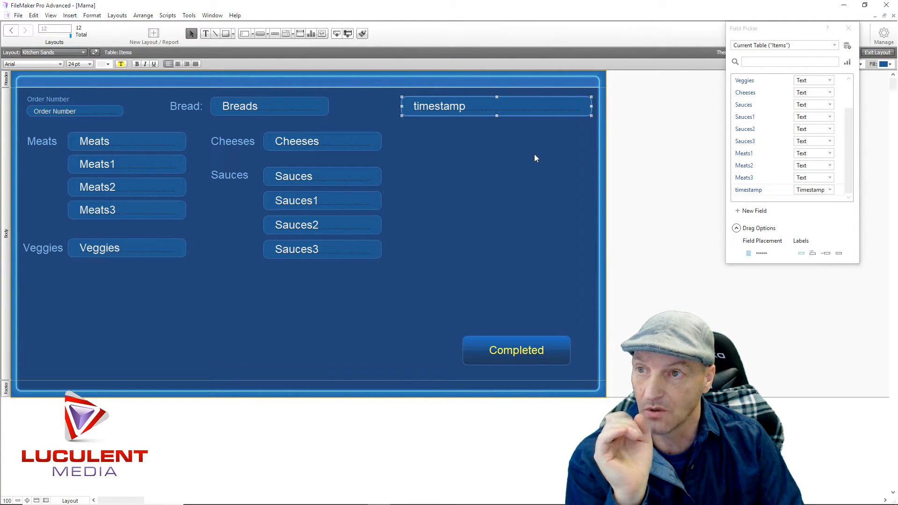
pyautogui.moveTo(798, 28); pyautogui.dragTo(459, 38)
pyautogui.click(511, 38)
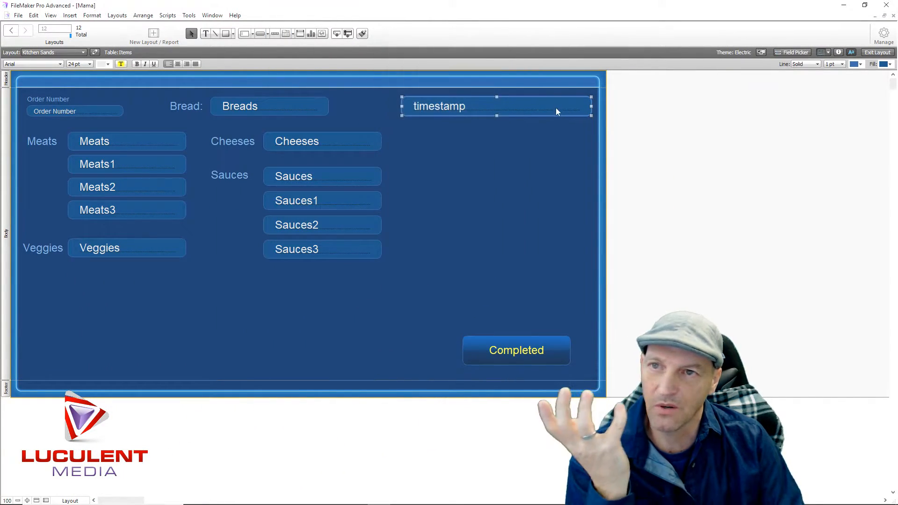
# Select the timestamp, Breads, Cheeses, Veggies, all Sauces and Meats1 to Meats3 fields together and nudge them up slightly.
pyautogui.click(838, 53)
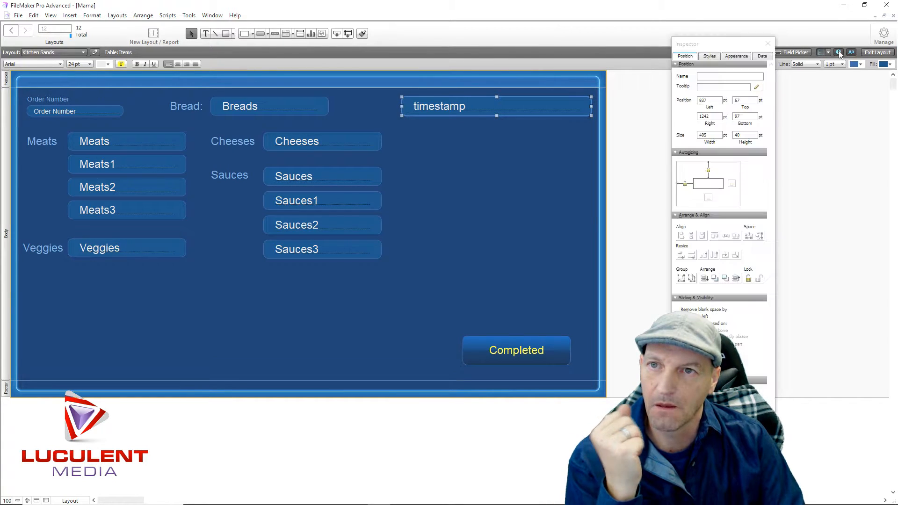
pyautogui.moveTo(727, 45); pyautogui.dragTo(556, 53)
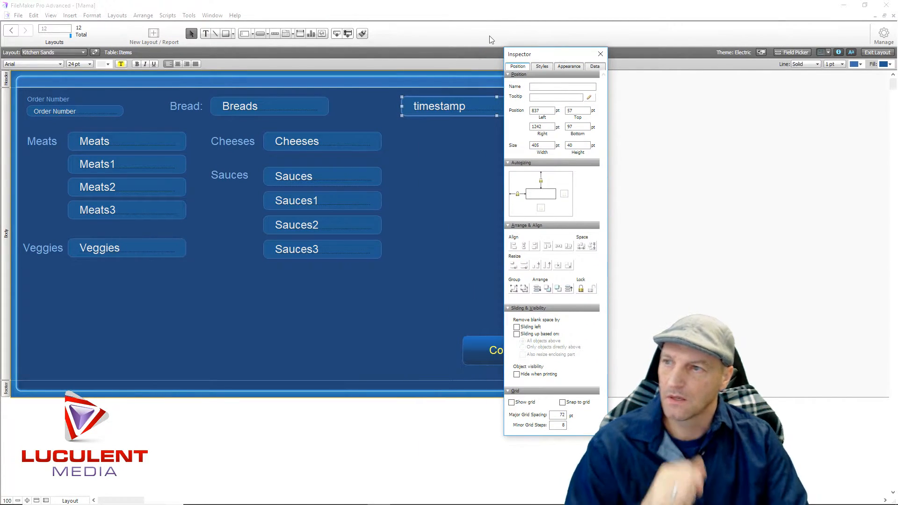
pyautogui.keyDown('shift'); pyautogui.click(277, 108); pyautogui.keyUp('shift')
pyautogui.keyDown('shift'); pyautogui.click(334, 146); pyautogui.keyUp('shift')
pyautogui.keyDown('shift'); pyautogui.click(335, 179); pyautogui.keyUp('shift')
pyautogui.keyDown('shift'); pyautogui.click(338, 202); pyautogui.keyUp('shift')
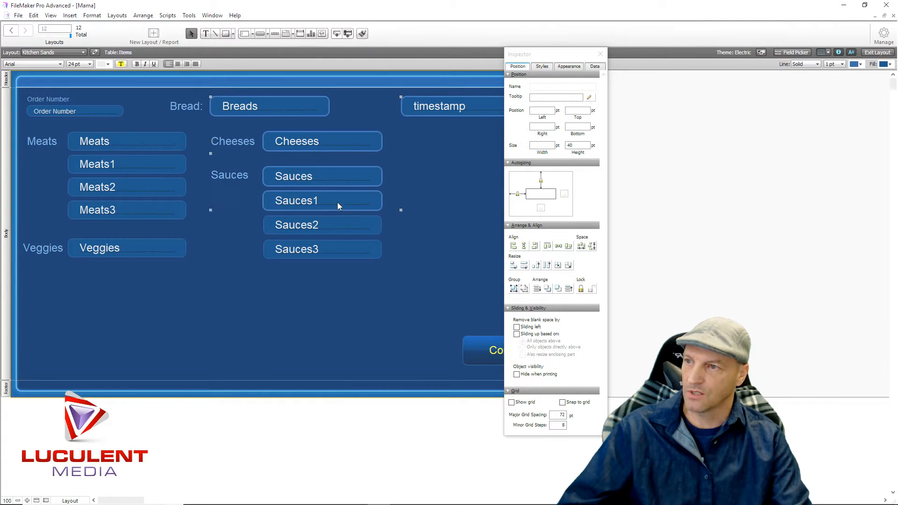
pyautogui.keyDown('shift'); pyautogui.click(340, 228); pyautogui.keyUp('shift')
pyautogui.keyDown('shift'); pyautogui.click(341, 249); pyautogui.keyUp('shift')
pyautogui.keyDown('shift'); pyautogui.click(144, 250); pyautogui.keyUp('shift')
pyautogui.keyDown('shift'); pyautogui.click(143, 213); pyautogui.keyUp('shift')
pyautogui.keyDown('shift'); pyautogui.click(144, 187); pyautogui.keyUp('shift')
pyautogui.keyDown('shift'); pyautogui.click(141, 165); pyautogui.keyUp('shift')
pyautogui.press('Up')
pyautogui.press('Up')
pyautogui.press('Up')
pyautogui.press('Up')
pyautogui.press('Up')
# Add the Meats and Order Number fields to the selection and disable Browse Mode field entry for all selected fields.
pyautogui.keyDown('shift'); pyautogui.click(134, 133); pyautogui.keyUp('shift')
pyautogui.keyDown('shift'); pyautogui.click(95, 112); pyautogui.keyUp('shift')
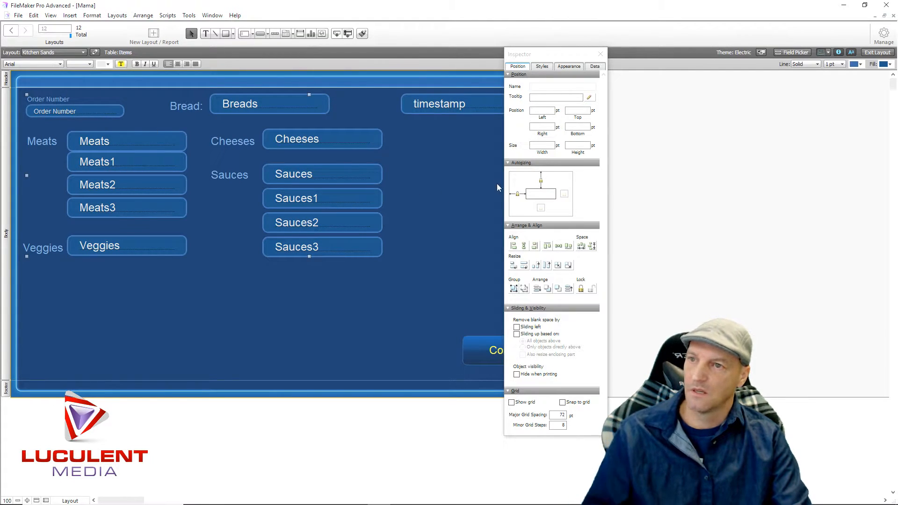
pyautogui.click(591, 67)
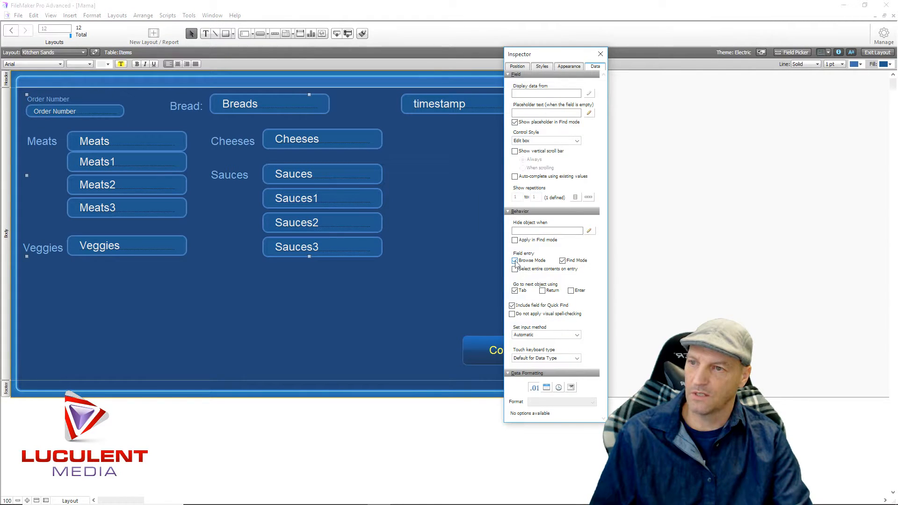
pyautogui.click(400, 315)
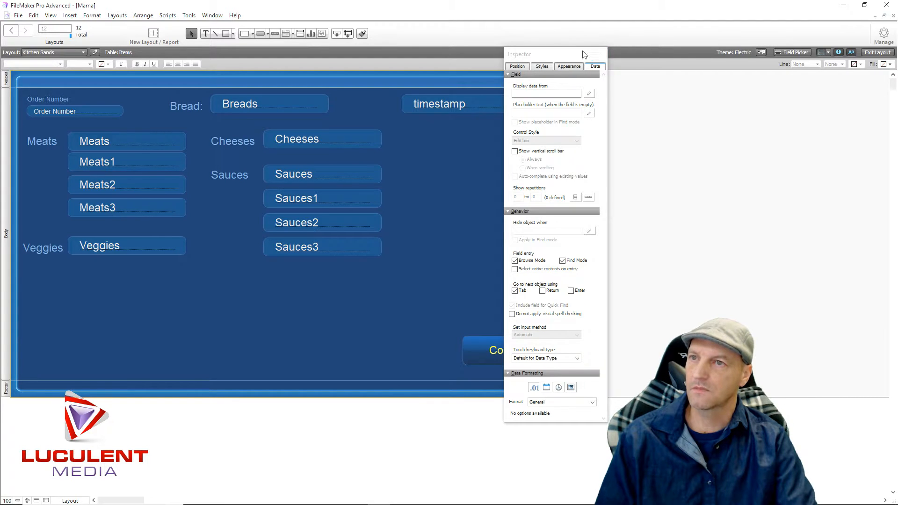
# Move the Meats1, Meats2 and Meats3 fields down together to a top position of 181 pt.
pyautogui.moveTo(568, 55); pyautogui.dragTo(687, 54)
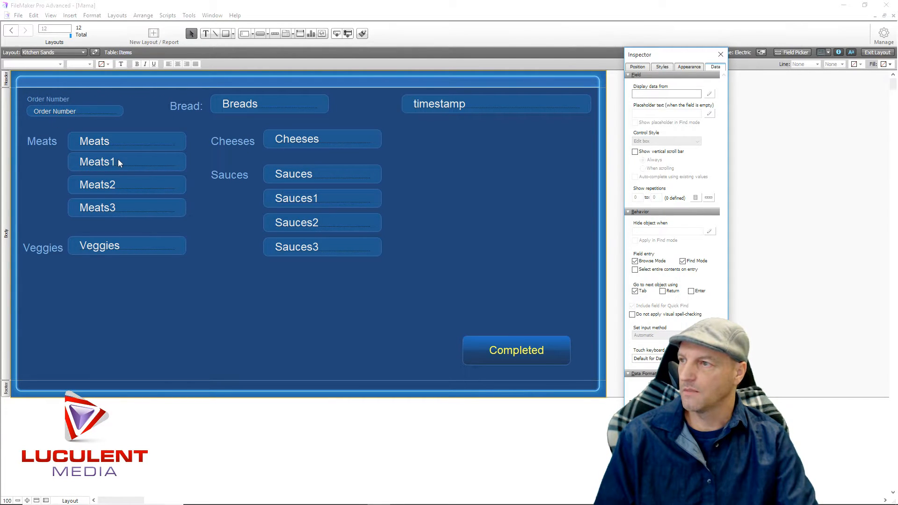
pyautogui.moveTo(124, 224); pyautogui.dragTo(124, 166)
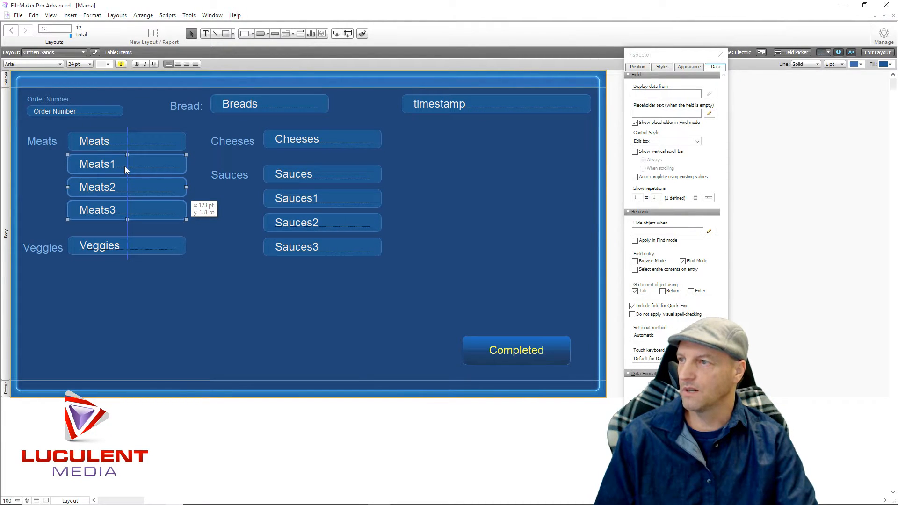
pyautogui.click(145, 288)
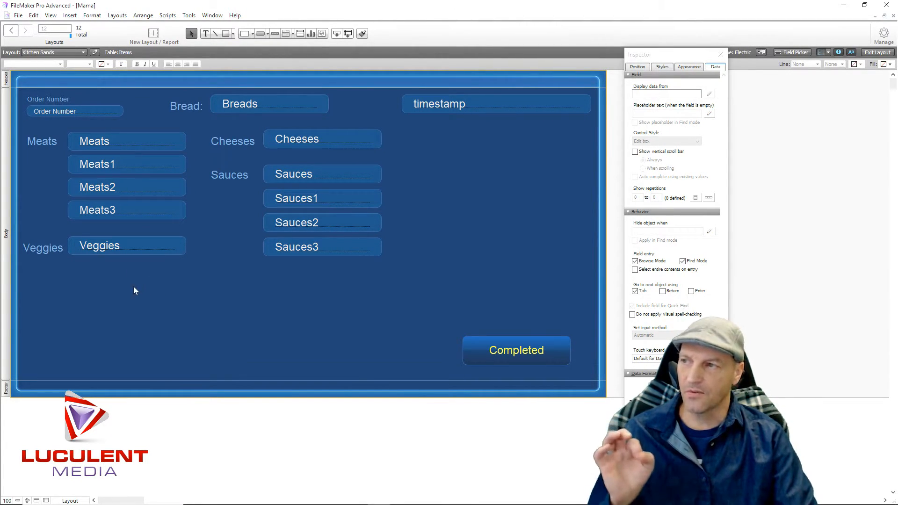
# Distribute the four Meats fields and the Veggies field evenly in the vertical direction.
pyautogui.moveTo(123, 299); pyautogui.dragTo(139, 134)
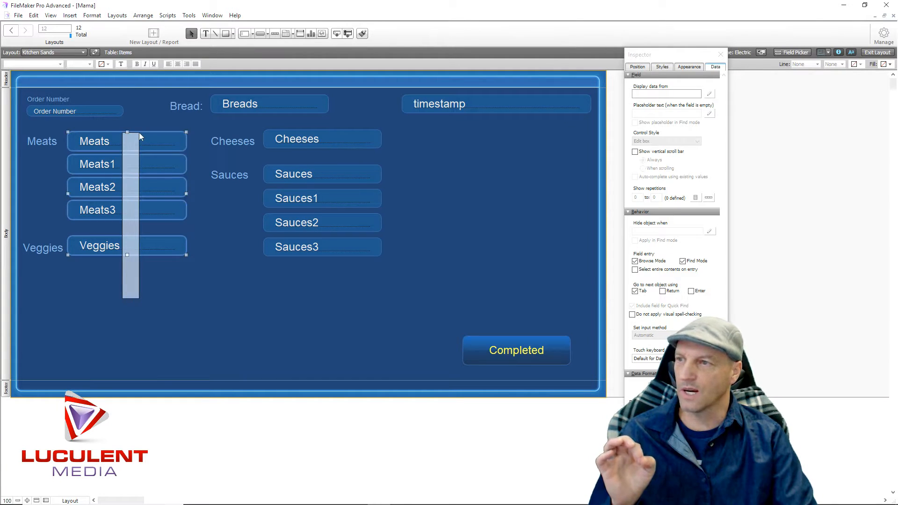
pyautogui.moveTo(139, 133); pyautogui.dragTo(140, 135)
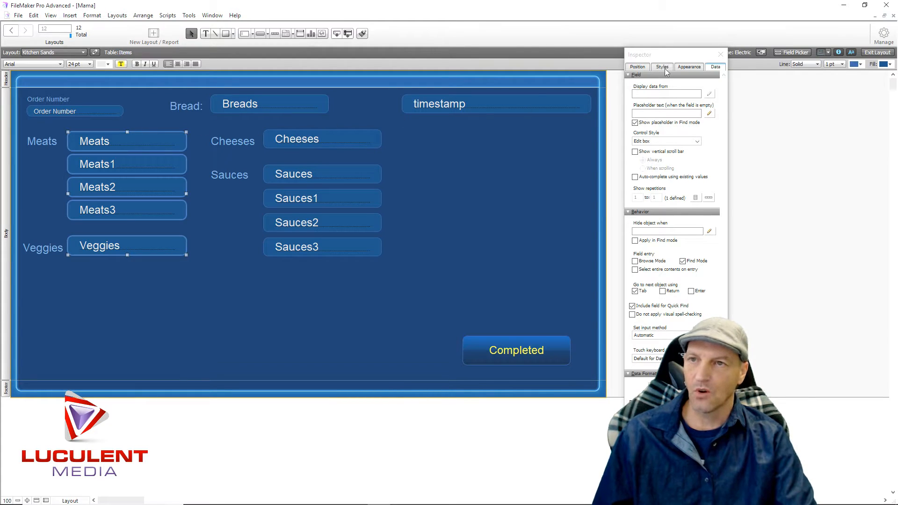
pyautogui.click(639, 68)
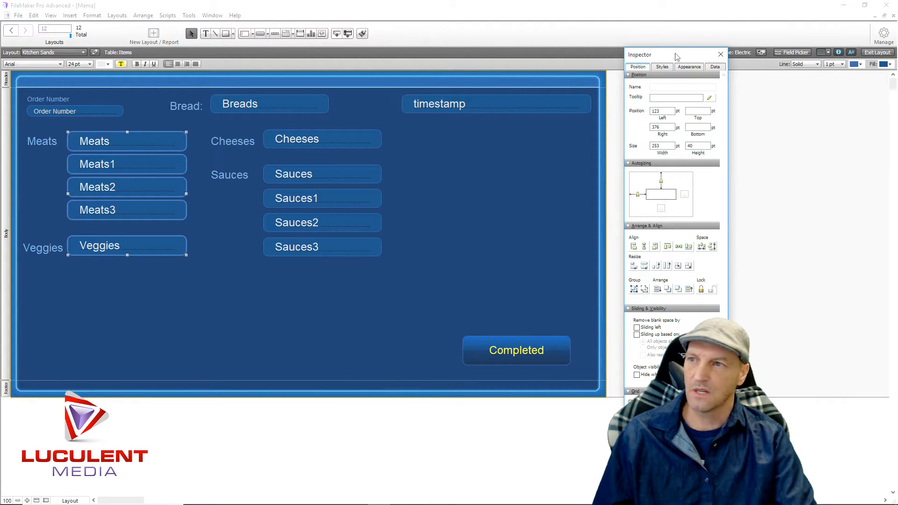
pyautogui.moveTo(675, 53); pyautogui.dragTo(438, 34)
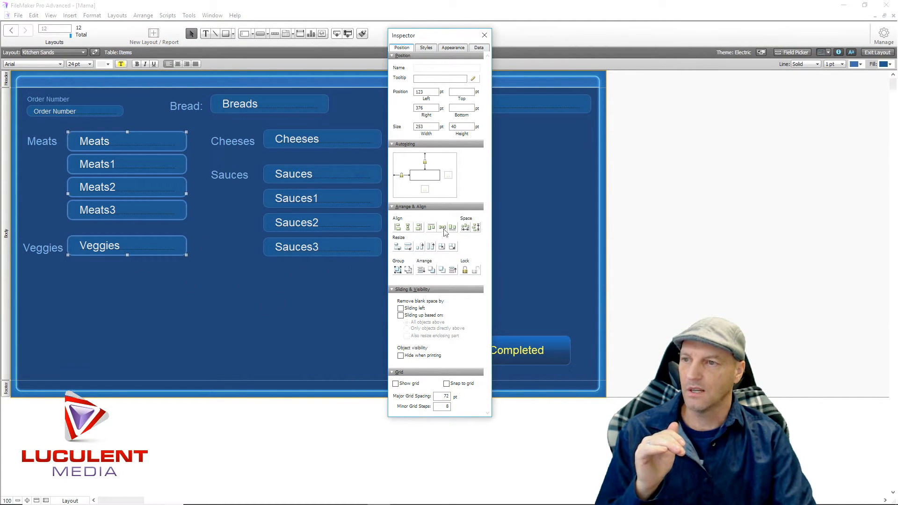
pyautogui.click(475, 228)
pyautogui.click(134, 323)
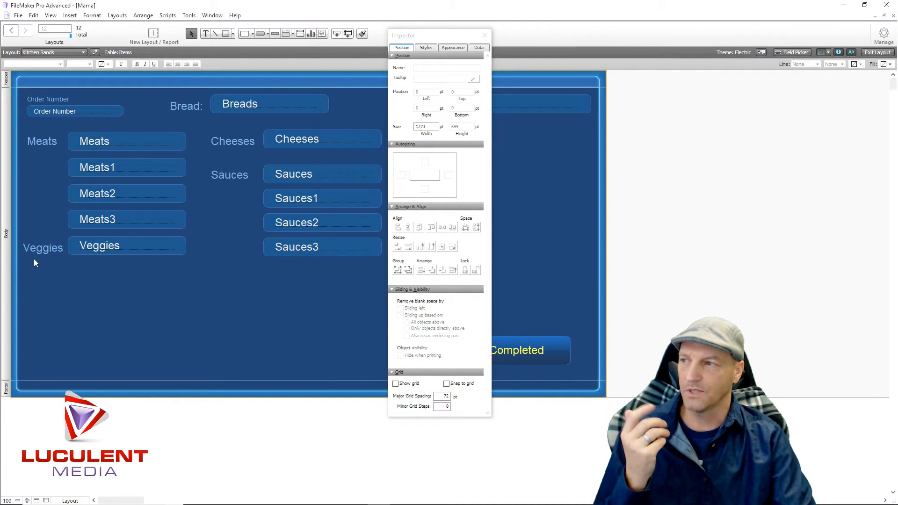
# Move the Veggies label and field down together, away from Meats3, and exit layout editing.
pyautogui.moveTo(23, 240); pyautogui.dragTo(97, 263)
pyautogui.click(100, 309)
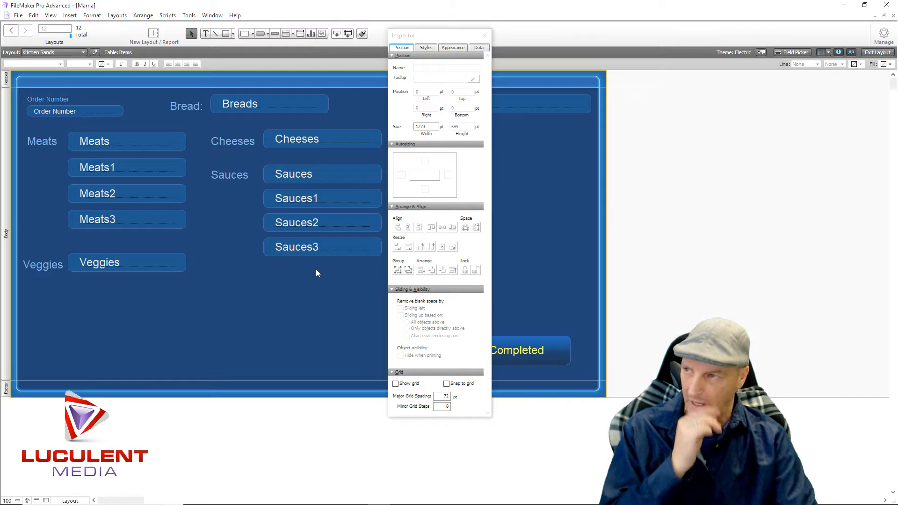
pyautogui.click(484, 35)
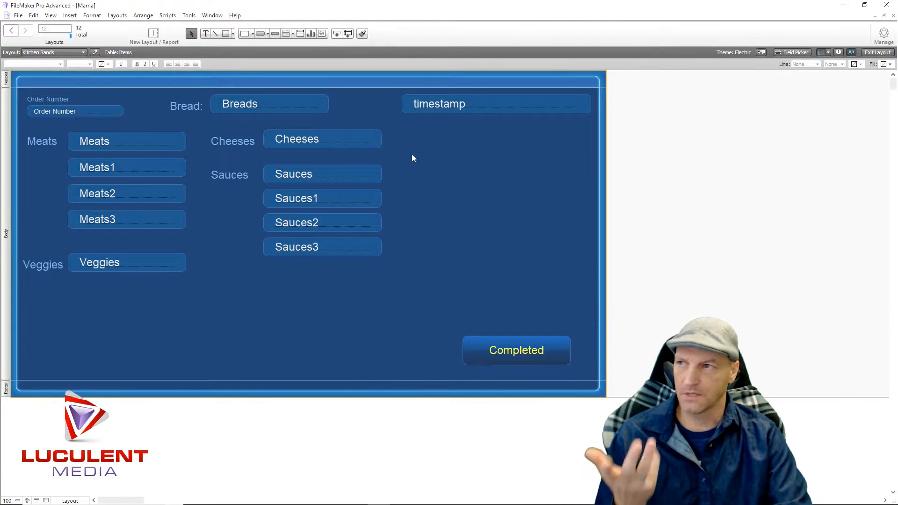
pyautogui.click(870, 54)
# Switch to the Mama Lunch layout and open the create-item page for the specialty sandwich.
pyautogui.click(83, 52)
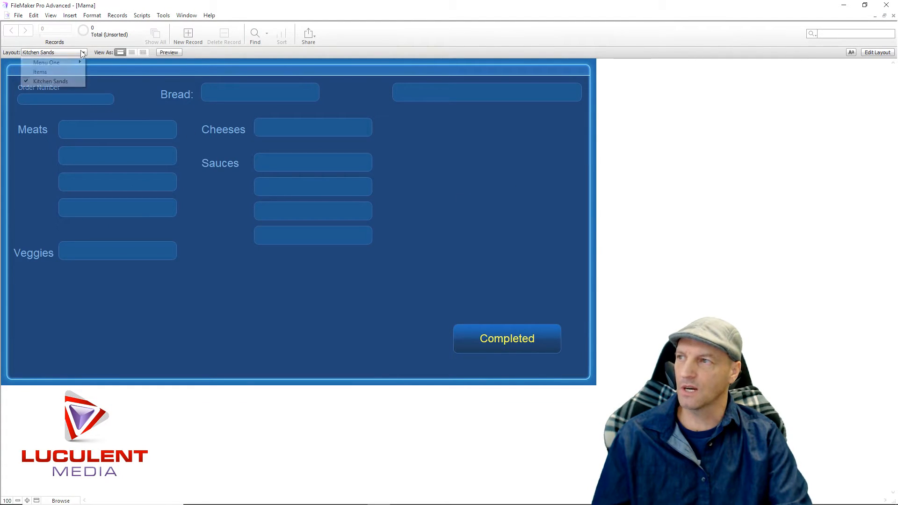
pyautogui.moveTo(60, 66)
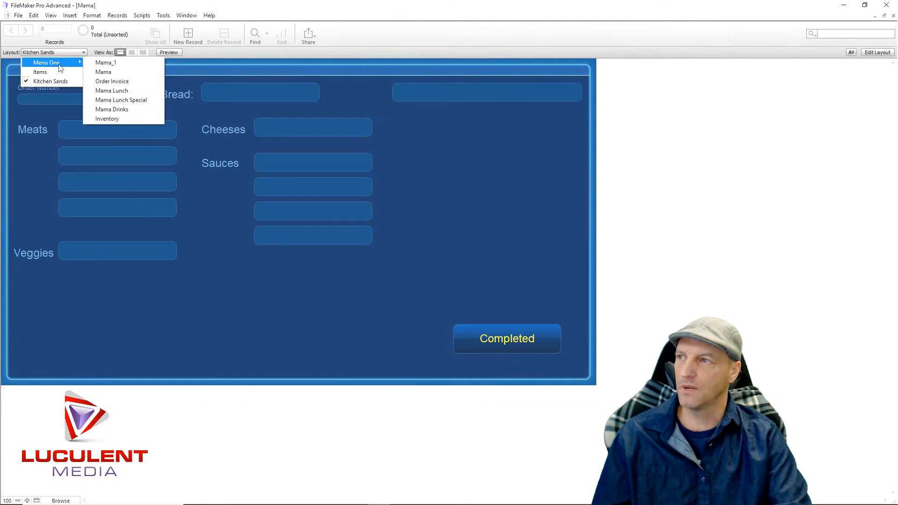
pyautogui.click(117, 91)
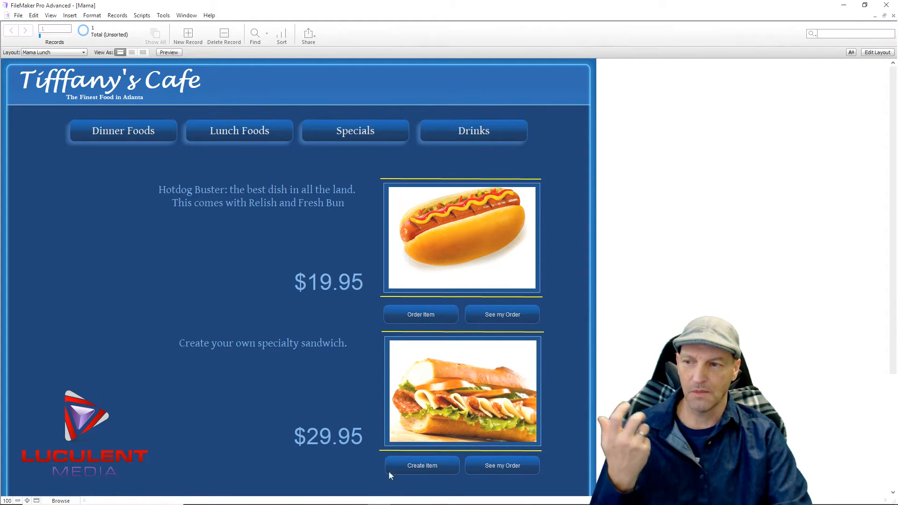
pyautogui.click(416, 466)
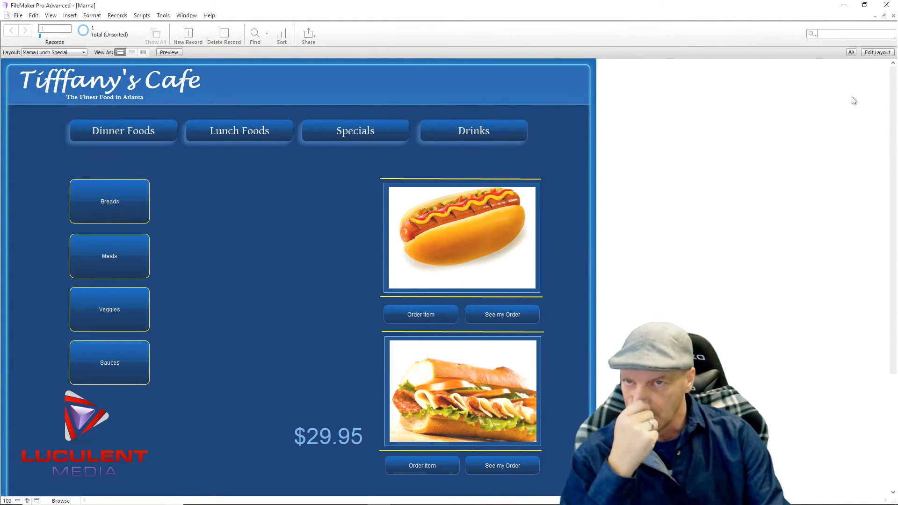
# Switch to the Inventory layout and show all of its records.
pyautogui.click(83, 52)
pyautogui.moveTo(64, 65)
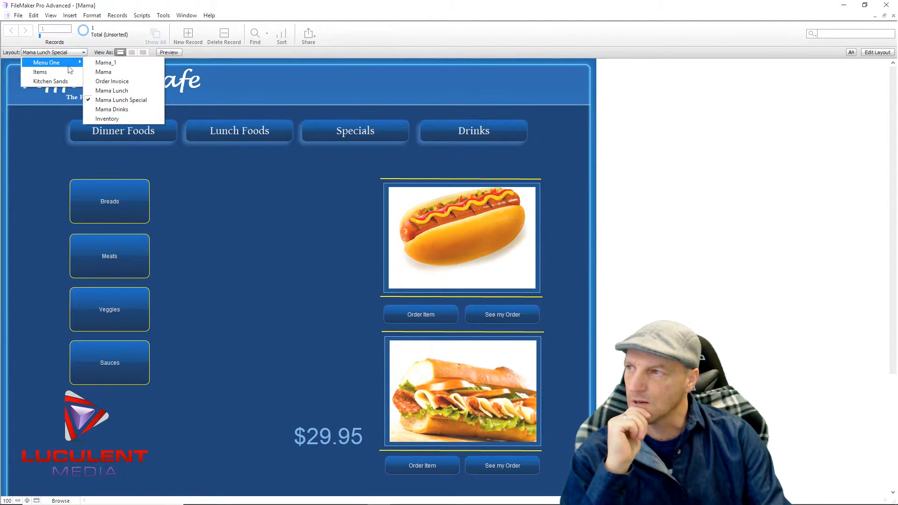
pyautogui.click(117, 119)
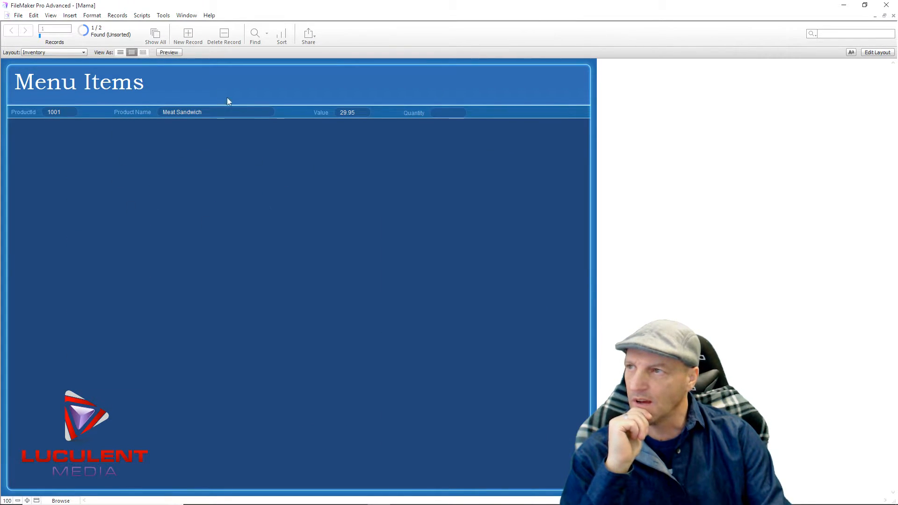
pyautogui.click(155, 35)
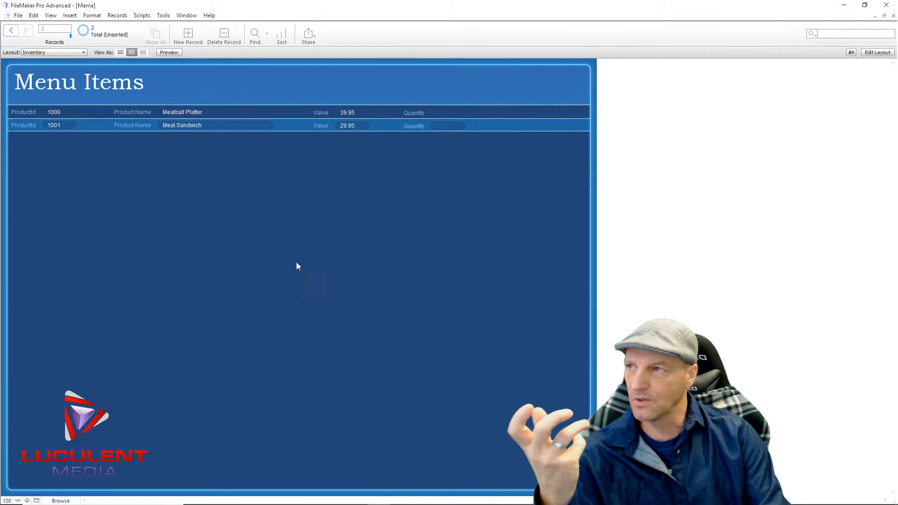
# Add an inventory record with the product name White and the value 1.0.
pyautogui.click(196, 41)
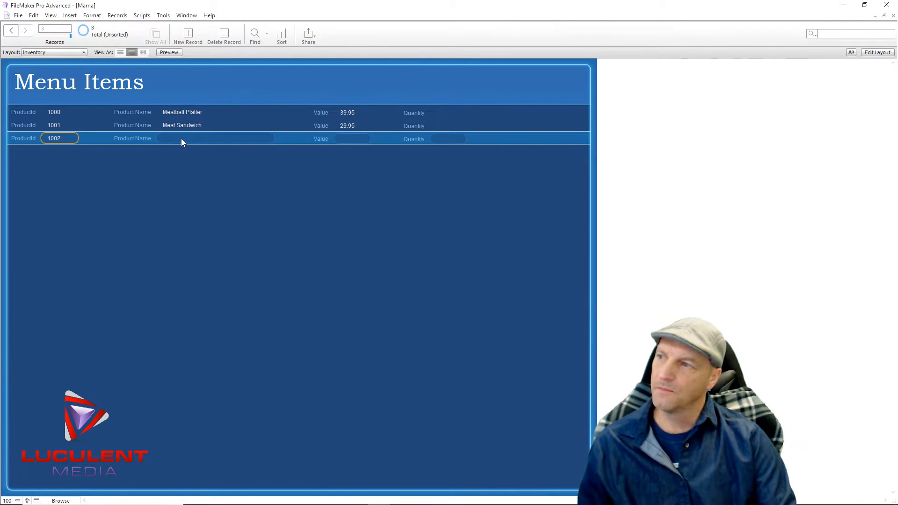
pyautogui.click(179, 137)
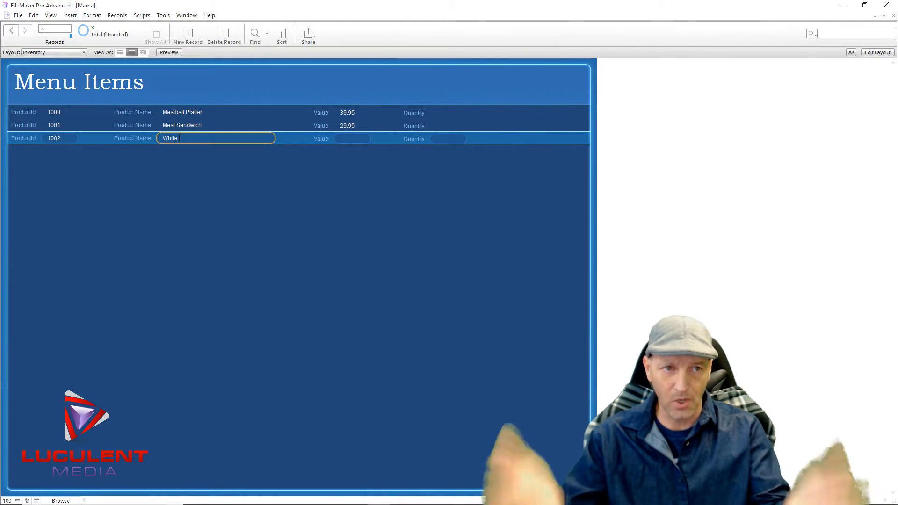
pyautogui.click(349, 139)
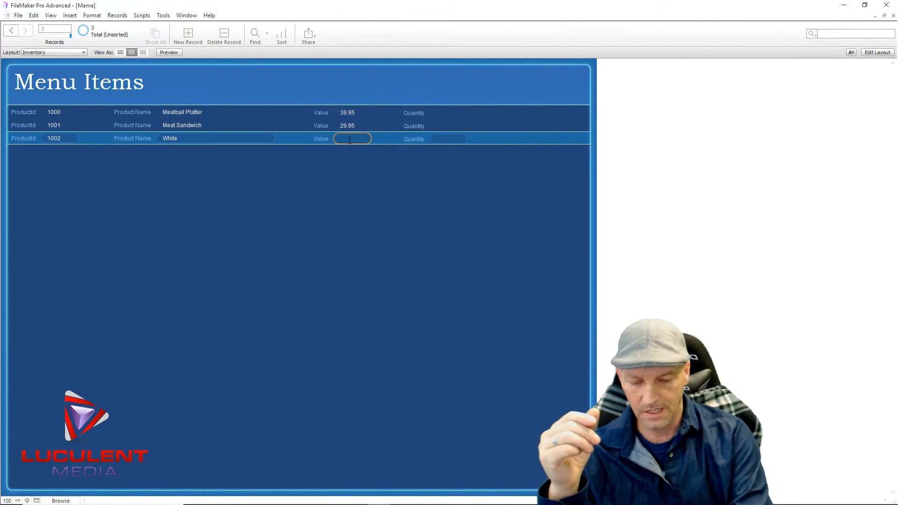
pyautogui.write('.0')
pyautogui.click(370, 219)
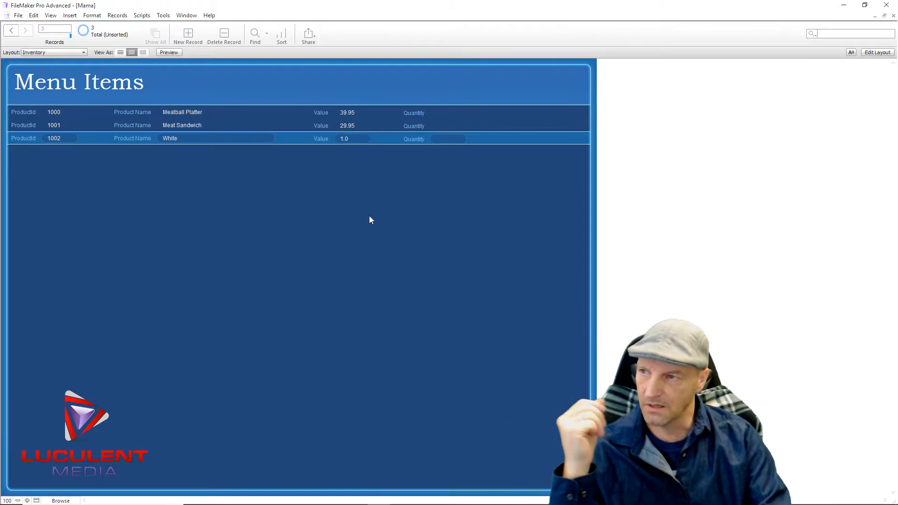
# Add an inventory record with the product name Chicken and the value 1.0.
pyautogui.click(188, 35)
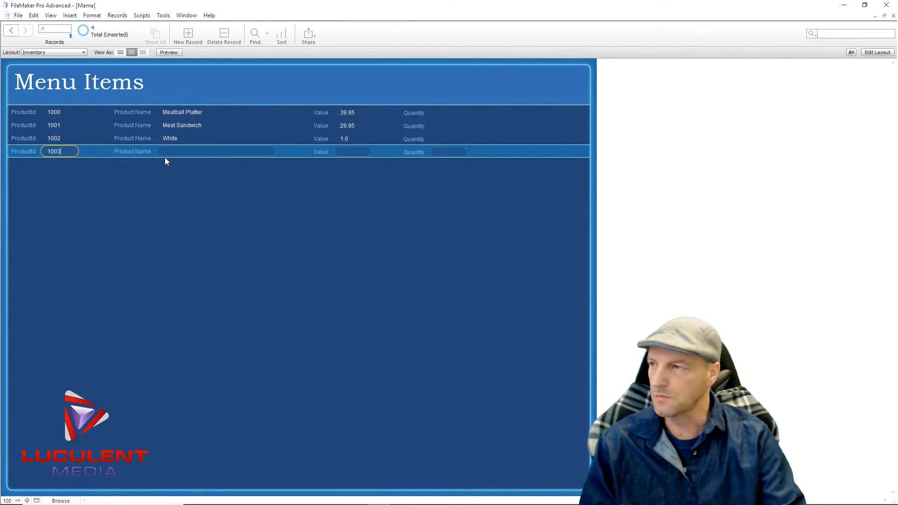
pyautogui.click(183, 152)
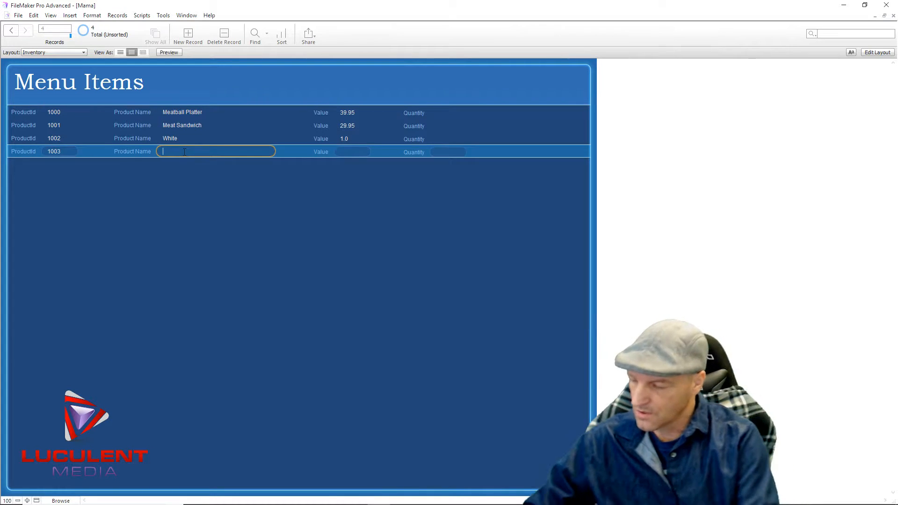
pyautogui.write('Ch')
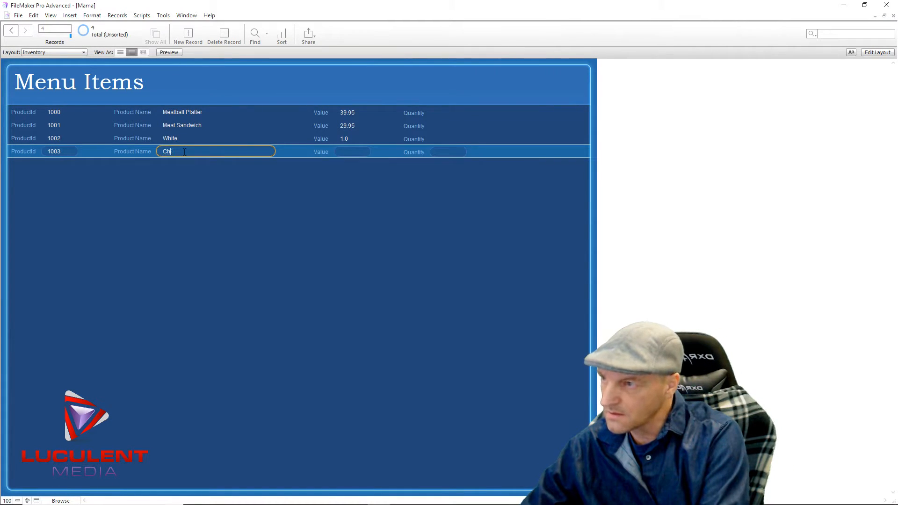
pyautogui.write('icken')
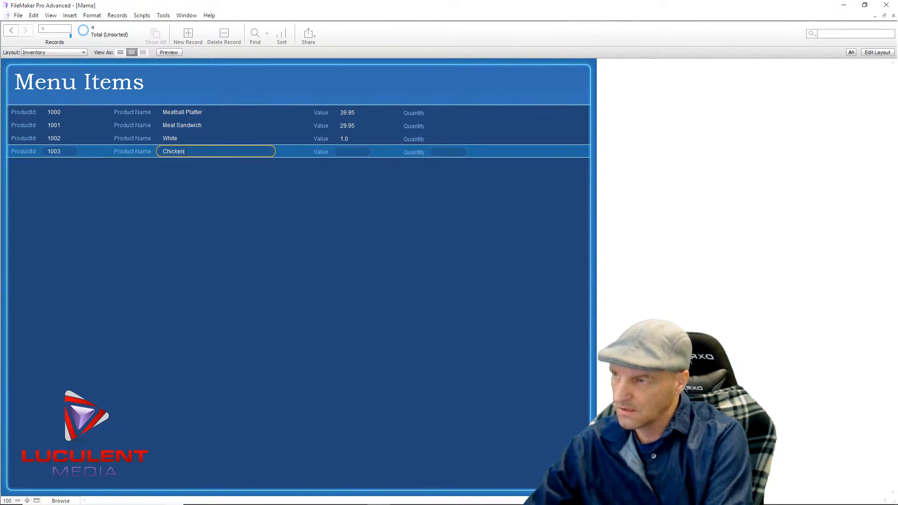
pyautogui.click(350, 154)
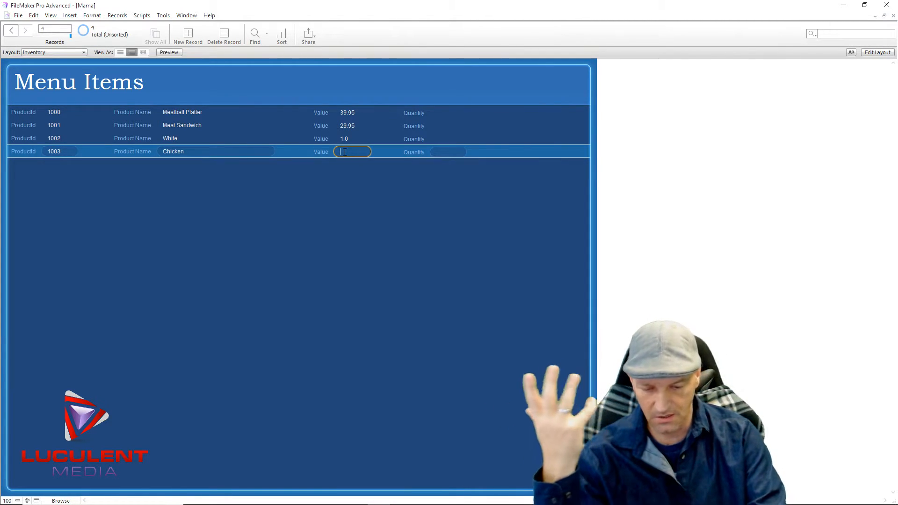
pyautogui.write('1.0')
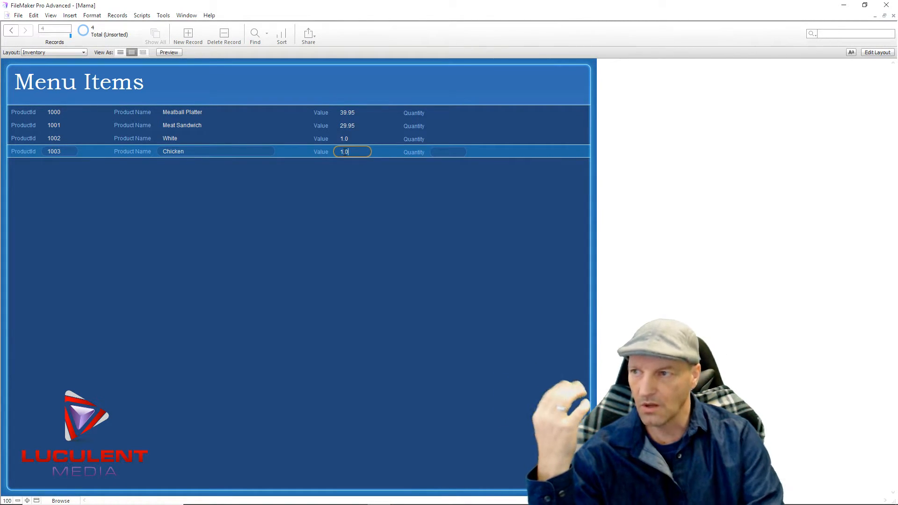
pyautogui.click(248, 196)
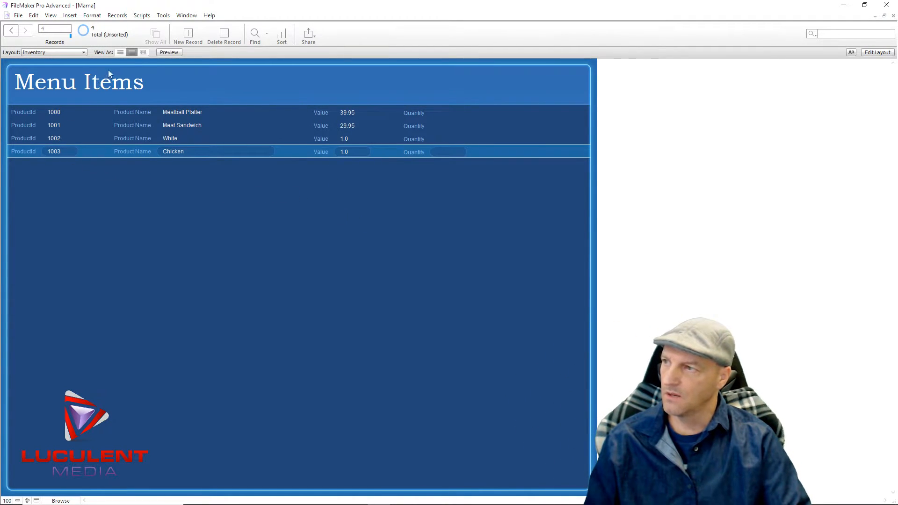
# Add an inventory record with the product name American and the value .75.
pyautogui.click(188, 35)
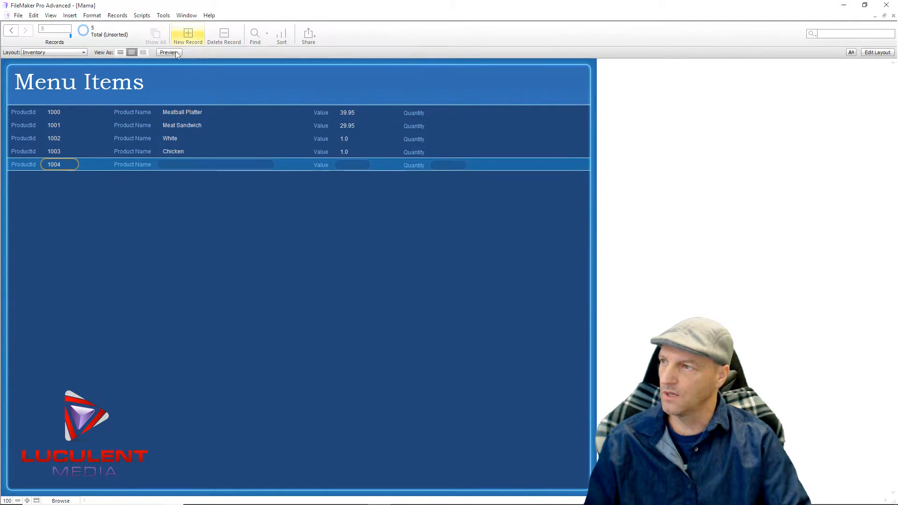
pyautogui.click(172, 164)
pyautogui.write('American')
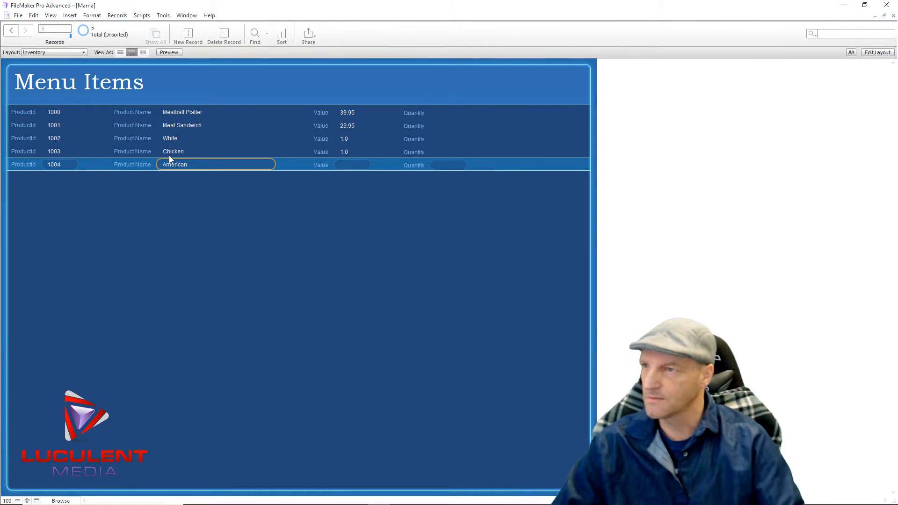
pyautogui.click(357, 165)
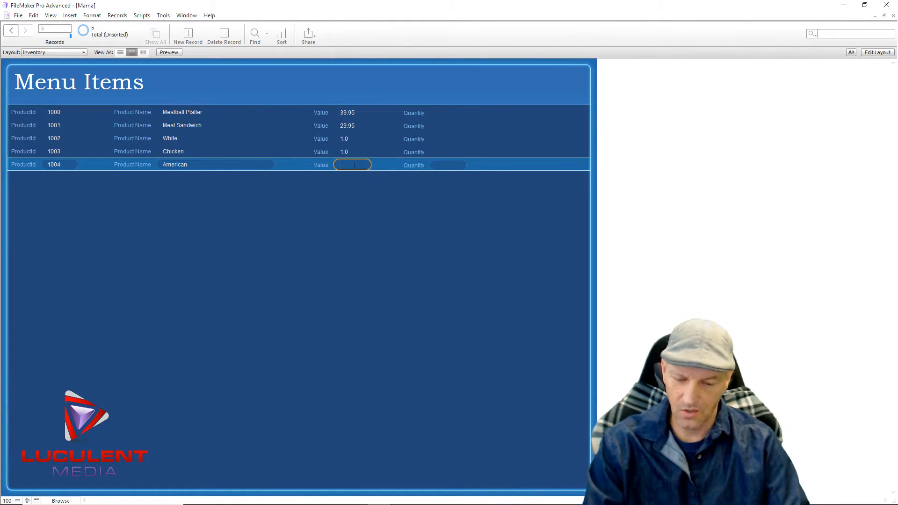
pyautogui.write('.75')
pyautogui.click(378, 243)
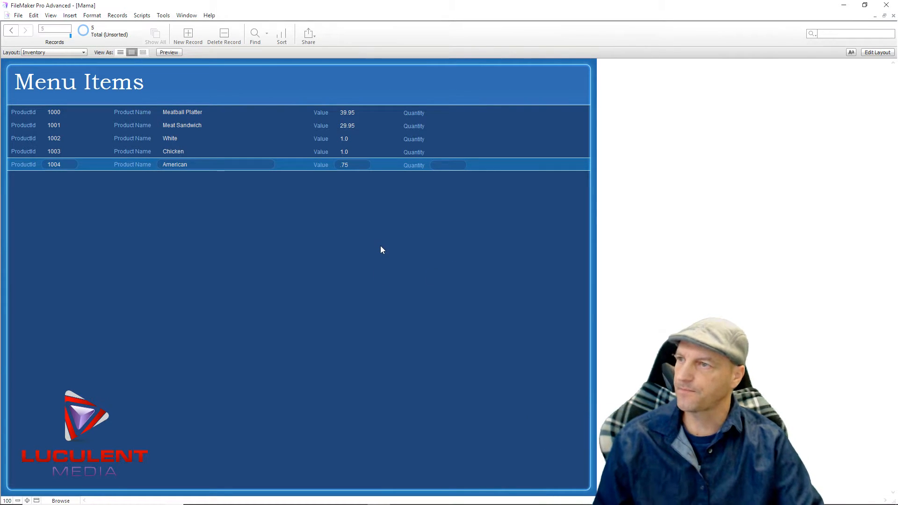
# Go to the Mama Lunch layout, open the specialty sandwich's create-item page and show its Breads choices.
pyautogui.click(84, 53)
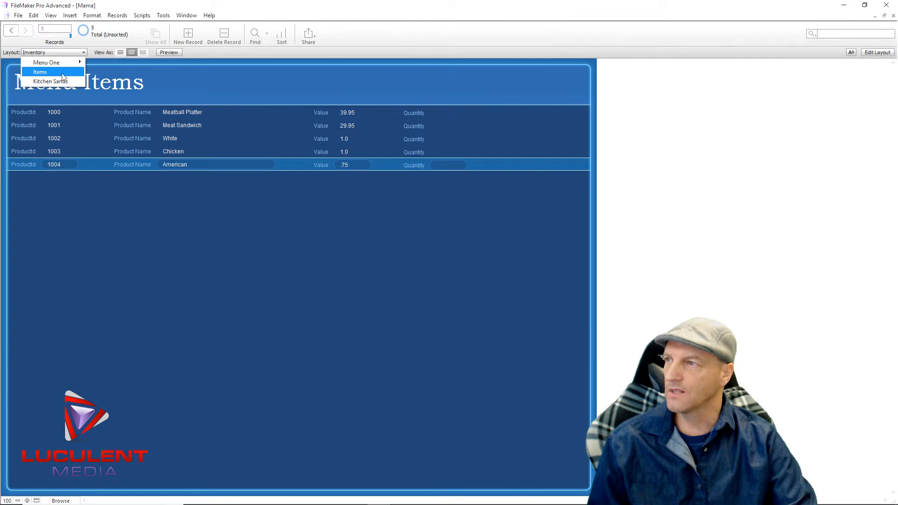
pyautogui.moveTo(70, 63)
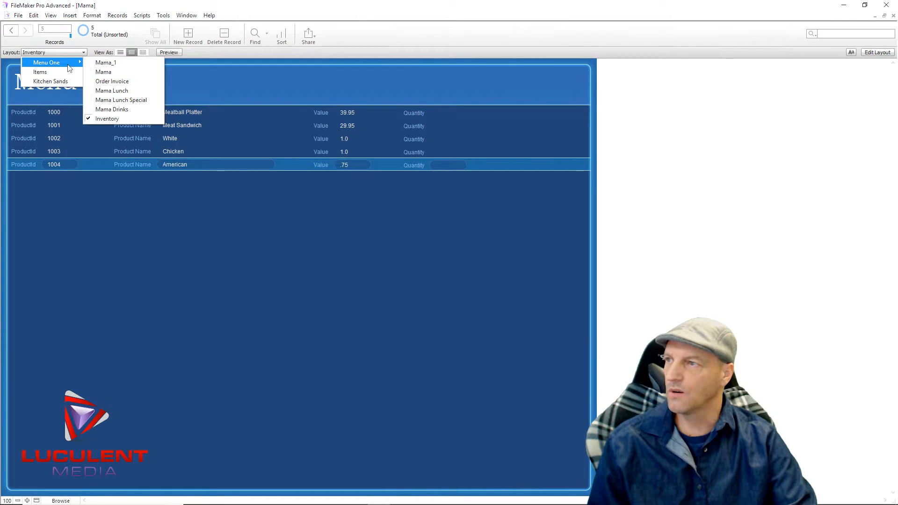
pyautogui.click(105, 94)
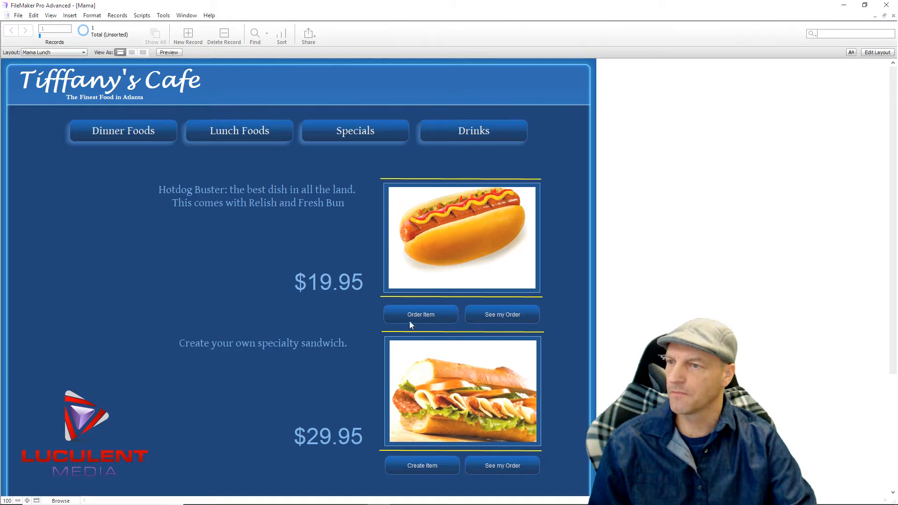
pyautogui.click(437, 462)
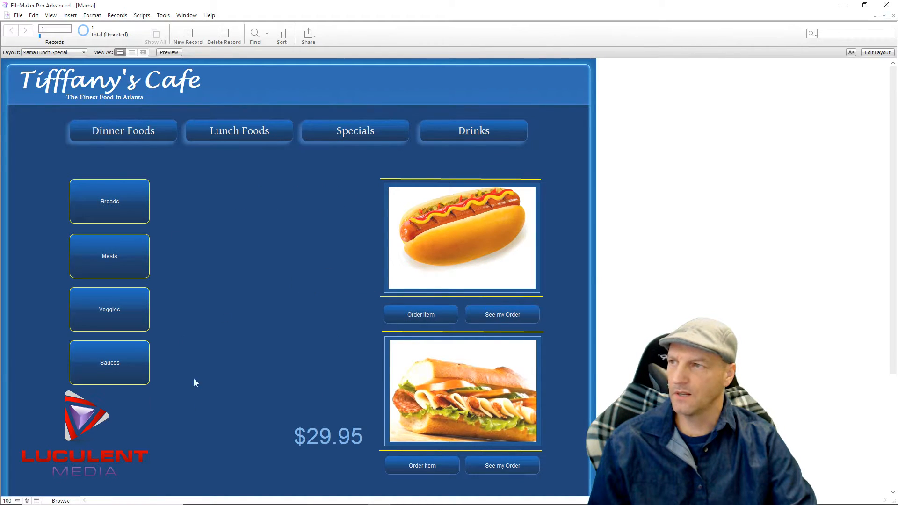
pyautogui.click(132, 202)
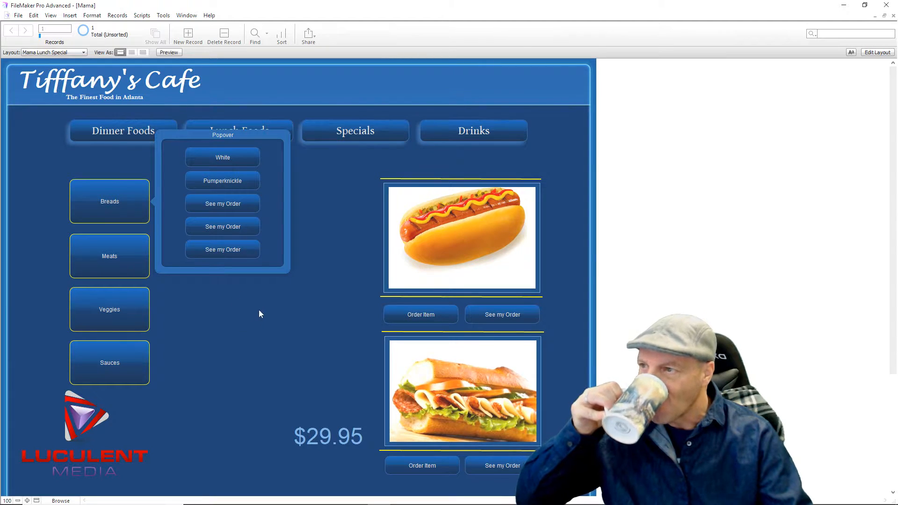
# Edit the Mama Lunch Special layout and choose Perform Script as the action of the White button in the Breads popover.
pyautogui.click(872, 54)
pyautogui.click(121, 212)
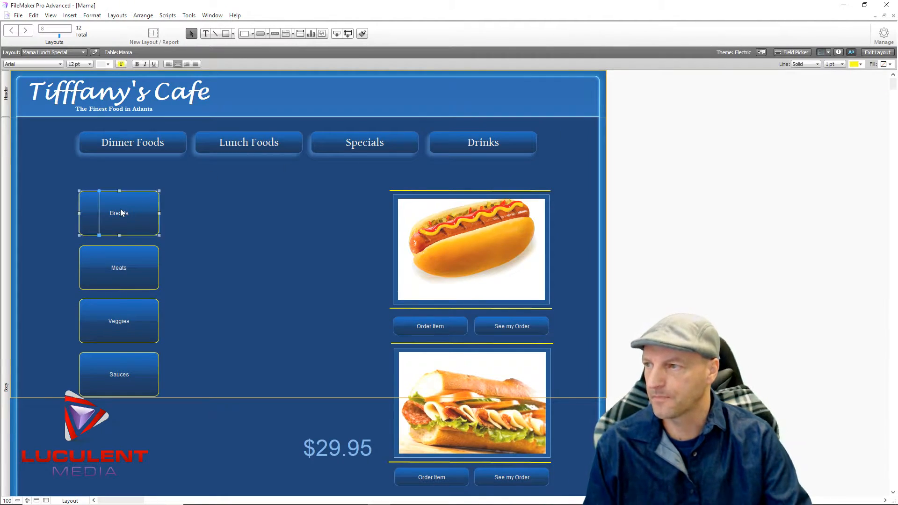
pyautogui.doubleClick(121, 212)
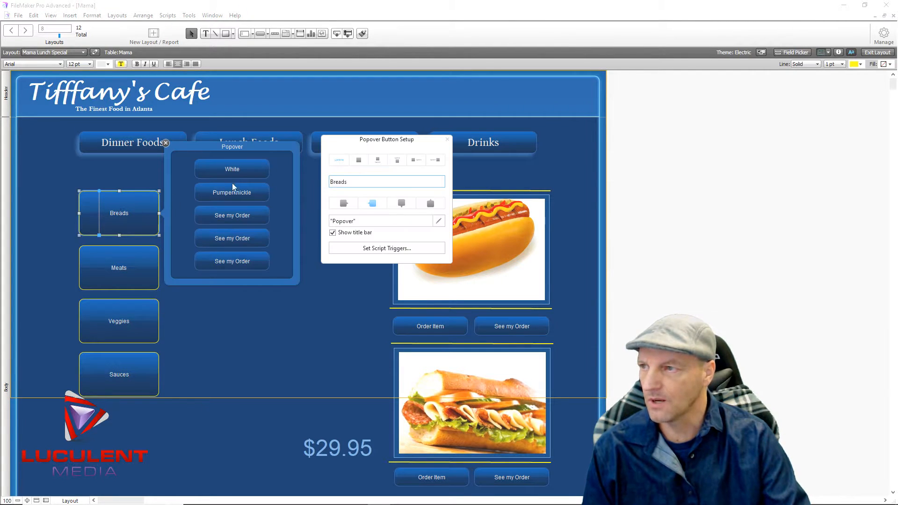
pyautogui.doubleClick(260, 170)
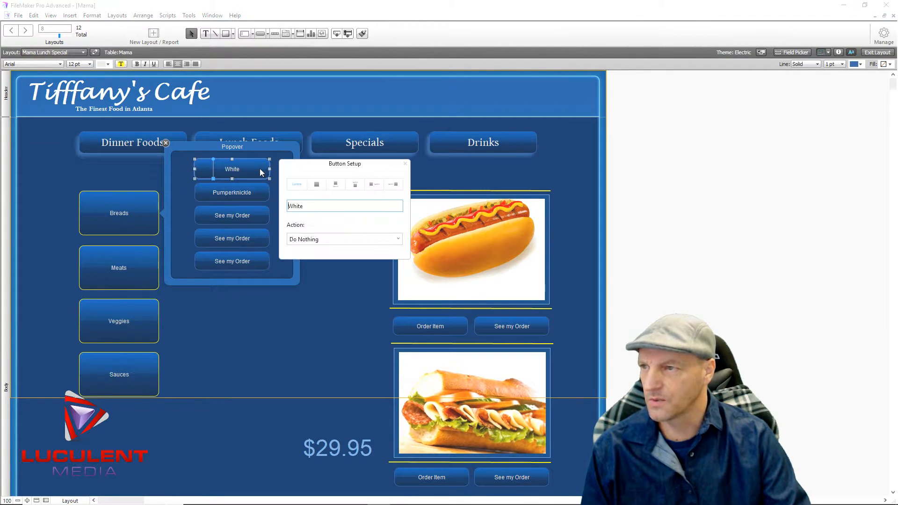
pyautogui.click(332, 240)
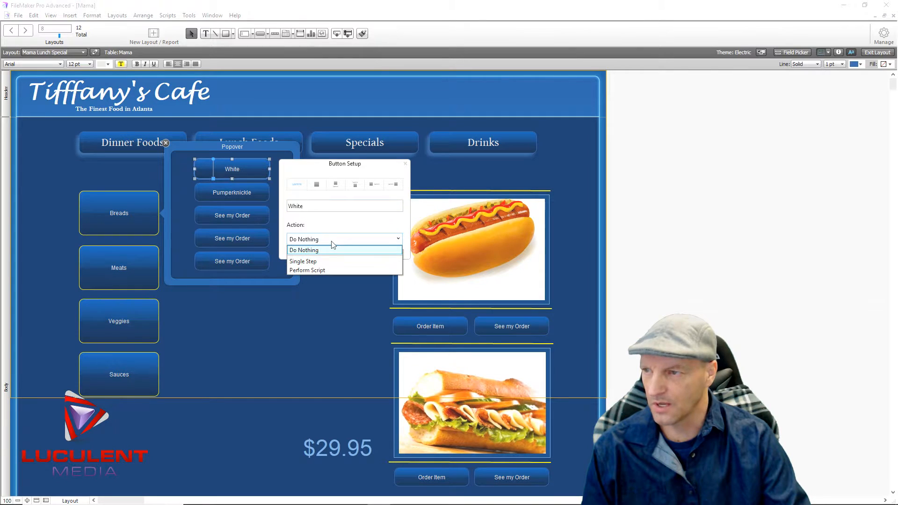
pyautogui.click(329, 270)
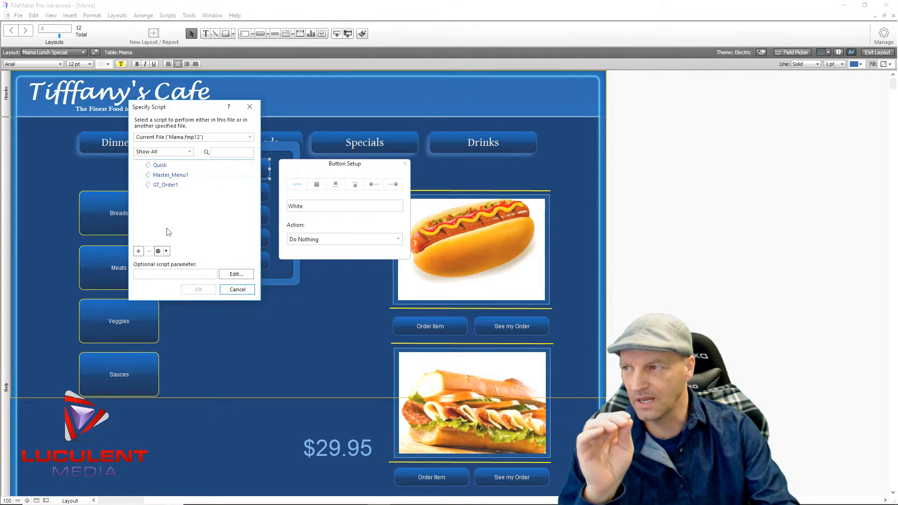
# Create a new script named Sand_Specs for the White button and move its editor clear of the script selection dialog.
pyautogui.click(138, 252)
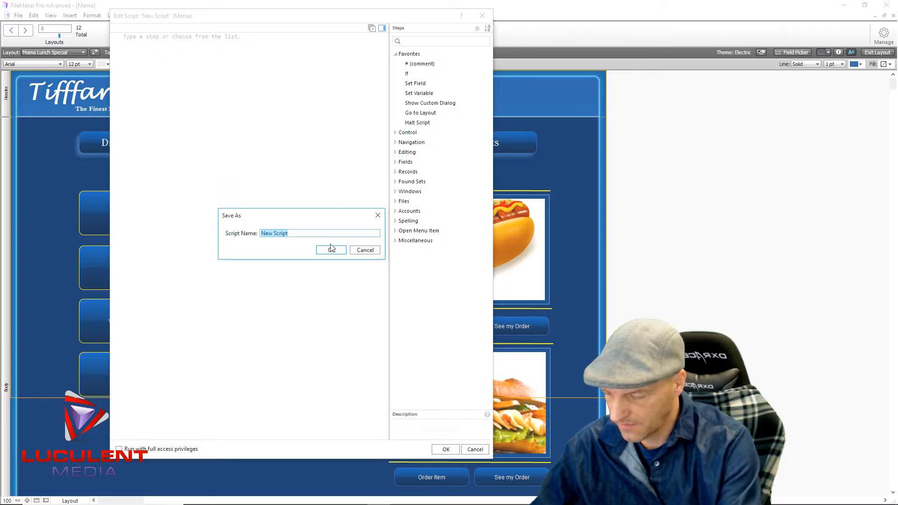
pyautogui.write('Sand')
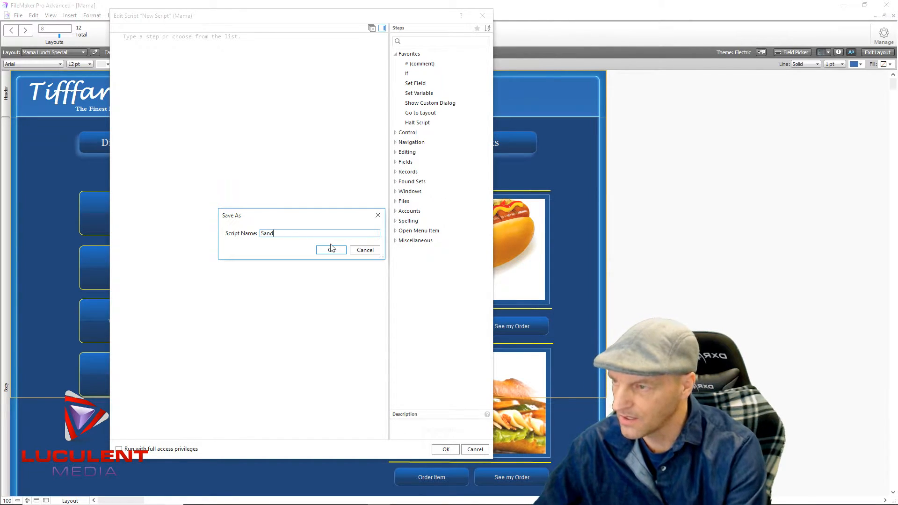
pyautogui.write('_Specs')
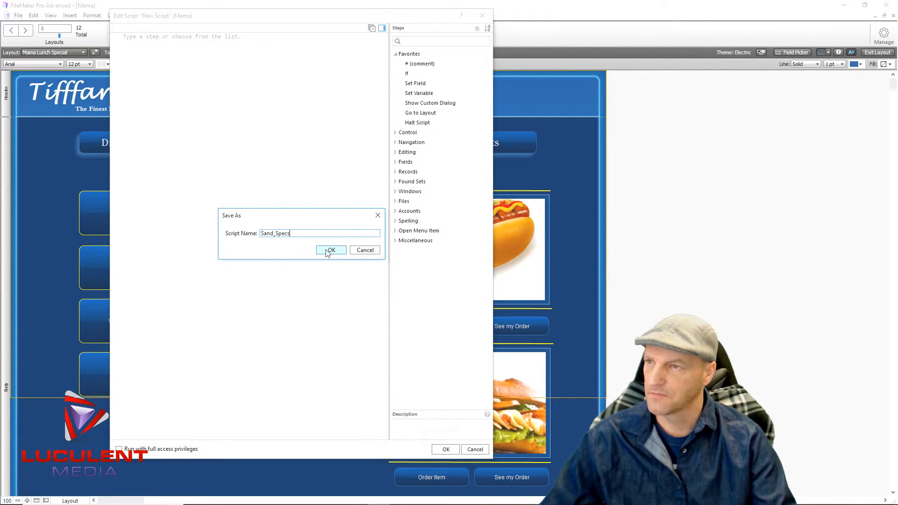
pyautogui.click(329, 251)
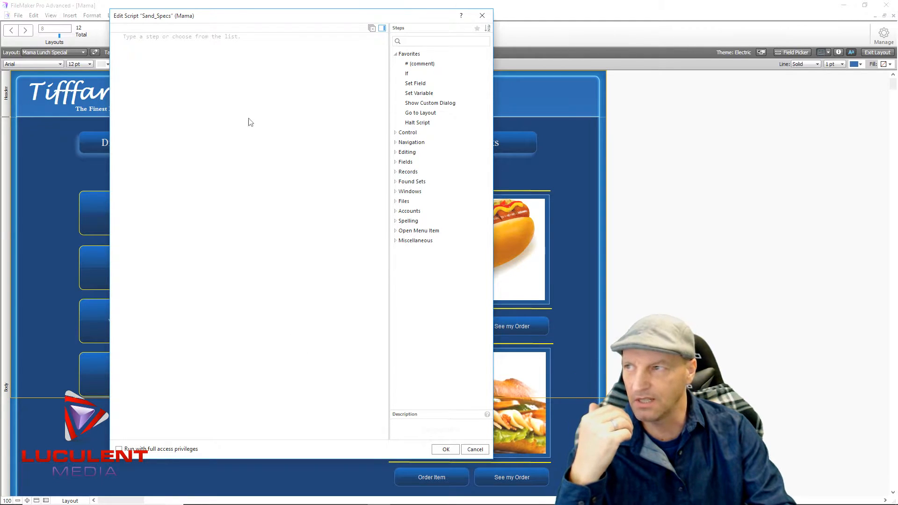
pyautogui.moveTo(236, 16); pyautogui.dragTo(524, 87)
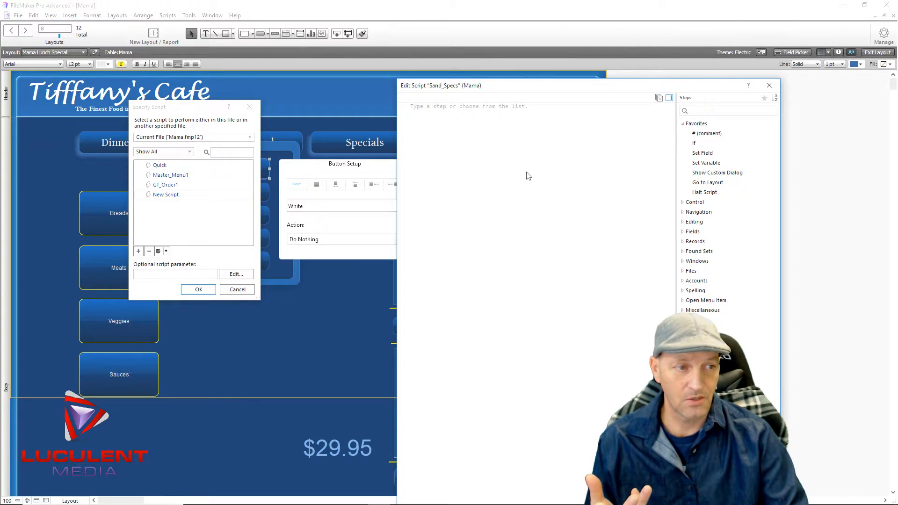
# Add a Set Field step to the script that sets Mama::Product Code to Get ( ScriptParameter ).
pyautogui.doubleClick(706, 154)
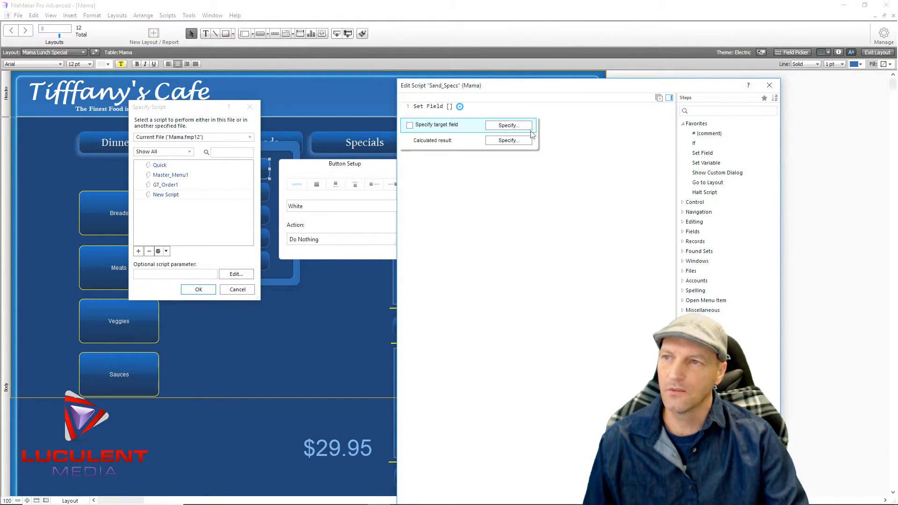
pyautogui.click(508, 125)
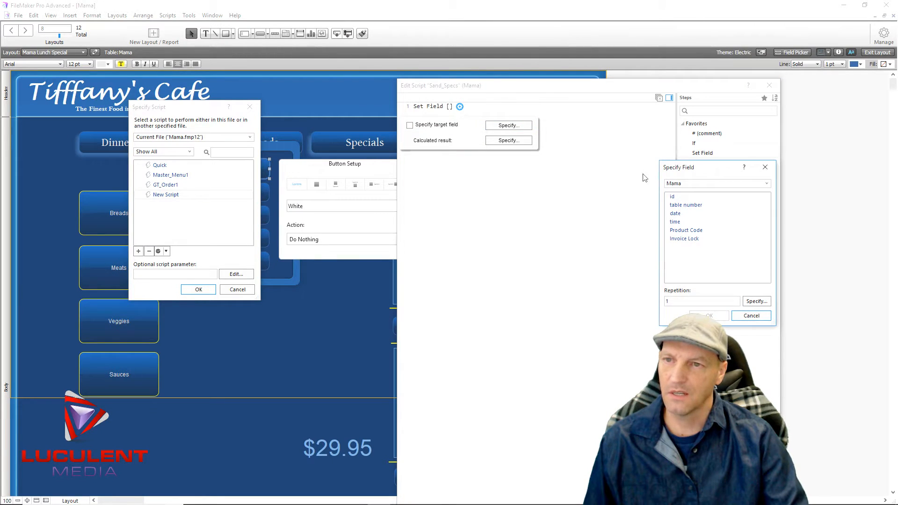
pyautogui.doubleClick(682, 230)
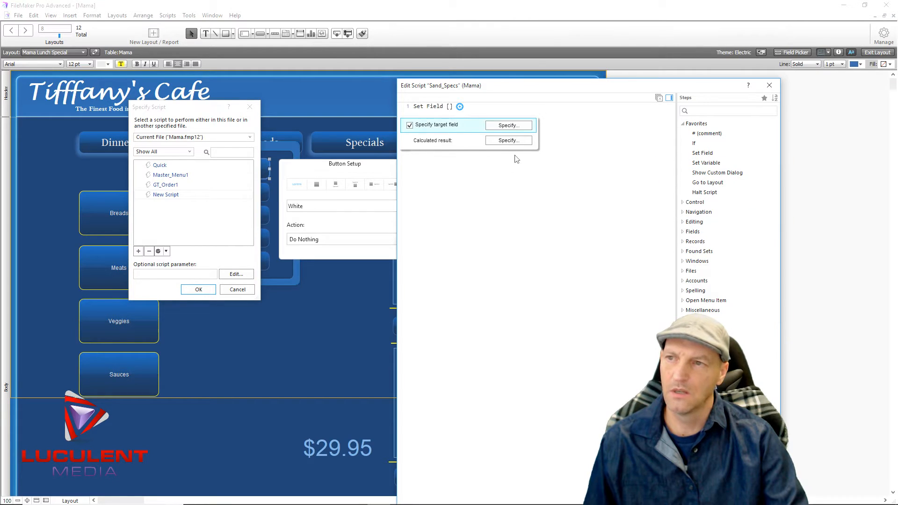
pyautogui.click(527, 142)
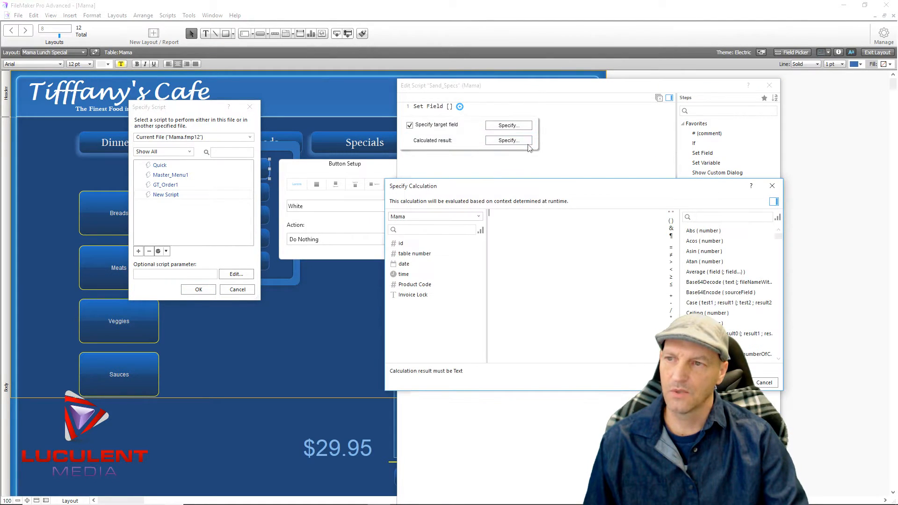
pyautogui.scroll(-12, 743, 273)
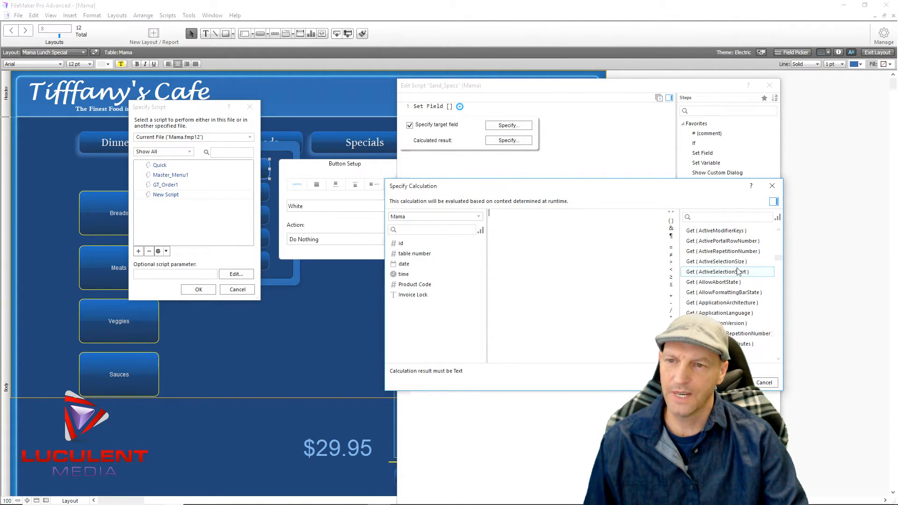
pyautogui.scroll(-3, 738, 272)
pyautogui.scroll(-2, 738, 272)
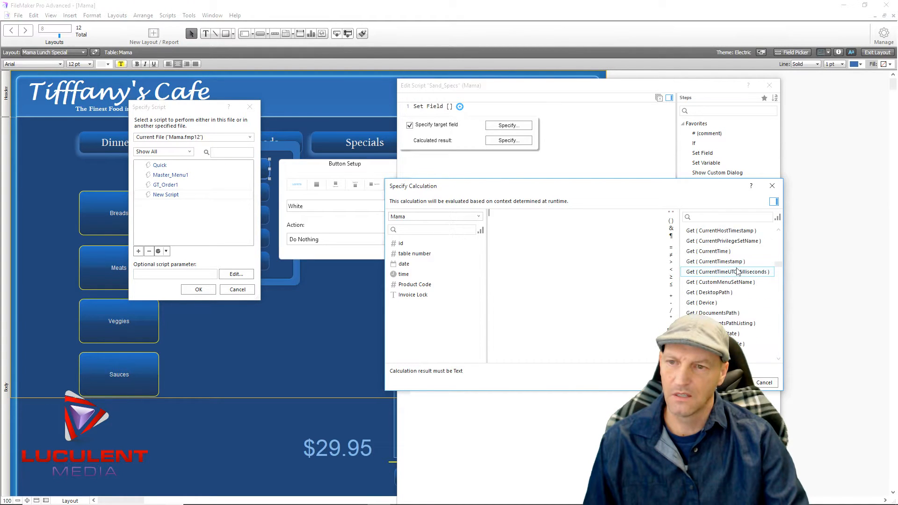
pyautogui.scroll(-10, 738, 270)
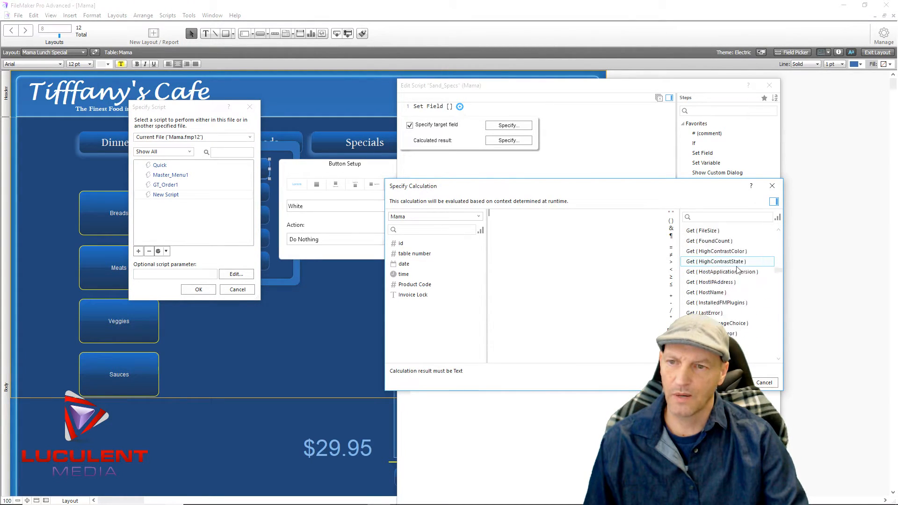
pyautogui.scroll(-4, 737, 271)
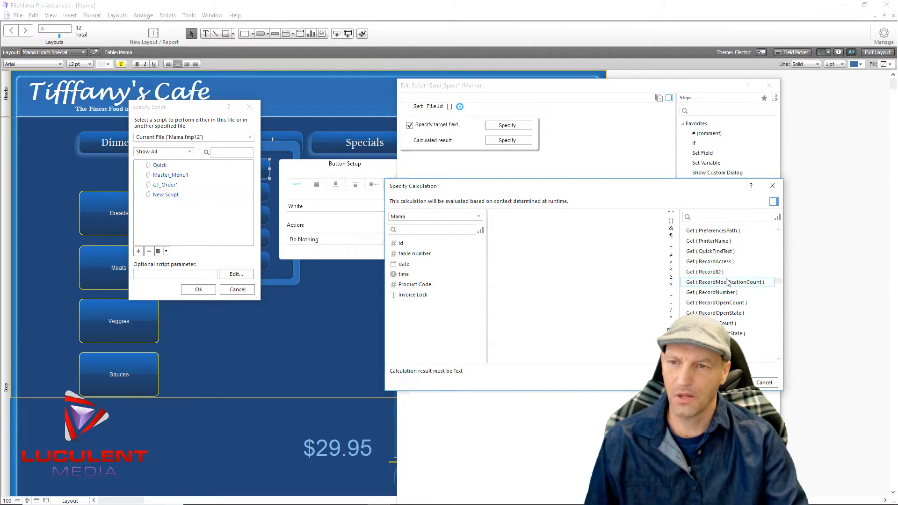
pyautogui.scroll(-1, 719, 296)
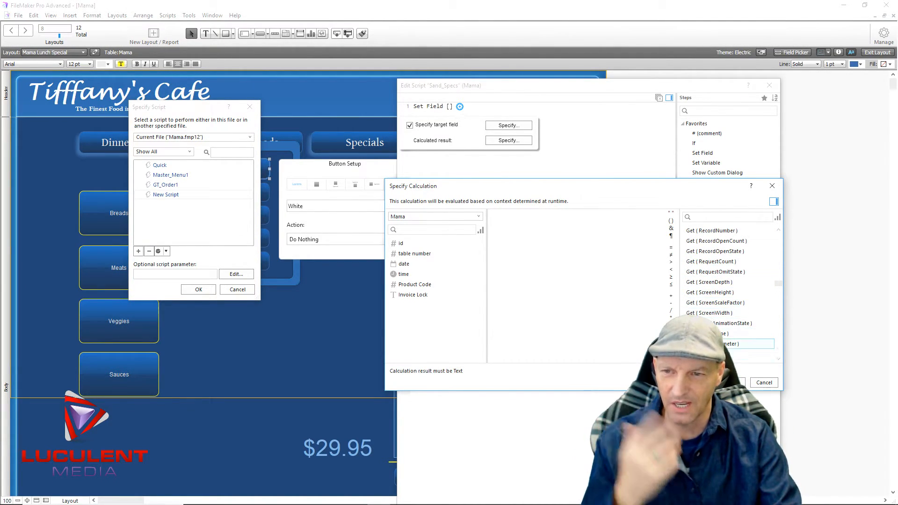
pyautogui.doubleClick(743, 344)
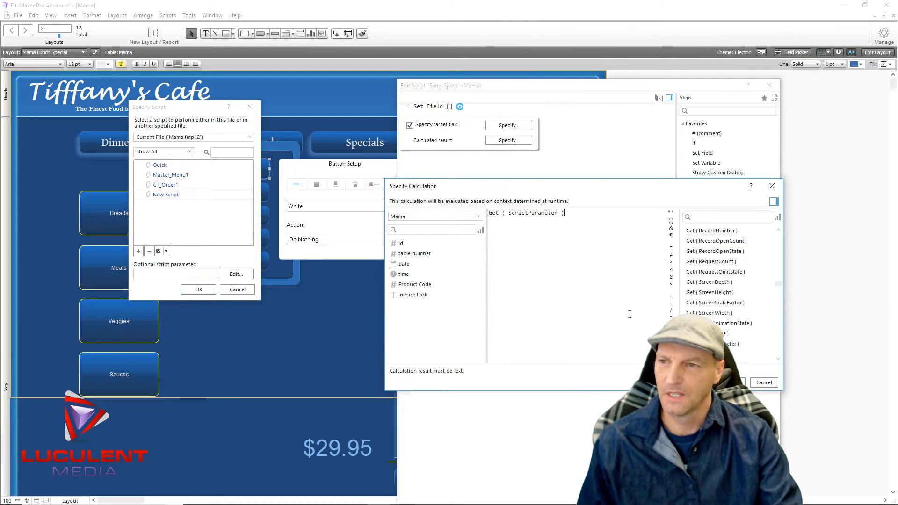
pyautogui.click(731, 383)
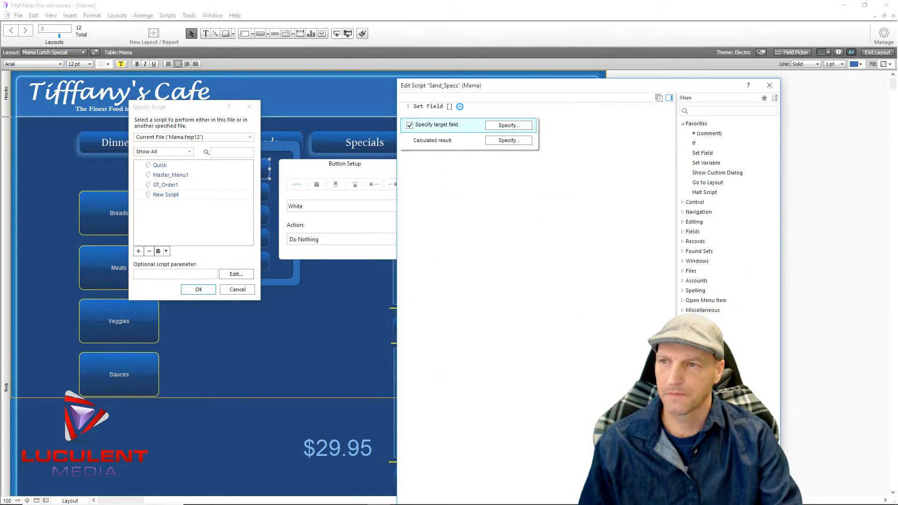
pyautogui.click(575, 318)
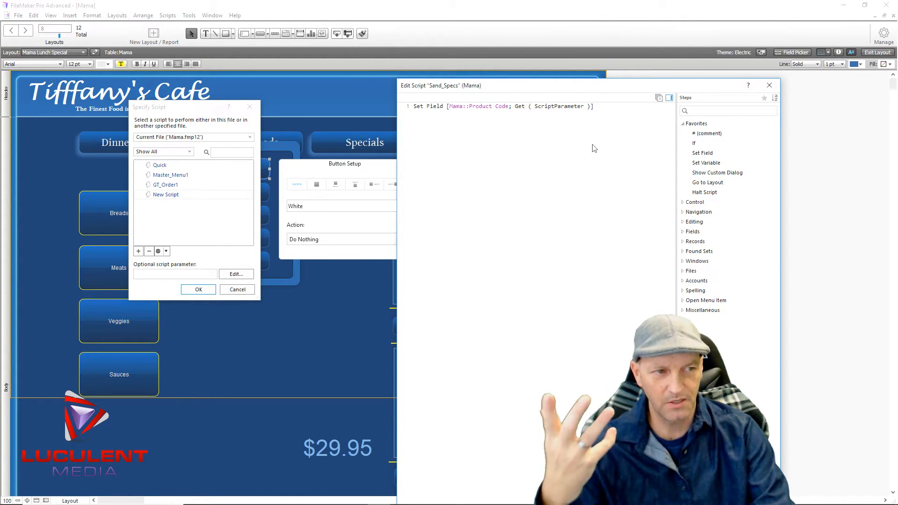
# Add a Set Variable step that stores Mama::Product Code in the variable $product.
pyautogui.doubleClick(704, 163)
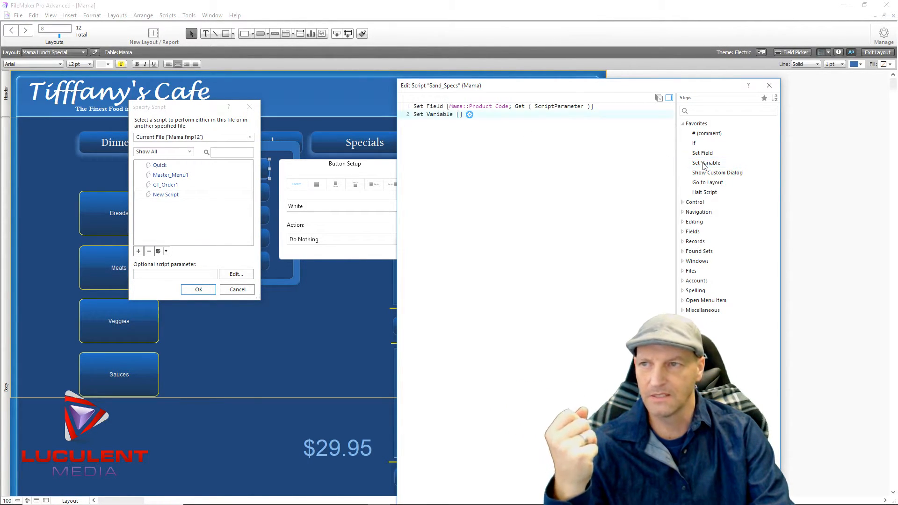
pyautogui.click(469, 115)
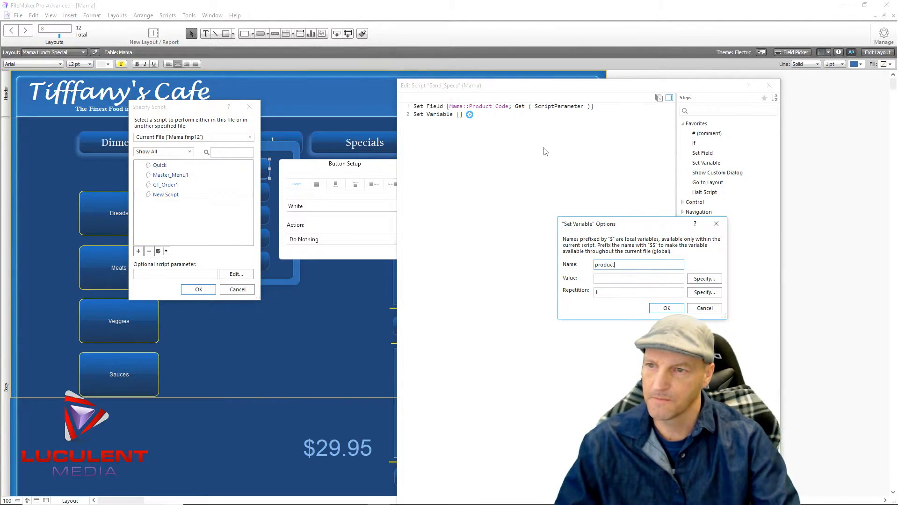
pyautogui.click(697, 279)
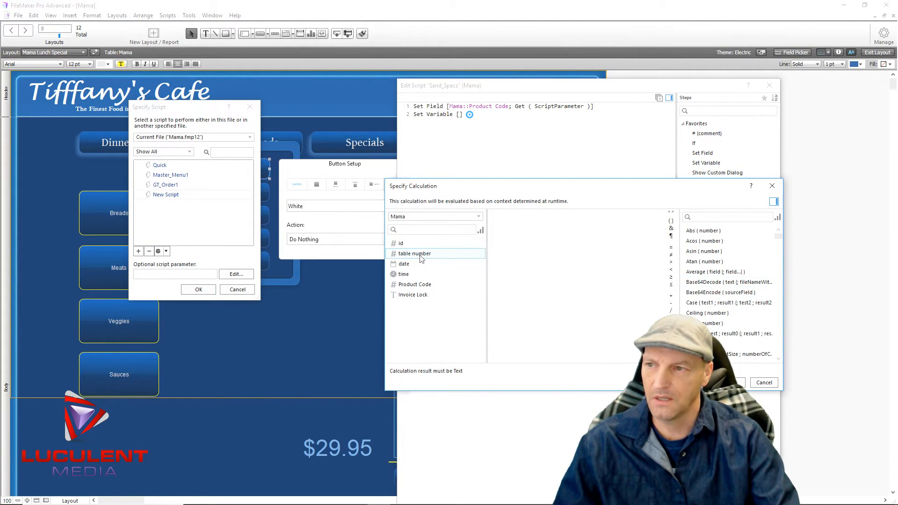
pyautogui.doubleClick(414, 284)
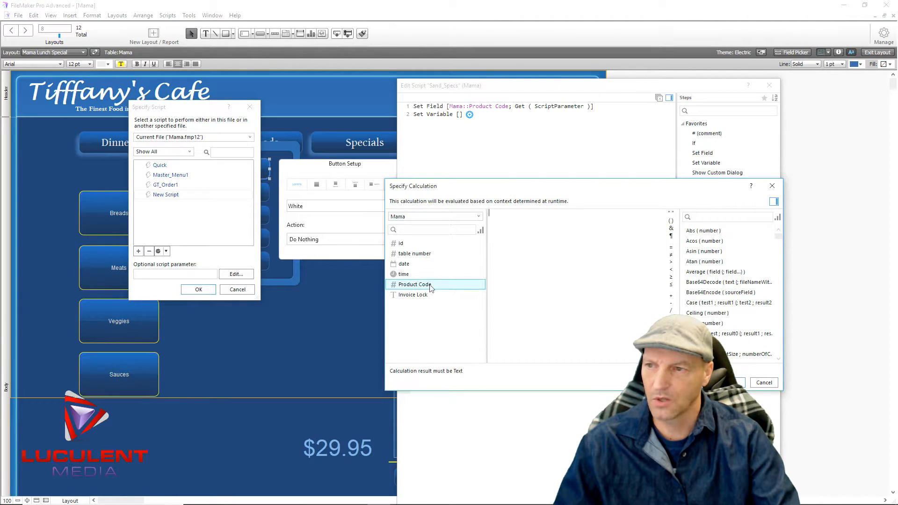
pyautogui.click(731, 383)
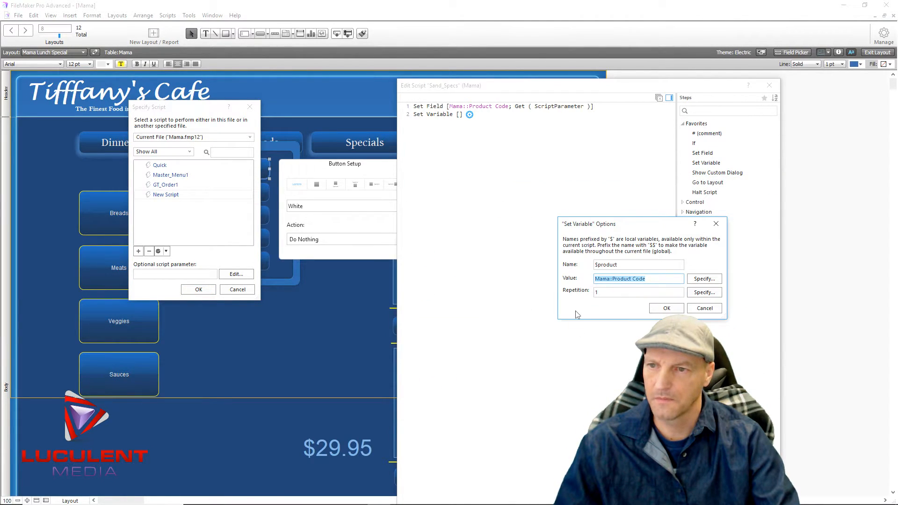
pyautogui.click(651, 311)
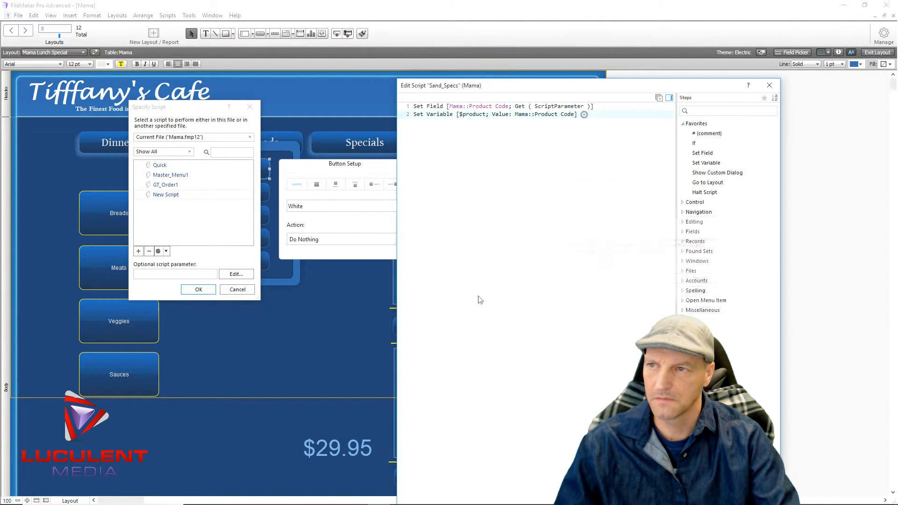
# Add a Set Field step that clears Mama::Product Code with an empty text value "".
pyautogui.doubleClick(710, 153)
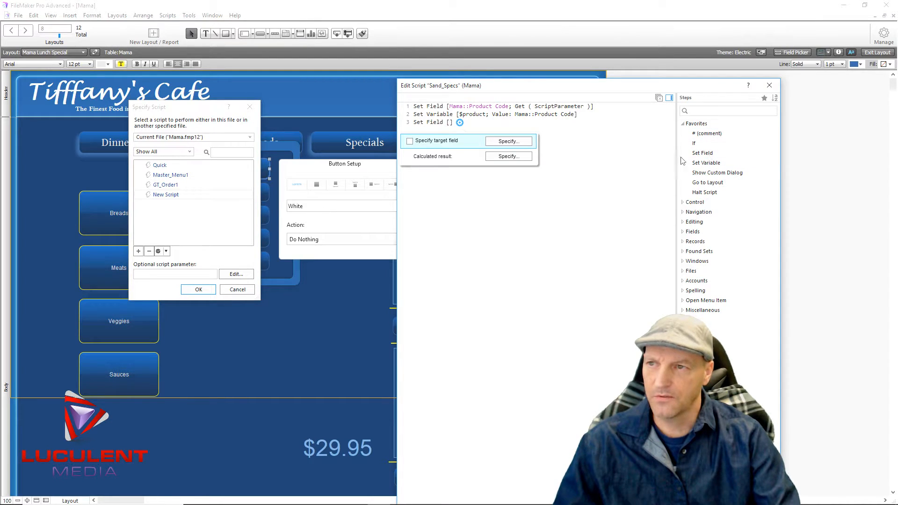
pyautogui.click(514, 142)
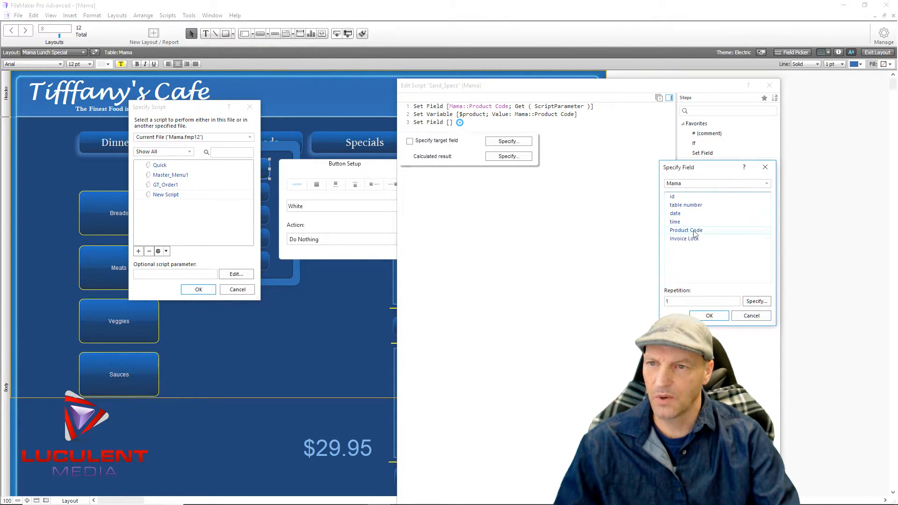
pyautogui.doubleClick(694, 232)
pyautogui.click(528, 158)
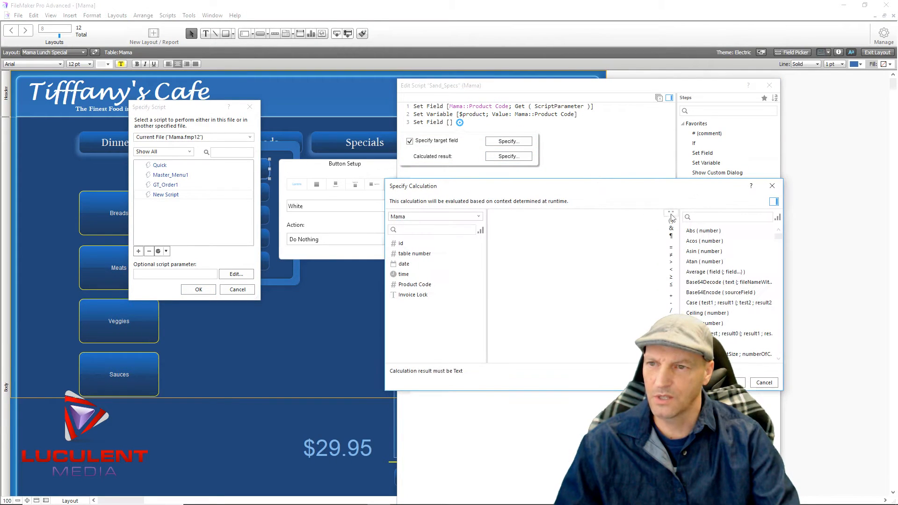
pyautogui.click(732, 382)
pyautogui.click(567, 357)
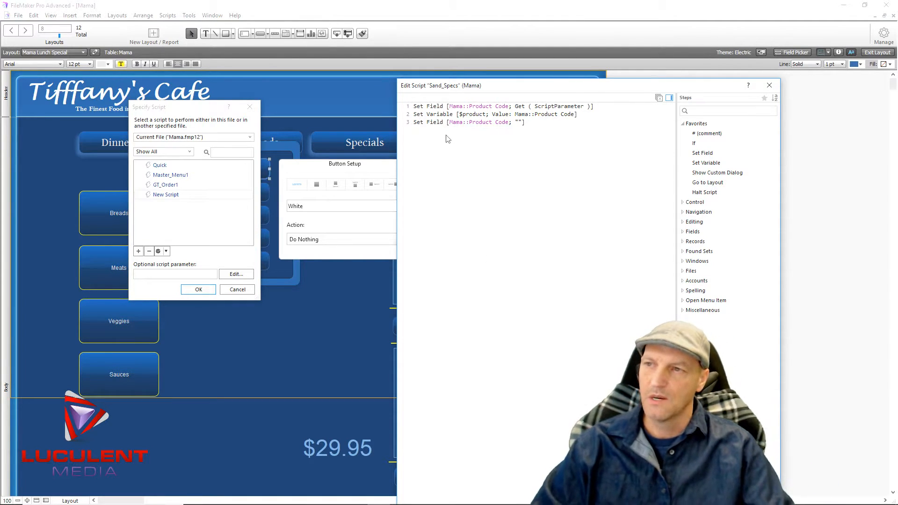
# Add a Freeze Window step after the step that clears the product code.
pyautogui.click(470, 157)
pyautogui.write('Free')
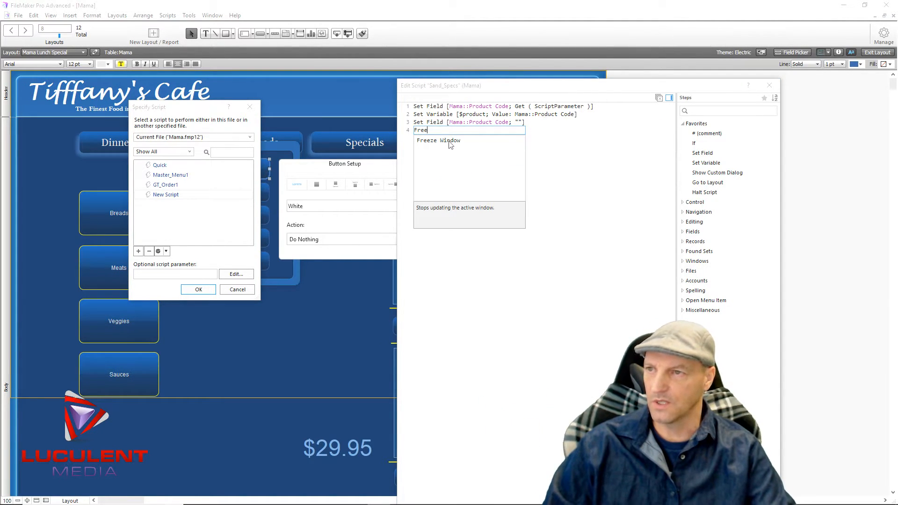
pyautogui.press('Return')
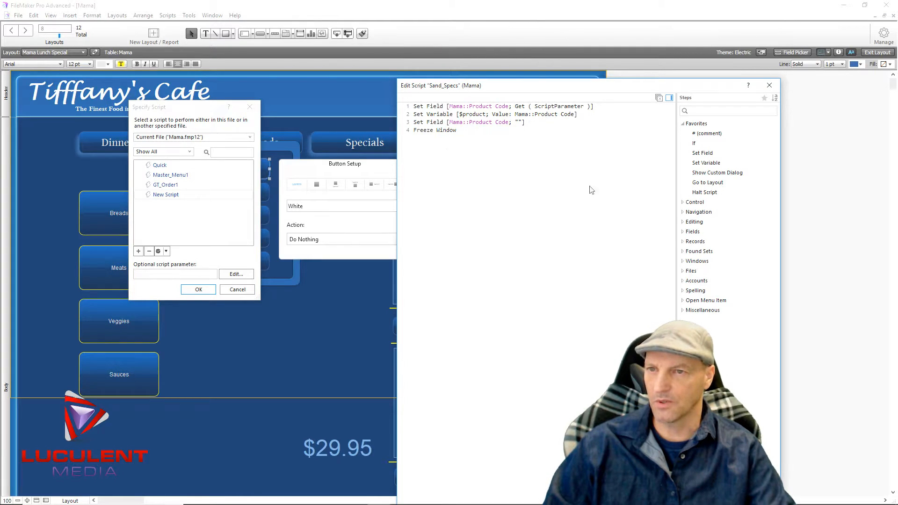
# Add a Go to Layout step that switches to the Inventory layout of the Sales table.
pyautogui.doubleClick(711, 183)
pyautogui.click(498, 140)
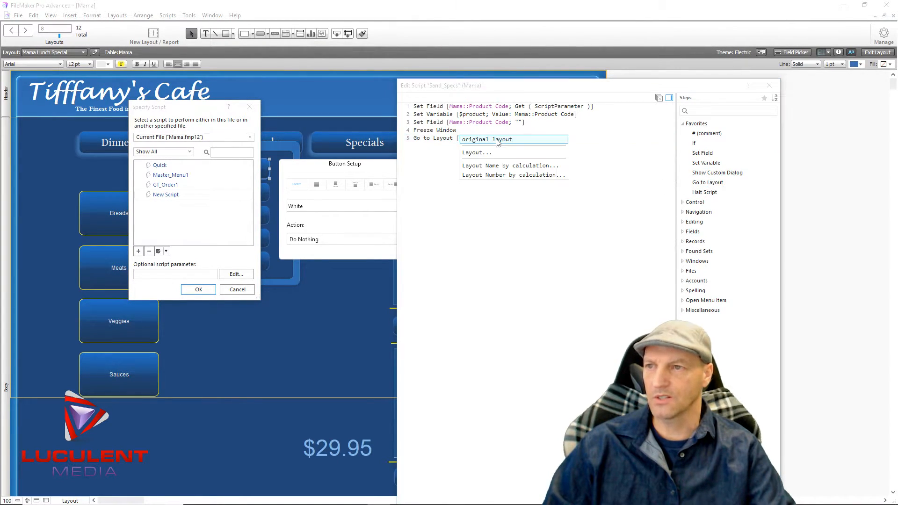
pyautogui.click(474, 154)
pyautogui.scroll(-3, 290, 219)
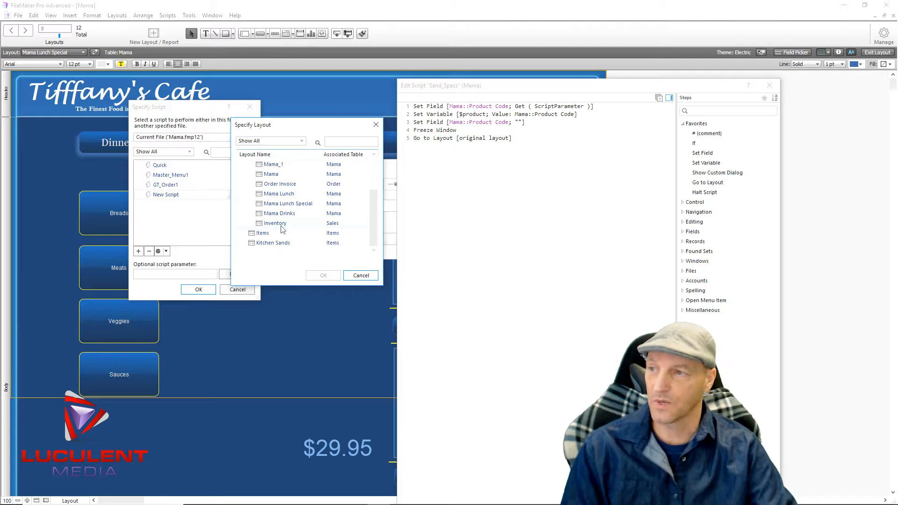
pyautogui.doubleClick(275, 223)
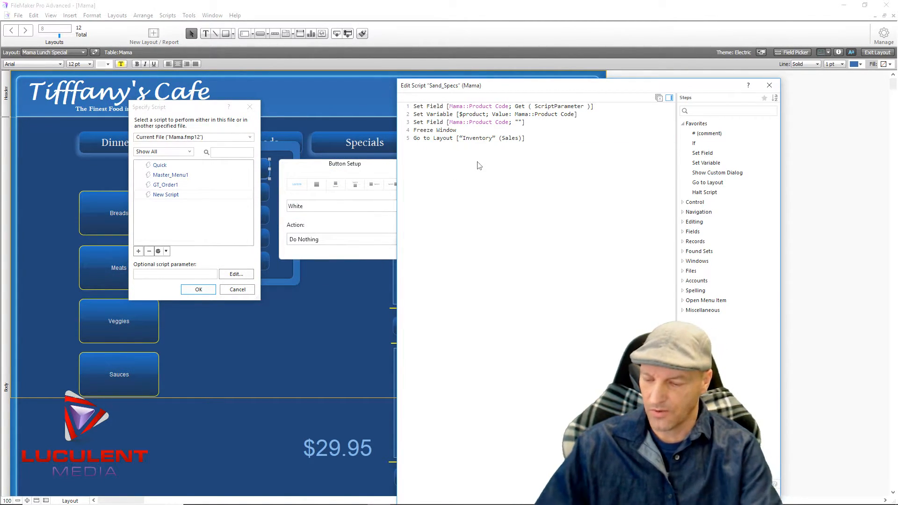
# Add an Enter Find Mode step and turn off its Pause option.
pyautogui.write('Enter')
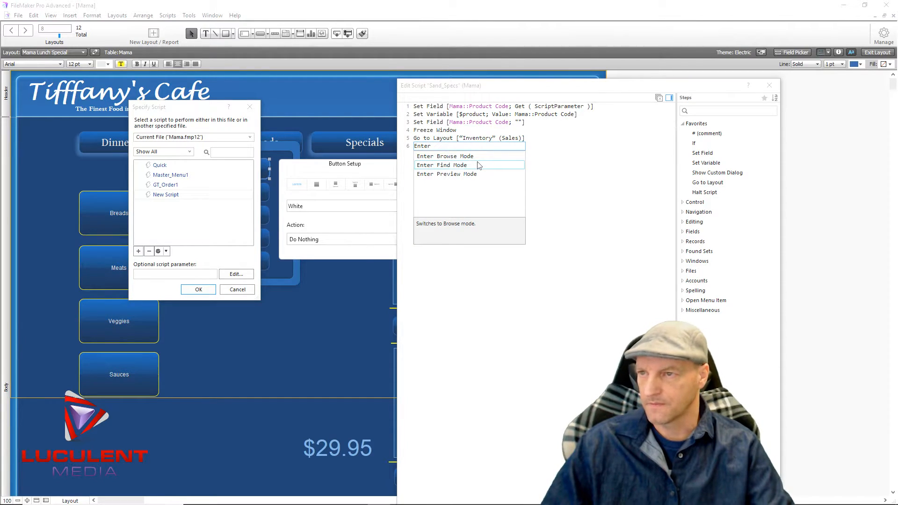
pyautogui.click(449, 166)
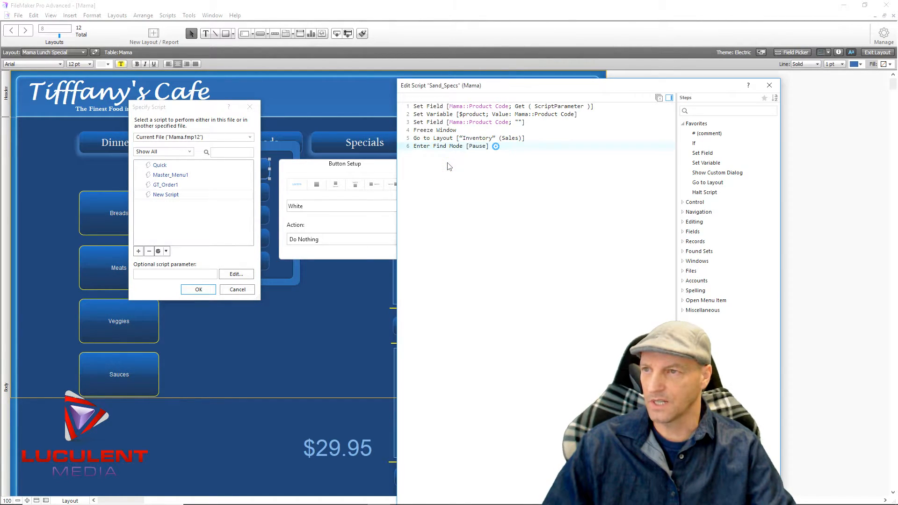
pyautogui.click(496, 147)
pyautogui.click(437, 164)
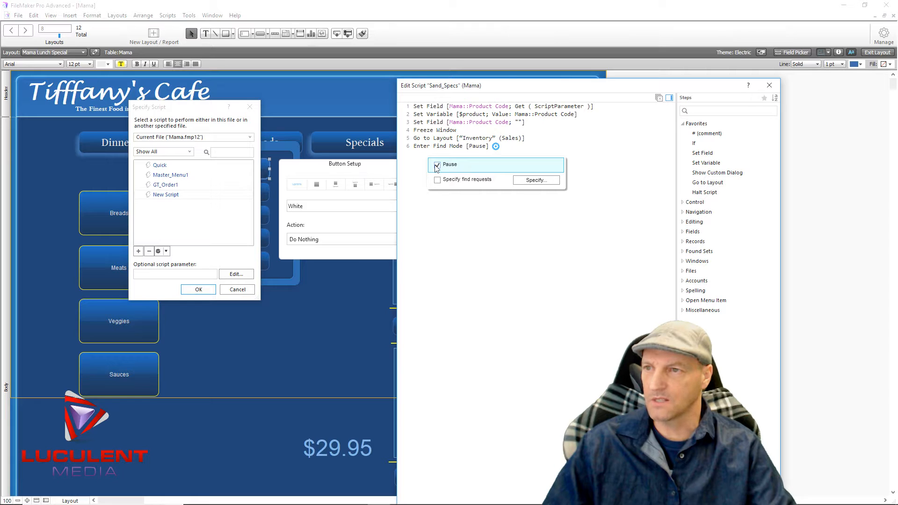
pyautogui.click(480, 248)
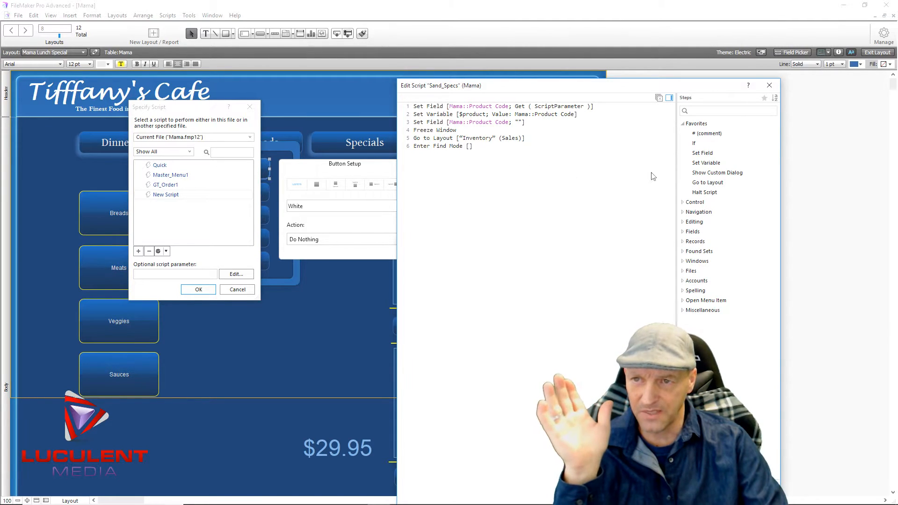
# Add a Set Field step that sets Sales::ProductId to the $product variable.
pyautogui.doubleClick(696, 156)
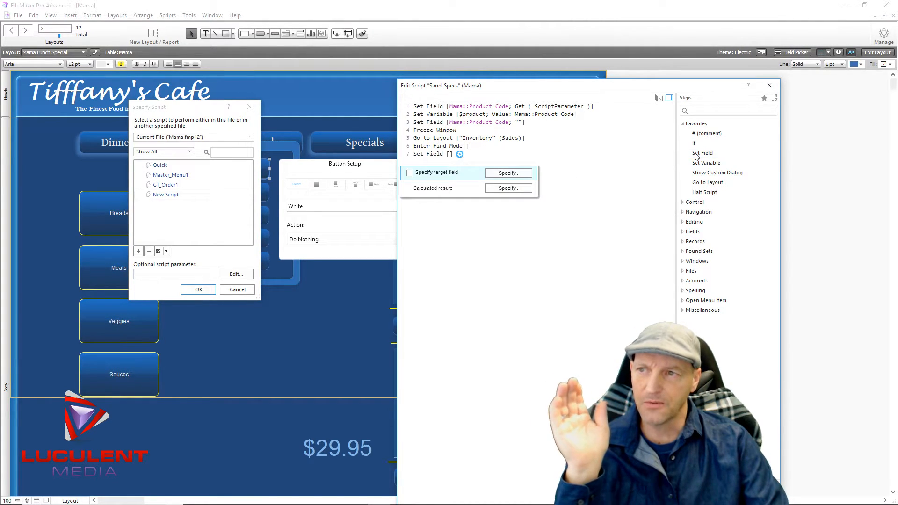
pyautogui.click(517, 173)
pyautogui.click(690, 183)
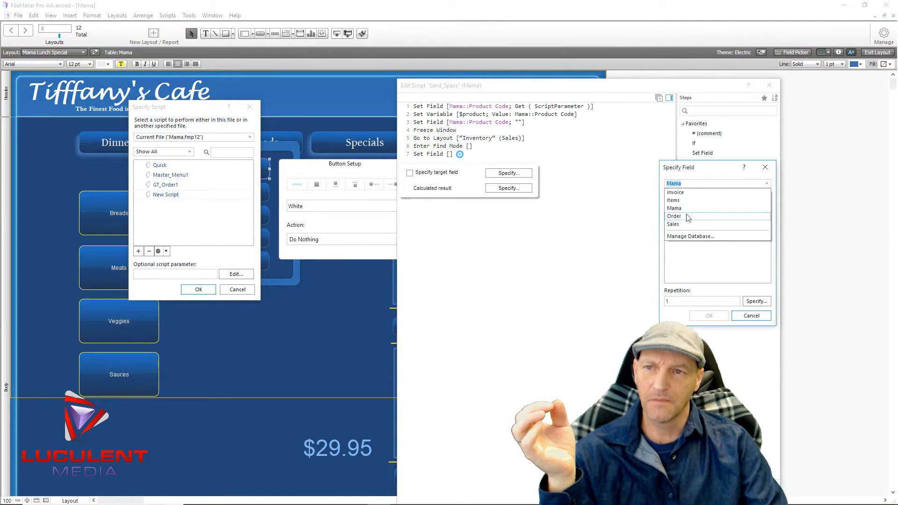
pyautogui.click(686, 226)
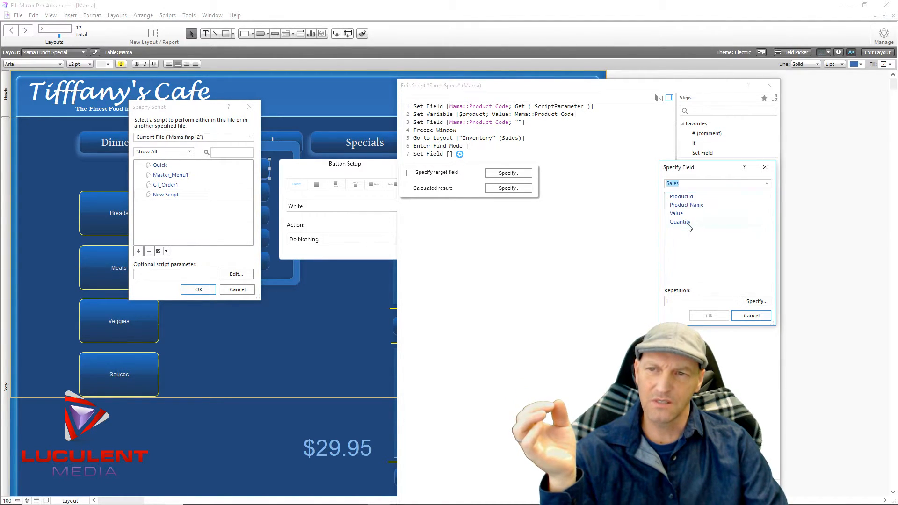
pyautogui.doubleClick(698, 197)
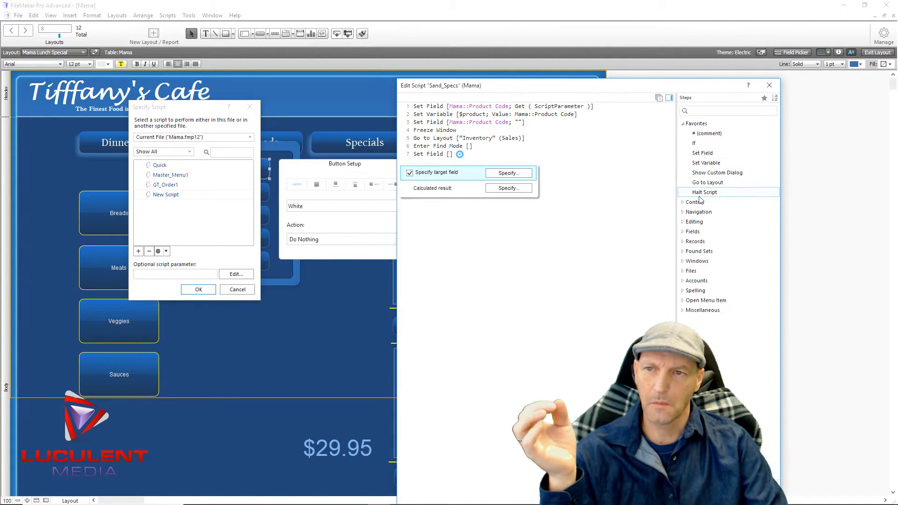
pyautogui.click(527, 193)
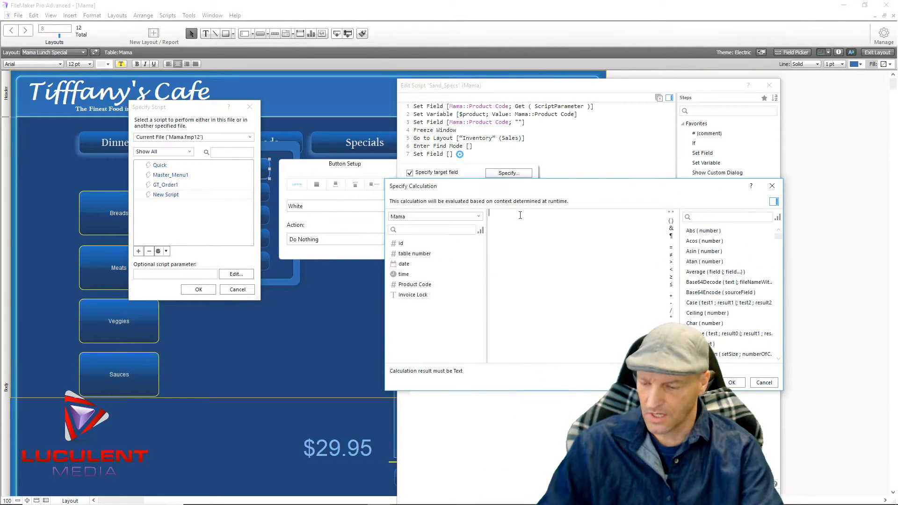
pyautogui.write('$product')
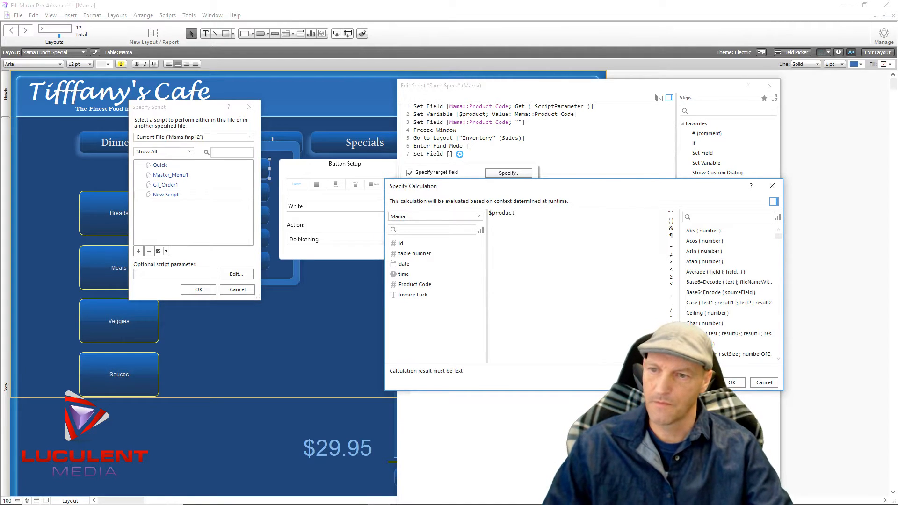
pyautogui.click(731, 382)
pyautogui.click(532, 360)
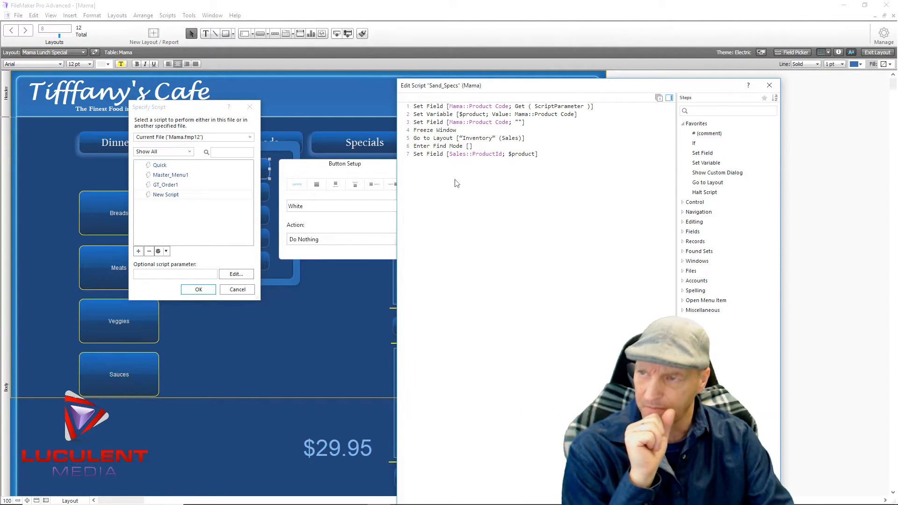
# Add a Set Error Capture step set to On, followed by a Perform Find step without stored criteria.
pyautogui.click(439, 179)
pyautogui.write('Set')
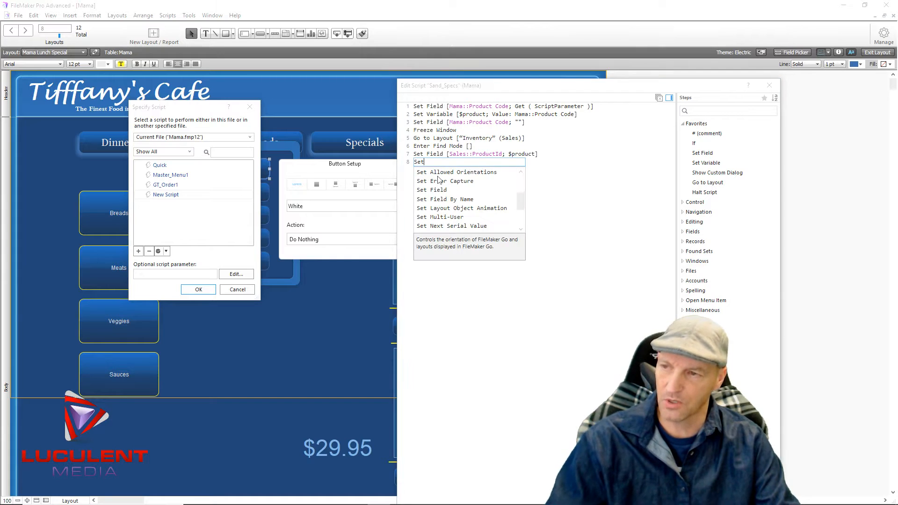
pyautogui.click(448, 182)
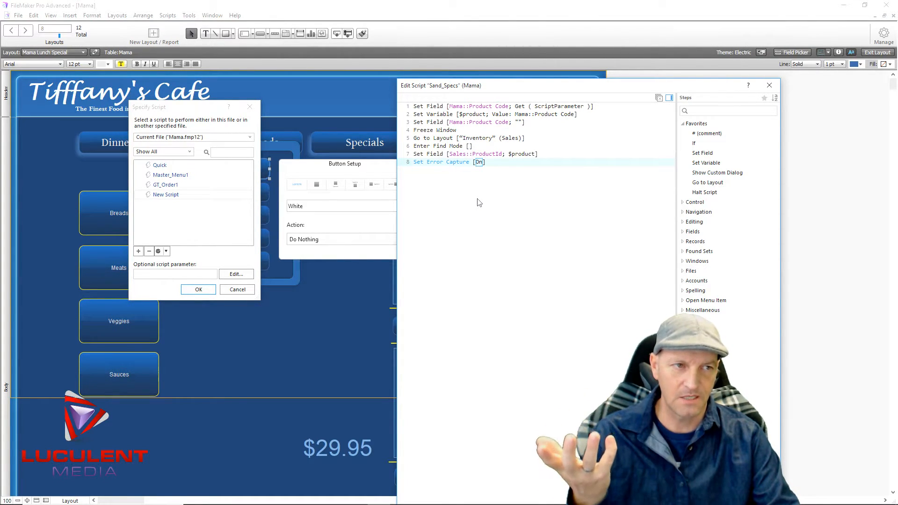
pyautogui.click(478, 201)
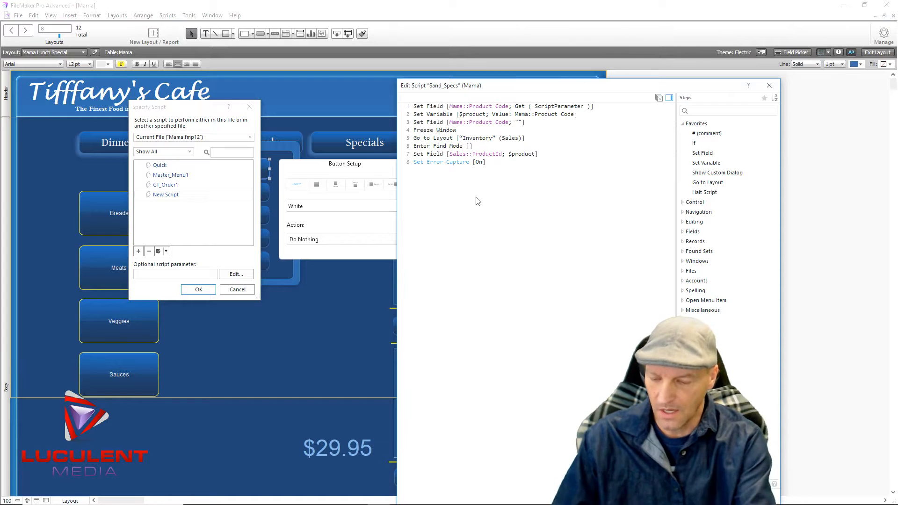
pyautogui.write('Per')
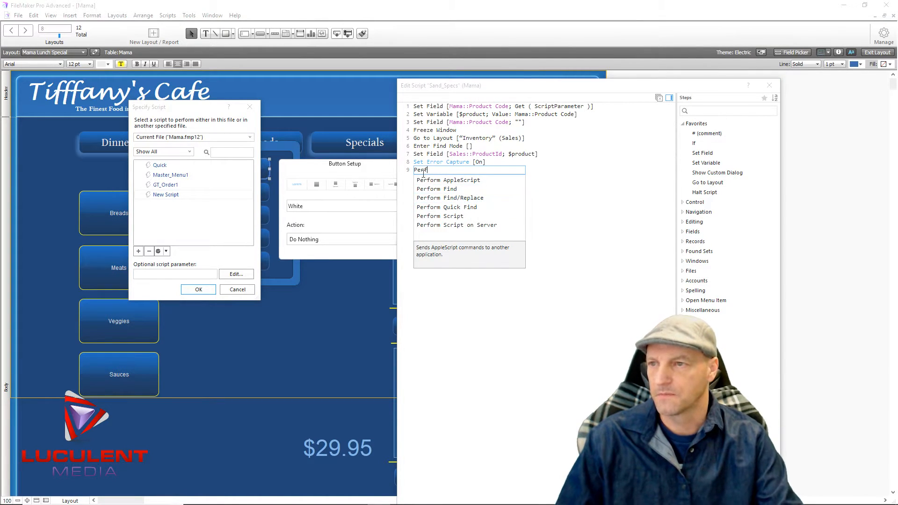
pyautogui.write('f')
pyautogui.click(433, 189)
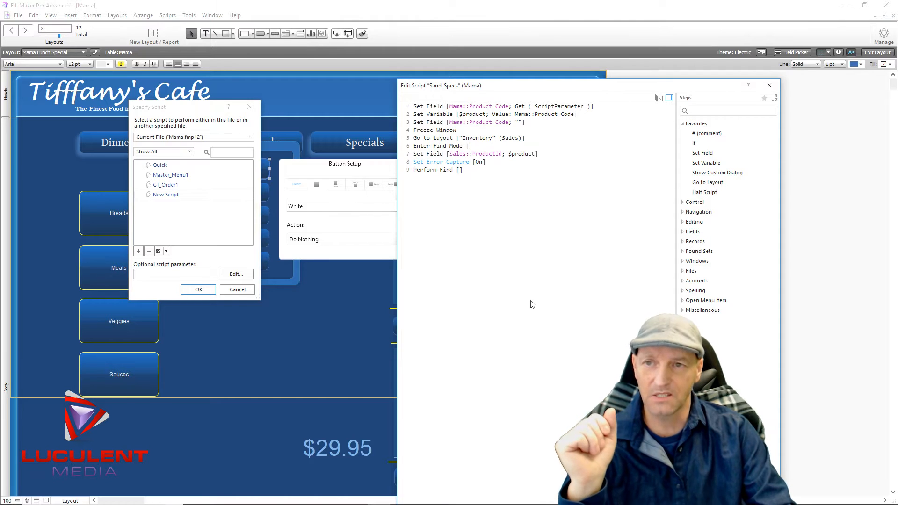
# Add a Set Variable step that stores Sales::Product Name in a variable called $name.
pyautogui.click(709, 163)
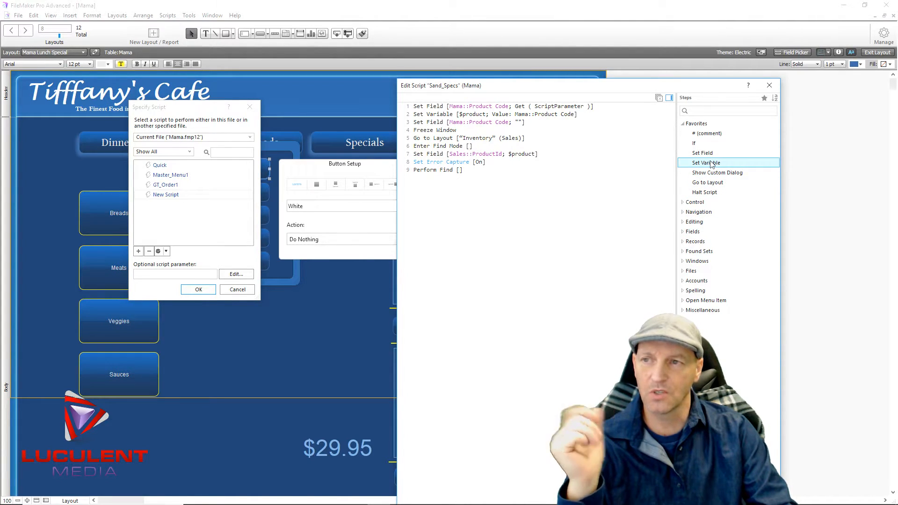
pyautogui.doubleClick(710, 163)
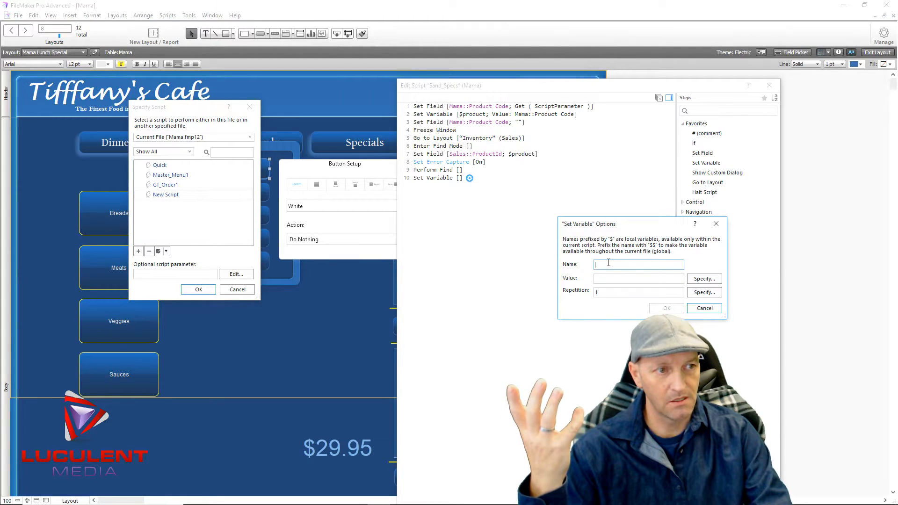
pyautogui.write('name')
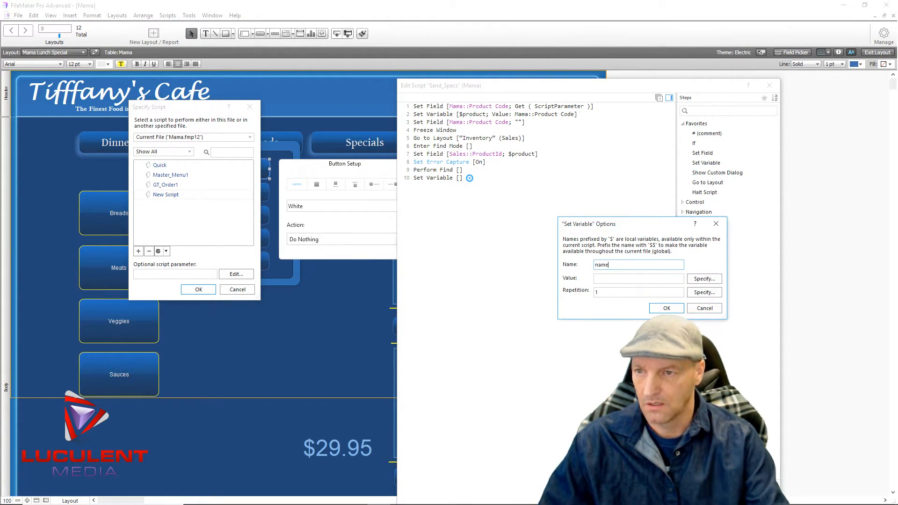
pyautogui.click(703, 279)
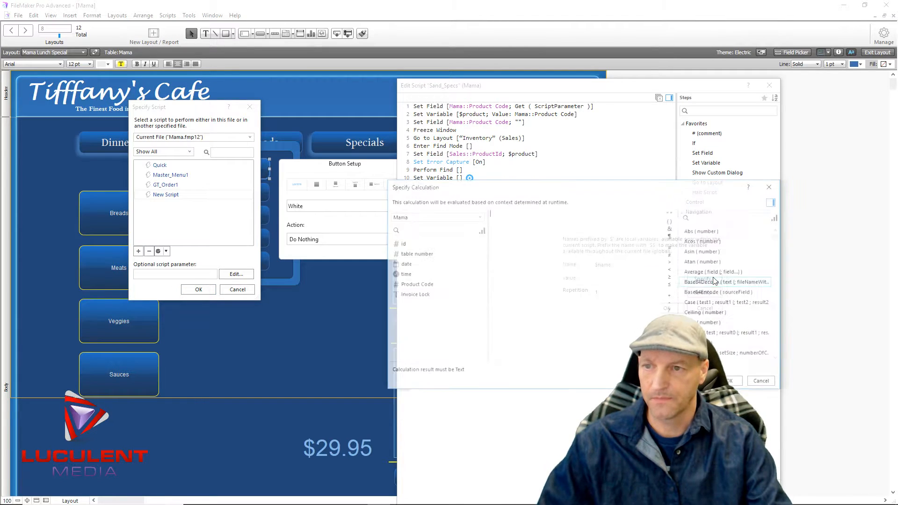
pyautogui.click(469, 216)
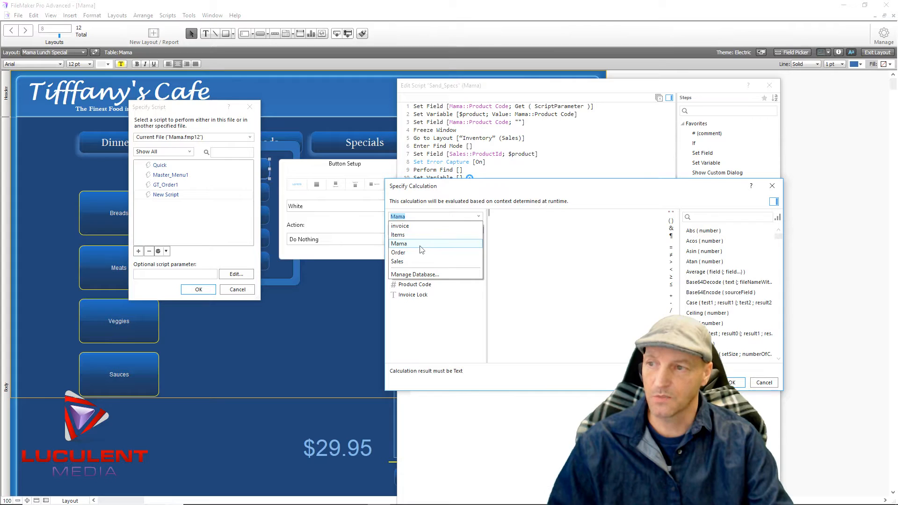
pyautogui.click(418, 262)
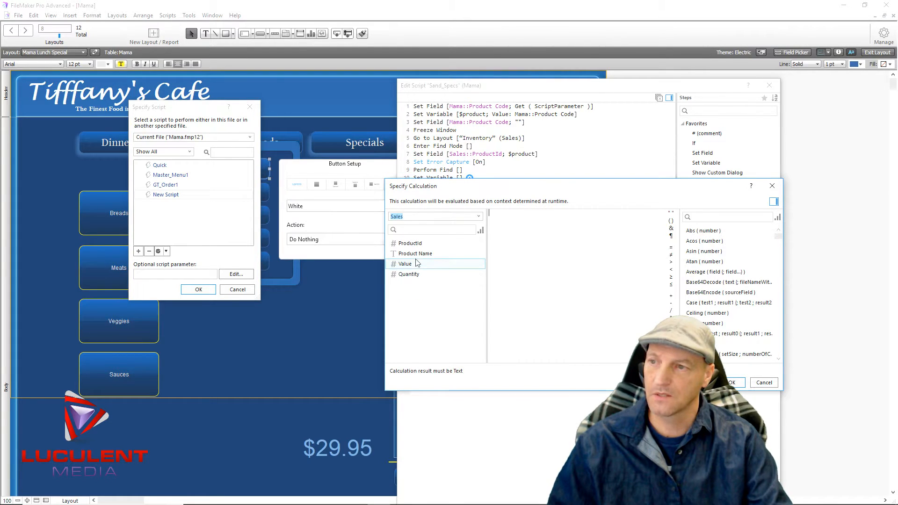
pyautogui.doubleClick(424, 254)
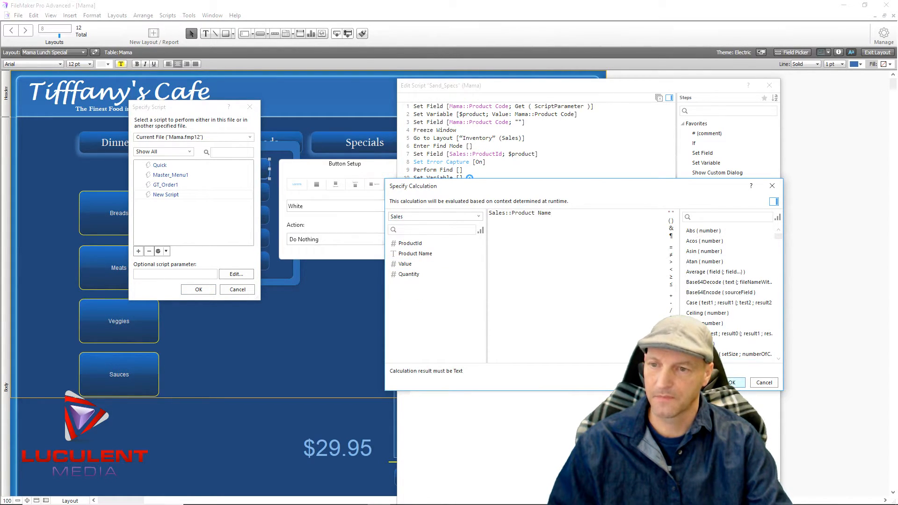
pyautogui.click(731, 382)
pyautogui.click(655, 310)
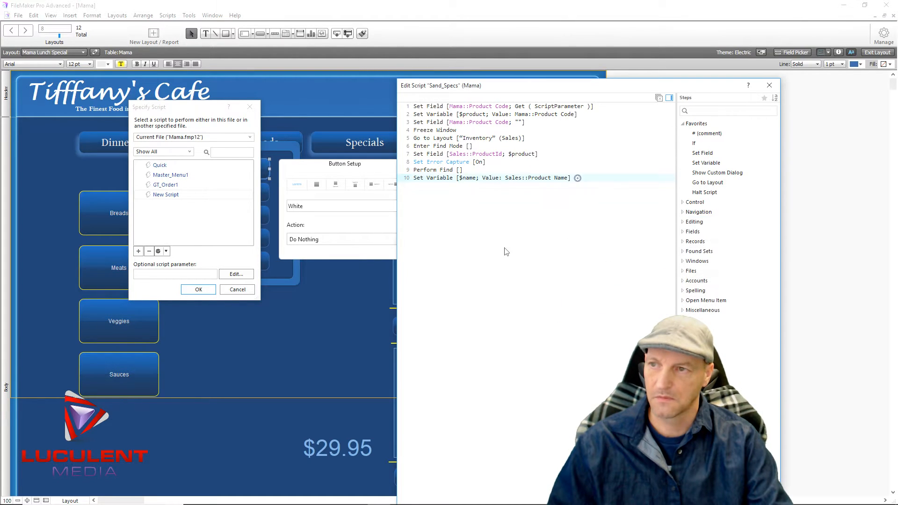
# Add a Set Variable step that stores Sales::Value in a variable called $price.
pyautogui.doubleClick(703, 163)
pyautogui.click(469, 186)
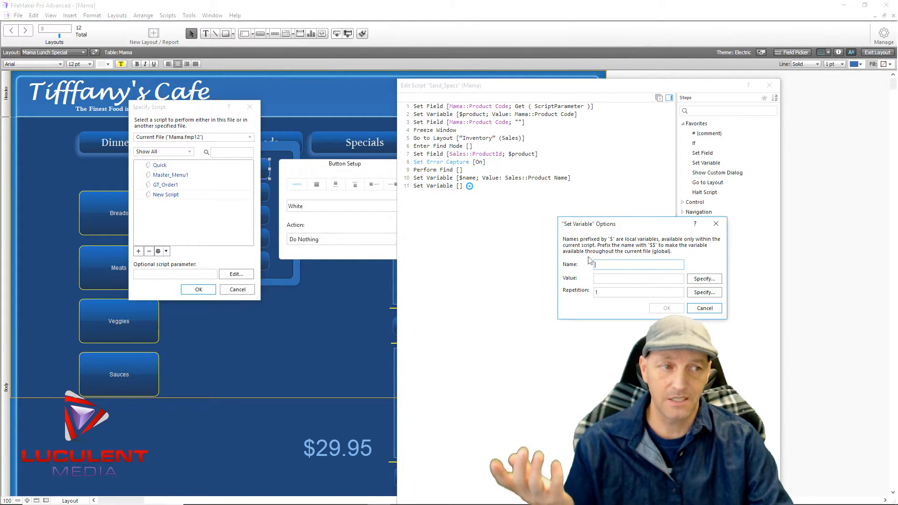
pyautogui.write('price')
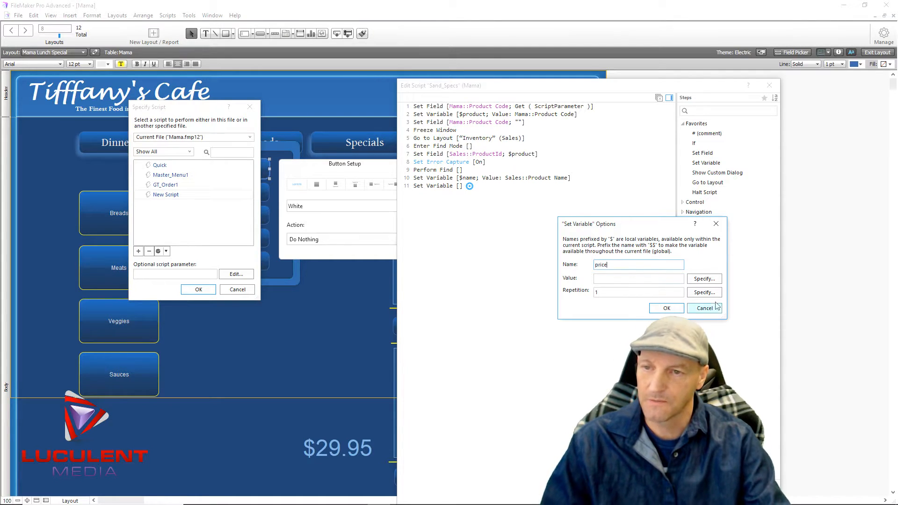
pyautogui.click(703, 279)
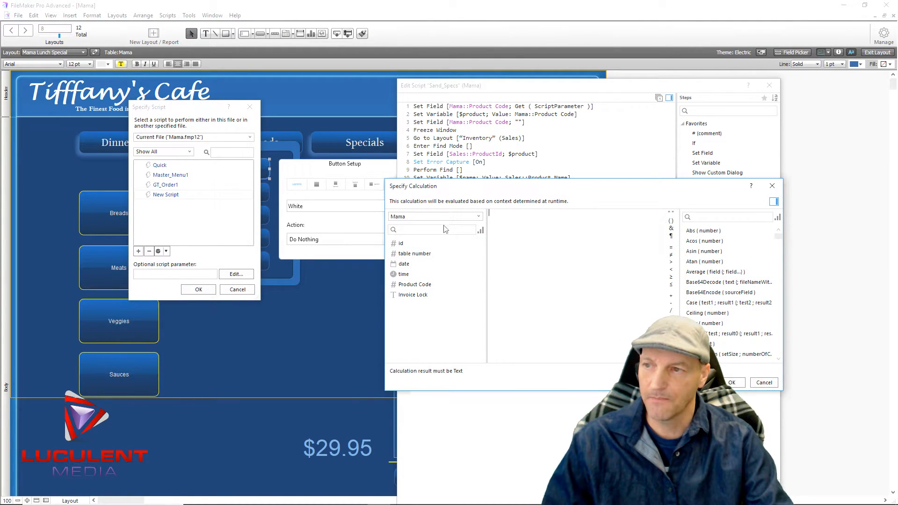
pyautogui.click(478, 216)
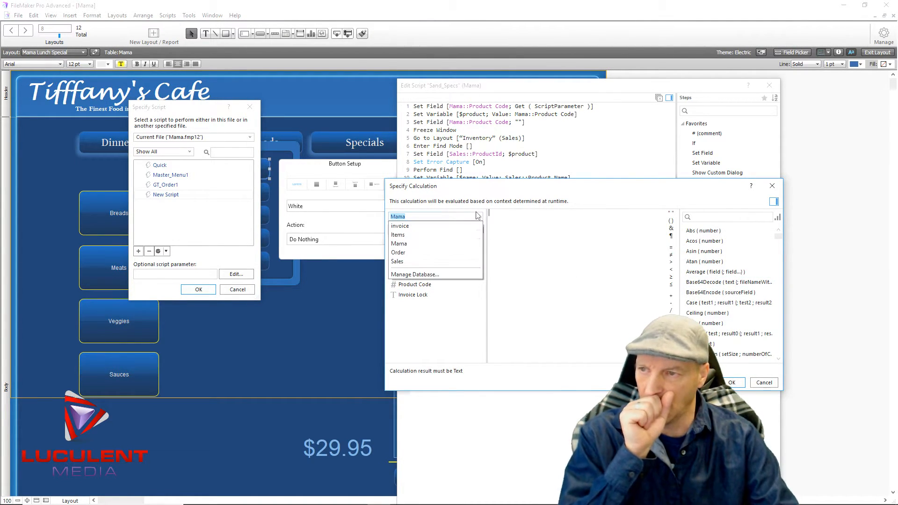
pyautogui.click(417, 262)
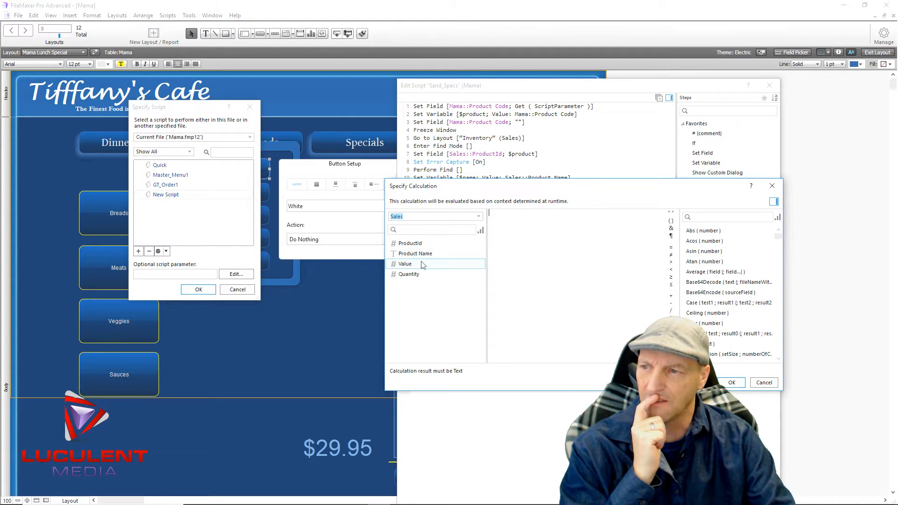
pyautogui.doubleClick(419, 265)
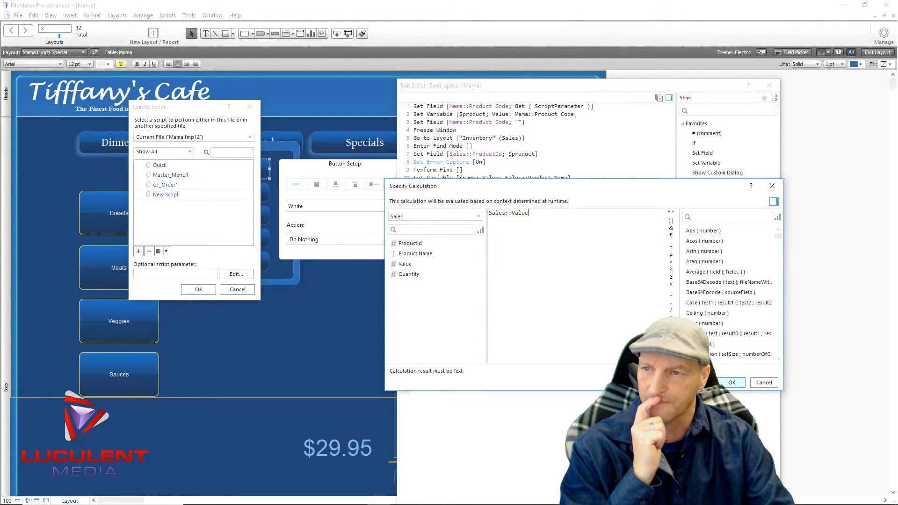
pyautogui.click(732, 383)
pyautogui.click(664, 308)
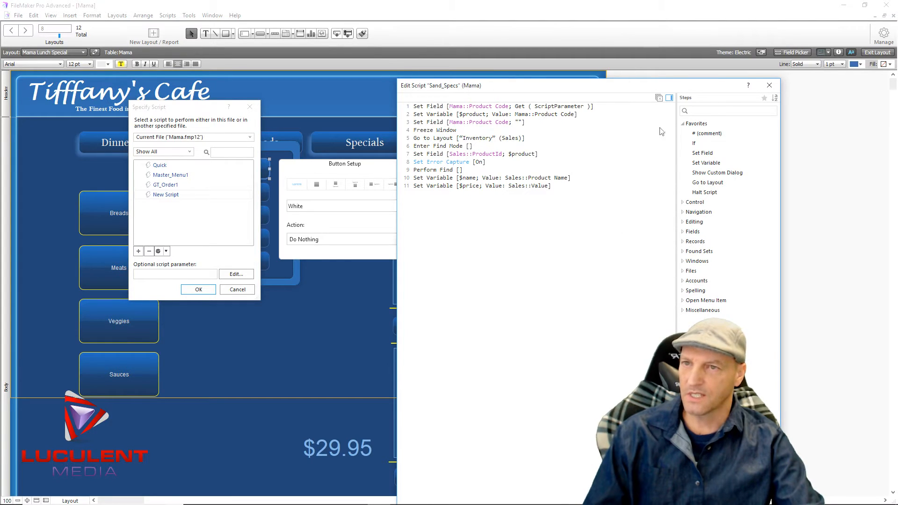
# Save the Sand_Specs script, assign it to the White button without a parameter, and close the Breads popover.
pyautogui.moveTo(628, 86); pyautogui.dragTo(506, 36)
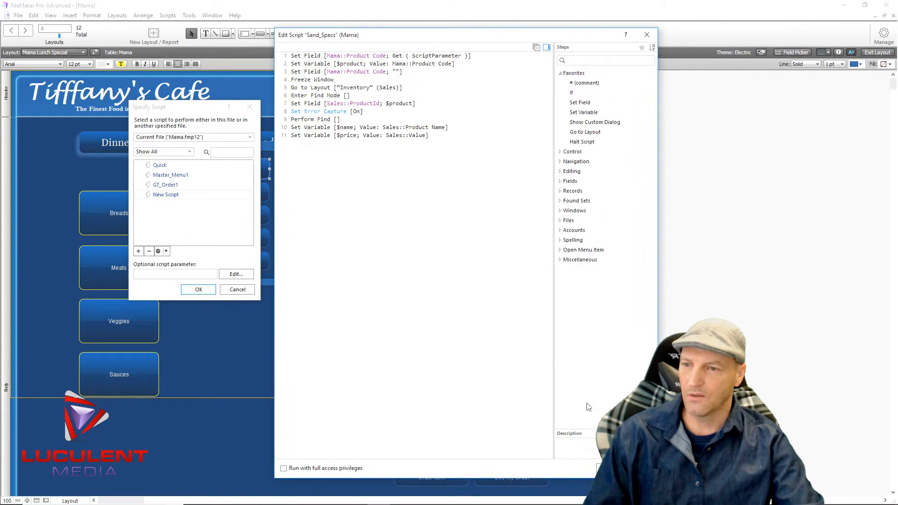
pyautogui.click(609, 468)
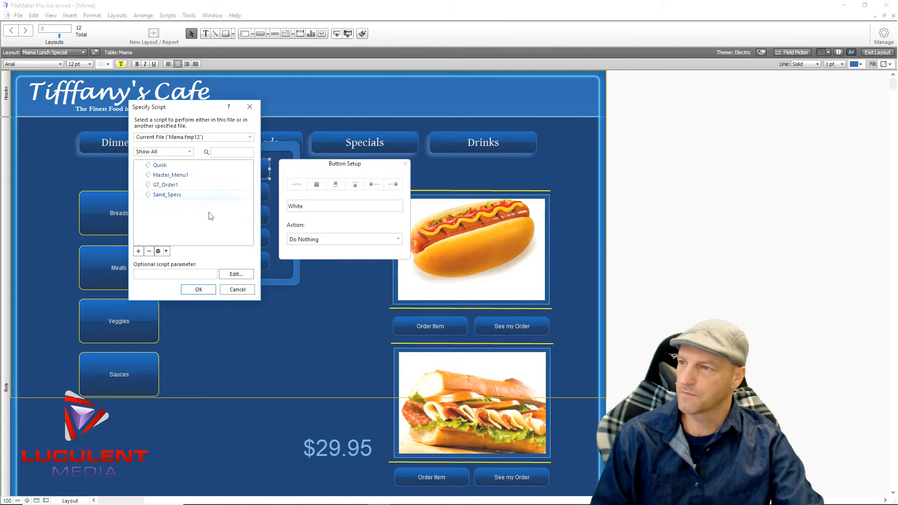
pyautogui.click(198, 289)
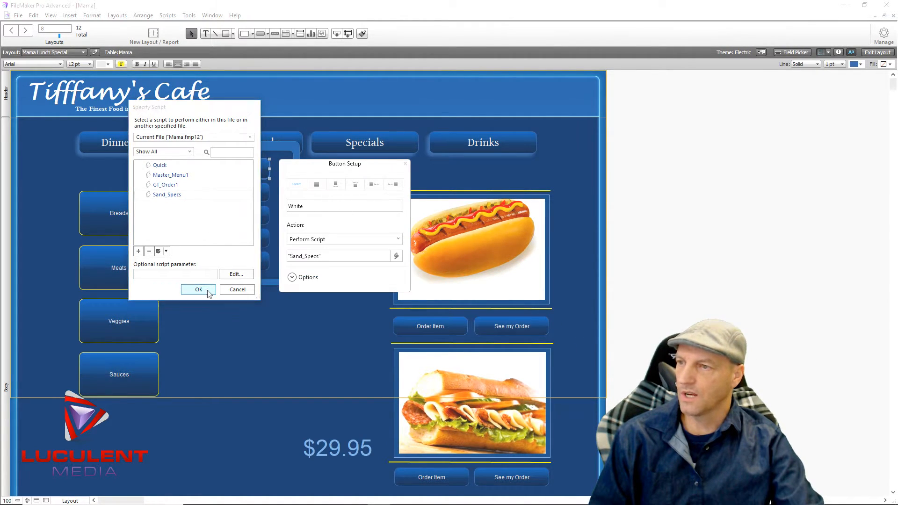
pyautogui.click(292, 277)
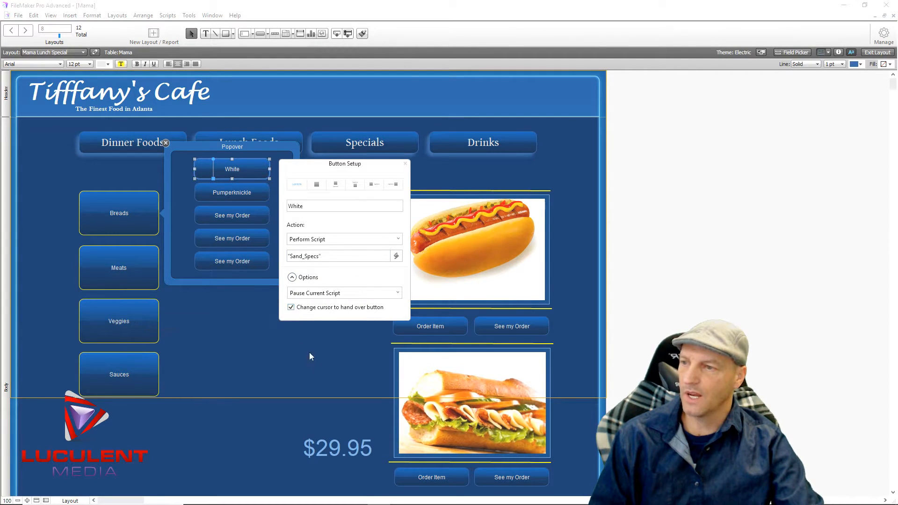
pyautogui.click(351, 315)
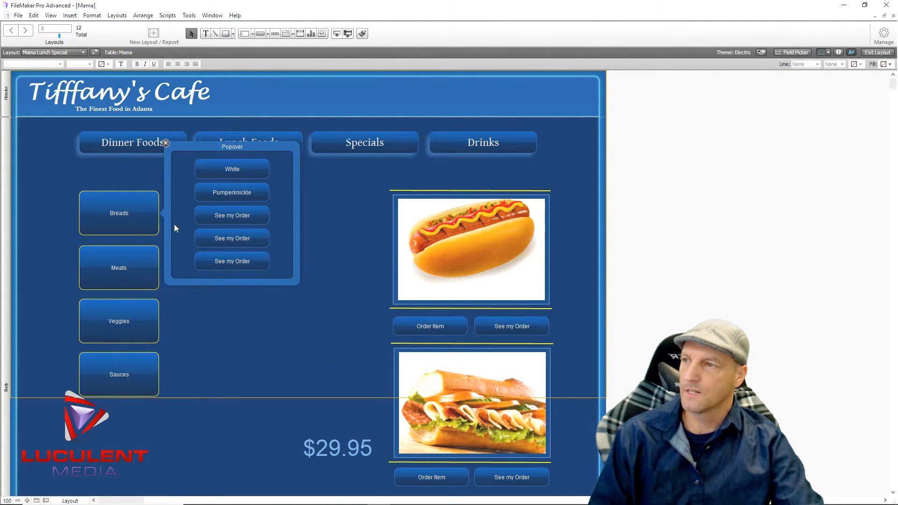
pyautogui.click(166, 143)
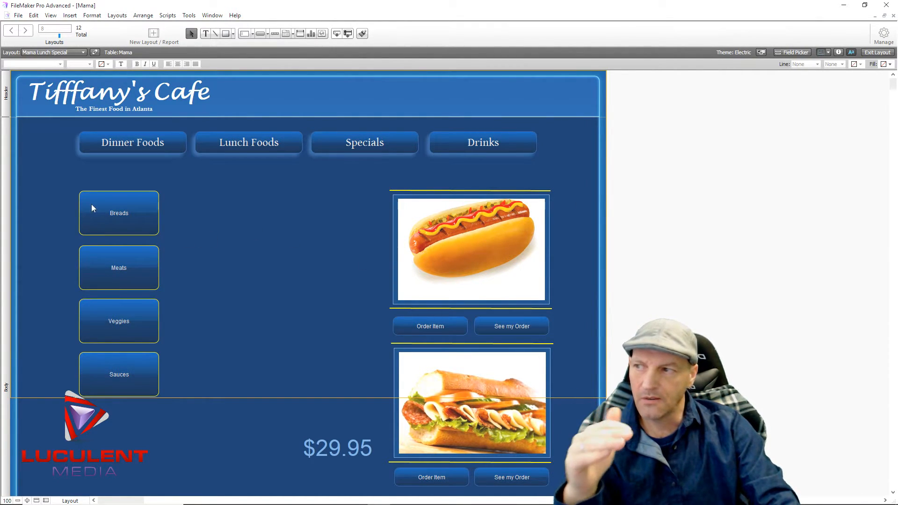
pyautogui.click(144, 214)
pyautogui.click(127, 276)
pyautogui.click(147, 330)
pyautogui.click(157, 388)
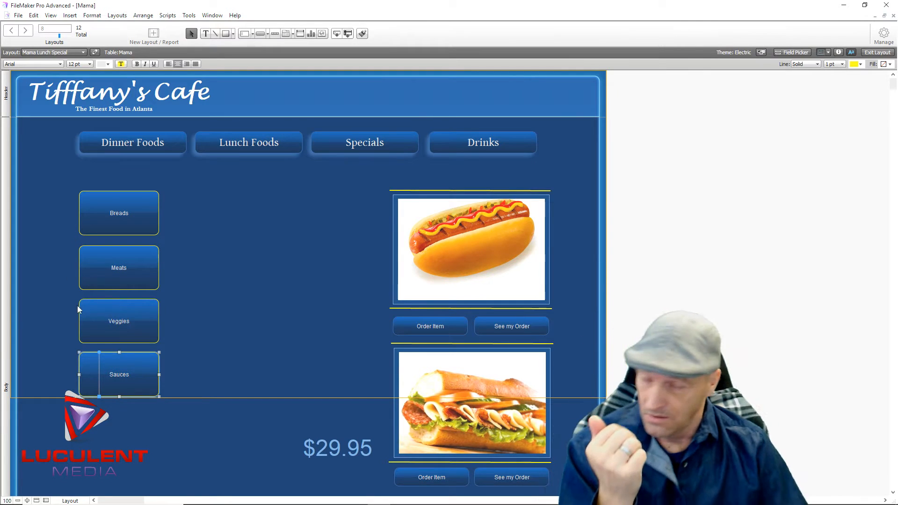
pyautogui.click(240, 278)
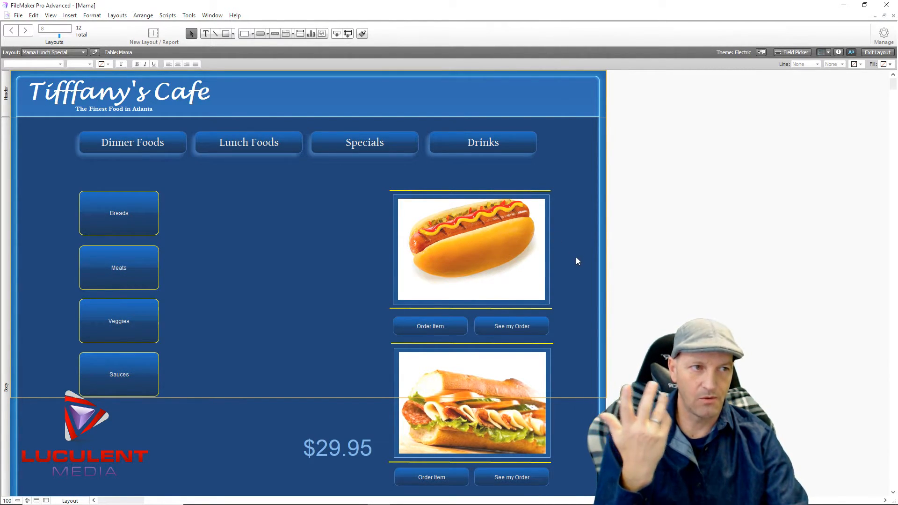
# Create a text field named tracking in the Mama table and save the database changes.
pyautogui.click(880, 42)
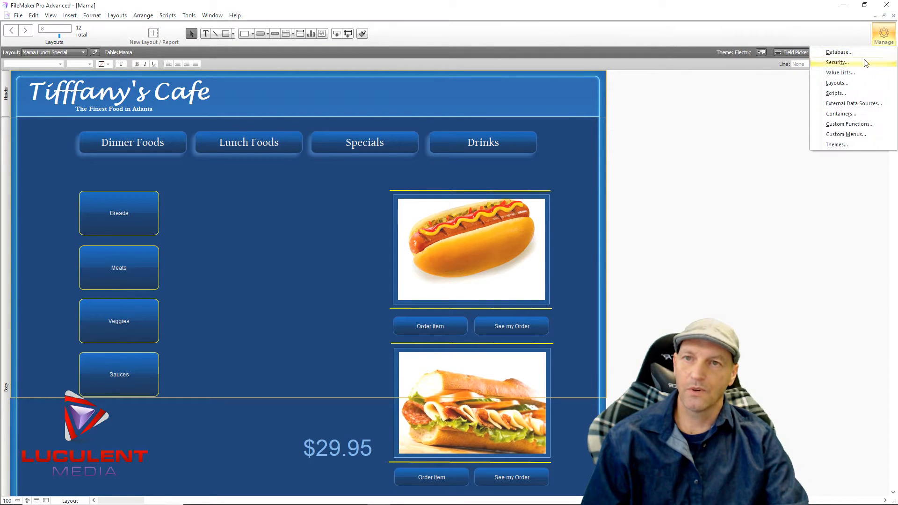
pyautogui.click(860, 53)
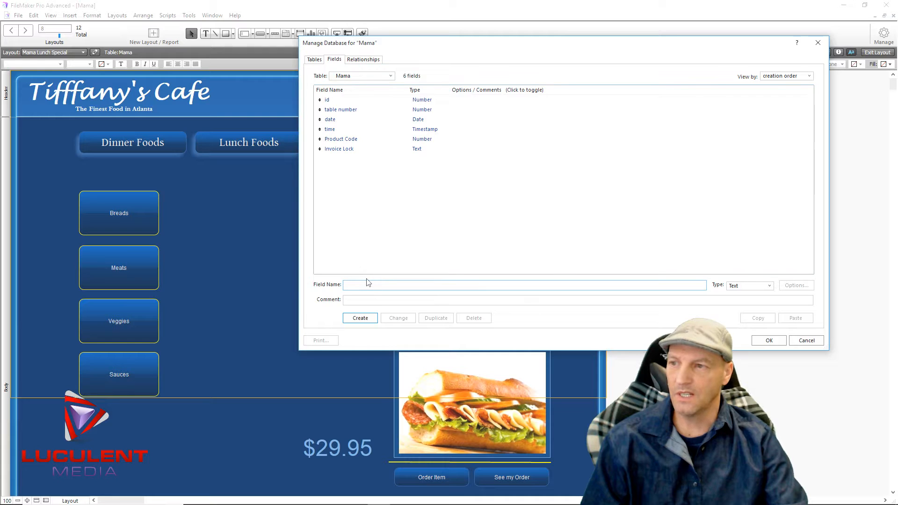
pyautogui.write('tracking')
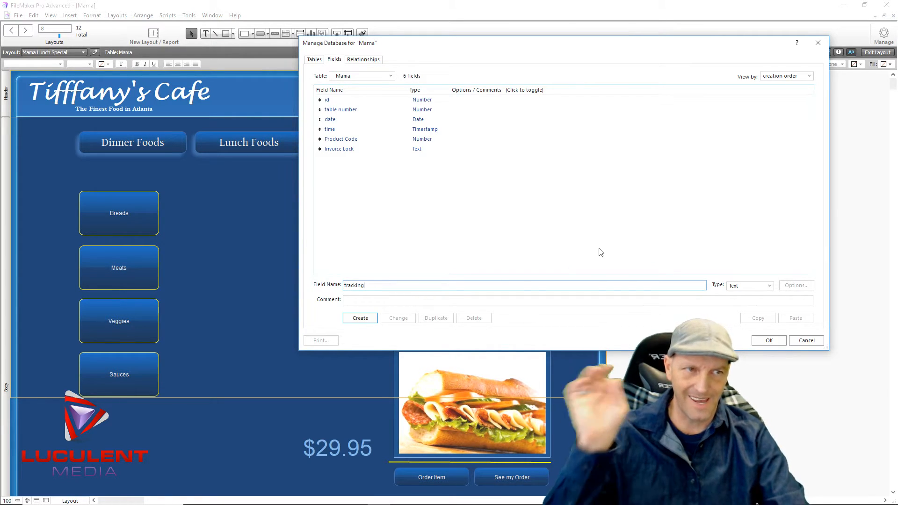
pyautogui.click(379, 218)
pyautogui.click(360, 318)
pyautogui.click(768, 340)
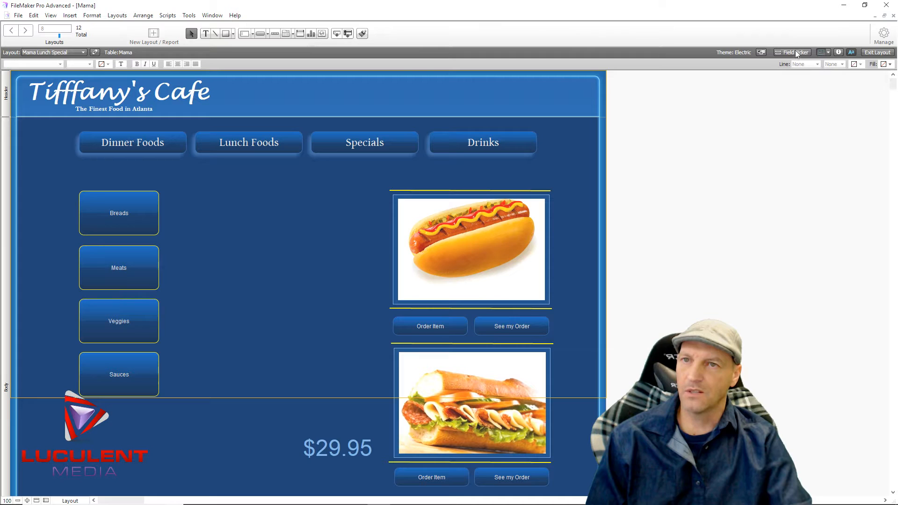
# Place the tracking field without a label on the Mama Lunch Special layout, just above the Breads button.
pyautogui.click(796, 52)
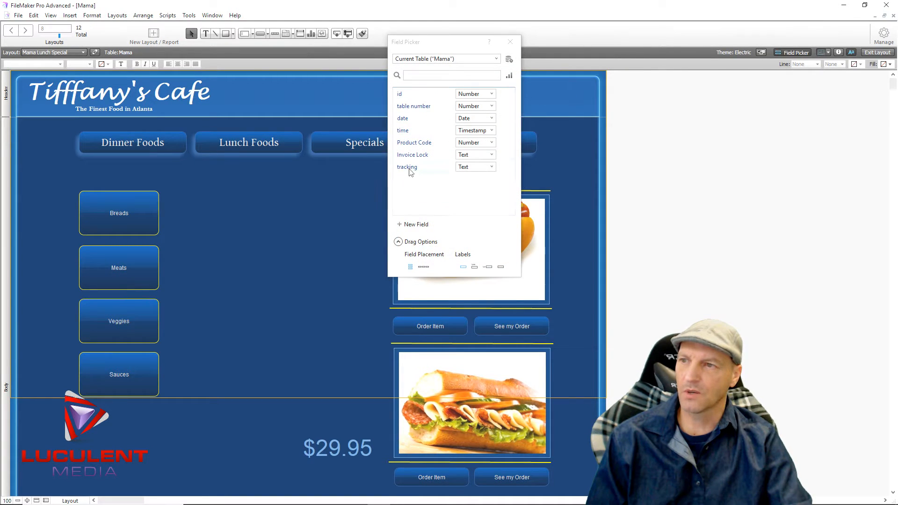
pyautogui.moveTo(409, 171); pyautogui.dragTo(82, 172)
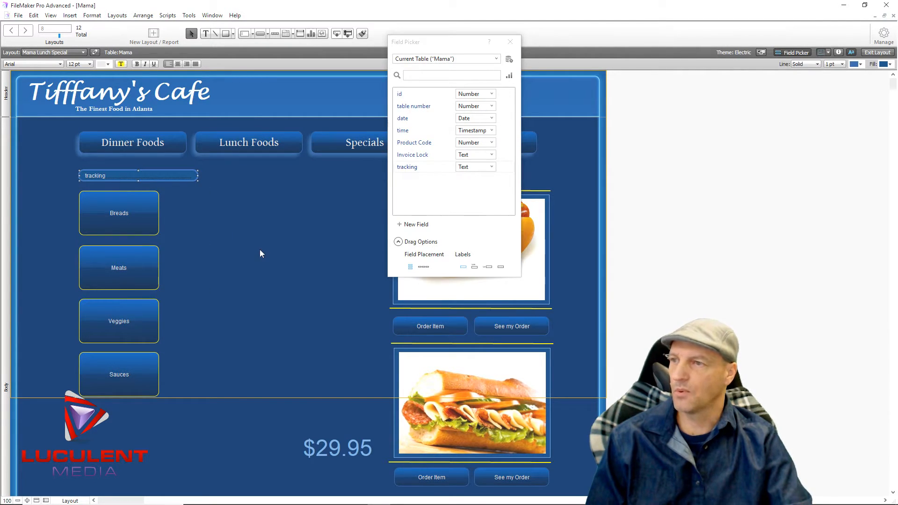
pyautogui.click(509, 41)
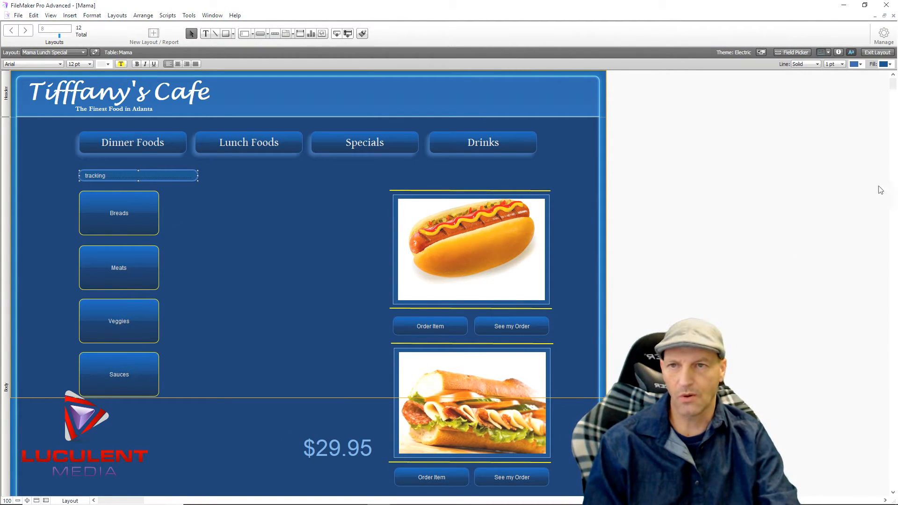
# Remove the tracking field's fill and outline by setting both Fill and Line to None.
pyautogui.click(838, 53)
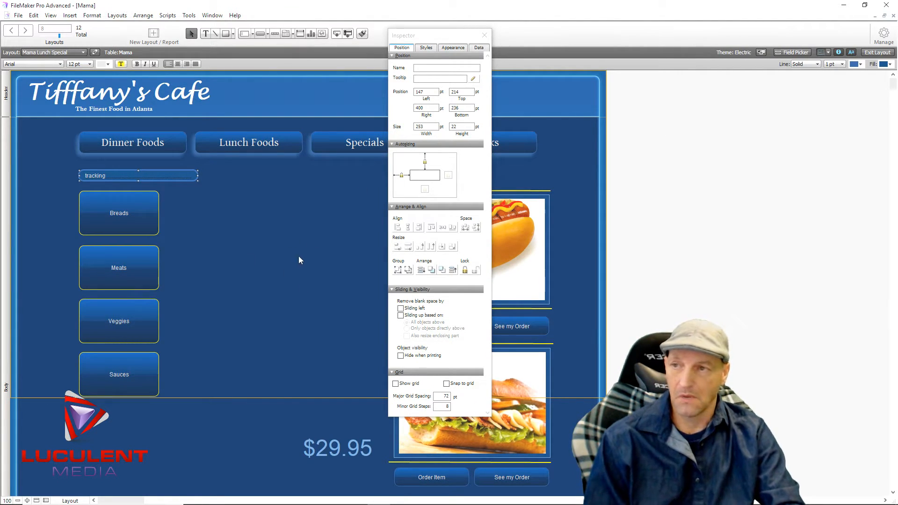
pyautogui.click(453, 47)
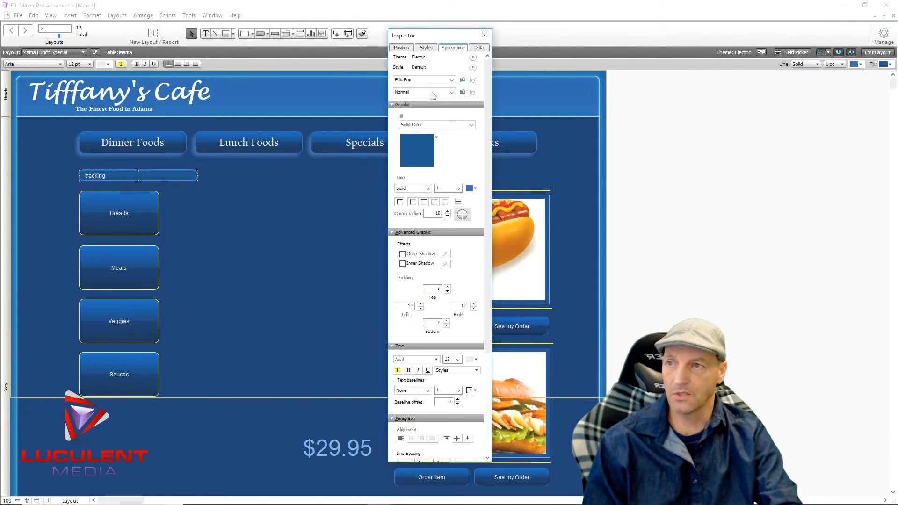
pyautogui.click(429, 126)
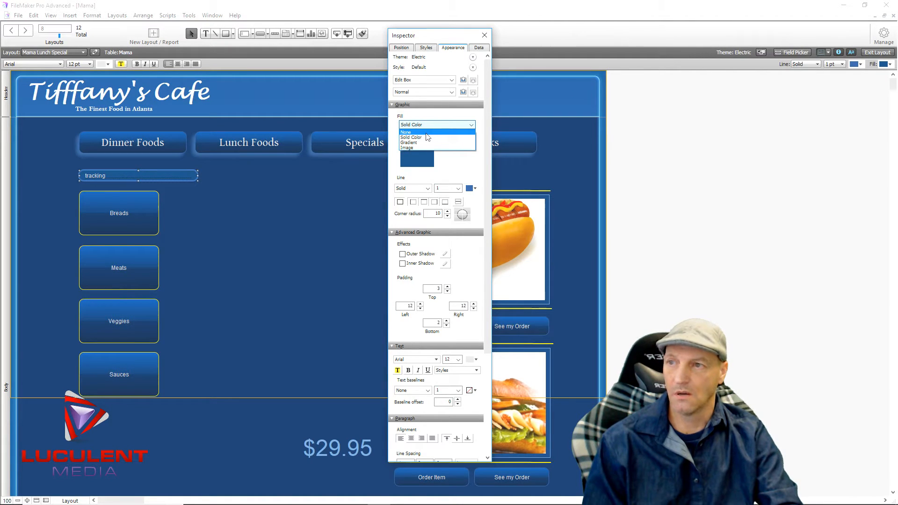
pyautogui.click(425, 132)
pyautogui.click(422, 150)
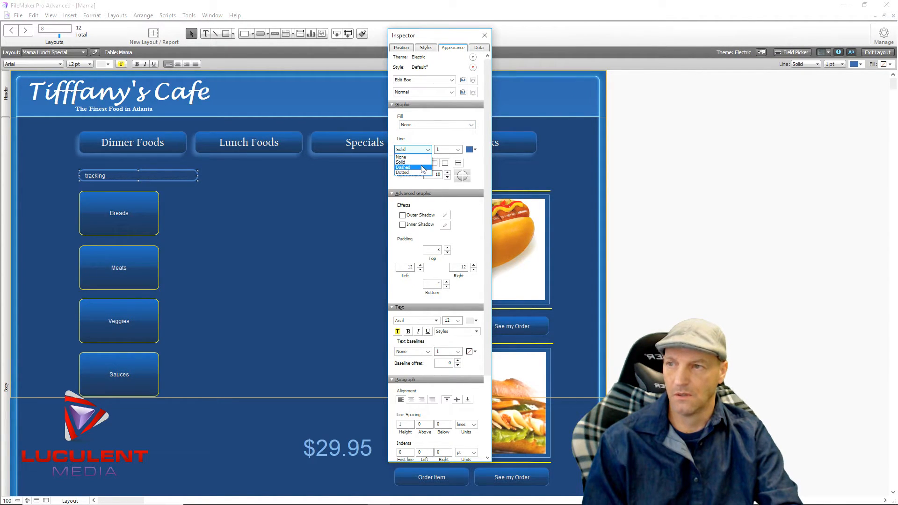
pyautogui.click(422, 157)
pyautogui.click(344, 196)
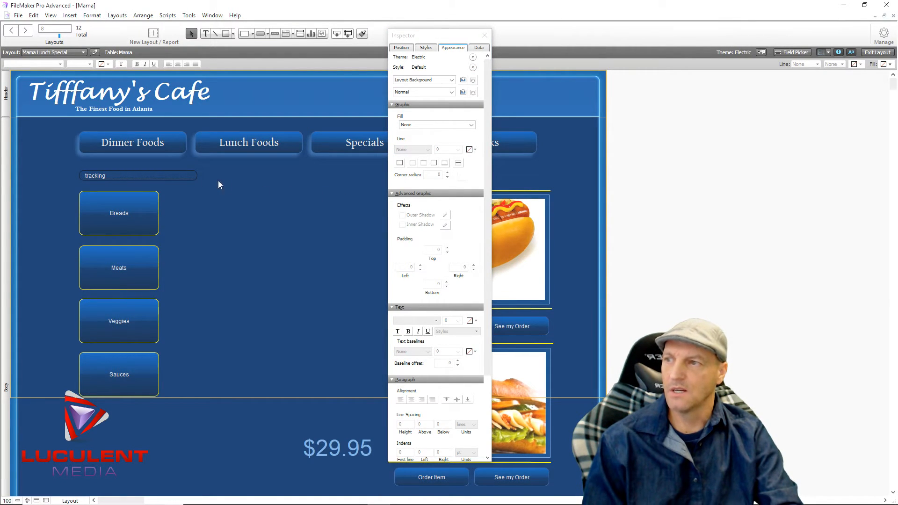
# Turn off Browse Mode field entry for the tracking field and close the Inspector.
pyautogui.click(183, 176)
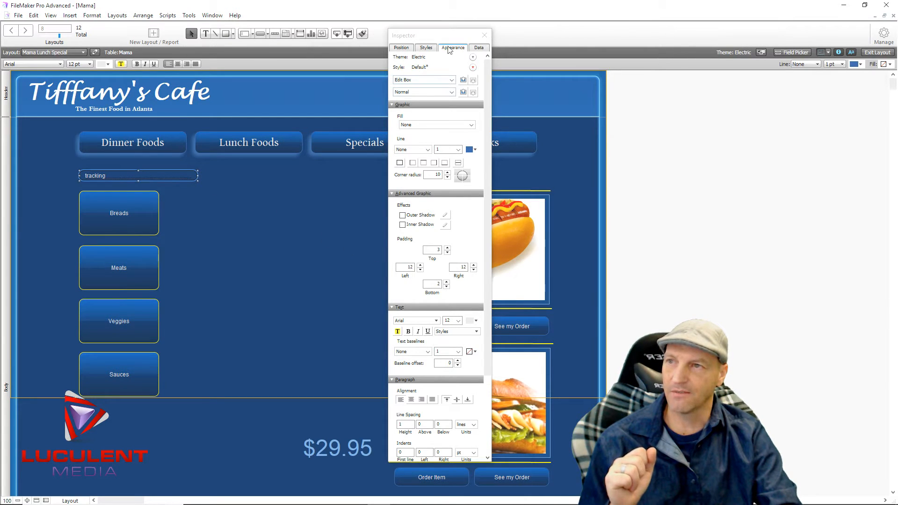
pyautogui.click(478, 48)
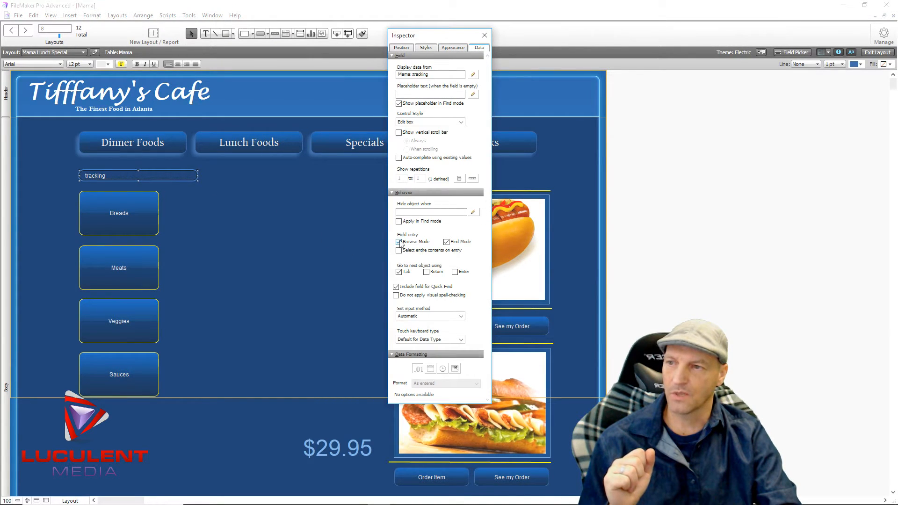
pyautogui.click(308, 265)
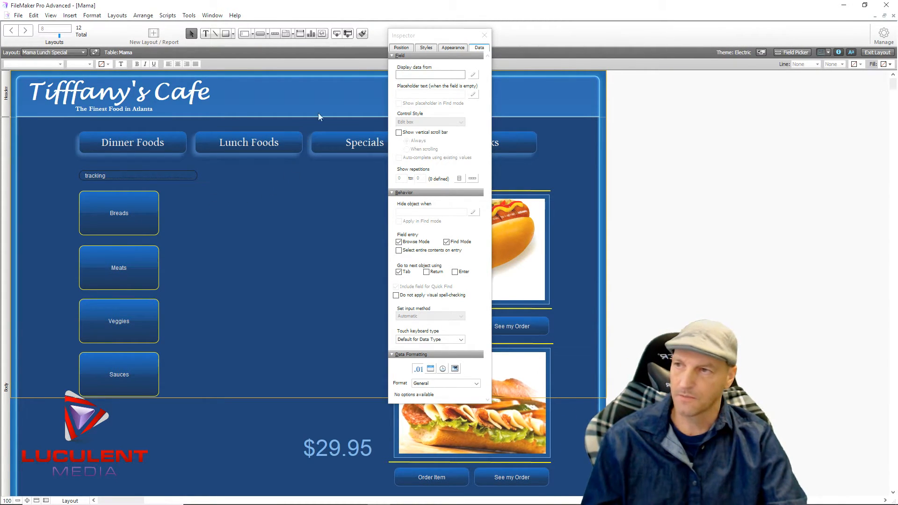
pyautogui.click(484, 35)
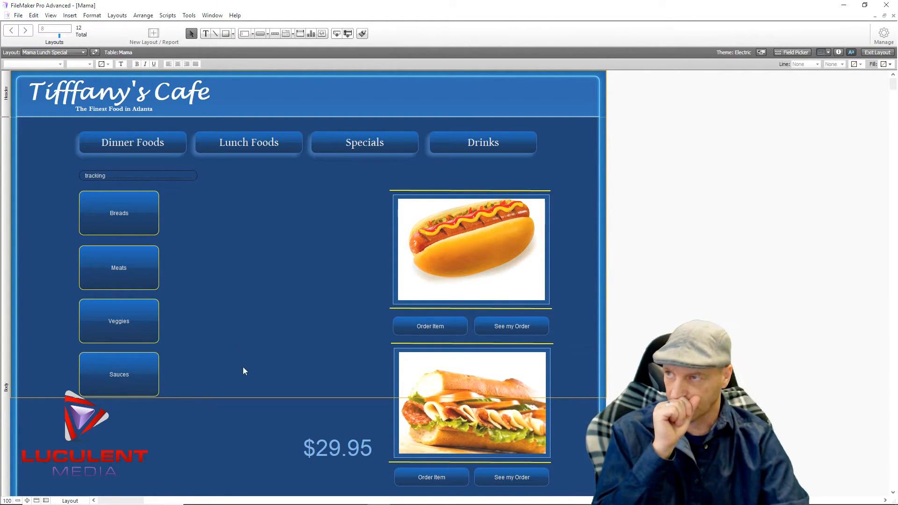
# Switch to the Kitchen Sands layout in Browse mode and create a new record.
pyautogui.click(83, 53)
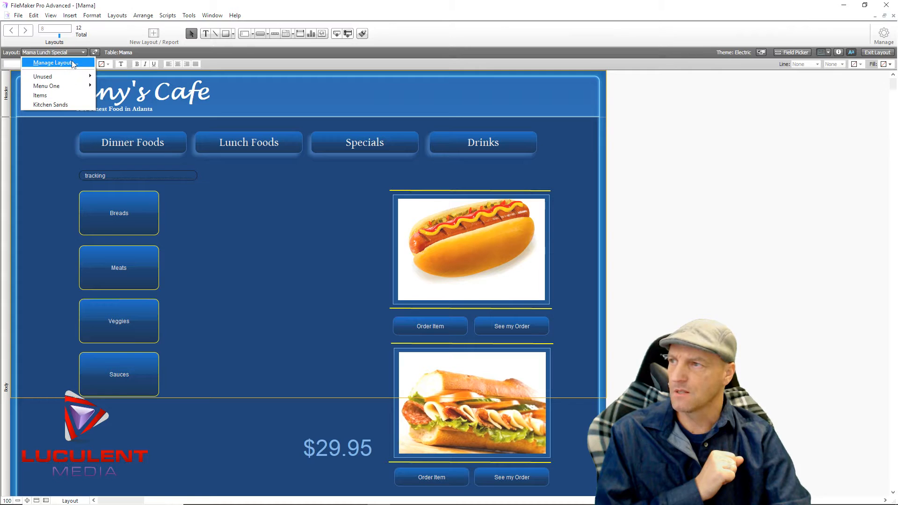
pyautogui.moveTo(77, 80)
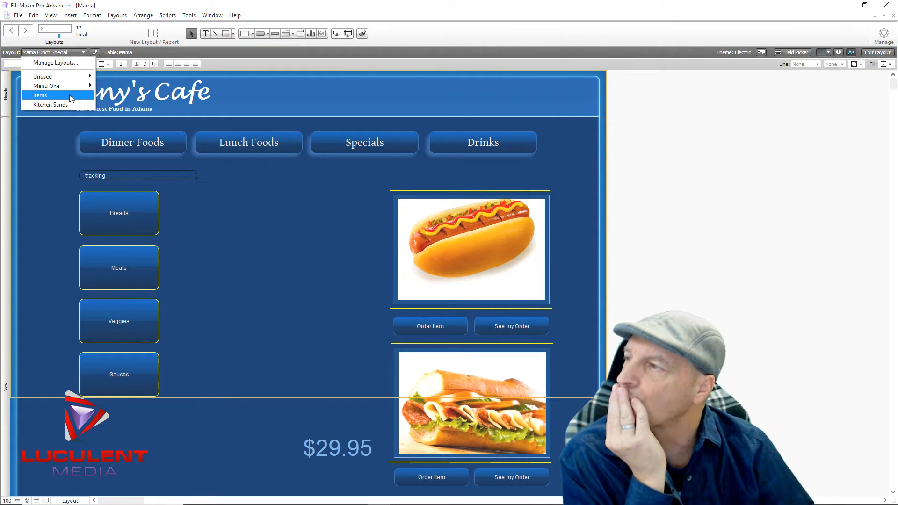
pyautogui.click(76, 105)
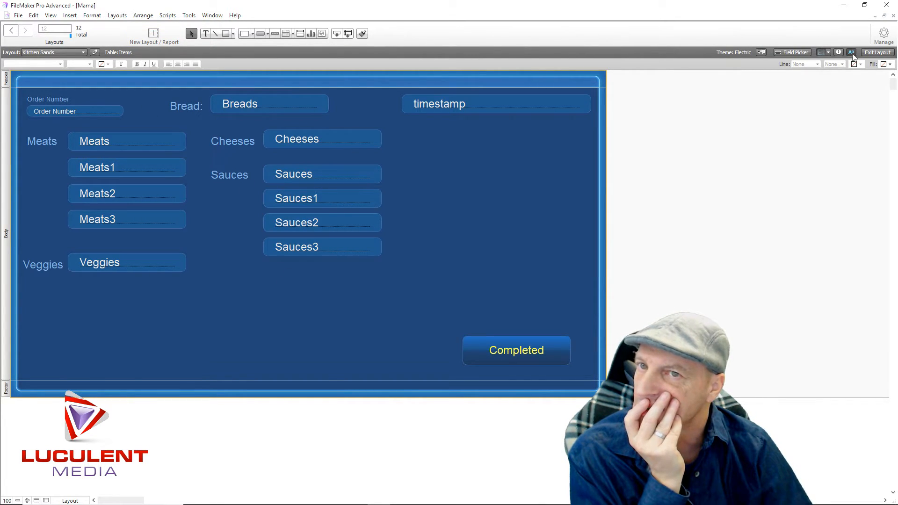
pyautogui.click(867, 54)
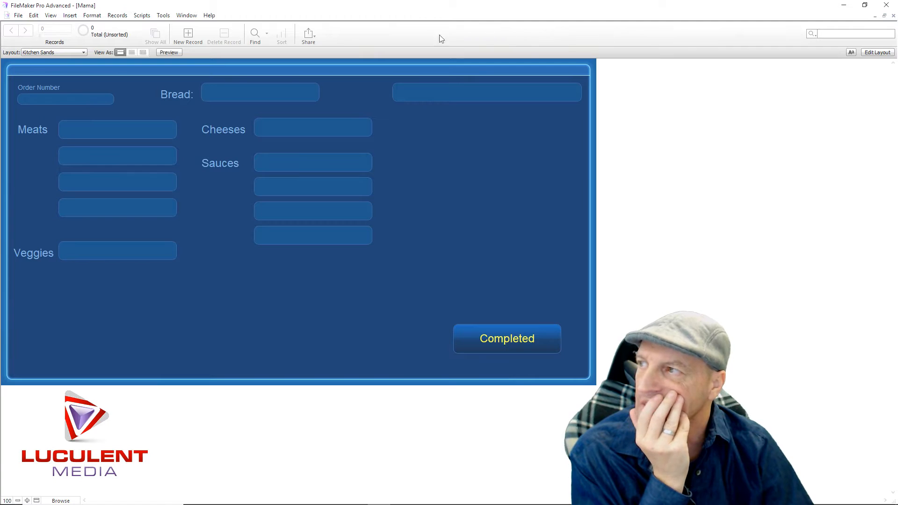
pyautogui.click(186, 34)
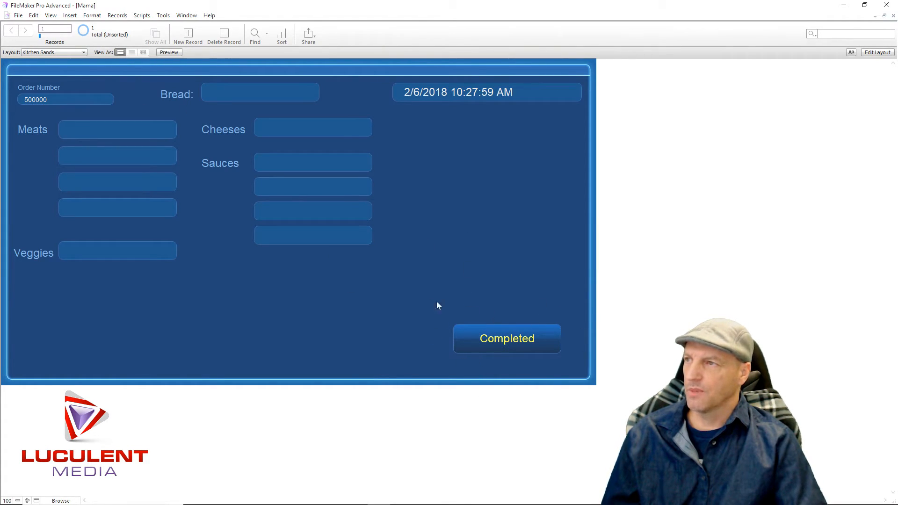
# Return to editing the Mama Lunch Special layout and enable Browse Mode field entry for the tracking field.
pyautogui.click(84, 54)
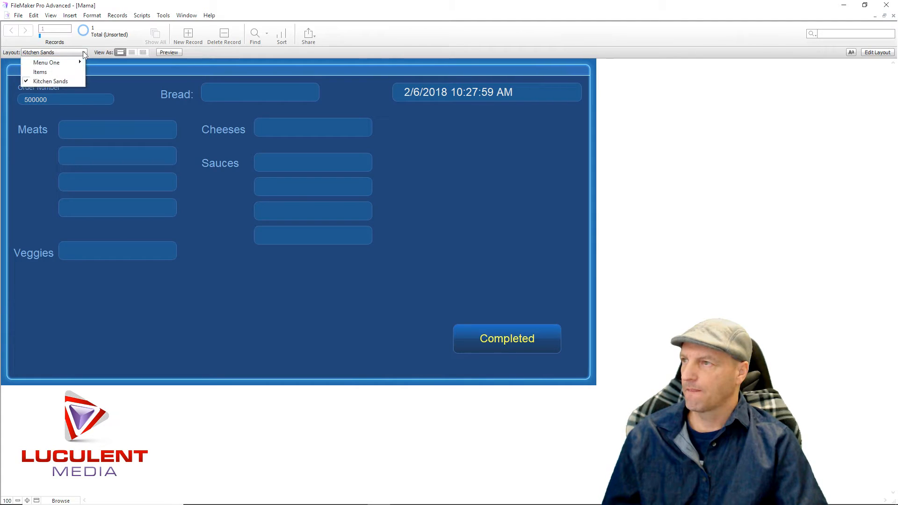
pyautogui.moveTo(58, 64)
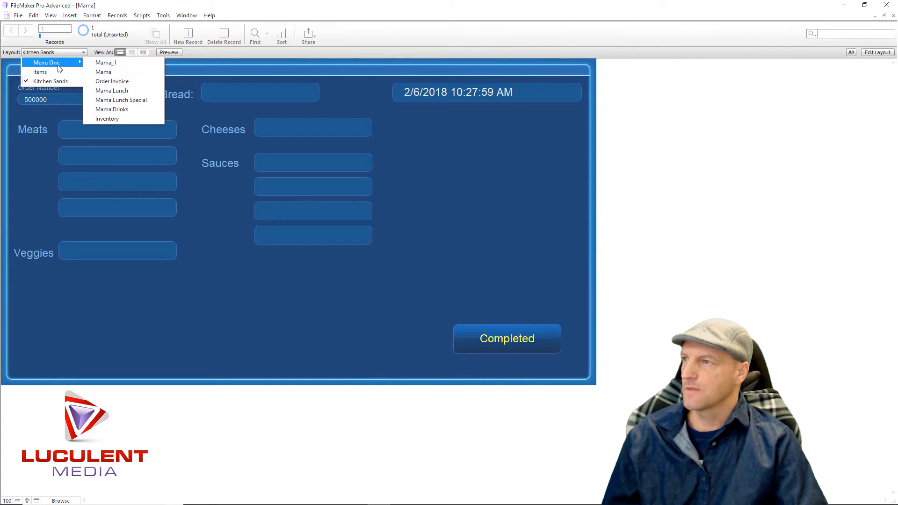
pyautogui.click(99, 99)
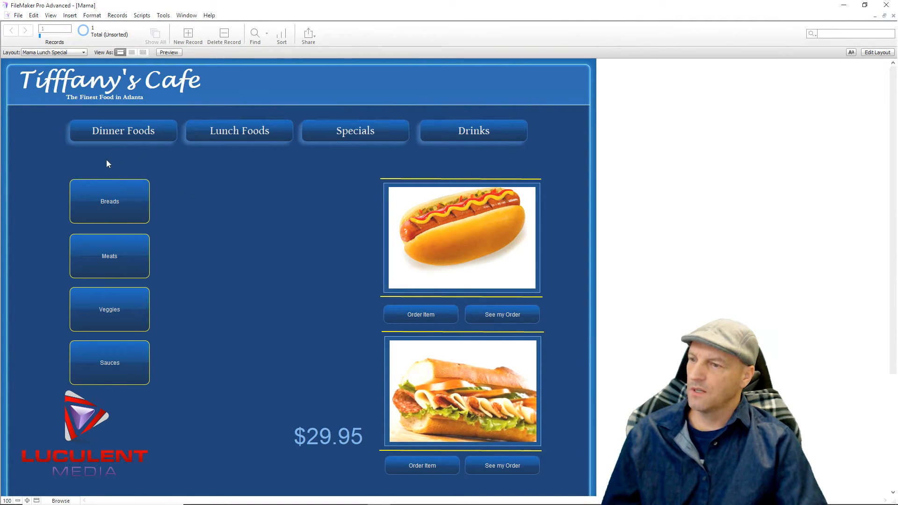
pyautogui.click(877, 52)
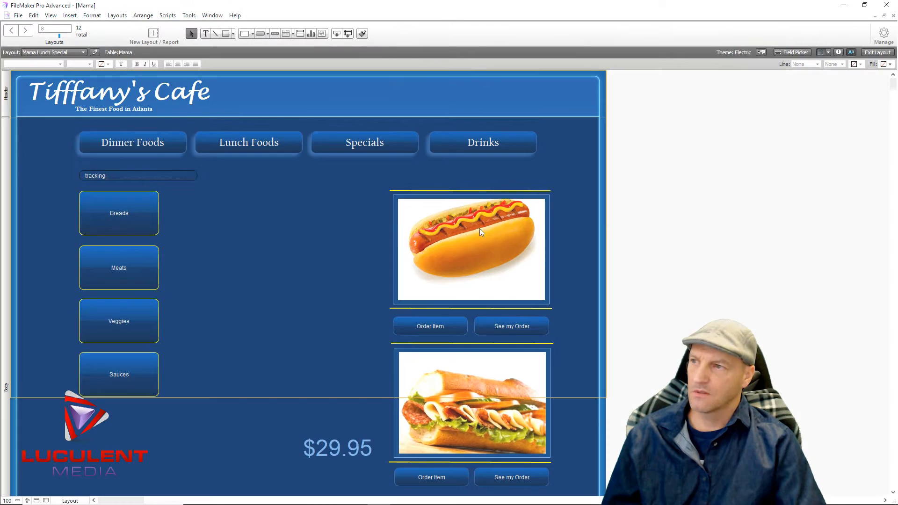
pyautogui.click(118, 177)
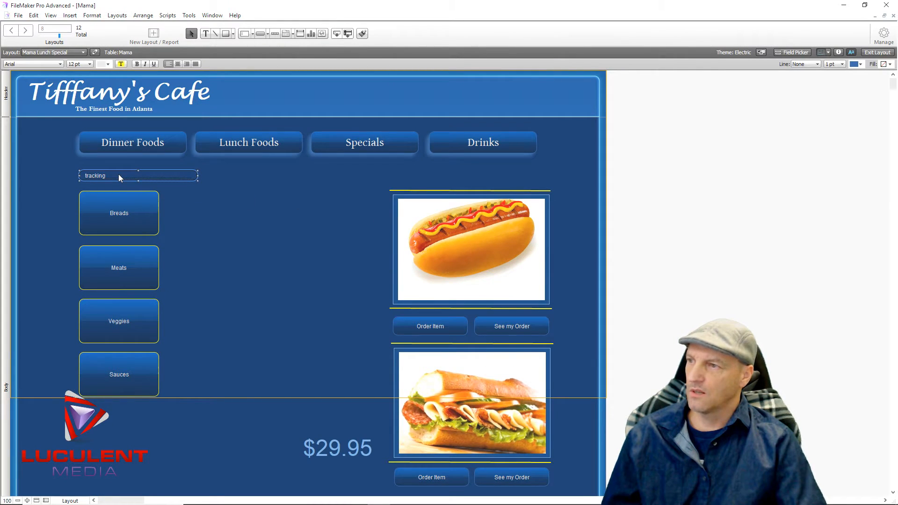
pyautogui.click(839, 52)
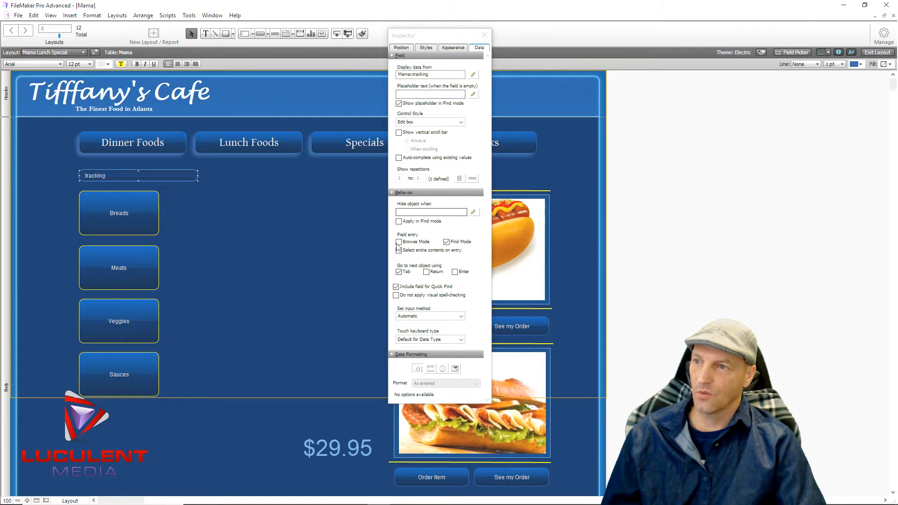
pyautogui.click(315, 256)
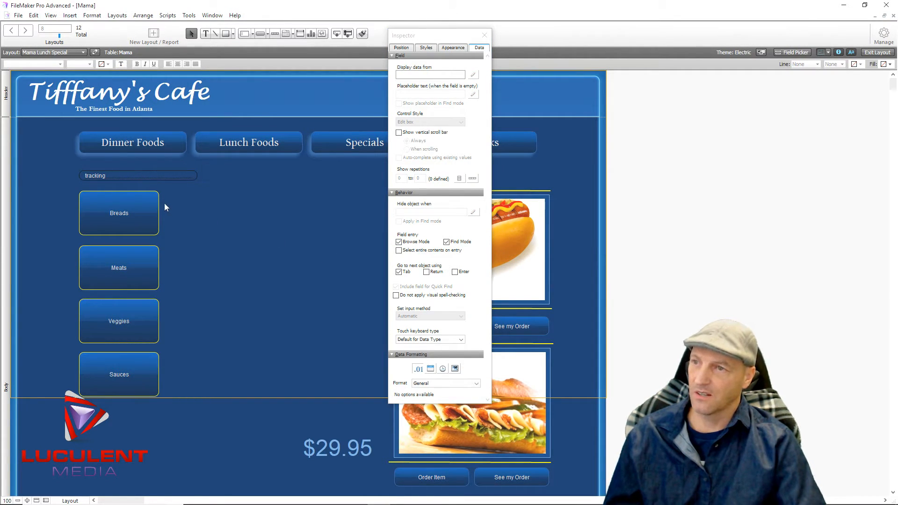
pyautogui.click(485, 36)
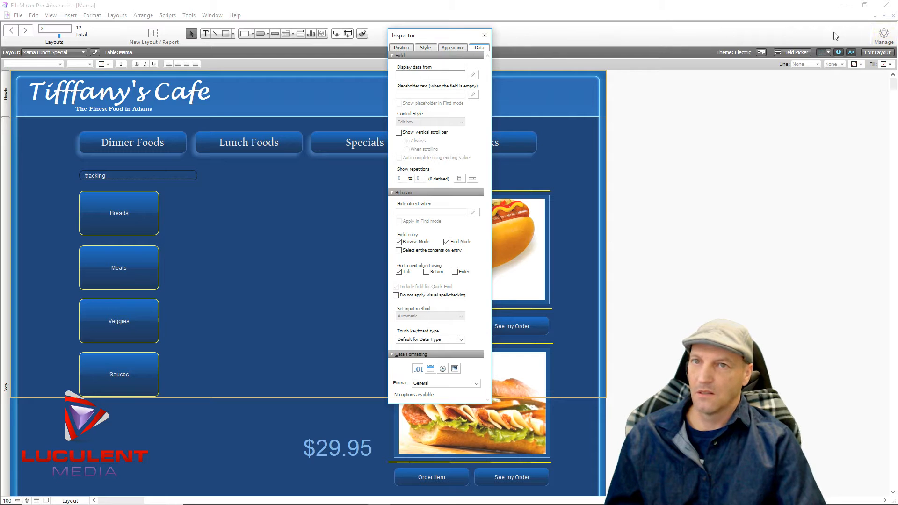
# In Browse mode, enter the new Kitchen Sands record's order number in the tracking field and commit it.
pyautogui.click(873, 53)
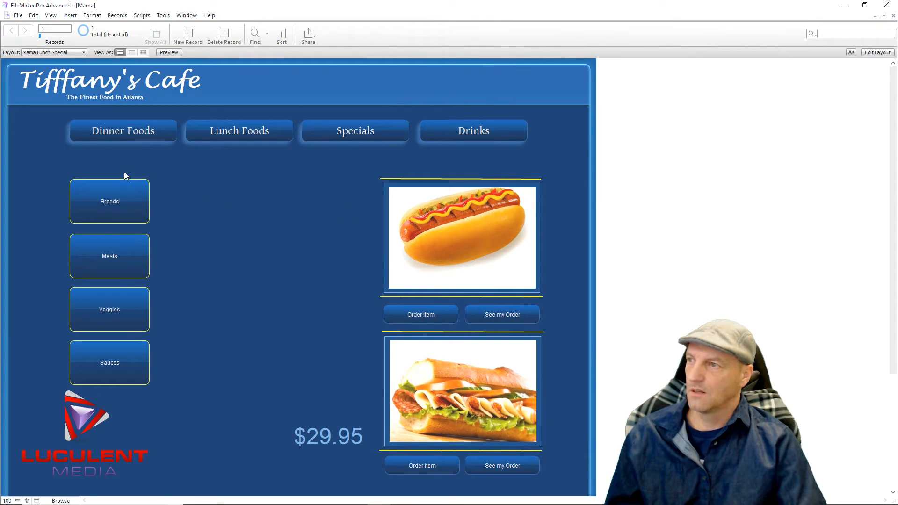
pyautogui.click(112, 162)
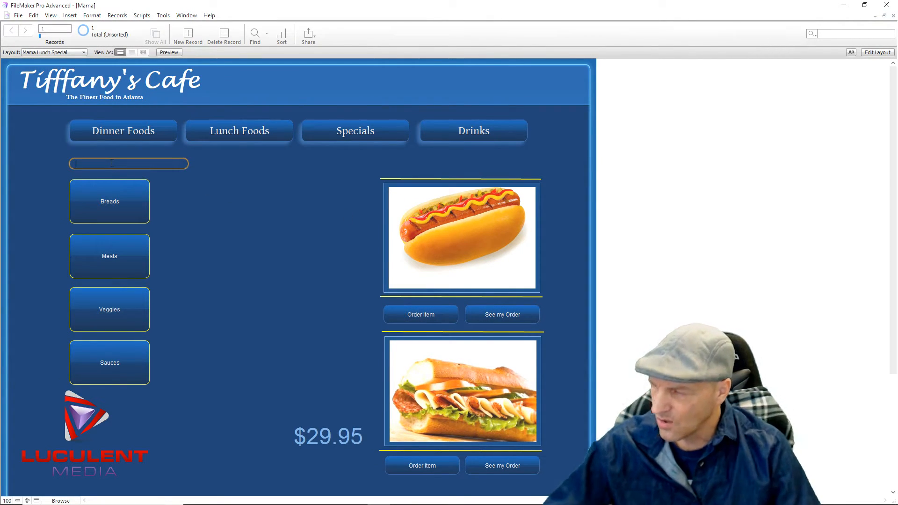
pyautogui.write('500000')
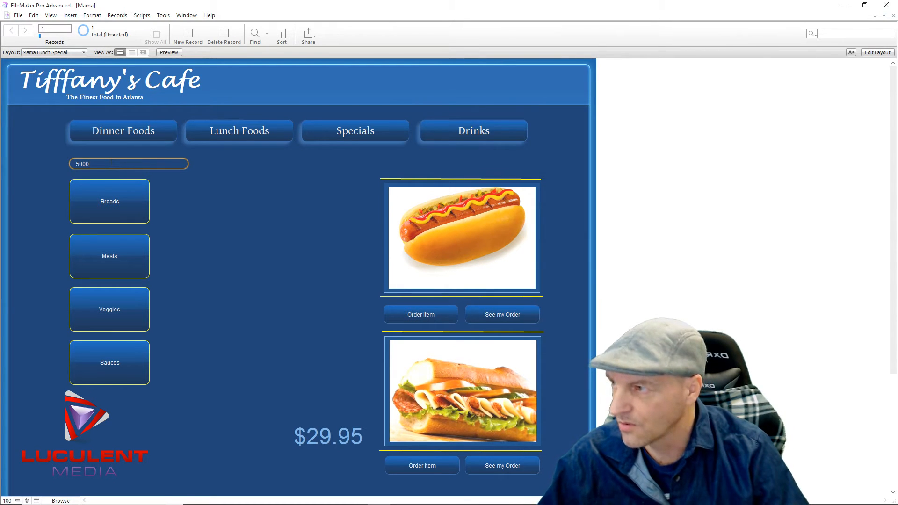
pyautogui.click(332, 189)
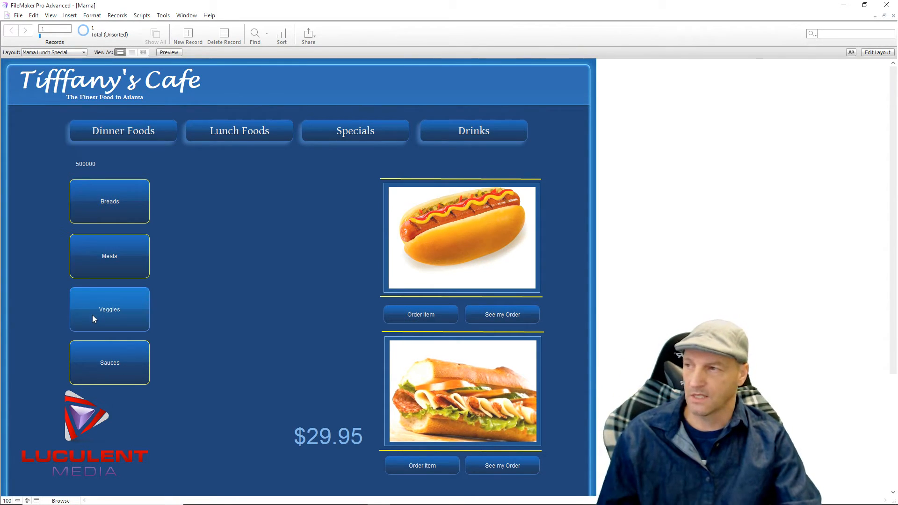
# Switch to editing the layout and open the Sand_Specs script from the White button in the Breads popover.
pyautogui.click(877, 52)
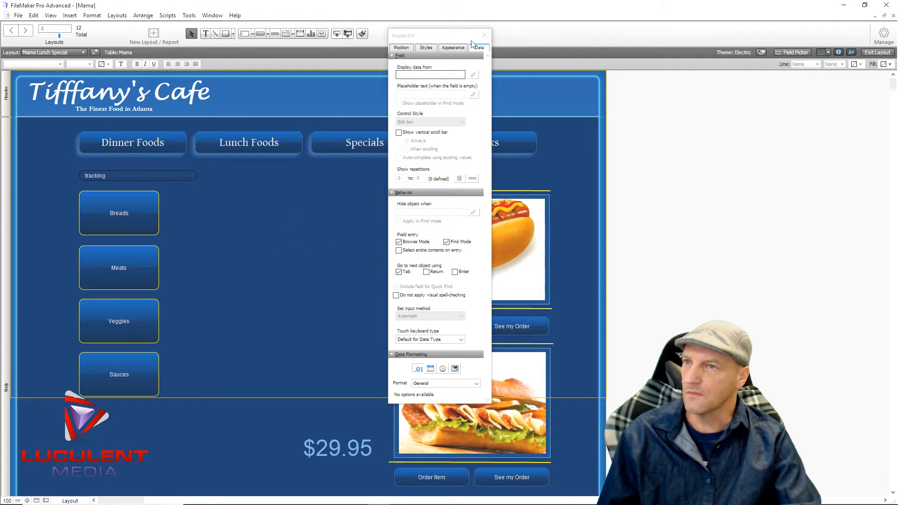
pyautogui.click(485, 35)
pyautogui.doubleClick(137, 212)
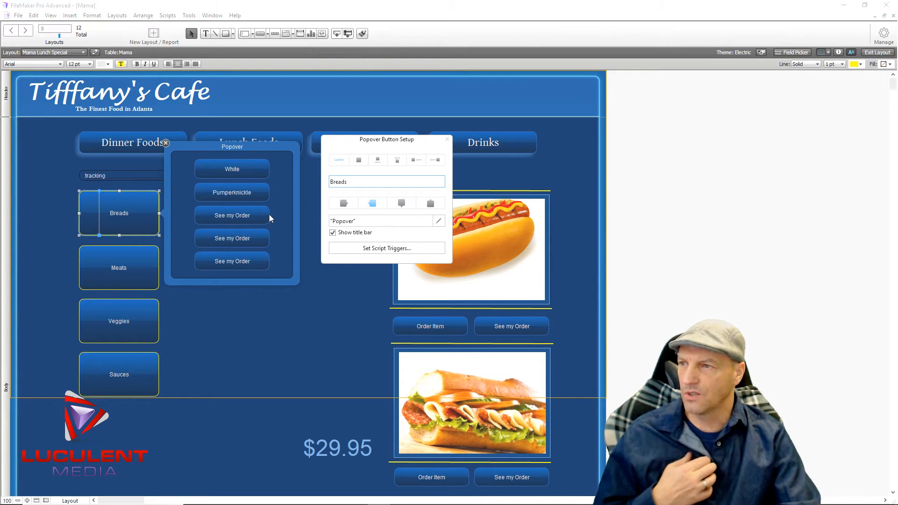
pyautogui.doubleClick(249, 171)
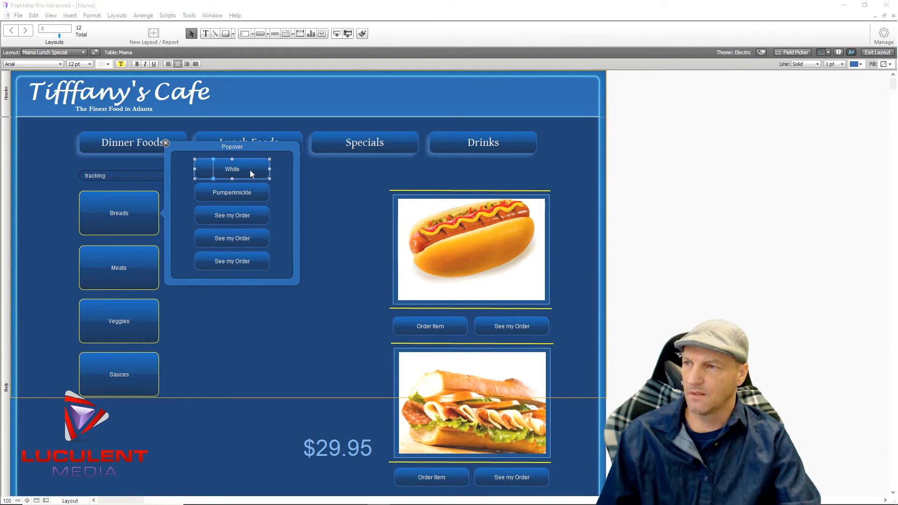
pyautogui.click(320, 256)
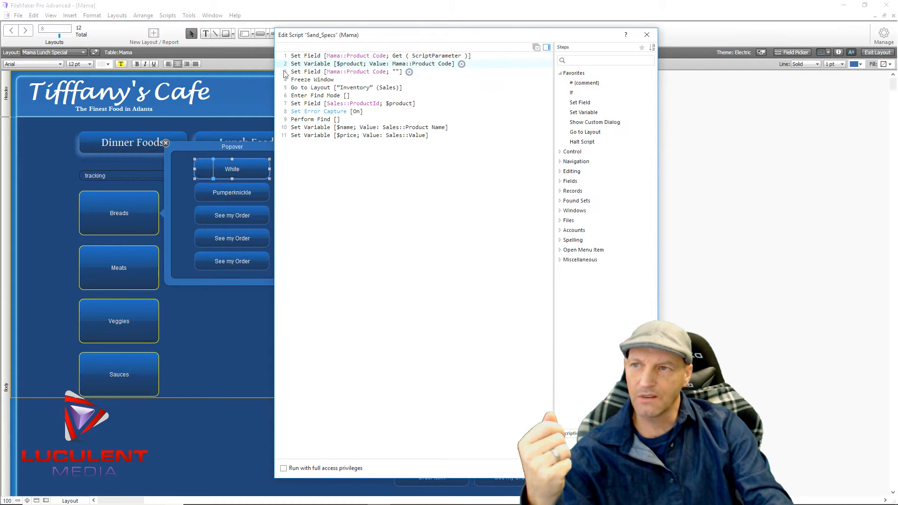
# Add a Set Variable step after the $product variable, named $track with the value Mama::tracking.
pyautogui.doubleClick(582, 112)
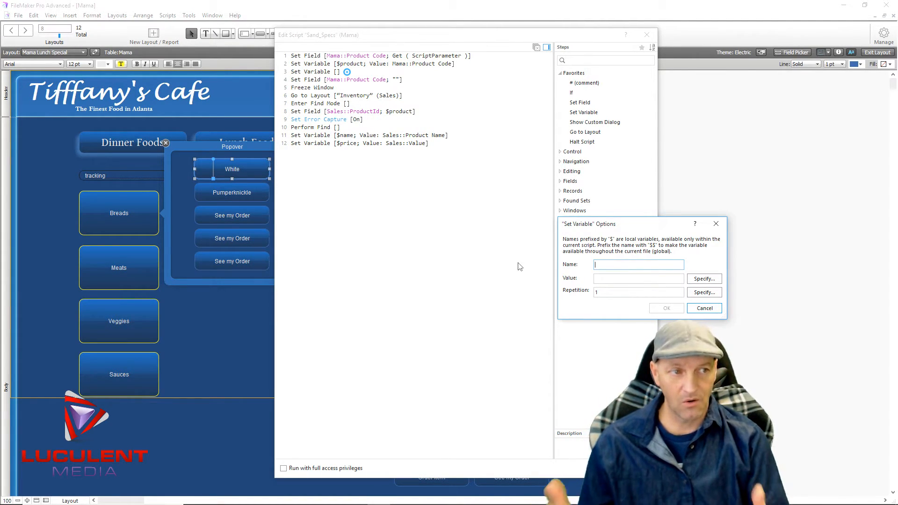
pyautogui.write('track')
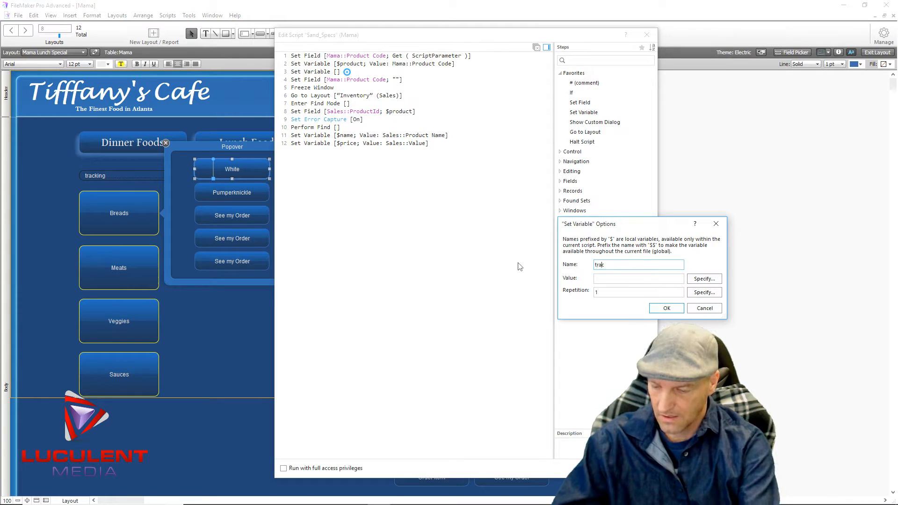
pyautogui.press('Home')
pyautogui.write('$')
pyautogui.click(694, 279)
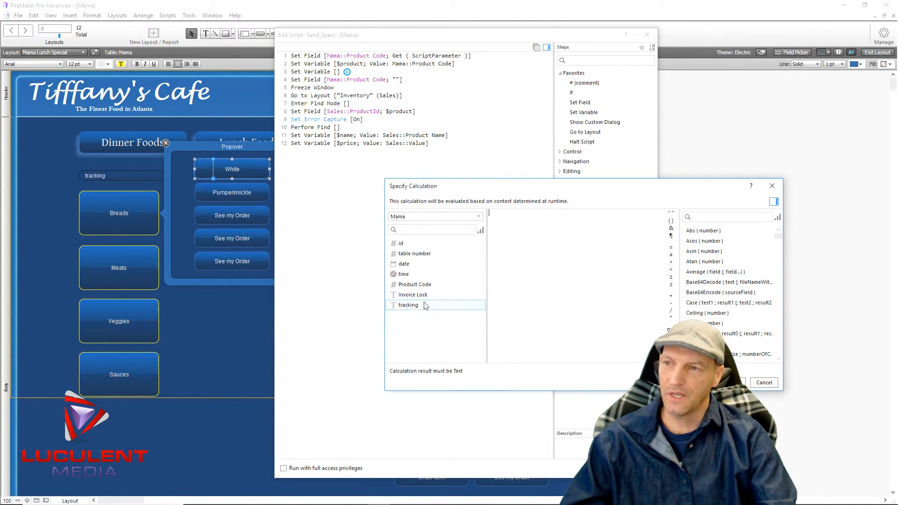
pyautogui.doubleClick(407, 305)
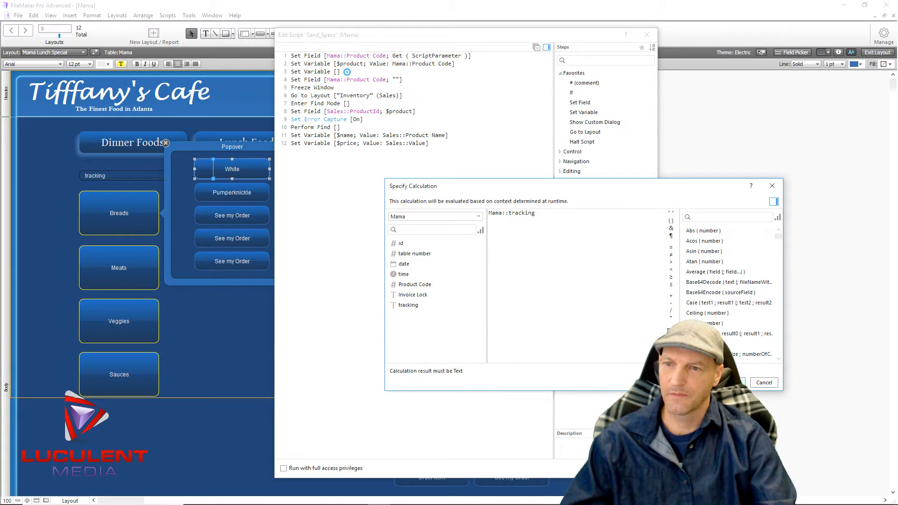
pyautogui.click(729, 383)
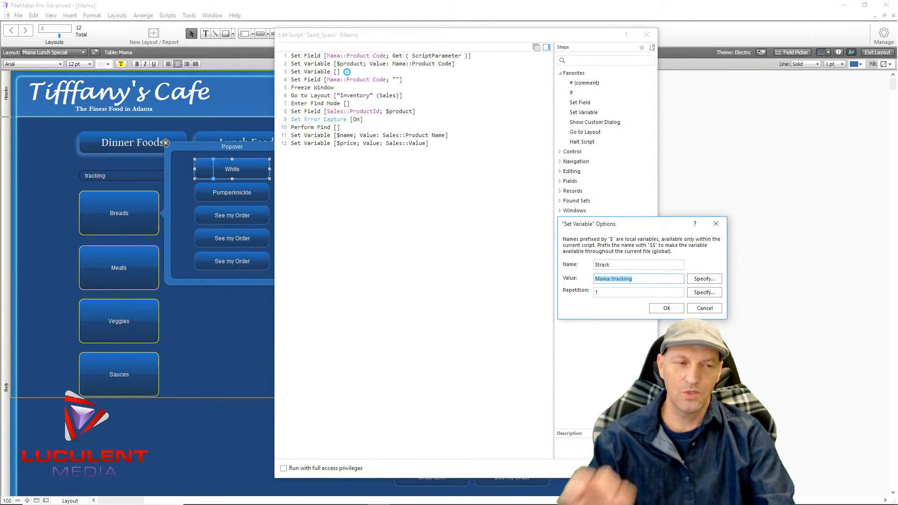
pyautogui.click(657, 310)
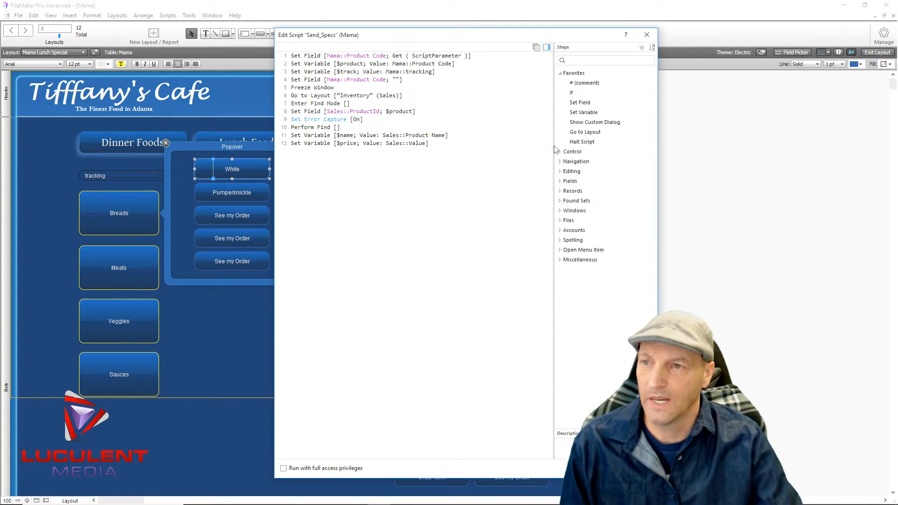
# Add a Go to Layout step at the end of the script that targets the Kitchen Sands layout.
pyautogui.doubleClick(584, 132)
pyautogui.click(376, 153)
pyautogui.click(354, 165)
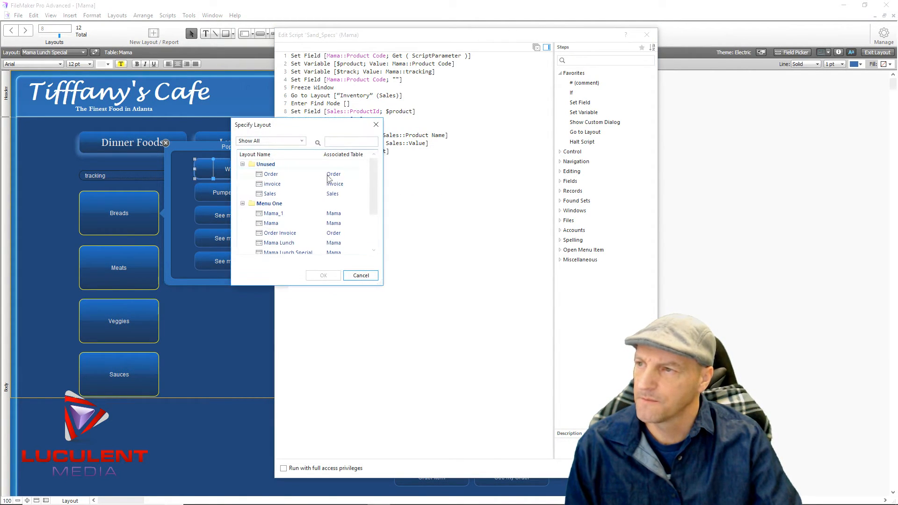
pyautogui.scroll(-2, 304, 184)
pyautogui.click(268, 244)
pyautogui.doubleClick(268, 243)
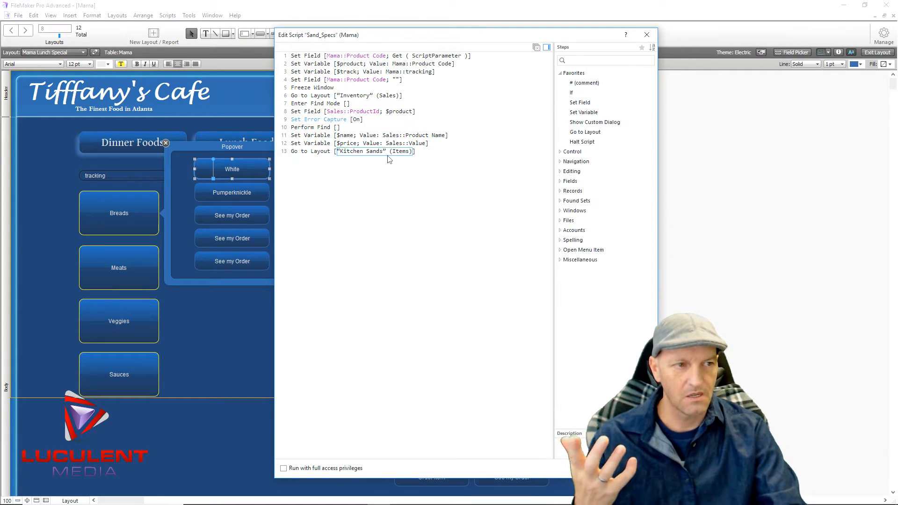
# Add an If block with the condition Items::Order Number = $track at the script's end, and close the script editor and button setup.
pyautogui.doubleClick(580, 95)
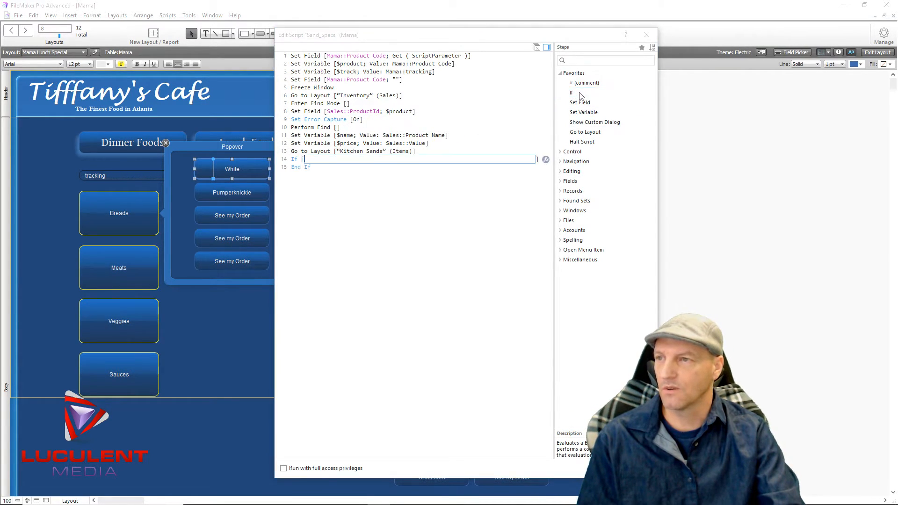
pyautogui.click(547, 159)
pyautogui.click(320, 160)
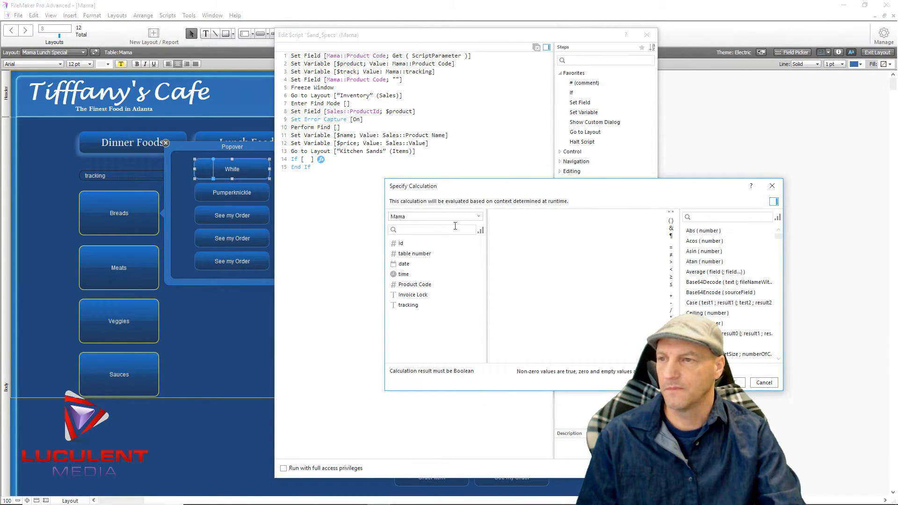
pyautogui.click(474, 218)
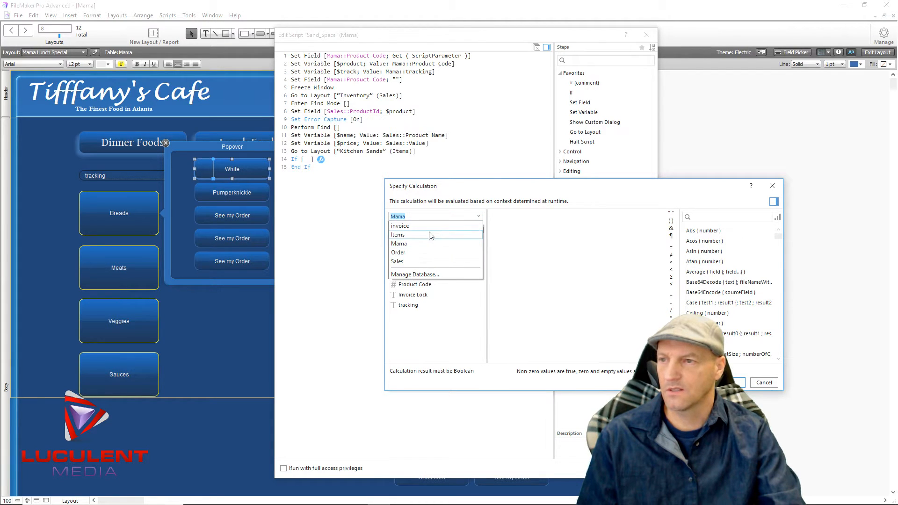
pyautogui.click(430, 235)
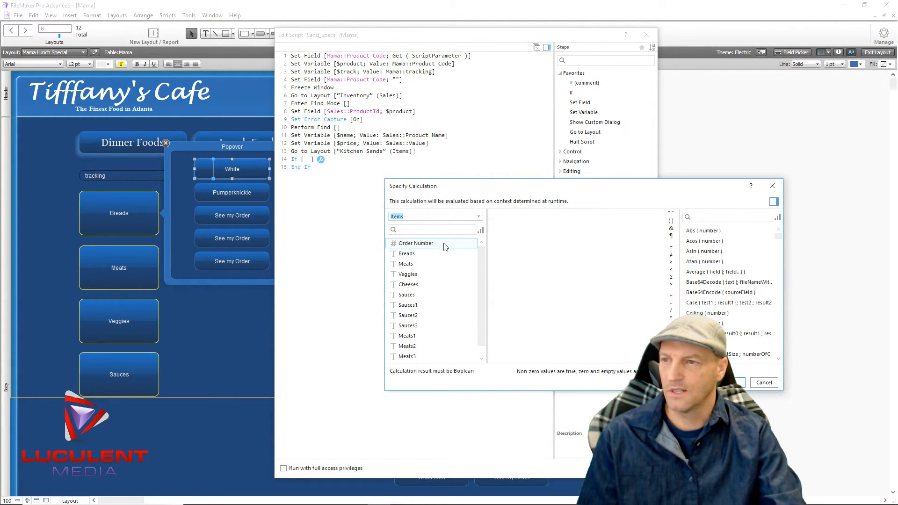
pyautogui.doubleClick(443, 243)
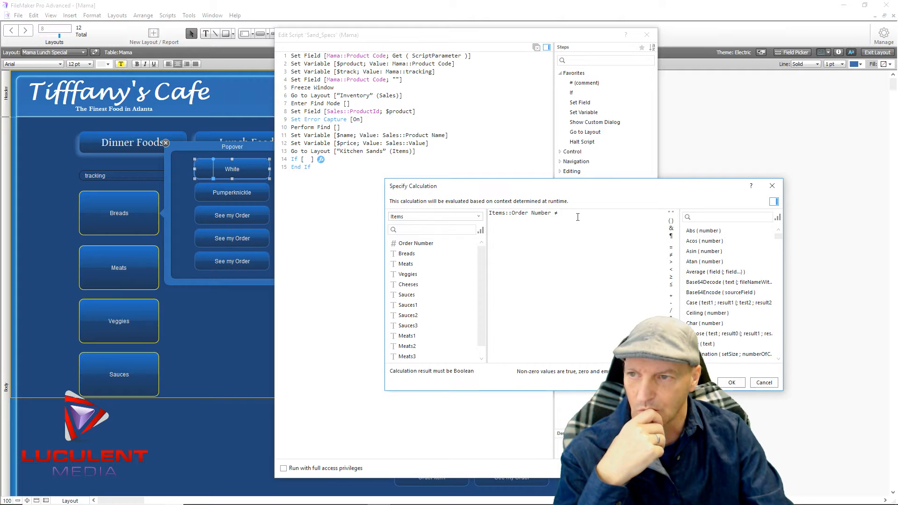
pyautogui.hotkey('ctrl', 'a')
pyautogui.press('BackSpace')
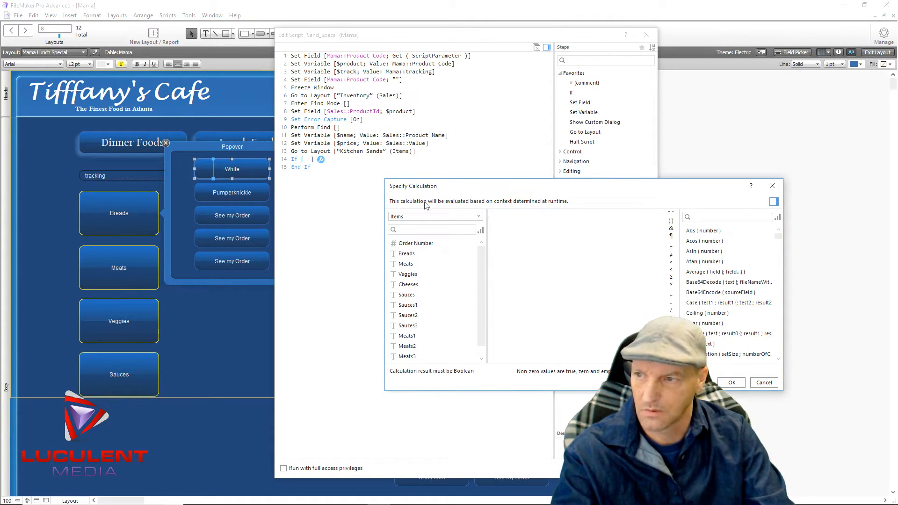
pyautogui.doubleClick(416, 244)
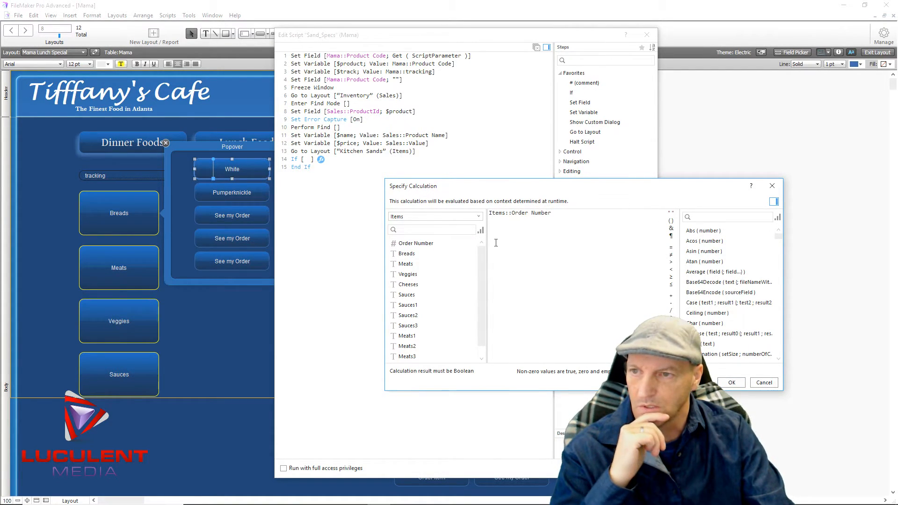
pyautogui.click(670, 248)
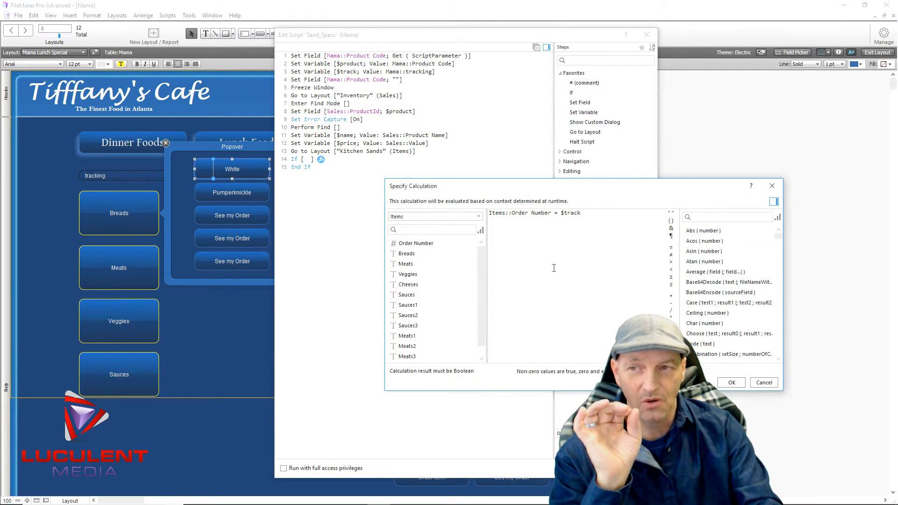
pyautogui.click(729, 383)
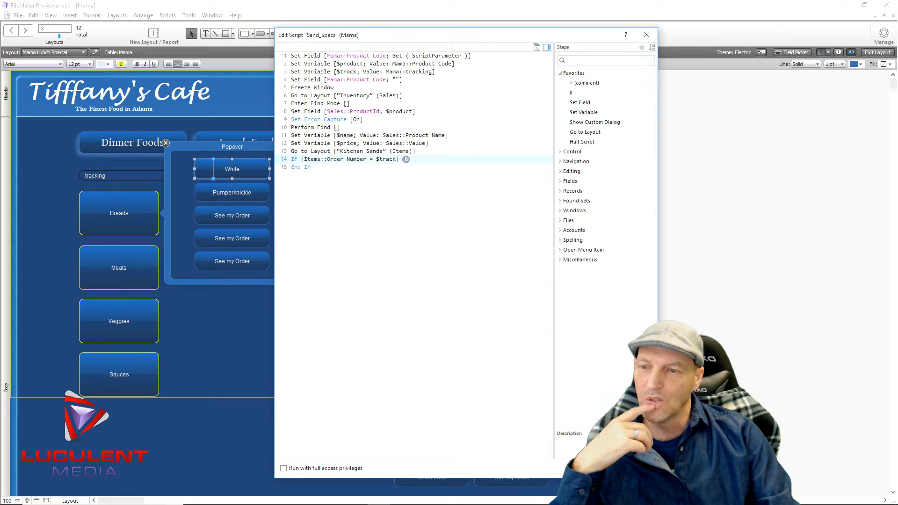
pyautogui.click(596, 468)
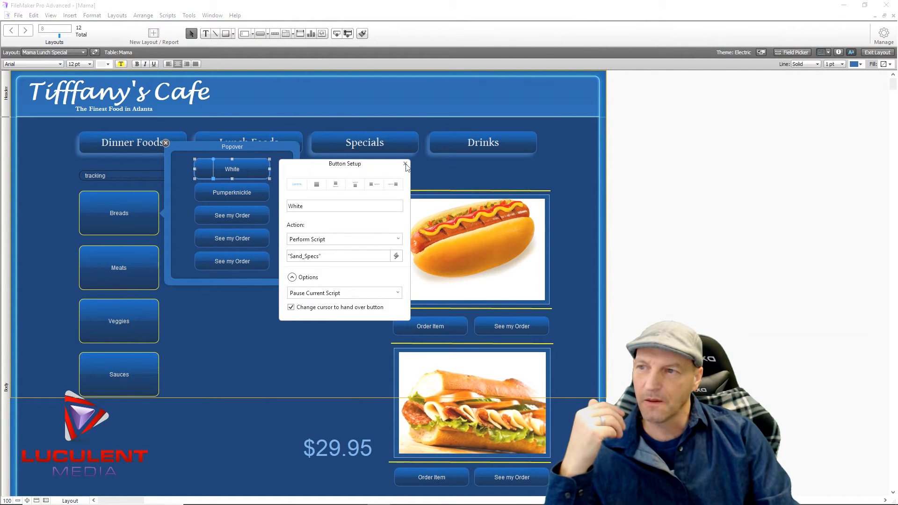
pyautogui.click(405, 164)
# Create a number field named Order_Track in the Items table and save the database changes.
pyautogui.click(883, 34)
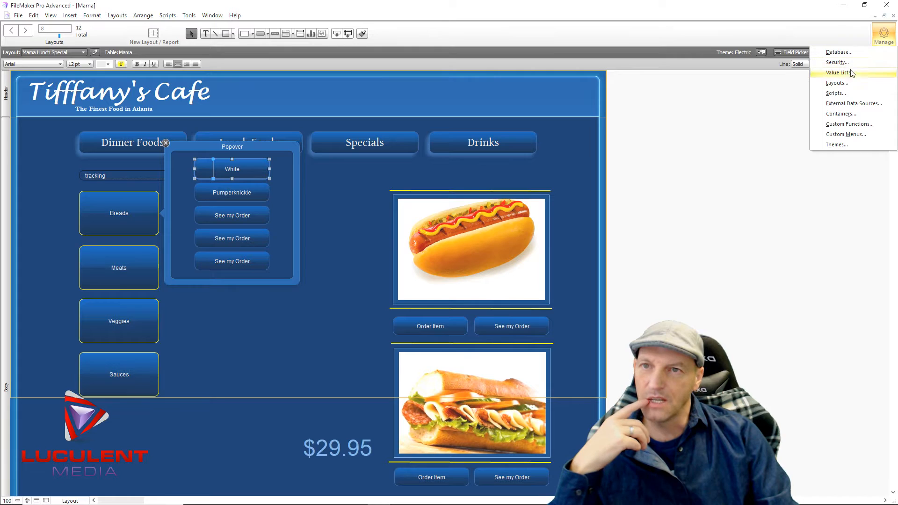
pyautogui.click(837, 52)
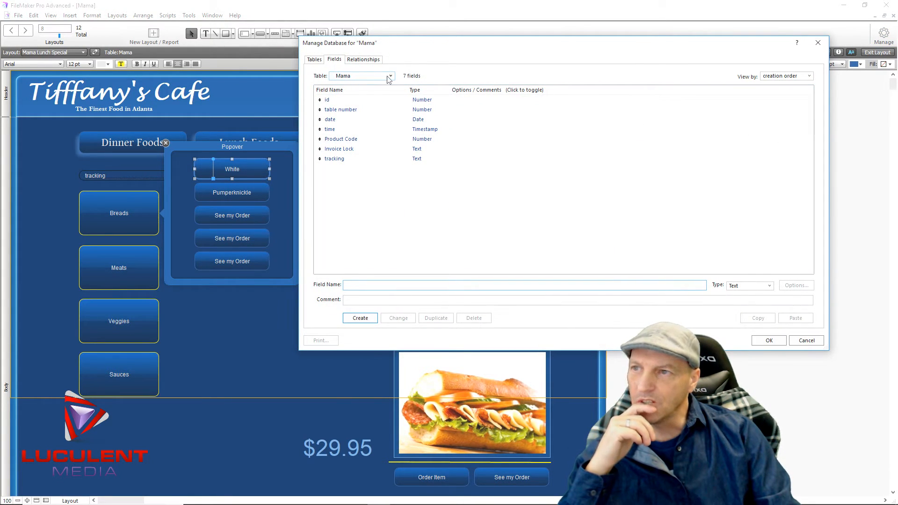
pyautogui.click(387, 80)
pyautogui.click(356, 126)
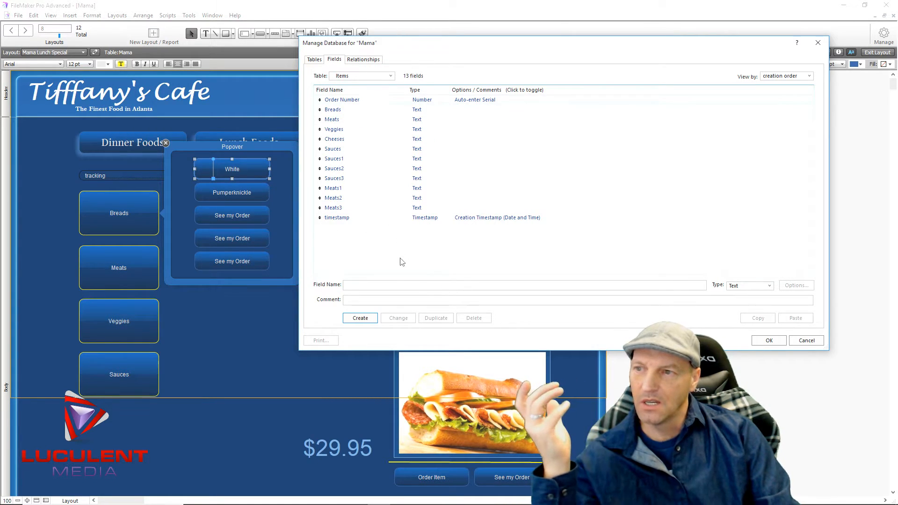
pyautogui.click(361, 286)
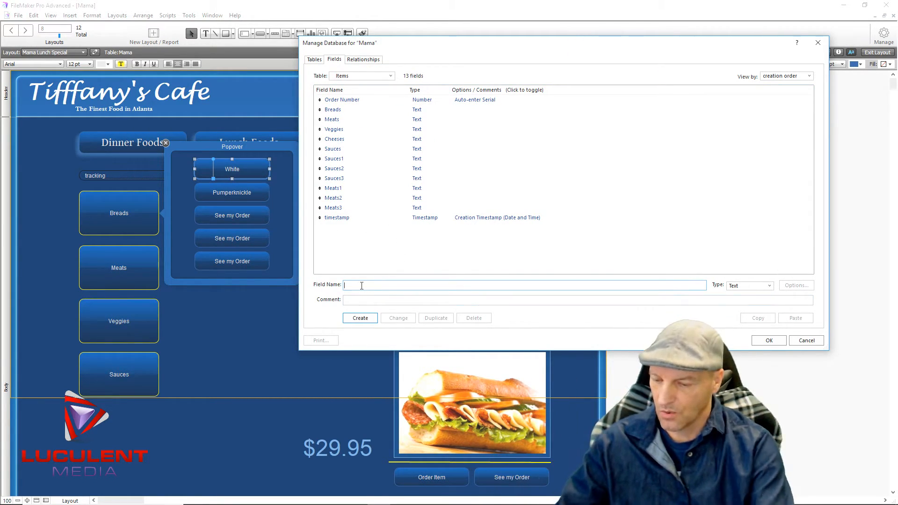
pyautogui.write('Order_Track')
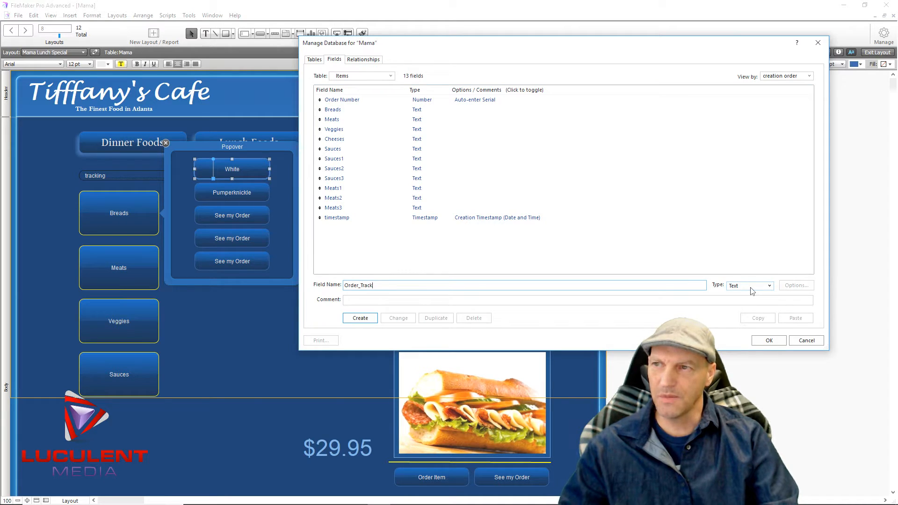
pyautogui.click(770, 286)
pyautogui.click(748, 302)
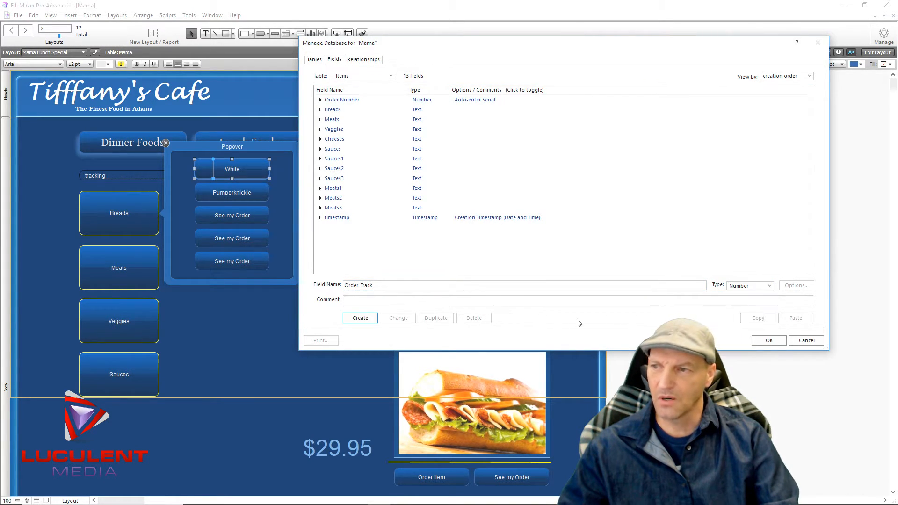
pyautogui.click(360, 318)
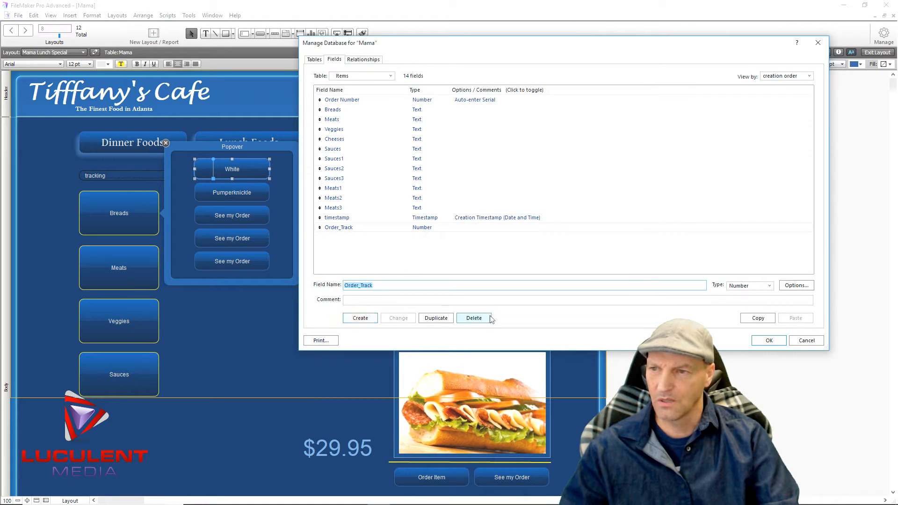
pyautogui.click(767, 340)
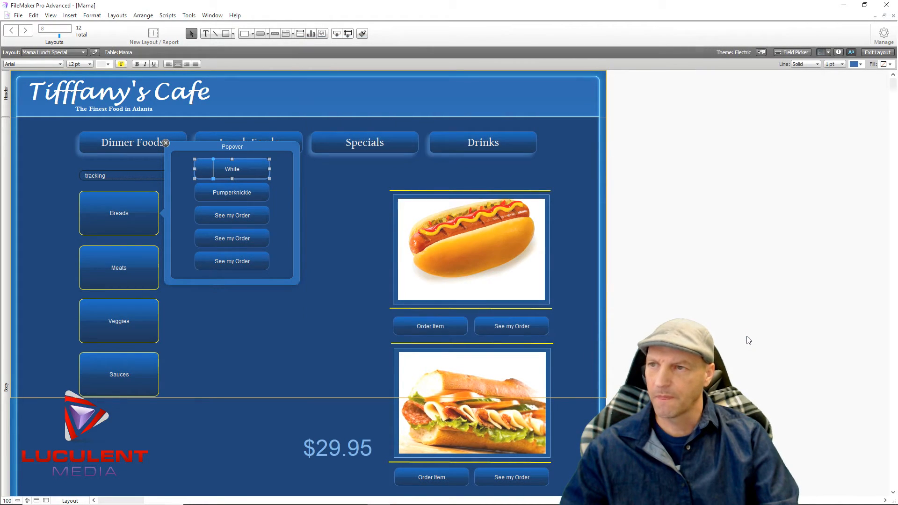
# Open Sand_Specs in the Script Workspace and delete the If and End If steps at its end.
pyautogui.click(675, 168)
pyautogui.click(883, 34)
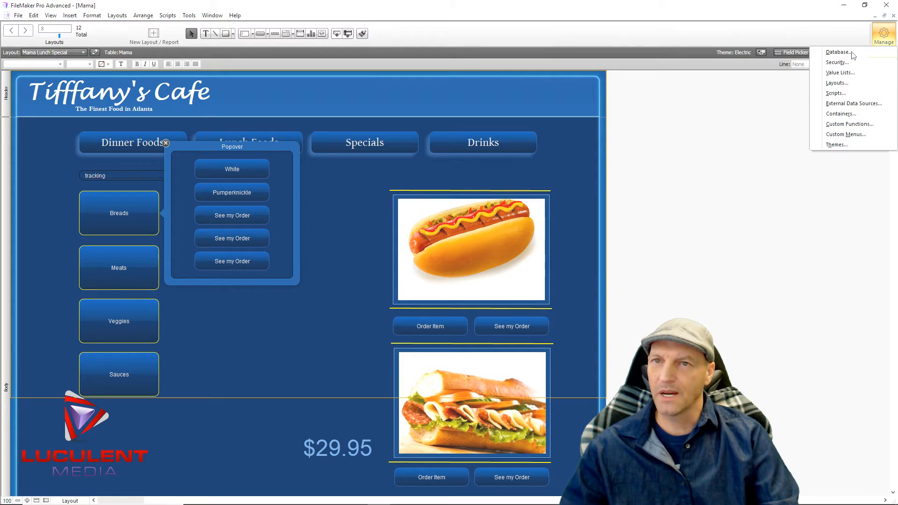
pyautogui.click(844, 96)
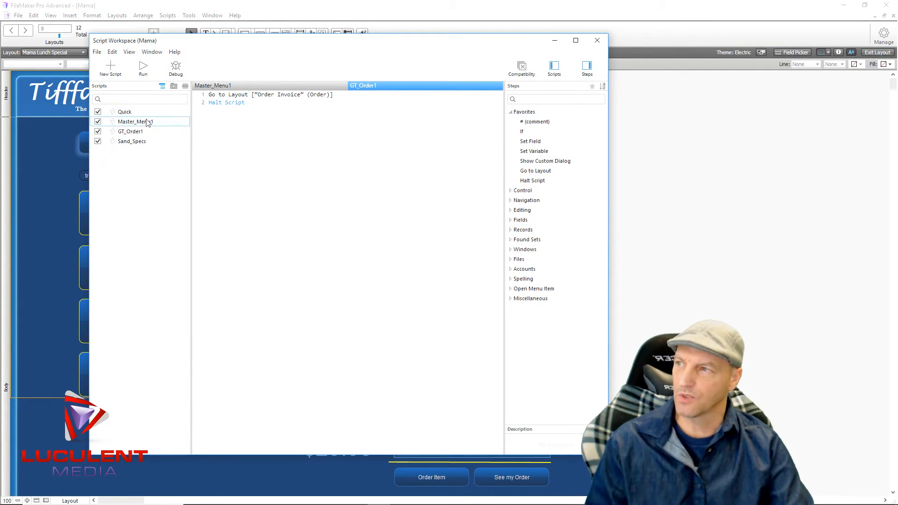
pyautogui.click(141, 142)
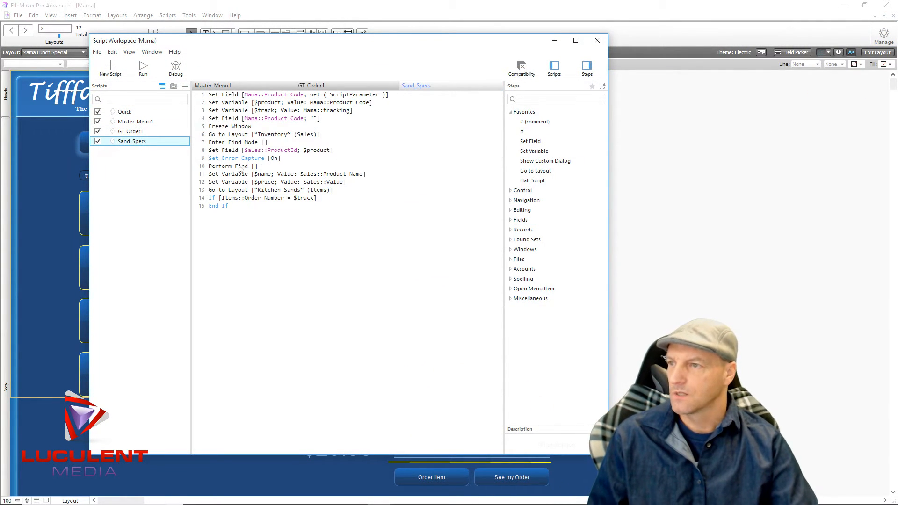
pyautogui.click(213, 200)
pyautogui.press('Delete')
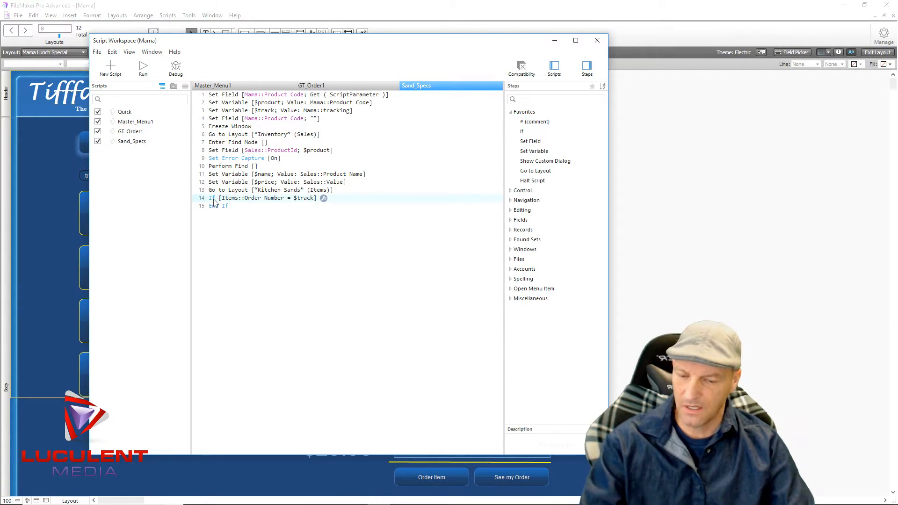
pyautogui.press('Delete')
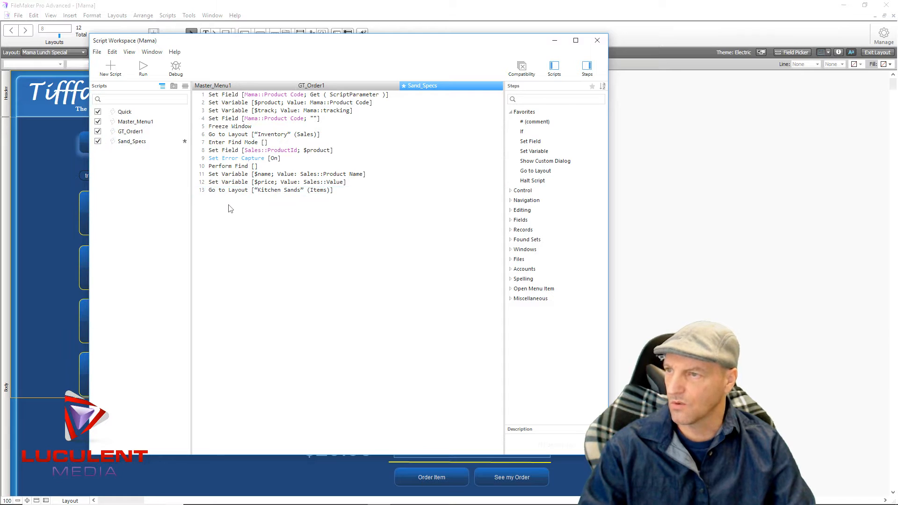
# Add a Set Field step at the end of Sand_Specs that sets Items::Order_Track to $track.
pyautogui.doubleClick(532, 141)
pyautogui.click(295, 218)
pyautogui.click(705, 184)
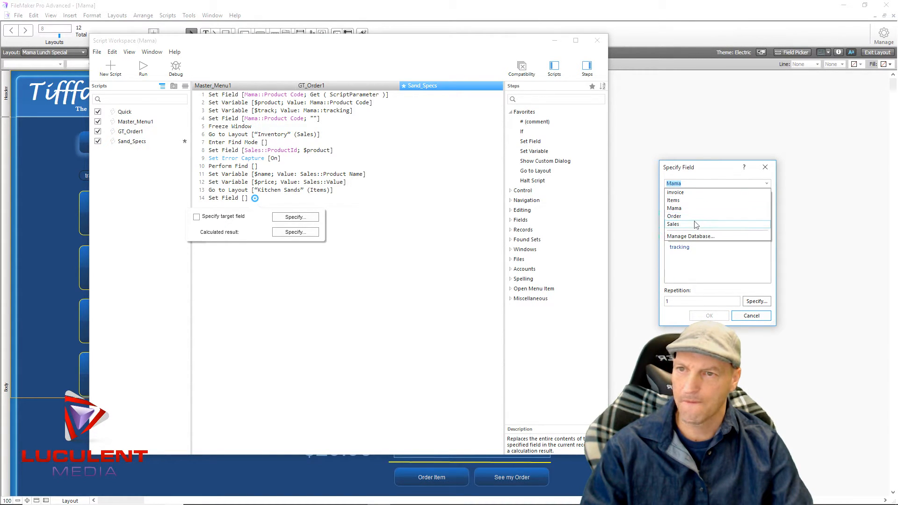
pyautogui.click(695, 201)
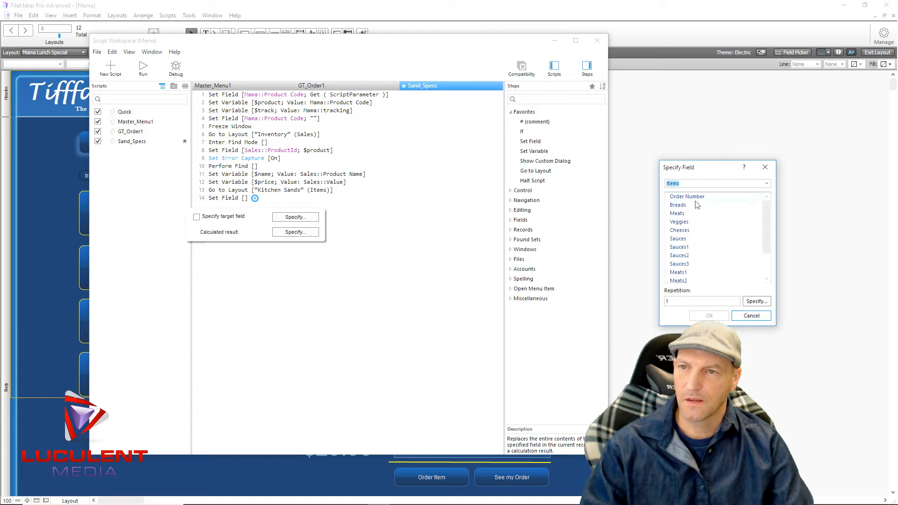
pyautogui.scroll(-2, 727, 248)
pyautogui.doubleClick(705, 272)
pyautogui.click(295, 232)
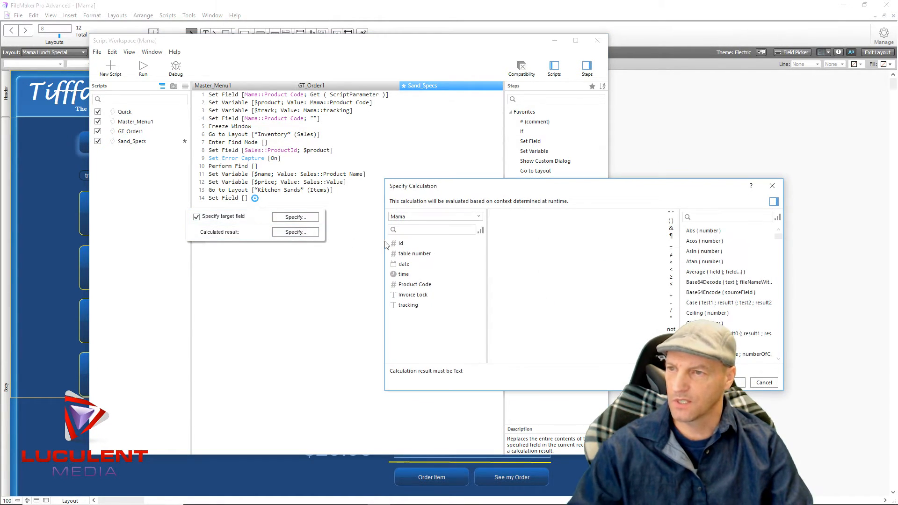
pyautogui.write('$trsa')
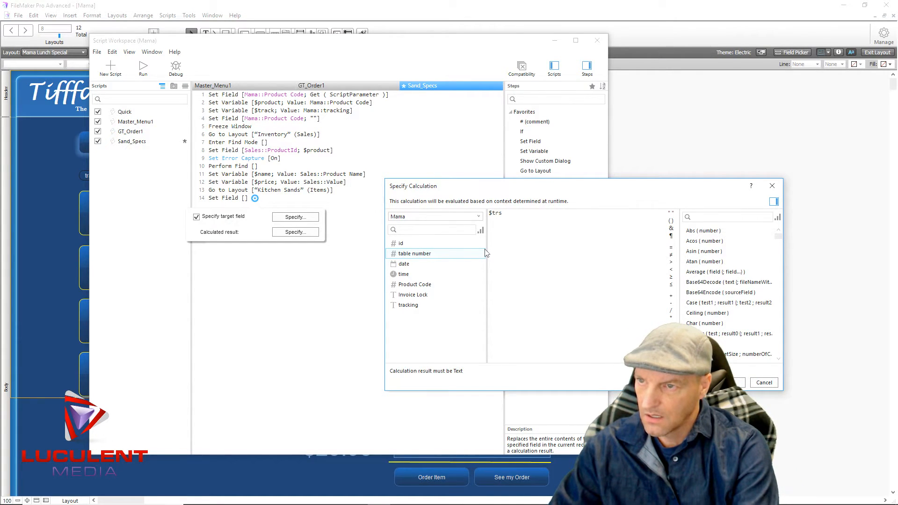
pyautogui.write('ck')
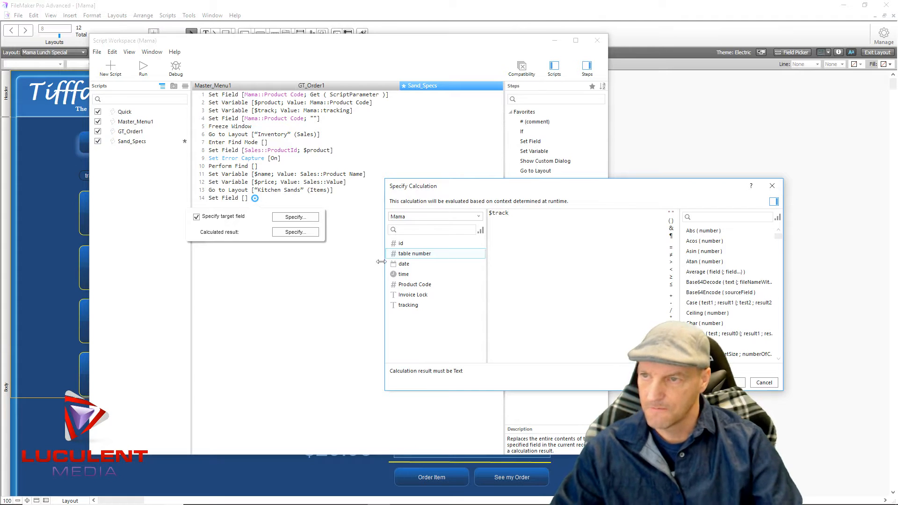
pyautogui.press('Return')
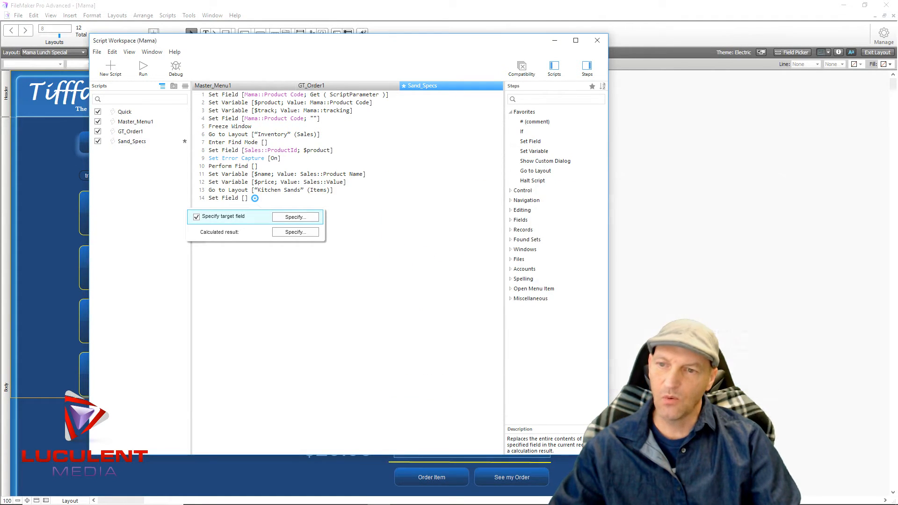
pyautogui.click(436, 353)
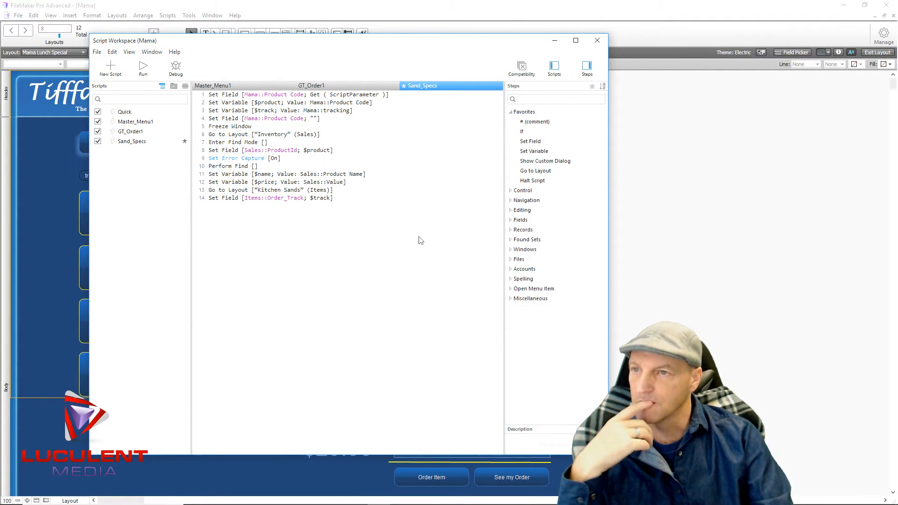
# Add an If block at the script's end with the condition Items::Order Number ≠ Items::Order_Track.
pyautogui.doubleClick(522, 133)
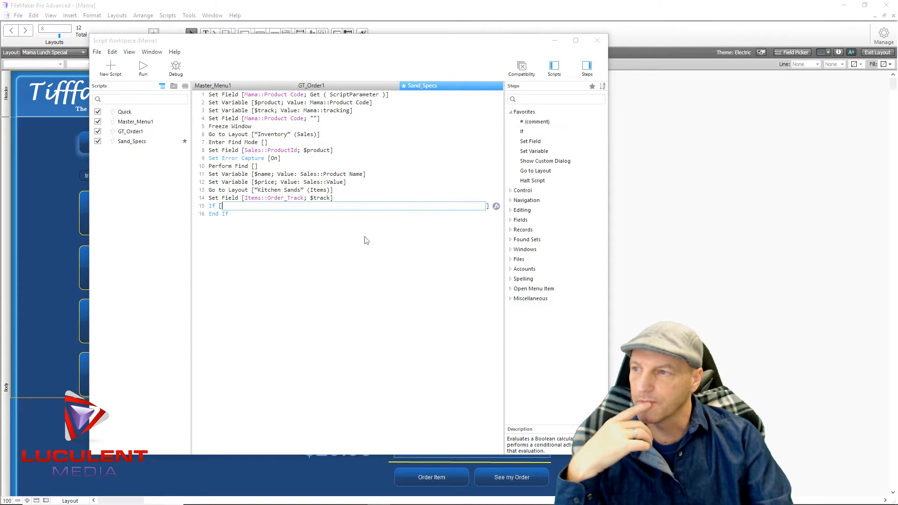
pyautogui.click(238, 206)
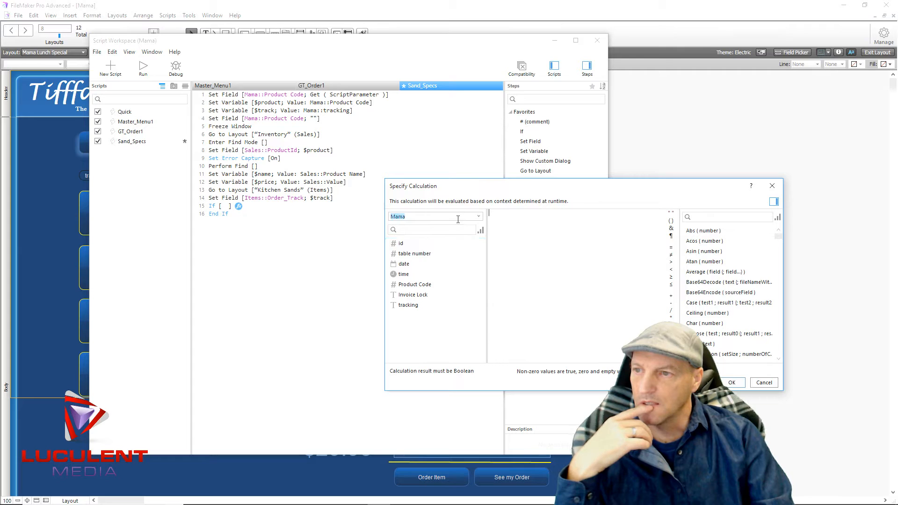
pyautogui.click(477, 217)
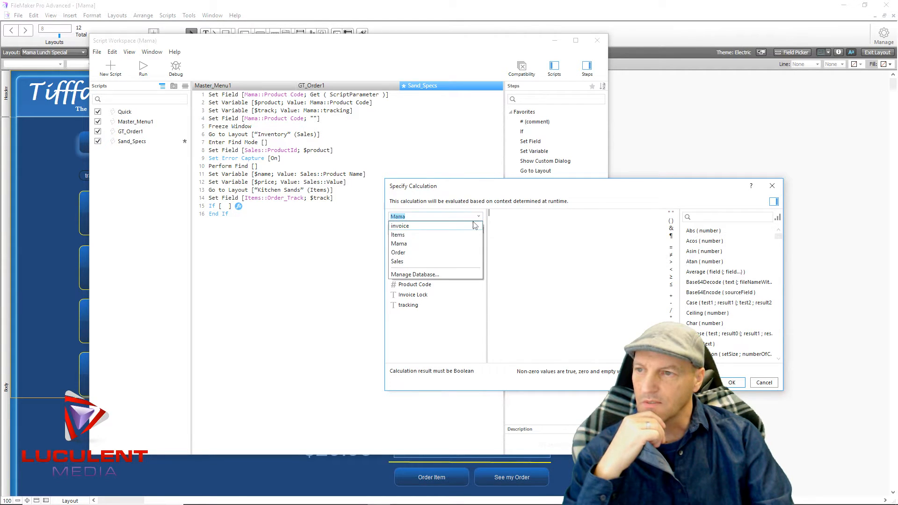
pyautogui.click(423, 235)
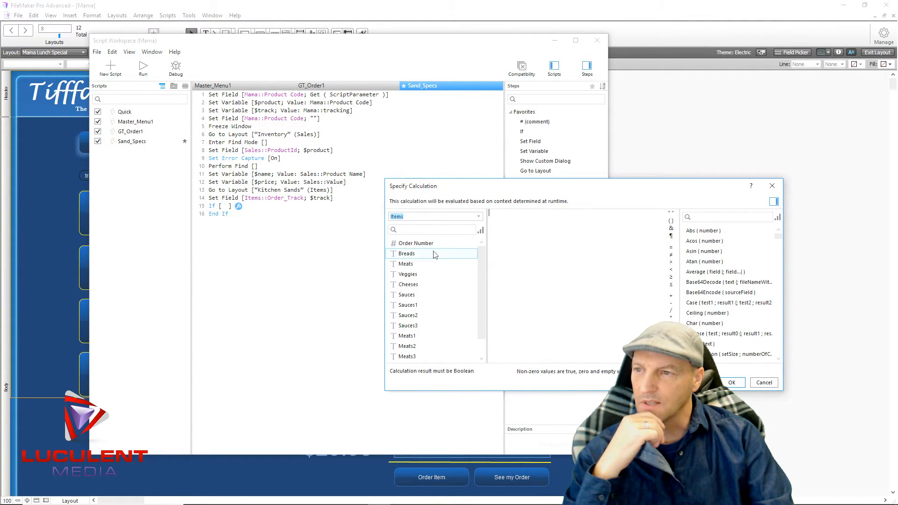
pyautogui.doubleClick(444, 243)
pyautogui.click(671, 255)
pyautogui.scroll(-2, 482, 313)
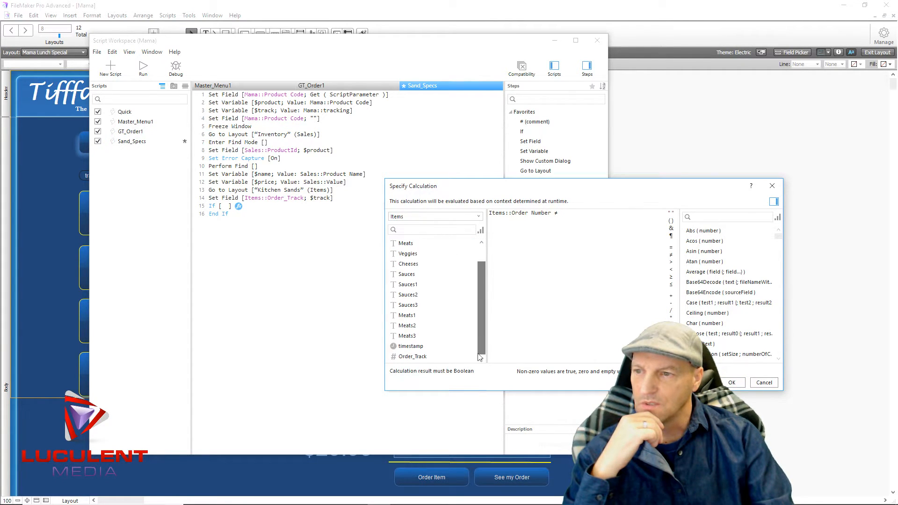
pyautogui.click(433, 357)
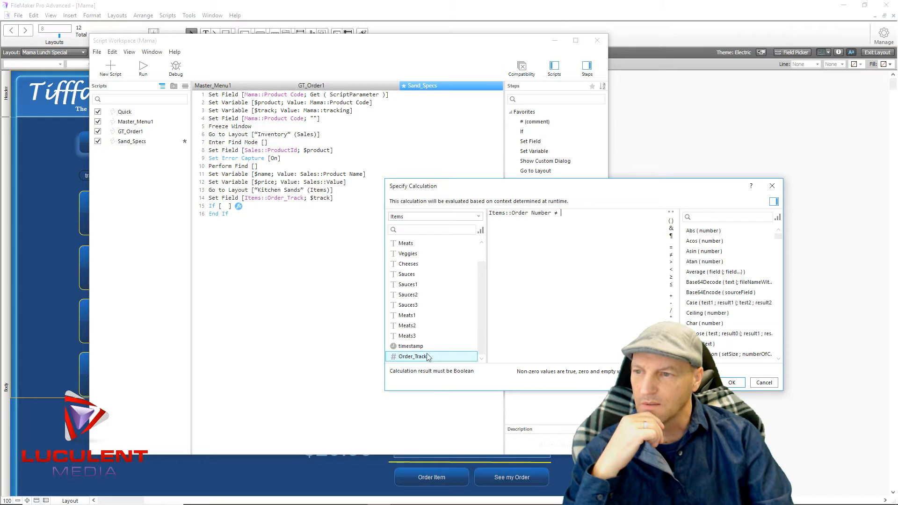
pyautogui.doubleClick(428, 357)
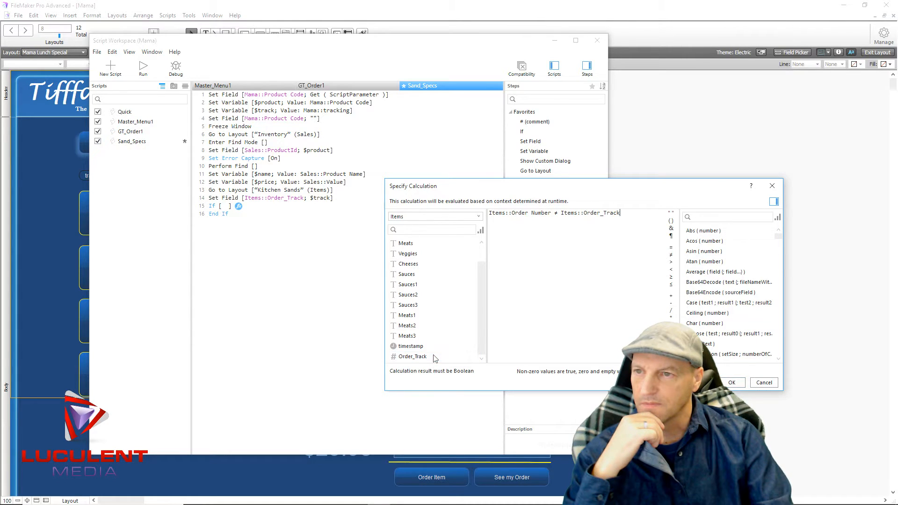
pyautogui.click(730, 383)
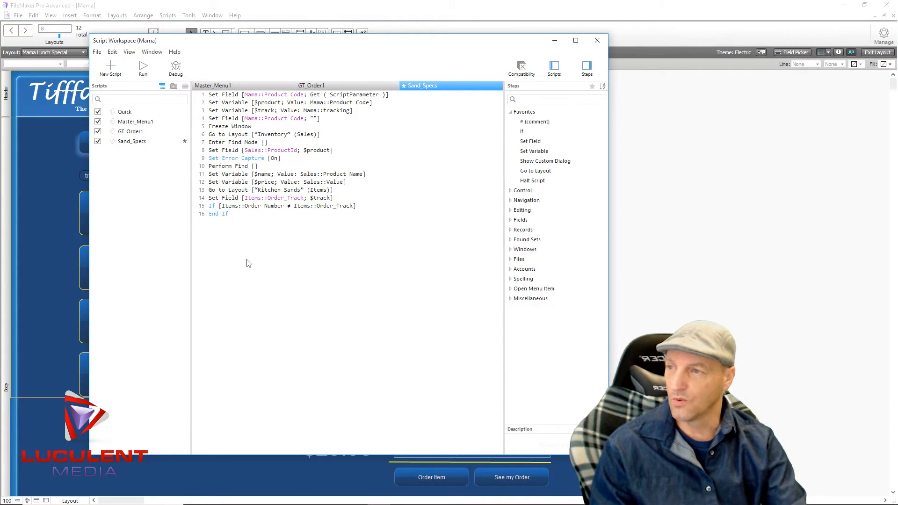
# Place a New Record/Request step inside the If block and save the script.
pyautogui.click(511, 230)
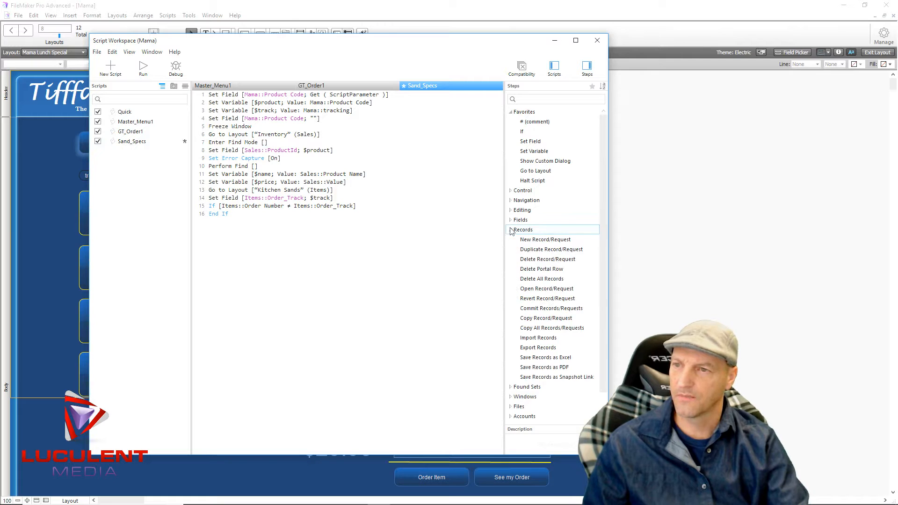
pyautogui.doubleClick(533, 240)
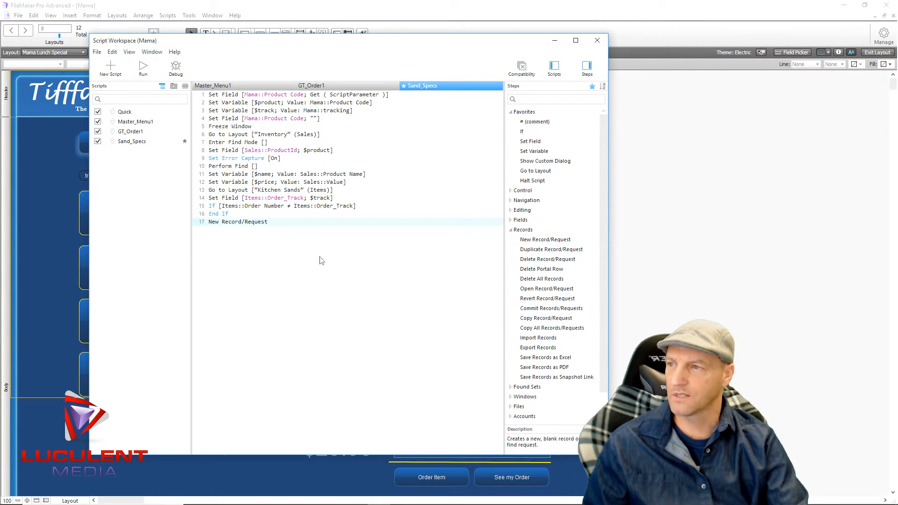
pyautogui.moveTo(214, 223); pyautogui.dragTo(213, 212)
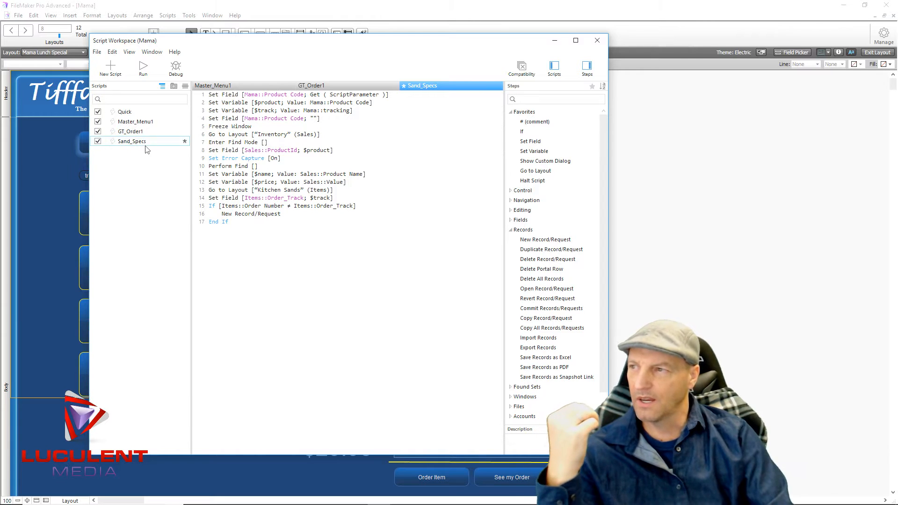
pyautogui.hotkey('ctrl', 's')
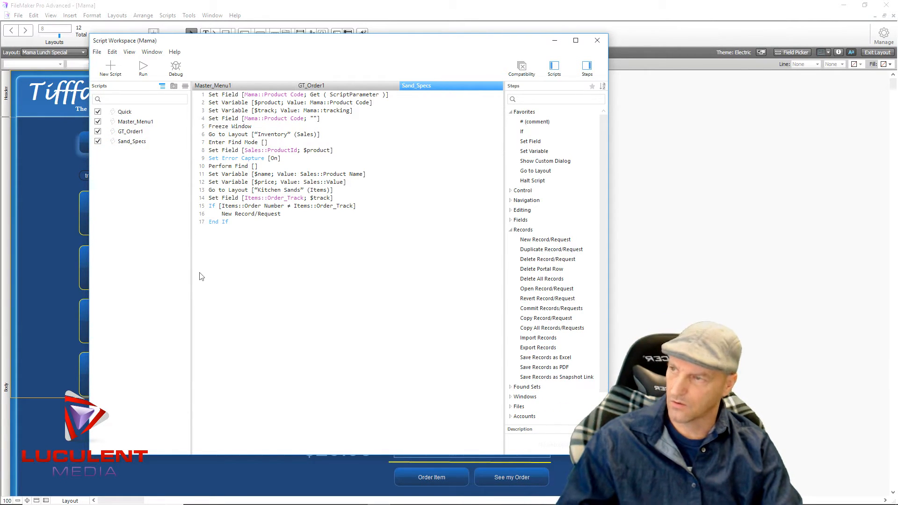
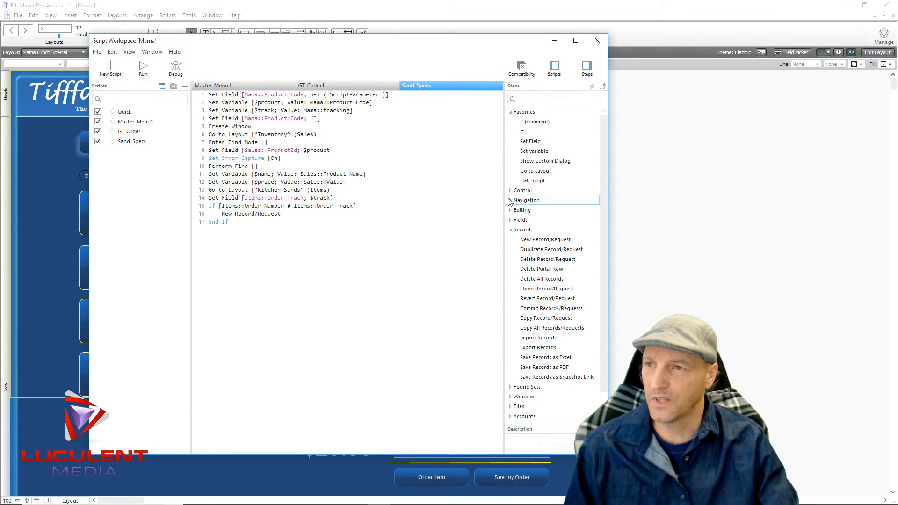
# Add a Set Field step after End If that sets Items::Breads to $name.
pyautogui.doubleClick(531, 144)
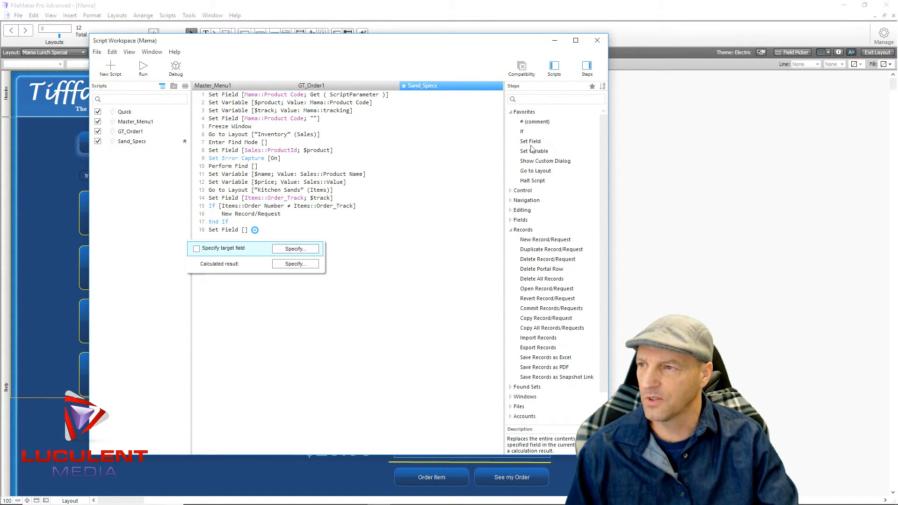
pyautogui.click(309, 252)
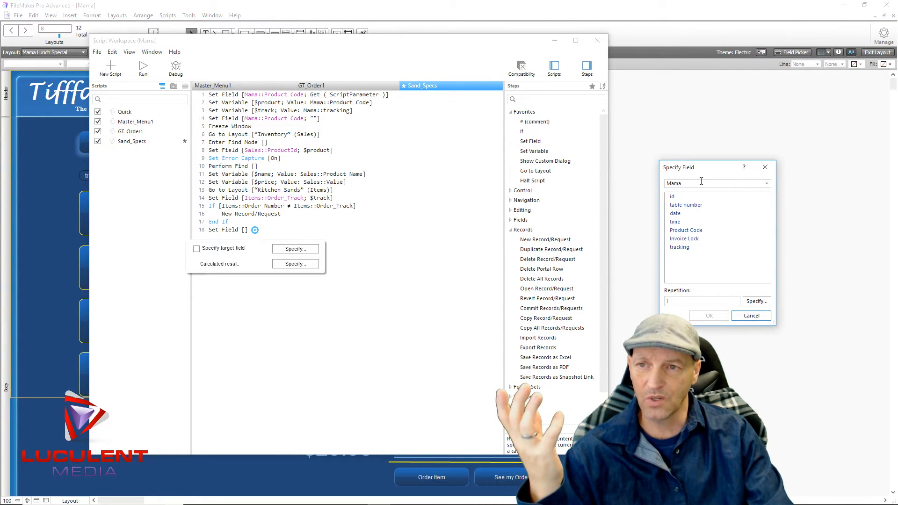
pyautogui.click(766, 183)
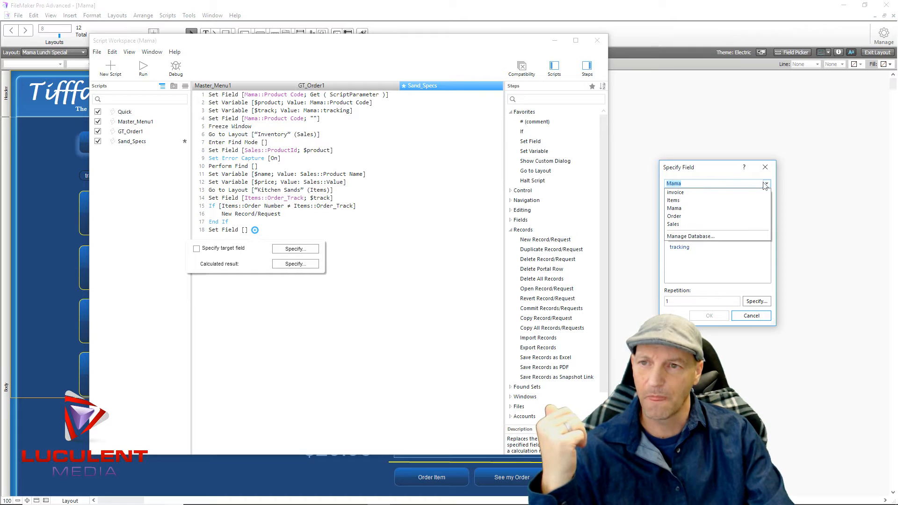
pyautogui.click(694, 200)
pyautogui.doubleClick(678, 205)
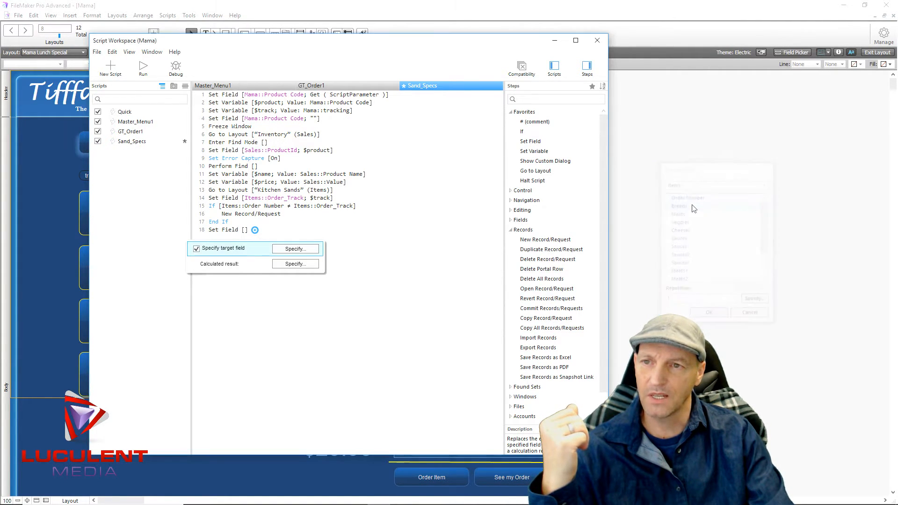
pyautogui.click(295, 264)
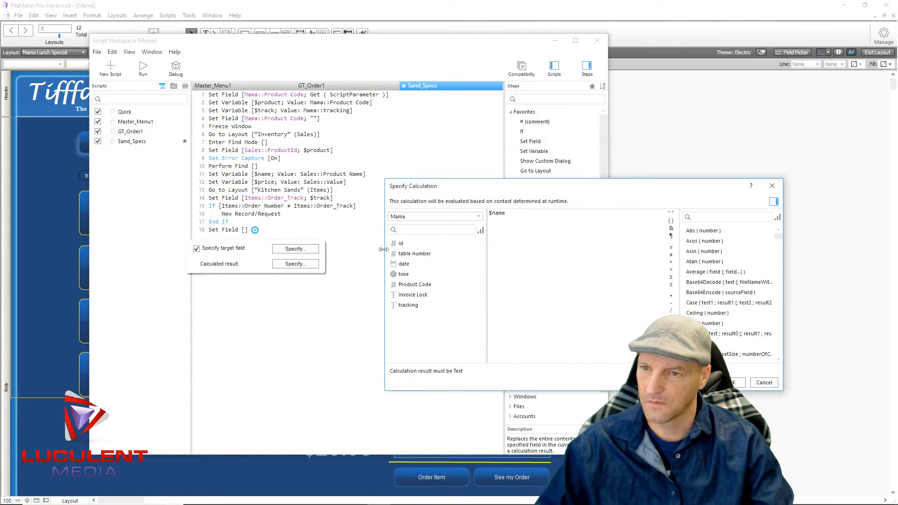
pyautogui.click(731, 382)
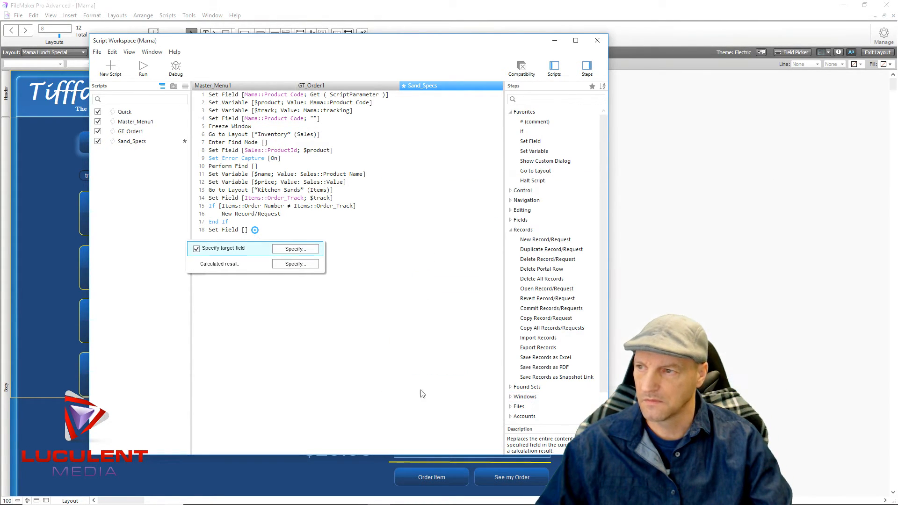
pyautogui.click(357, 369)
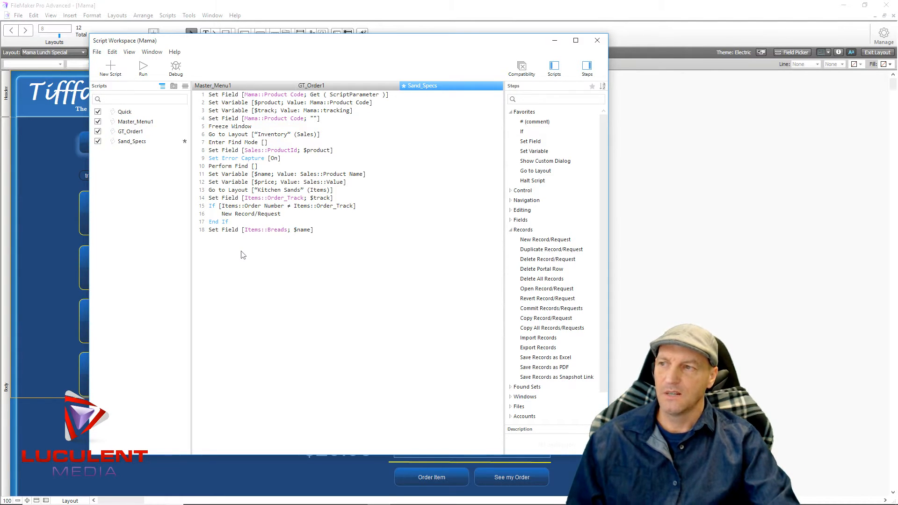
# Add Go to Layout [original layout] and a custom dialog titled "Selecteion Added" with the message "Your selection has been added" and a blank second button label.
pyautogui.doubleClick(533, 171)
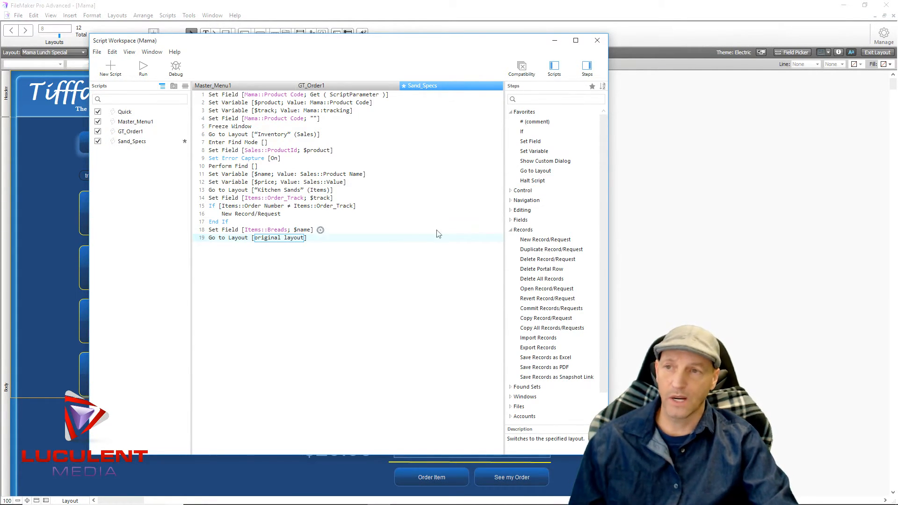
pyautogui.doubleClick(543, 161)
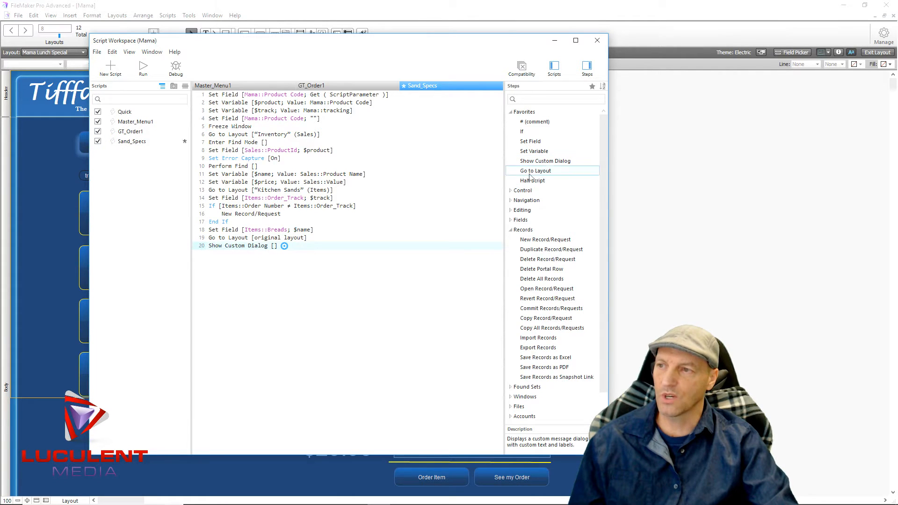
pyautogui.click(284, 246)
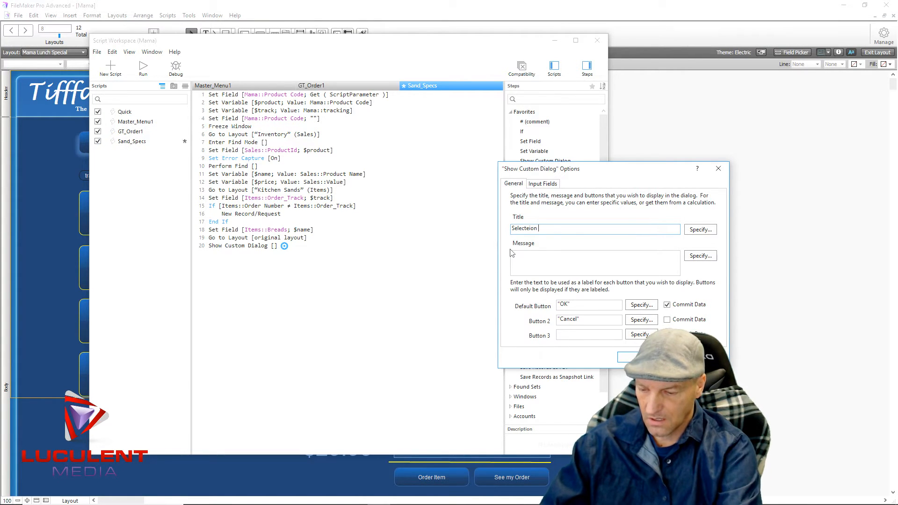
pyautogui.click(548, 264)
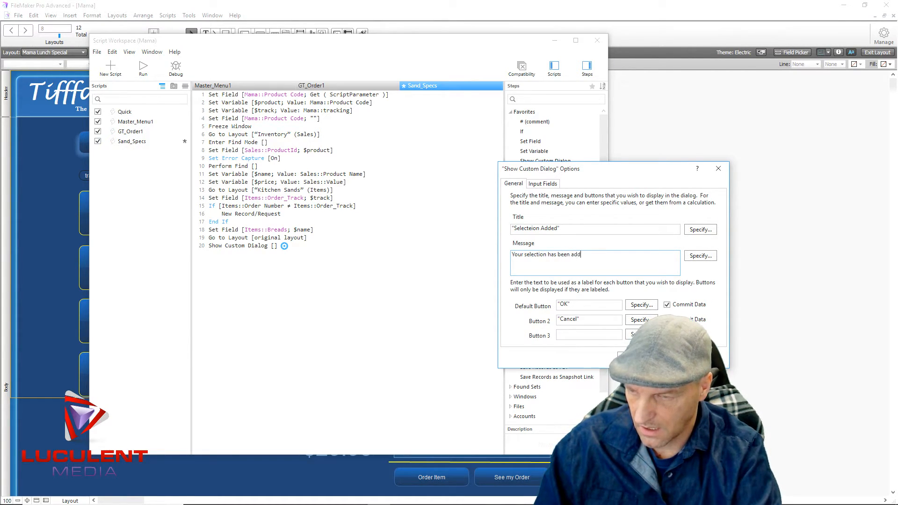
pyautogui.moveTo(594, 321); pyautogui.dragTo(509, 326)
pyautogui.press('BackSpace')
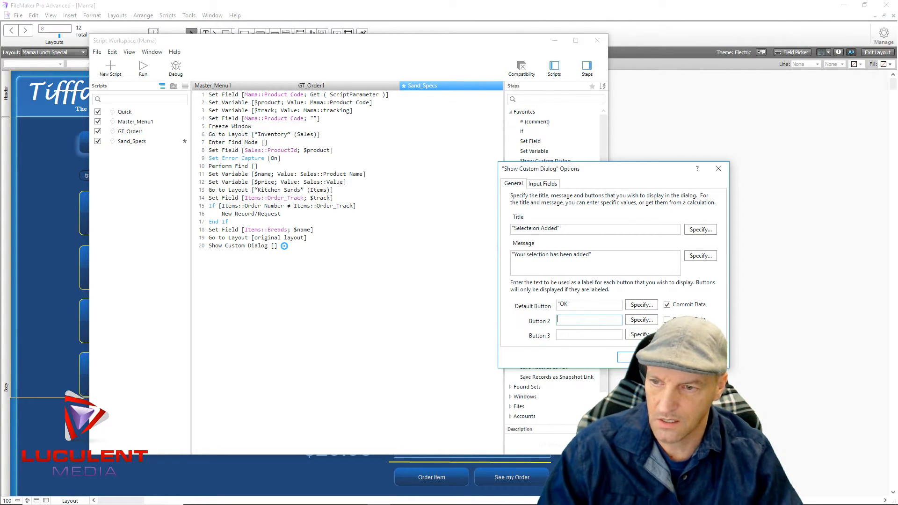
pyautogui.click(626, 357)
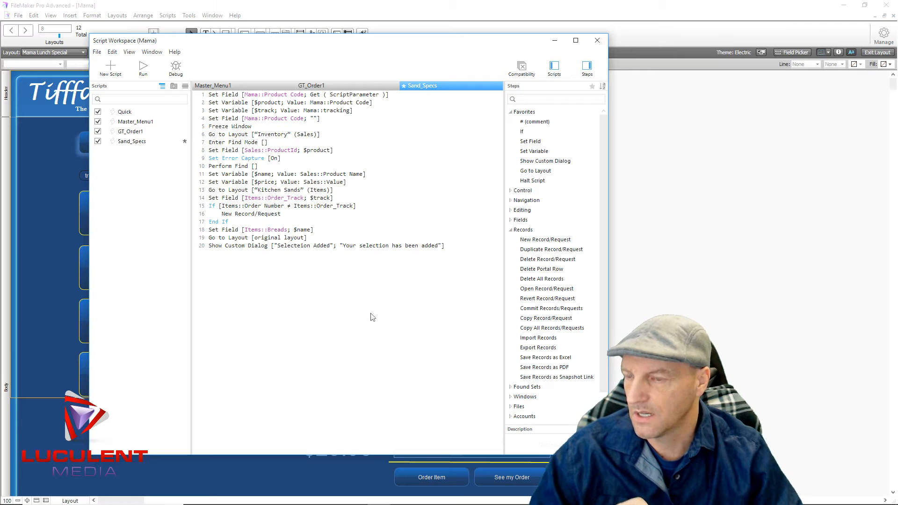
# Add a Halt Script step as the script's last line and close the Script Workspace.
pyautogui.write('Halt')
pyautogui.click(245, 264)
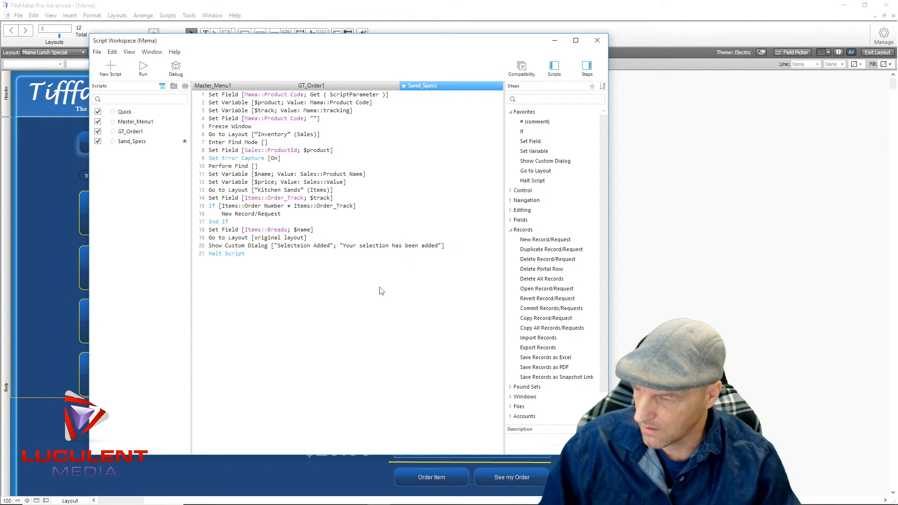
pyautogui.click(597, 40)
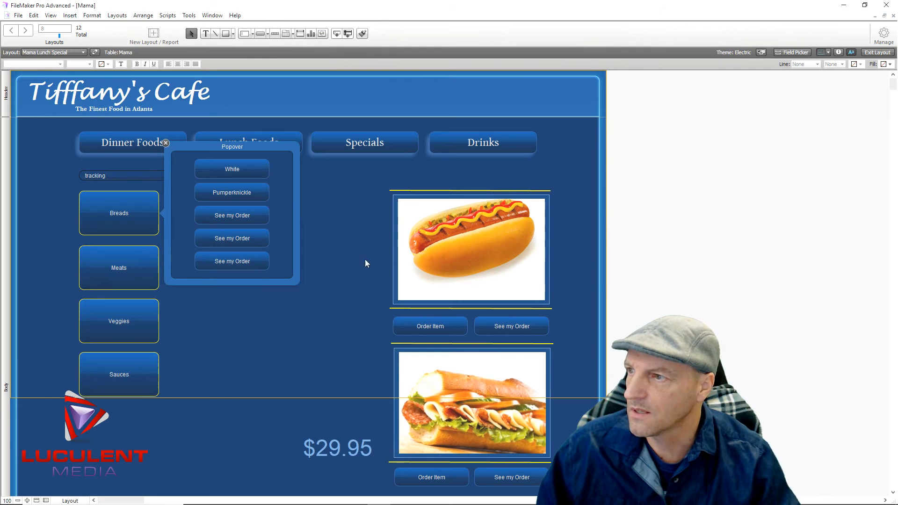
# Set the script parameter of the White button's Sand_Specs script to 1002 and close the Breads popover.
pyautogui.doubleClick(248, 165)
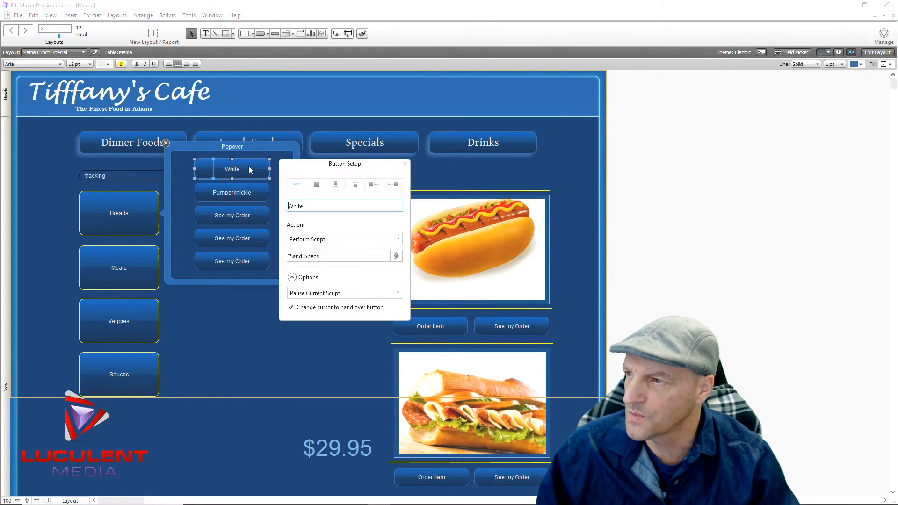
pyautogui.click(395, 257)
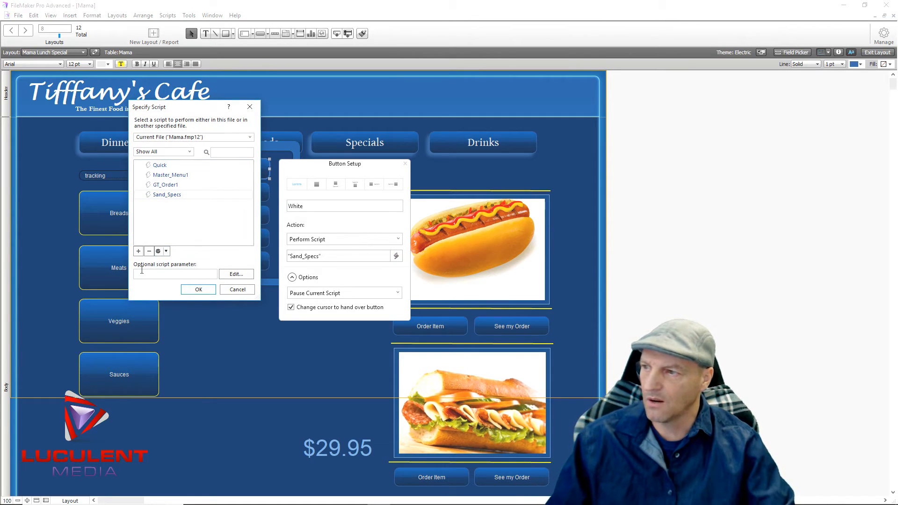
pyautogui.click(149, 274)
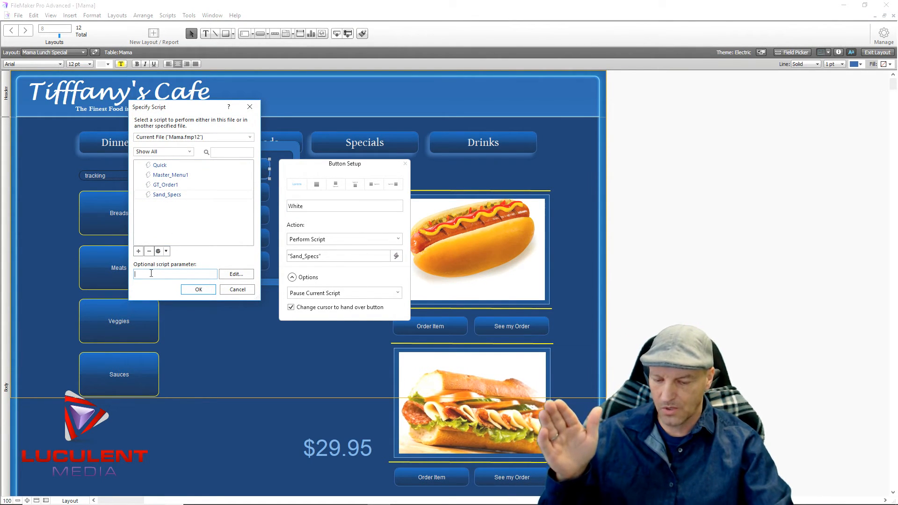
pyautogui.write('1002')
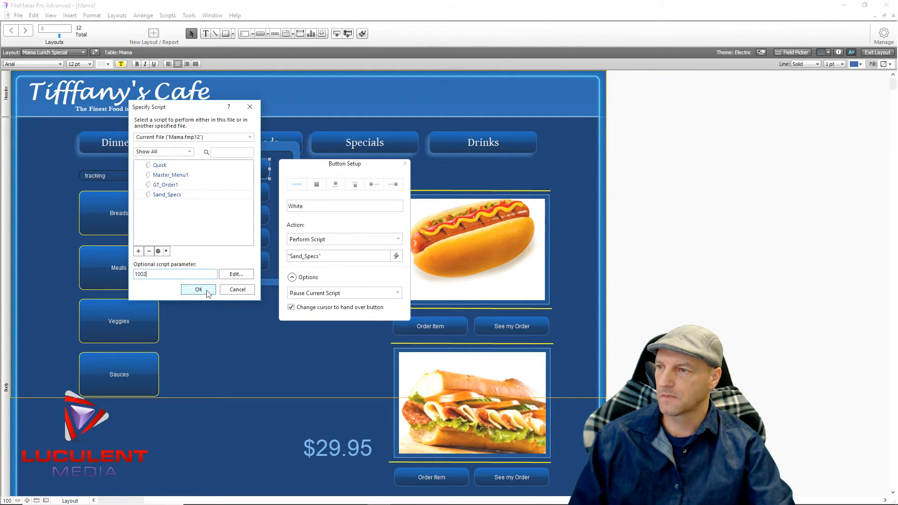
pyautogui.click(198, 289)
pyautogui.click(224, 332)
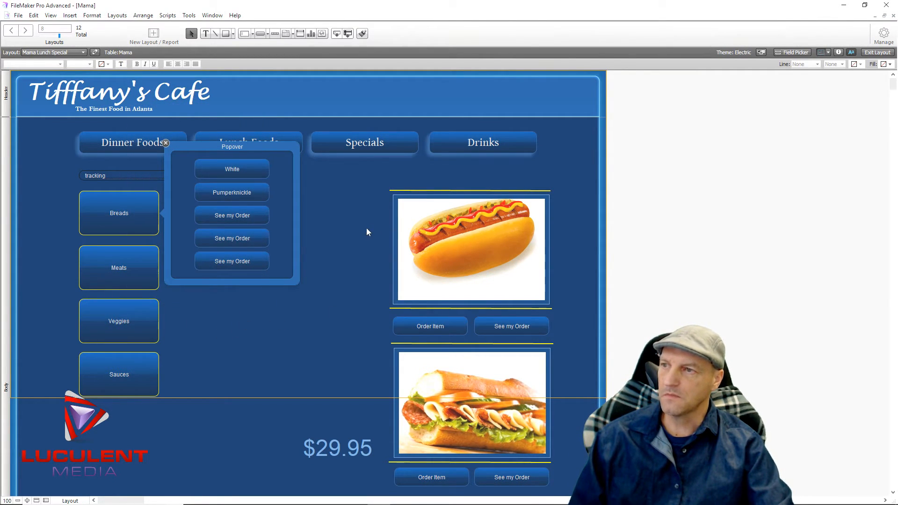
pyautogui.click(270, 284)
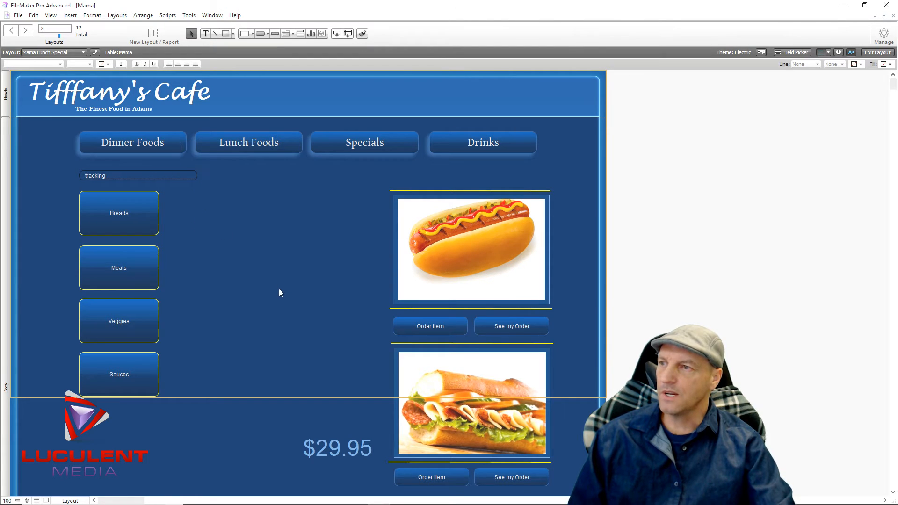
# Return to Browse mode, open the Script Debugger, choose White from the Breads popover and step into Sand_Specs.
pyautogui.click(877, 52)
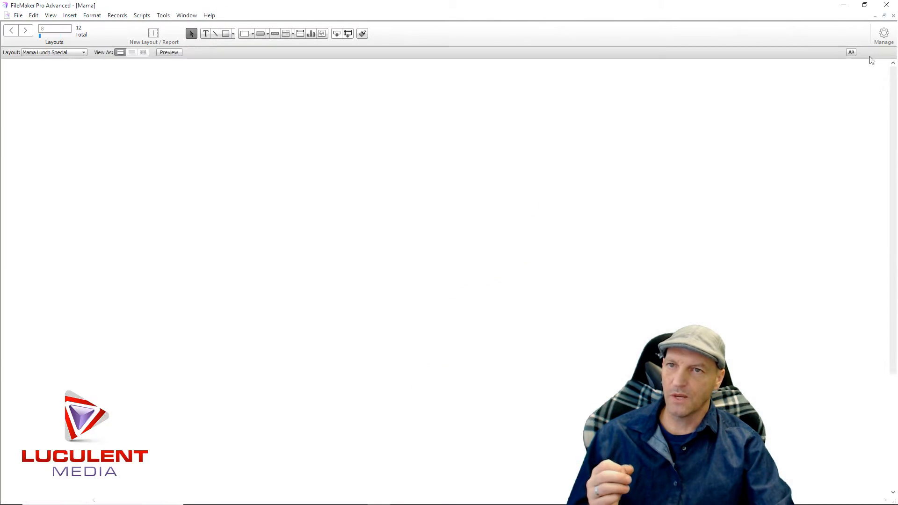
pyautogui.click(163, 15)
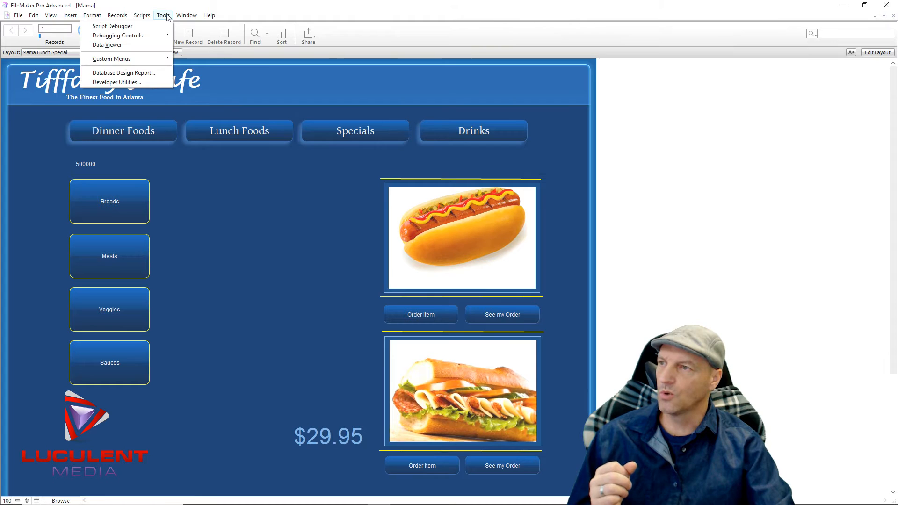
pyautogui.click(113, 26)
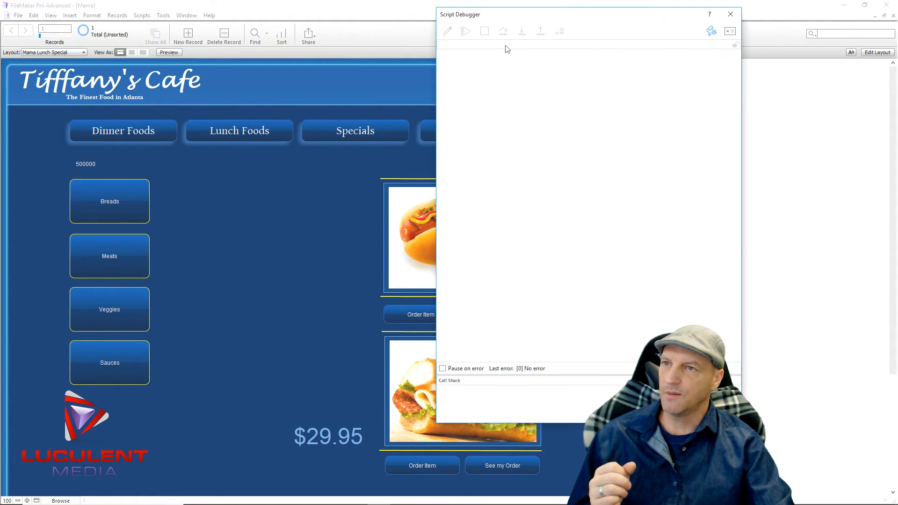
pyautogui.moveTo(541, 19); pyautogui.dragTo(522, 17)
pyautogui.click(104, 203)
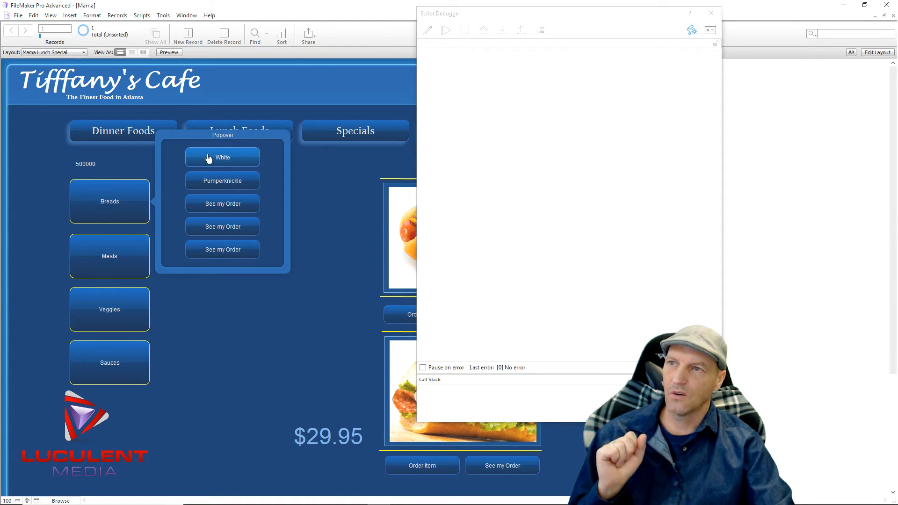
pyautogui.click(209, 159)
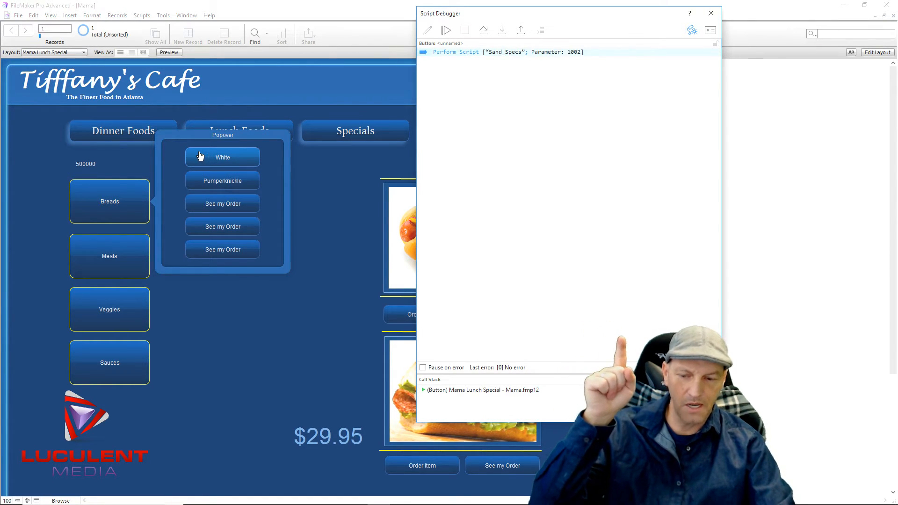
pyautogui.press('F6')
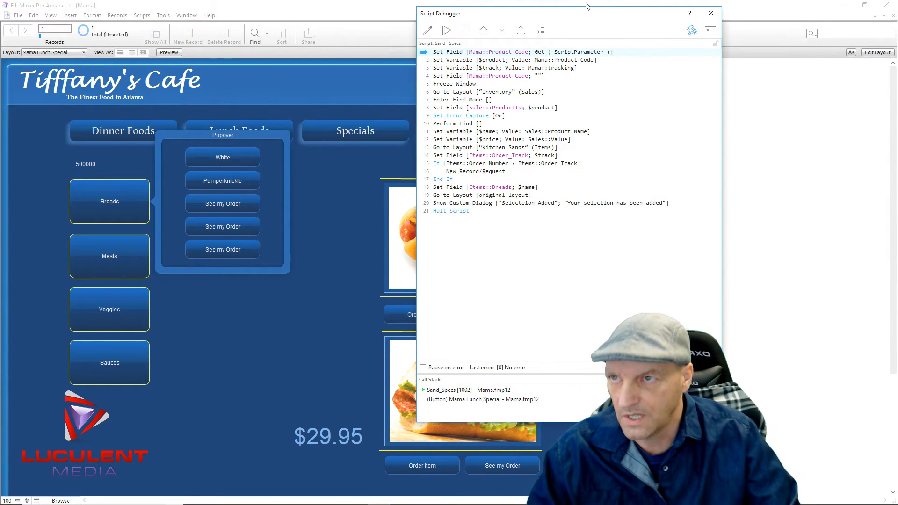
# Step Sand_Specs through setting the product code and variables up to going to the Inventory layout.
pyautogui.moveTo(573, 17); pyautogui.dragTo(396, 11)
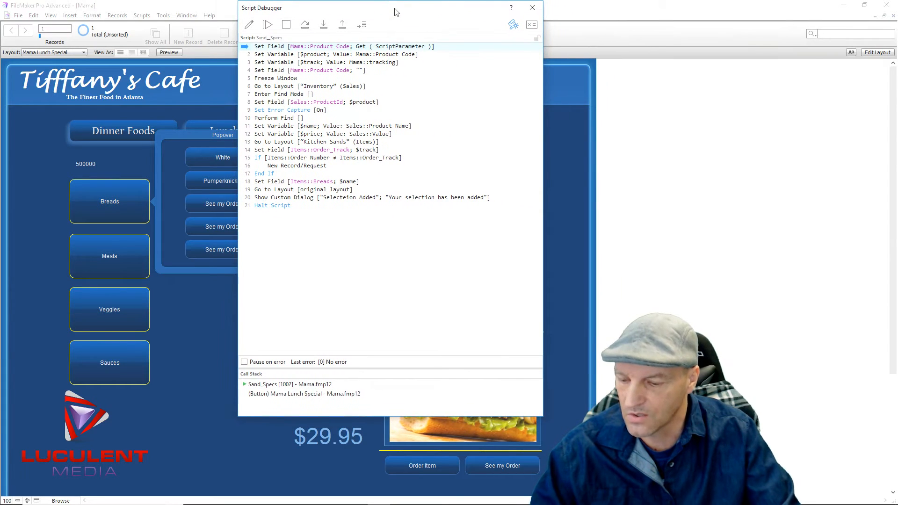
pyautogui.press('F5')
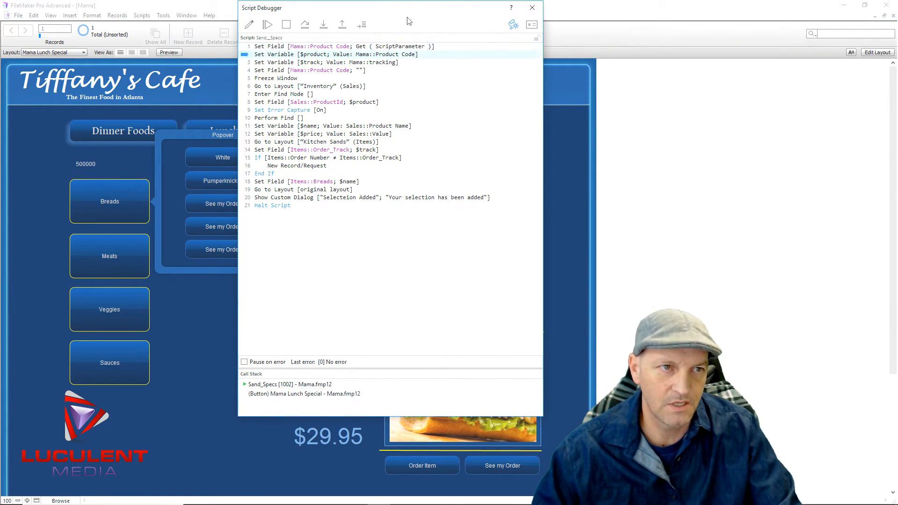
pyautogui.press('F5')
pyautogui.press('F5')
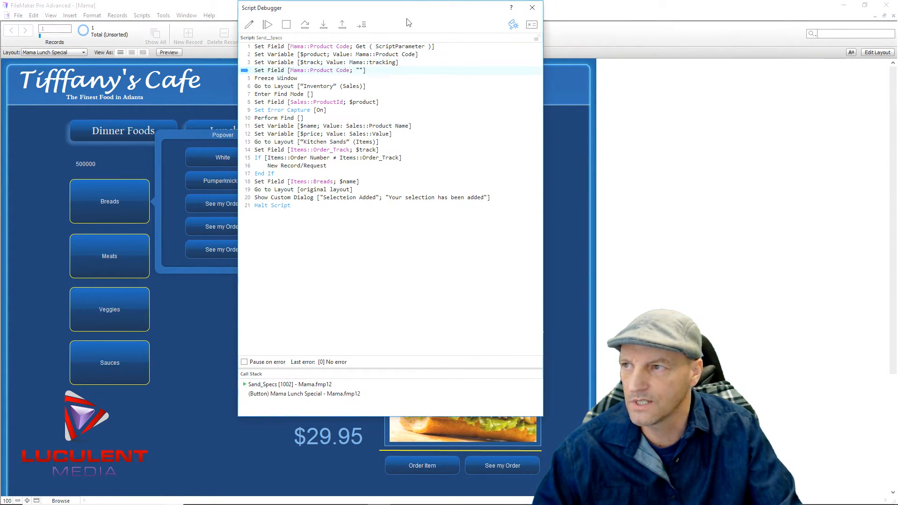
pyautogui.press('F5')
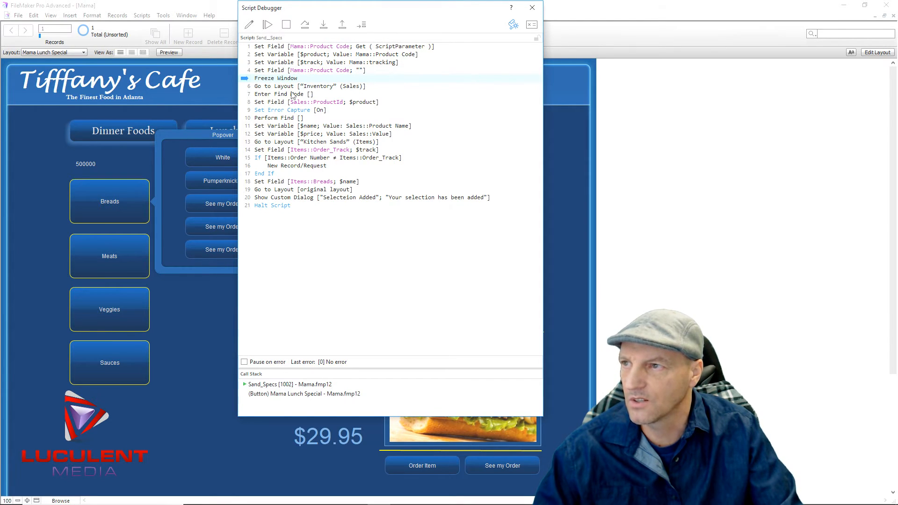
pyautogui.press('F5')
pyautogui.press('F5')
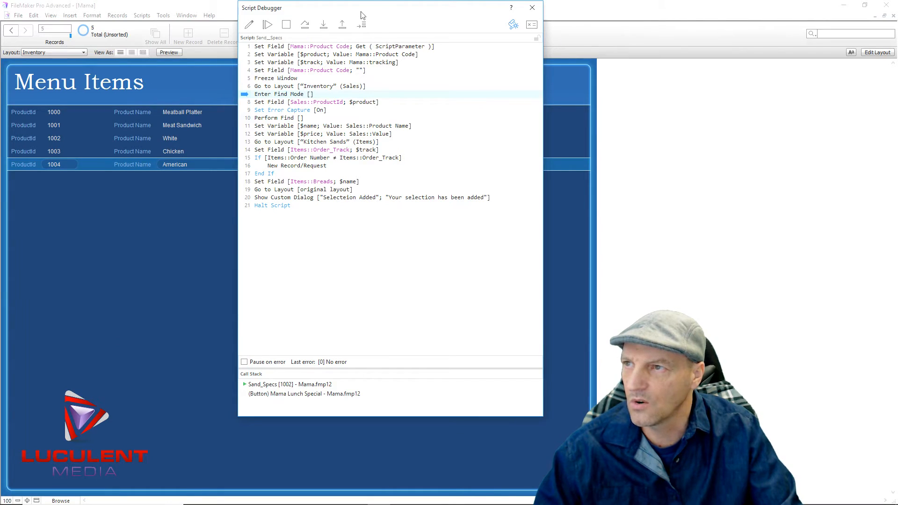
# Move the debugger clear of the Menu Items list and step through the product find, from Enter Find Mode to Perform Find.
pyautogui.moveTo(353, 9); pyautogui.dragTo(526, 22)
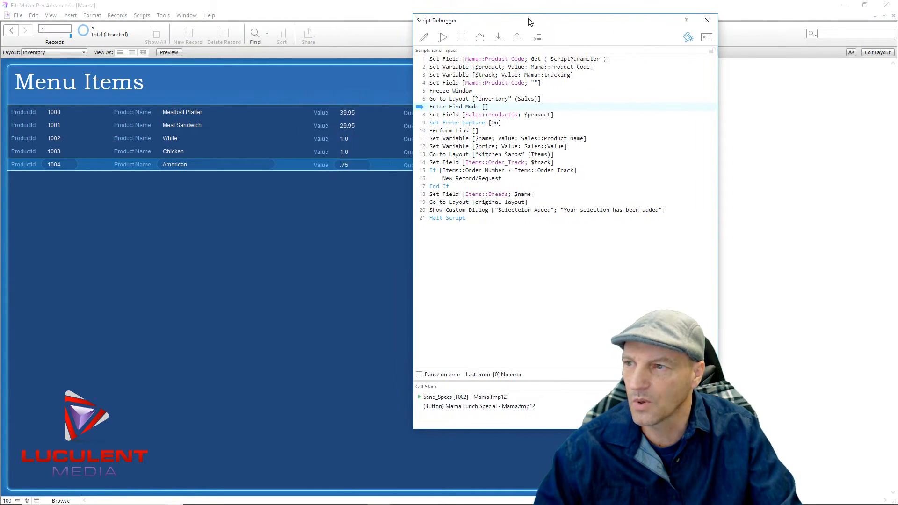
pyautogui.press('F5')
pyautogui.press('F5')
pyautogui.press('F5')
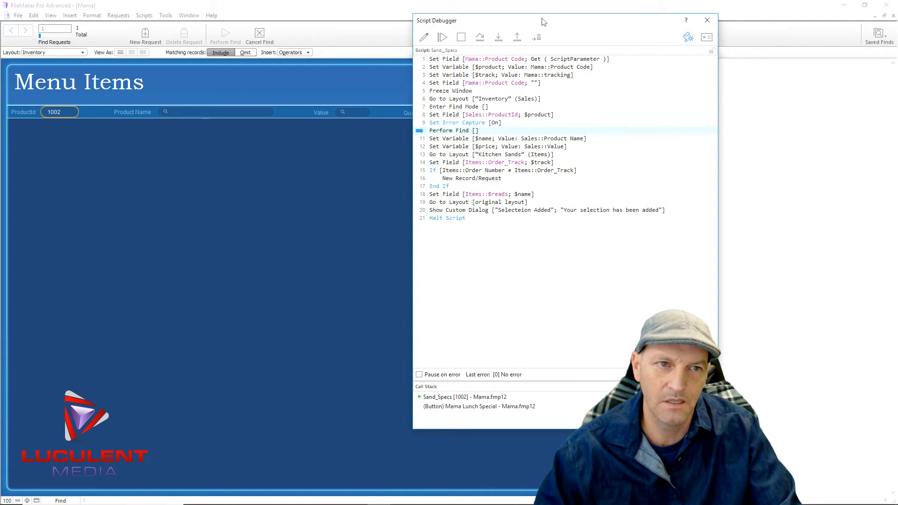
pyautogui.press('F5')
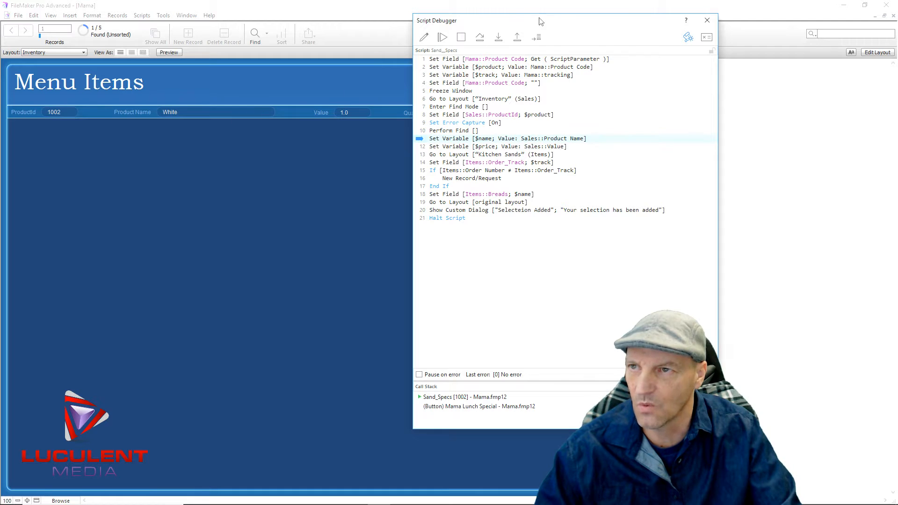
# Step through the $name and $price variables, the Kitchen Sands layout change and the Items::Order_Track Set Field step.
pyautogui.moveTo(555, 24); pyautogui.dragTo(260, 21)
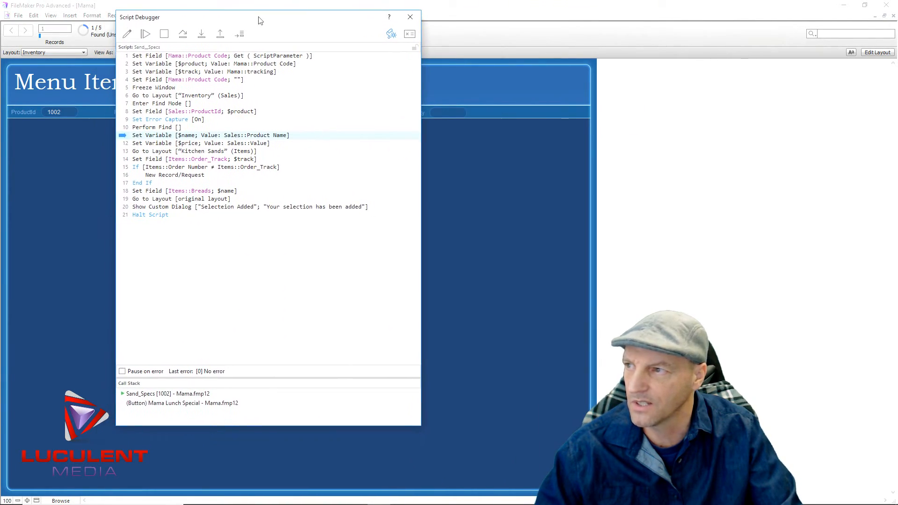
pyautogui.press('F5')
pyautogui.press('F5')
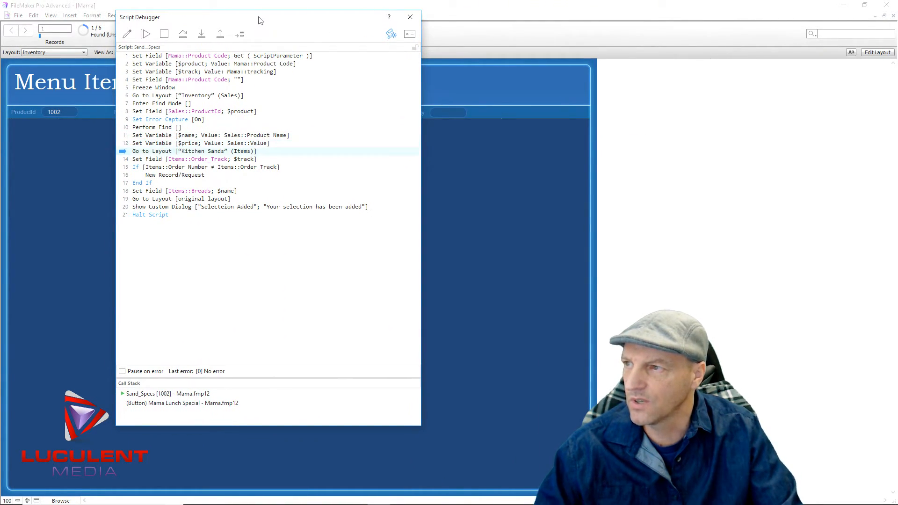
pyautogui.press('F5')
pyautogui.moveTo(265, 20); pyautogui.dragTo(585, 30)
pyautogui.press('F5')
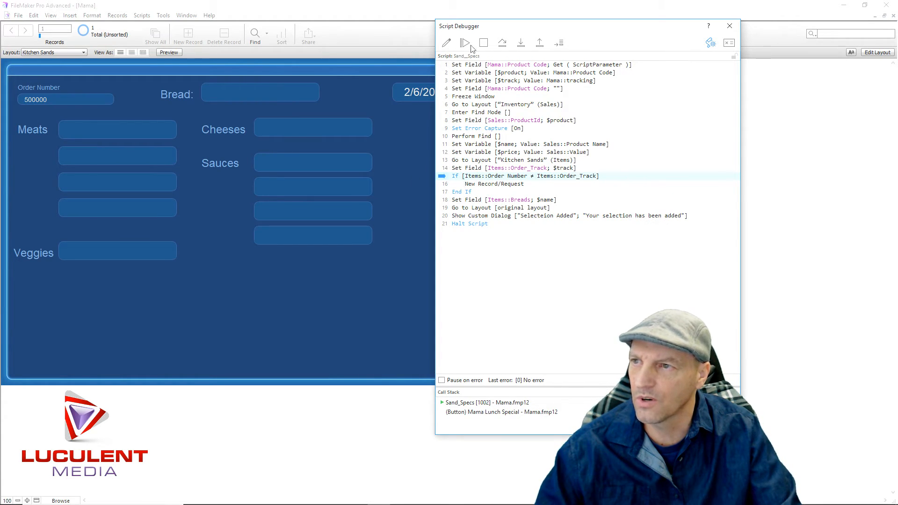
# Step past the If block and execute the Set Field step that writes $name into Items::Breads.
pyautogui.moveTo(515, 22); pyautogui.dragTo(391, 38)
pyautogui.press('F5')
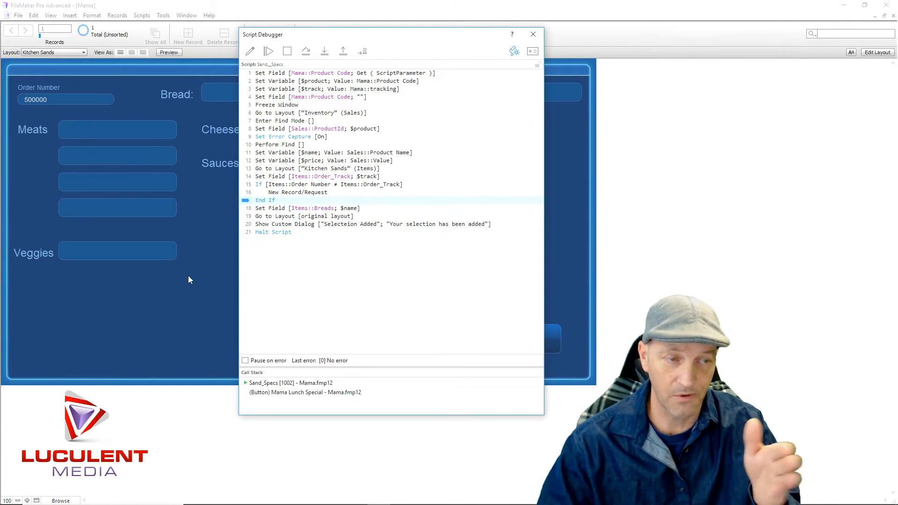
pyautogui.press('F5')
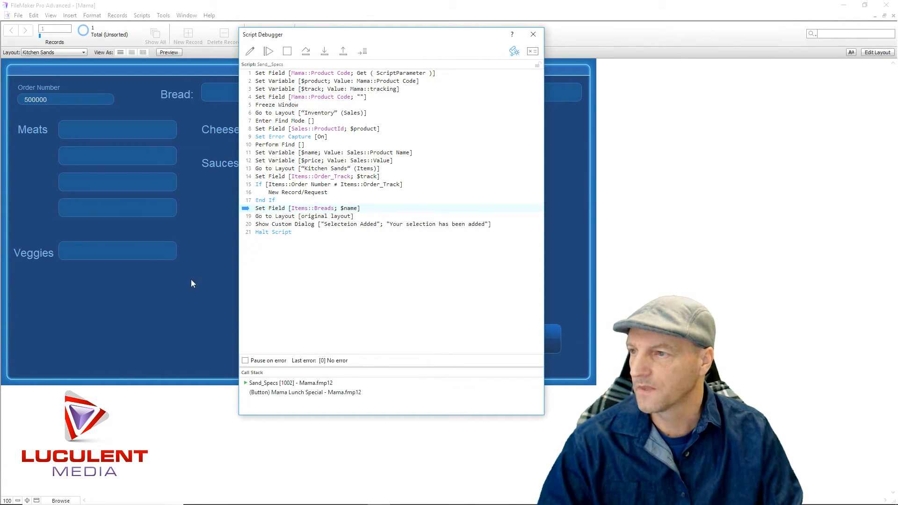
pyautogui.moveTo(379, 36); pyautogui.dragTo(554, 13)
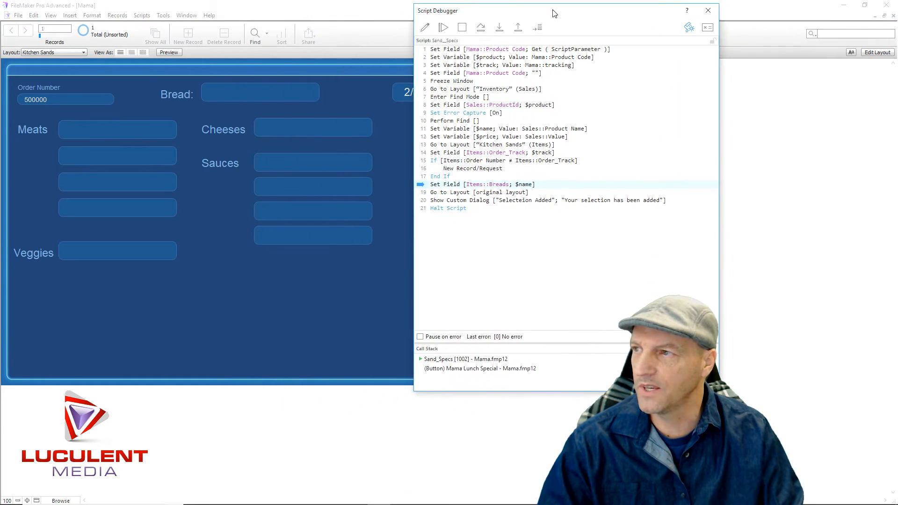
pyautogui.press('F5')
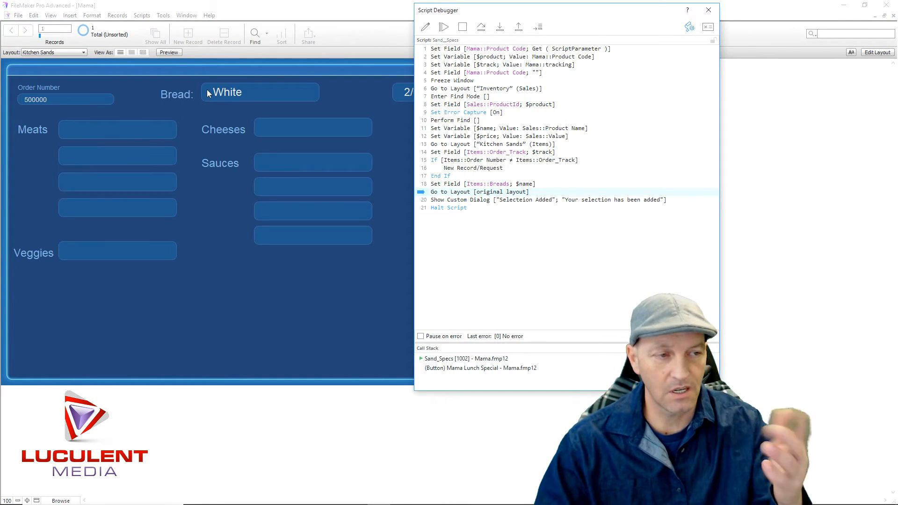
# Step through the return to the original layout, acknowledge the custom dialog, finish the script and close the Script Debugger.
pyautogui.press('F5')
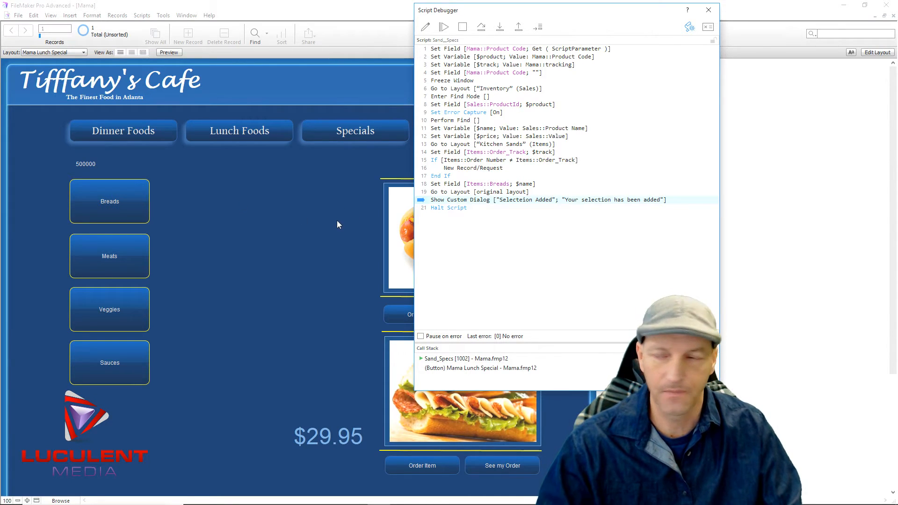
pyautogui.press('F5')
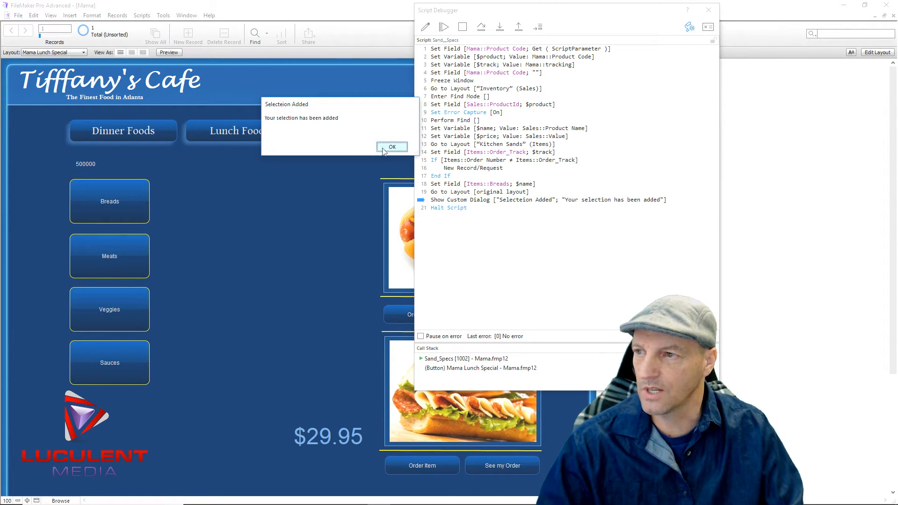
pyautogui.click(390, 147)
pyautogui.press('F5')
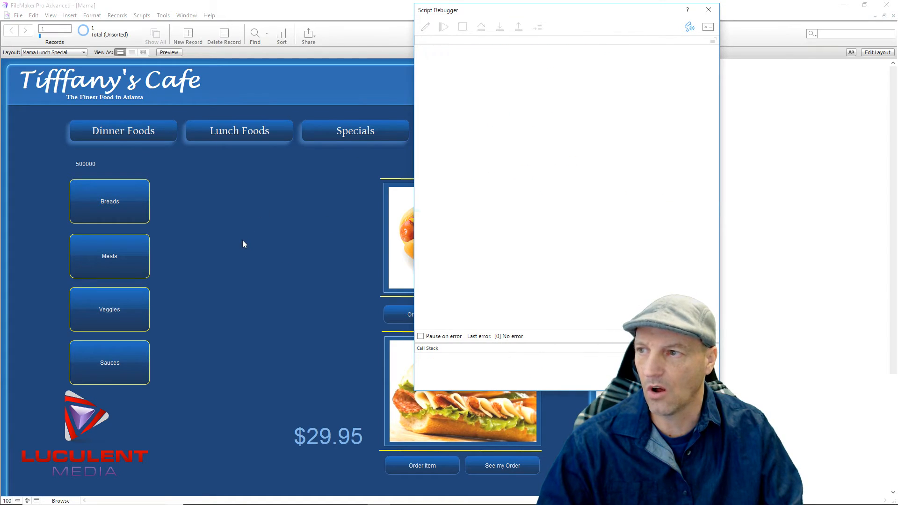
pyautogui.click(709, 10)
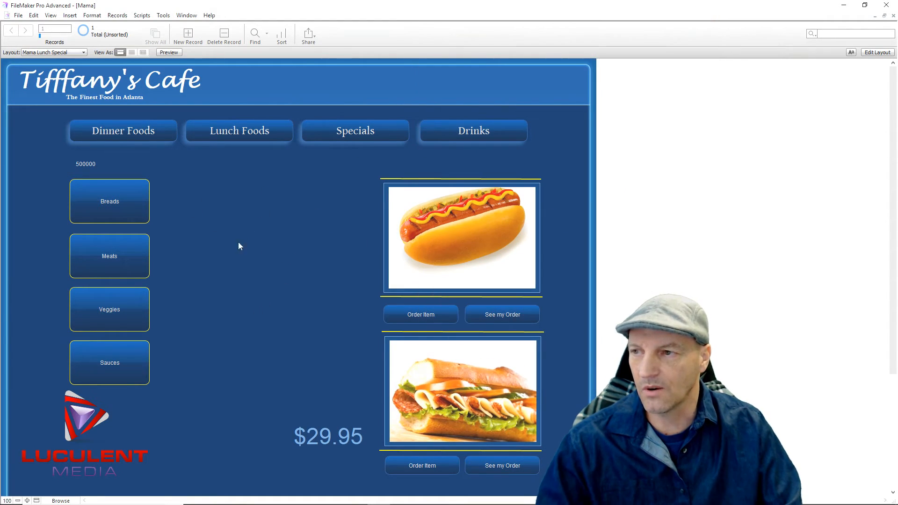
# Check the saved bread selection on the Items layout and on the Kitchen Sands layout.
pyautogui.click(83, 53)
pyautogui.click(68, 73)
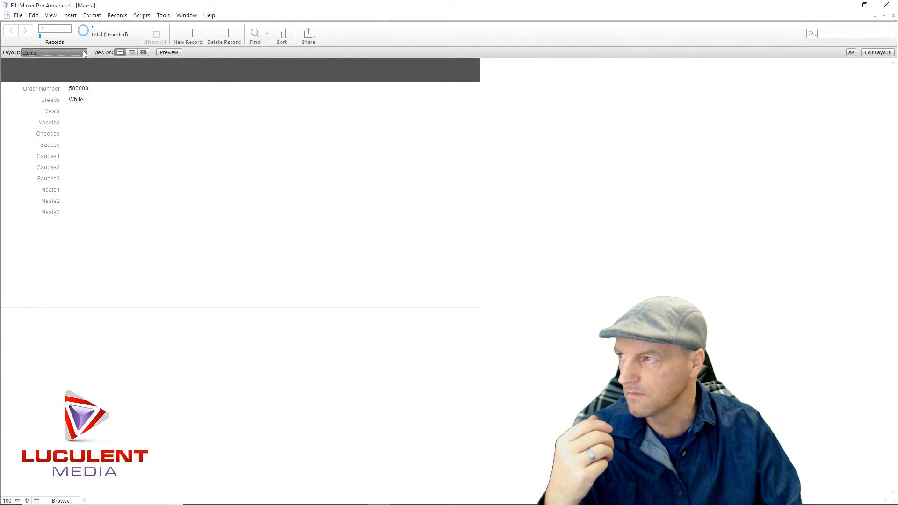
pyautogui.click(83, 53)
pyautogui.click(51, 80)
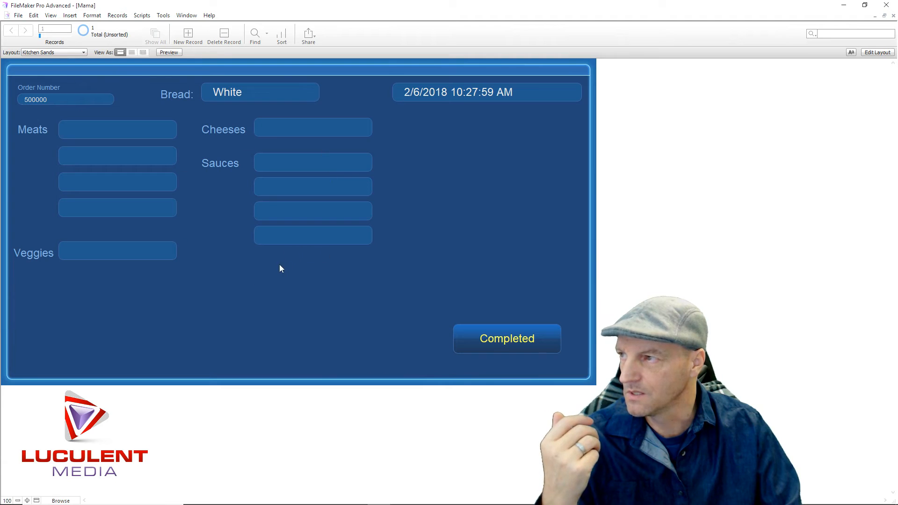
# Place the Order_Track field from the Items table in the empty lower area of the Kitchen Sands layout.
pyautogui.click(877, 52)
pyautogui.click(874, 34)
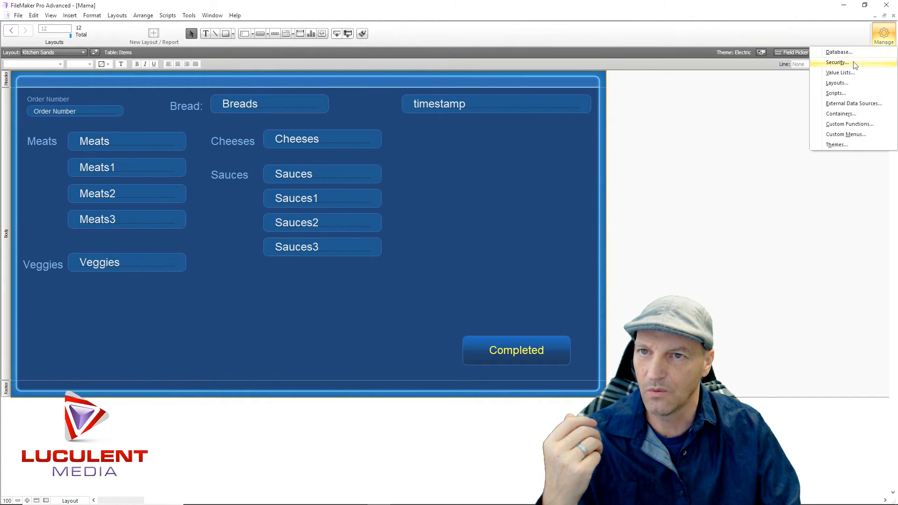
pyautogui.click(680, 116)
pyautogui.click(799, 53)
pyautogui.scroll(-2, 428, 177)
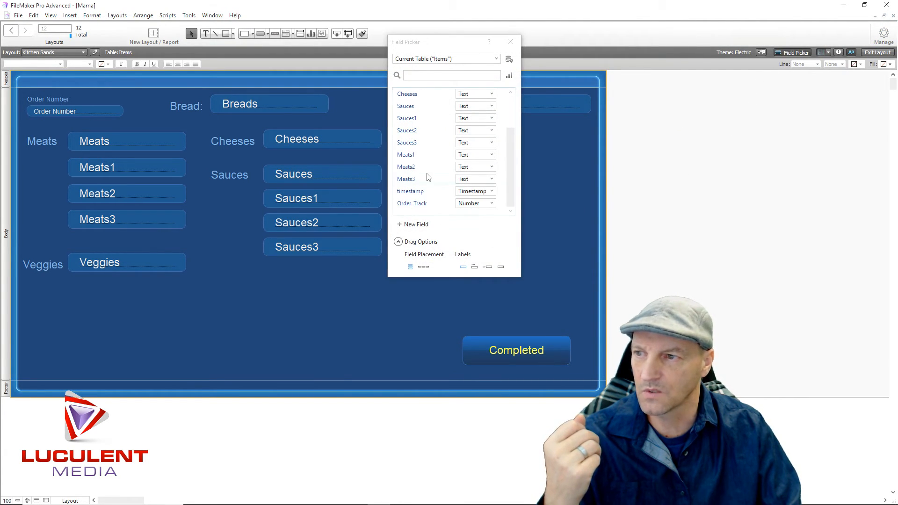
pyautogui.moveTo(421, 207); pyautogui.dragTo(105, 344)
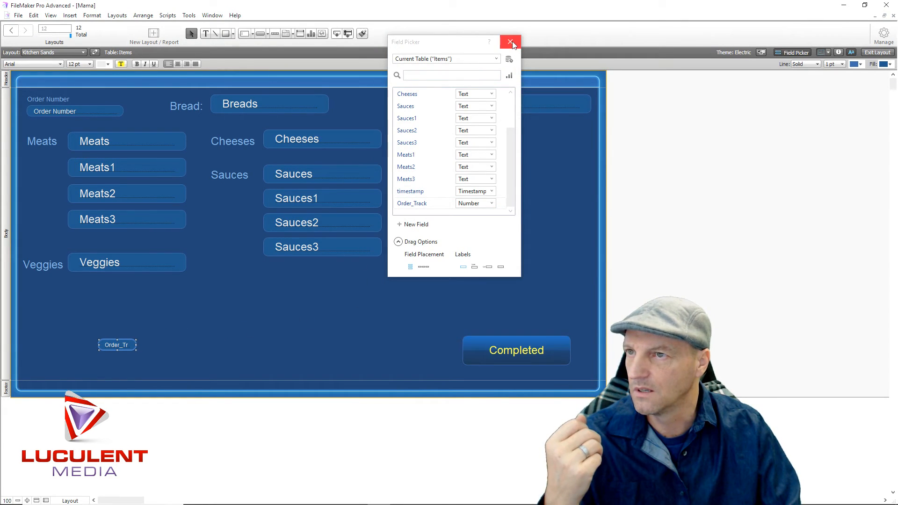
pyautogui.click(510, 42)
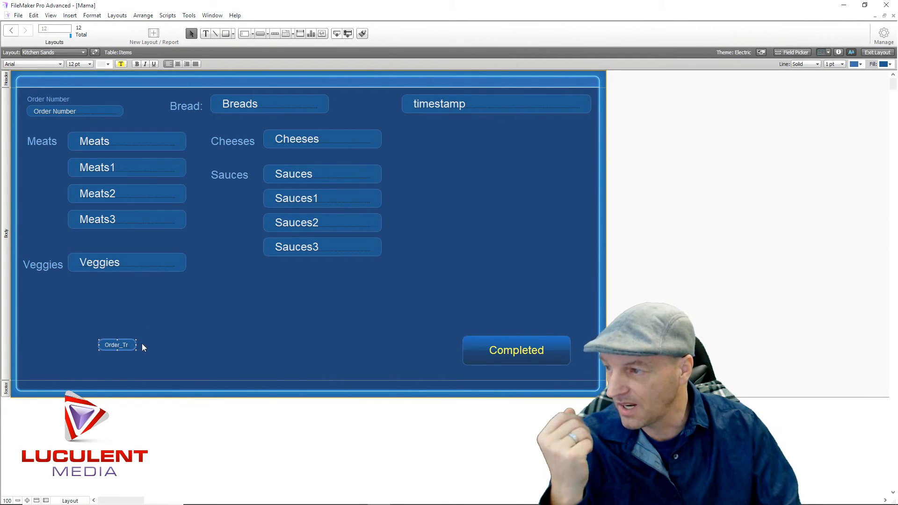
# Widen the Order_Track field and position it in the lower-left corner of the body, aligned with the Order Number field.
pyautogui.moveTo(136, 344); pyautogui.dragTo(57, 367)
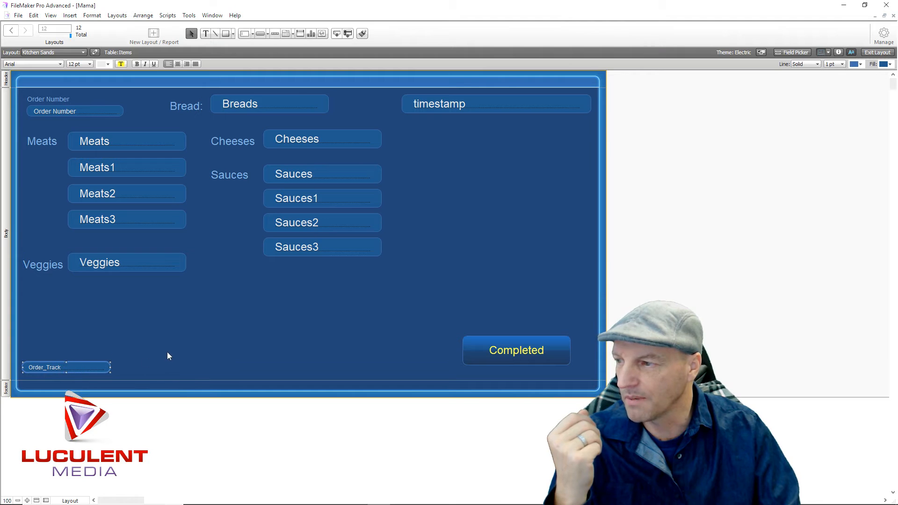
pyautogui.click(166, 352)
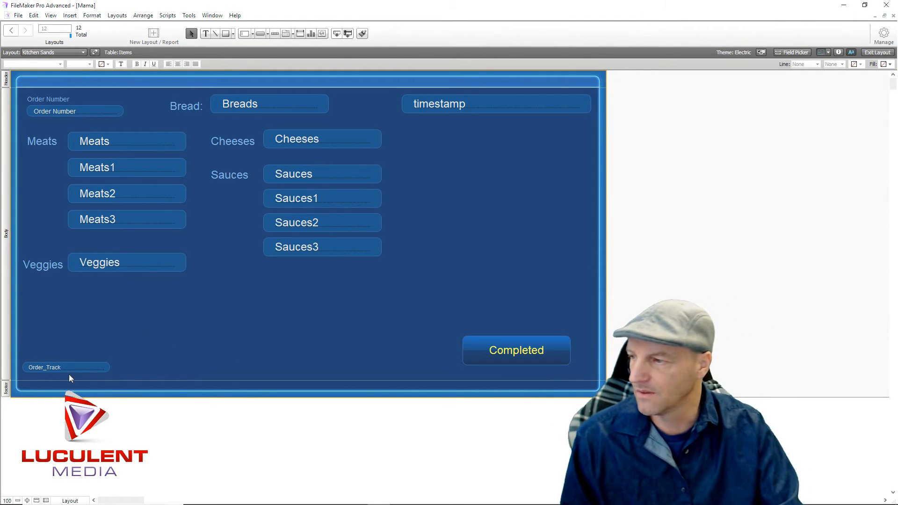
pyautogui.moveTo(67, 368); pyautogui.dragTo(72, 366)
pyautogui.click(223, 360)
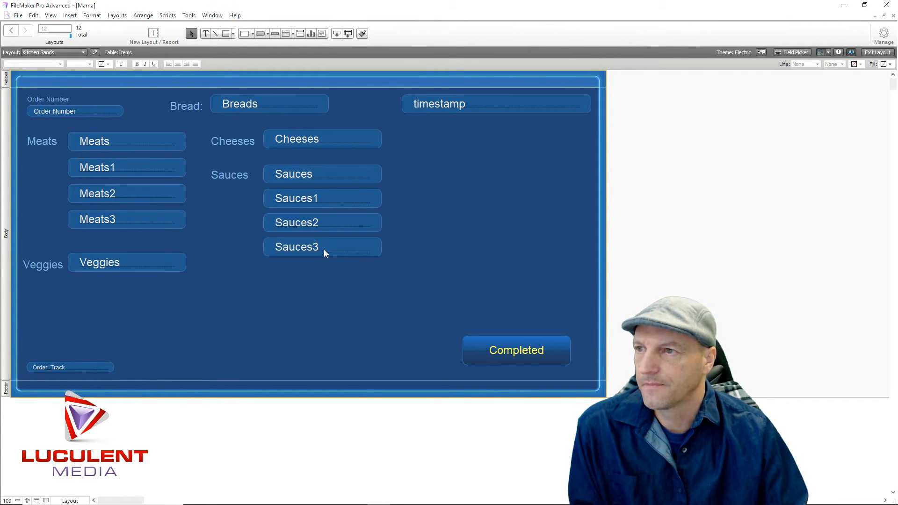
# Open the Mama Lunch Special layout for editing by way of the Items layout.
pyautogui.click(83, 53)
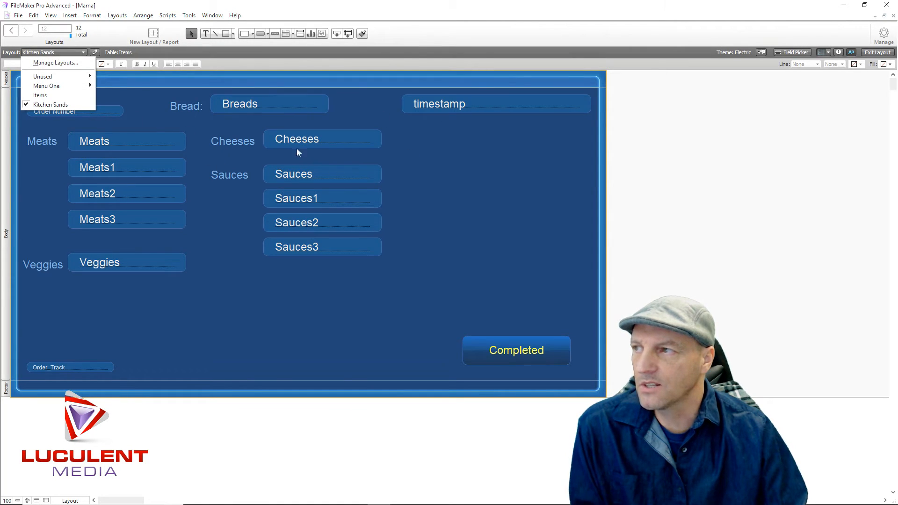
pyautogui.click(64, 96)
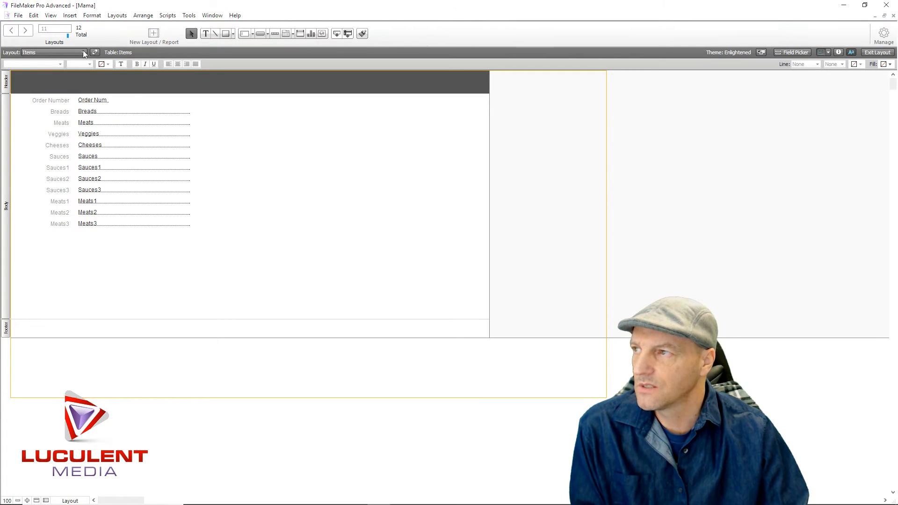
pyautogui.click(83, 54)
pyautogui.moveTo(77, 86)
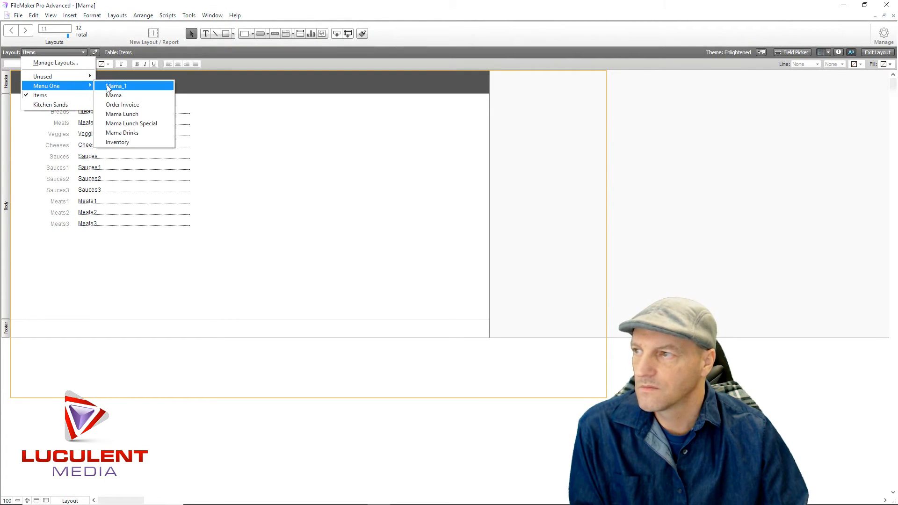
pyautogui.click(125, 123)
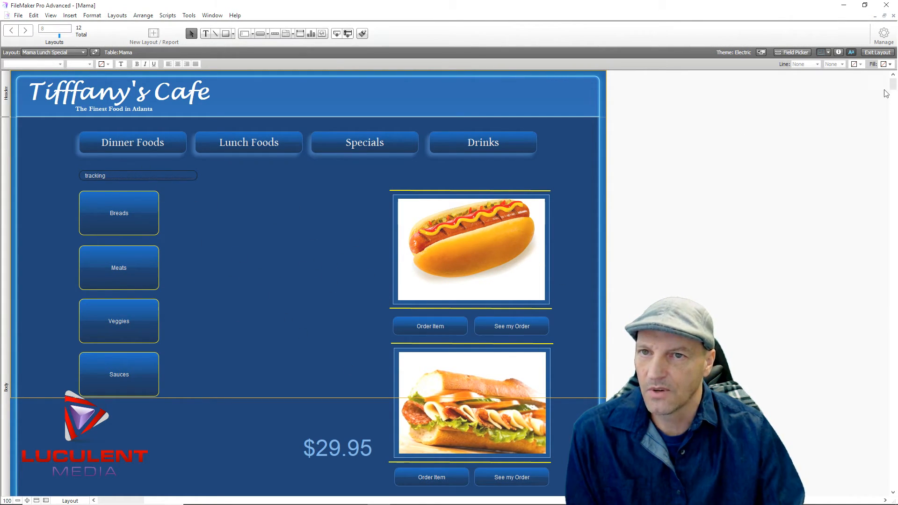
pyautogui.moveTo(892, 86)
pyautogui.mouseDown()
pyautogui.moveTo(893, 96)
pyautogui.moveTo(892, 86)
pyautogui.mouseUp()
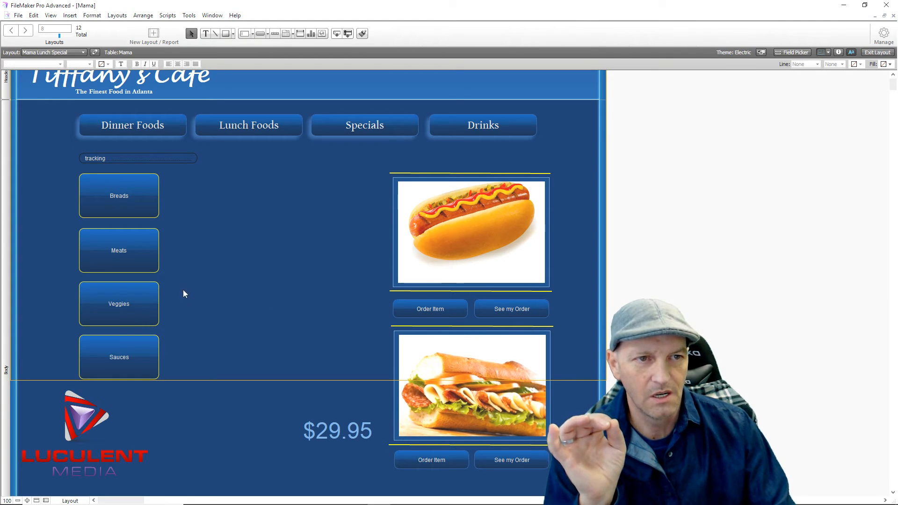
# Inspect the button setup and action of the Dinner Foods navigation button.
pyautogui.click(144, 127)
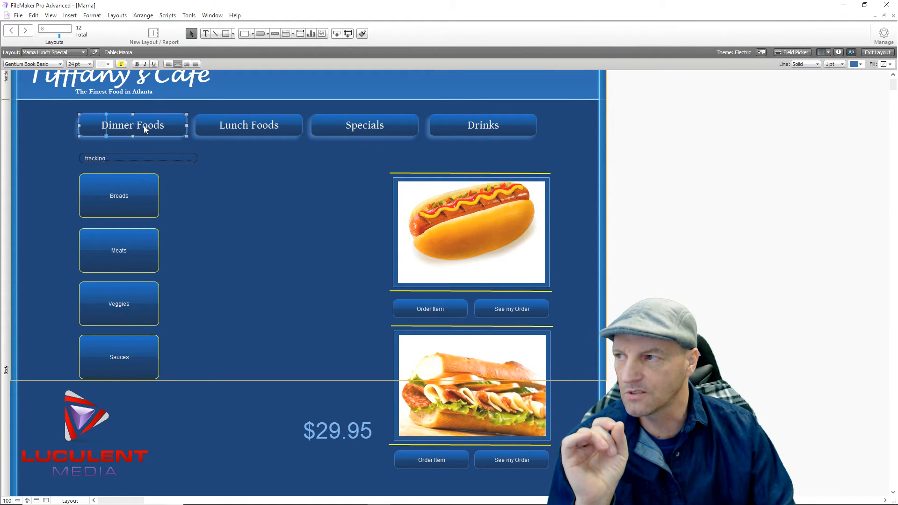
pyautogui.doubleClick(145, 129)
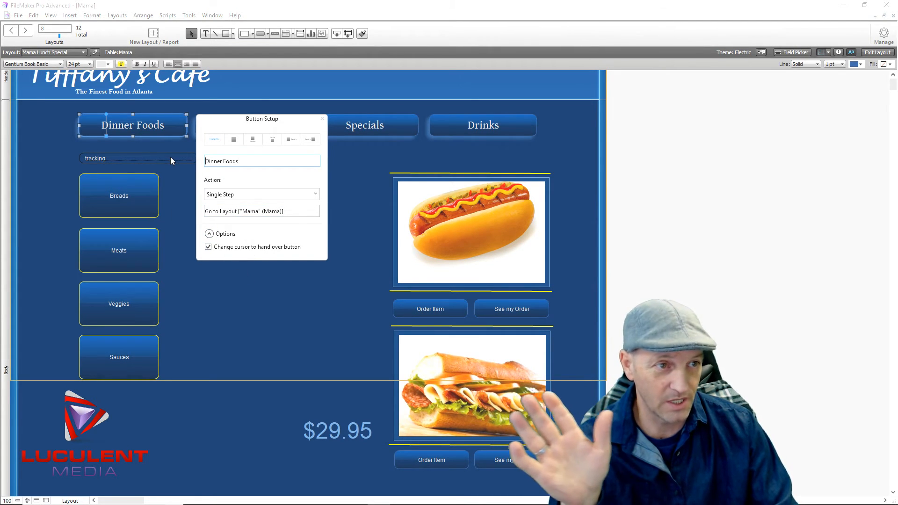
pyautogui.click(253, 330)
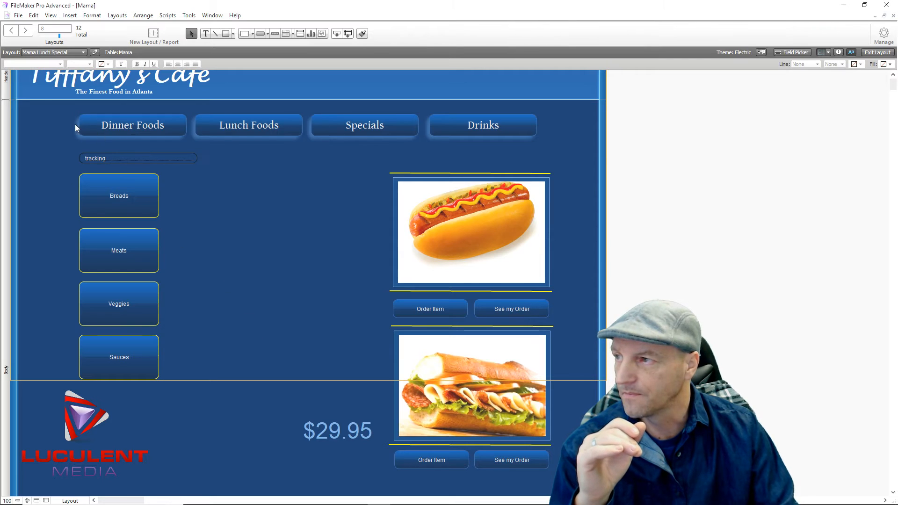
# Delete the Dinner Foods, Lunch Foods and Specials navigation buttons and relabel the Drinks button as Finished.
pyautogui.moveTo(57, 114); pyautogui.dragTo(369, 136)
pyautogui.press('Delete')
pyautogui.doubleClick(514, 124)
pyautogui.moveTo(591, 163); pyautogui.dragTo(553, 159)
pyautogui.write('Finished')
pyautogui.click(315, 141)
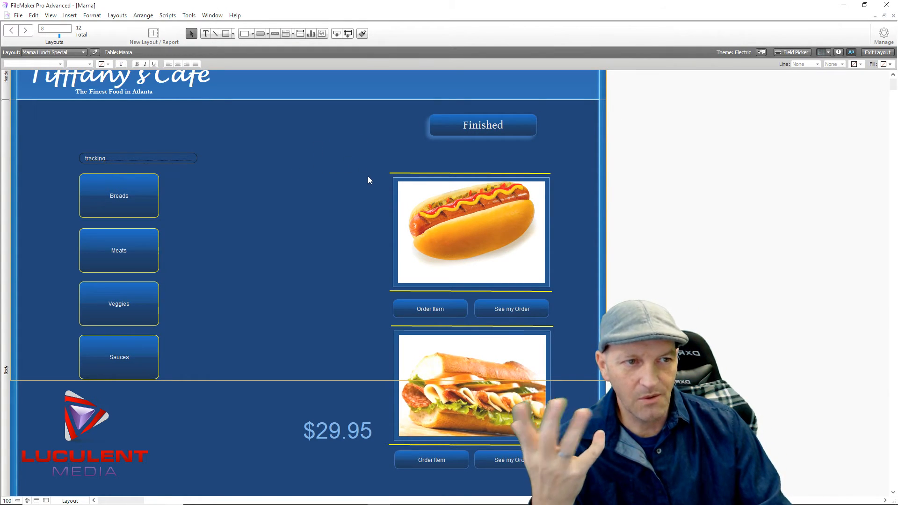
# Delete the hot dog and sandwich pictures together with their frame lines, order buttons and the $29.95 price.
pyautogui.moveTo(359, 162); pyautogui.dragTo(558, 361)
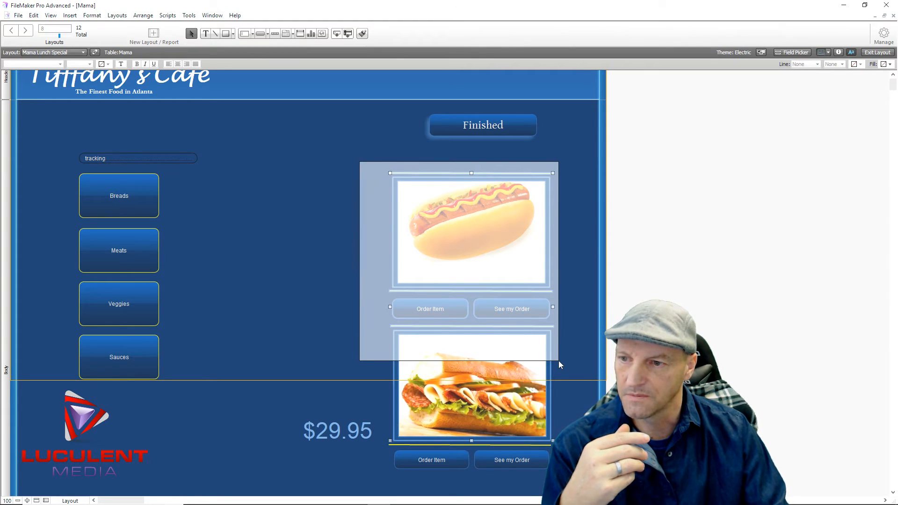
pyautogui.moveTo(558, 360); pyautogui.dragTo(558, 359)
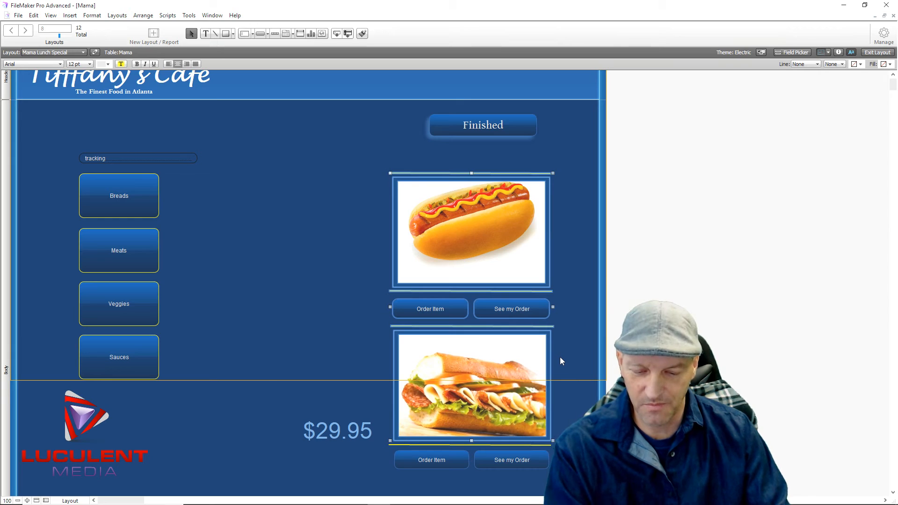
pyautogui.press('Delete')
pyautogui.moveTo(264, 410); pyautogui.dragTo(559, 435)
pyautogui.press('Delete')
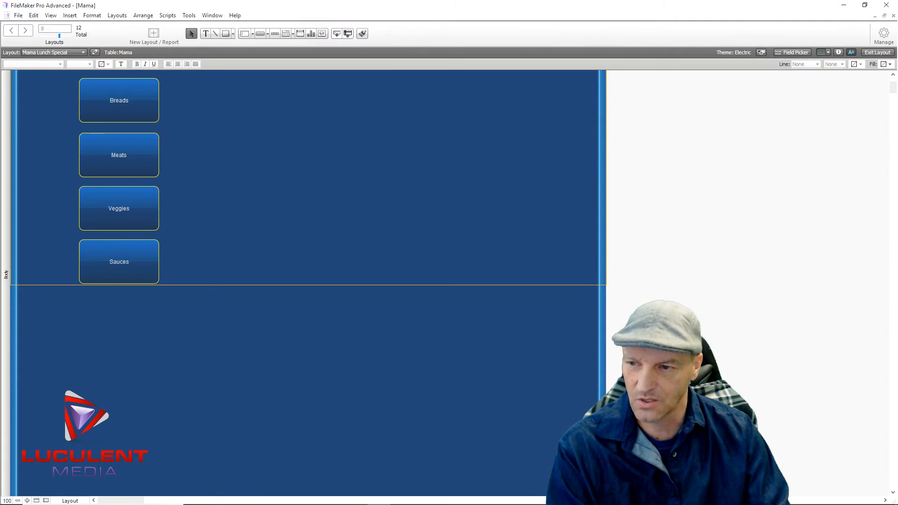
pyautogui.scroll(3, 358, 231)
pyautogui.scroll(1, 358, 232)
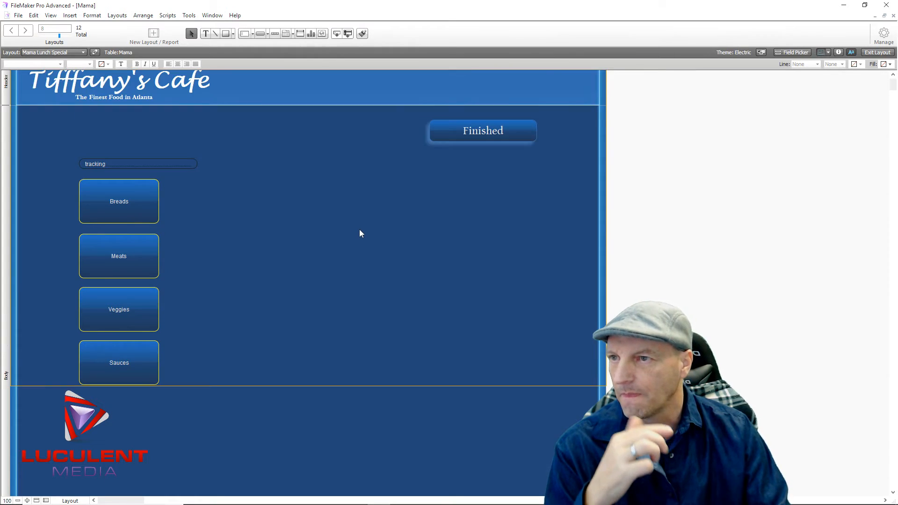
# Move the tracking field and the Breads, Meats, Veggies and Sauces buttons together toward the upper-left corner of the body.
pyautogui.moveTo(59, 149); pyautogui.dragTo(184, 381)
pyautogui.moveTo(144, 308); pyautogui.dragTo(116, 266)
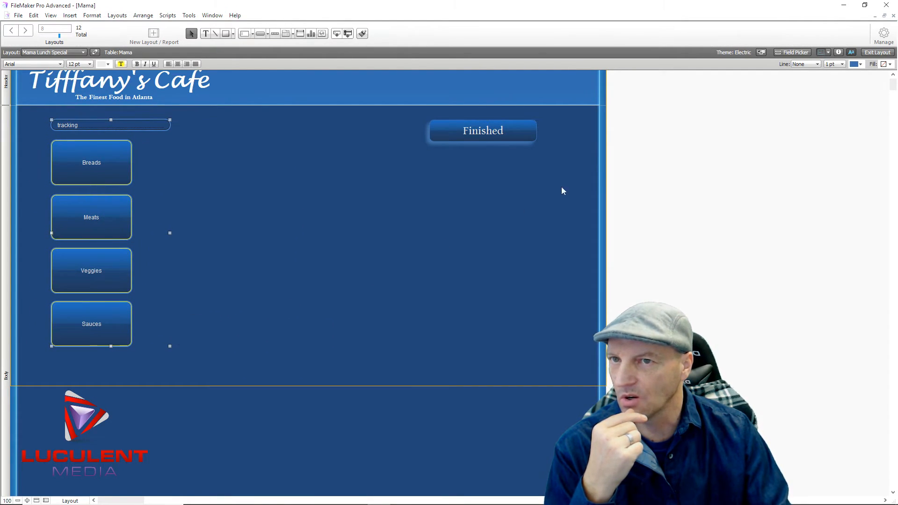
pyautogui.click(409, 289)
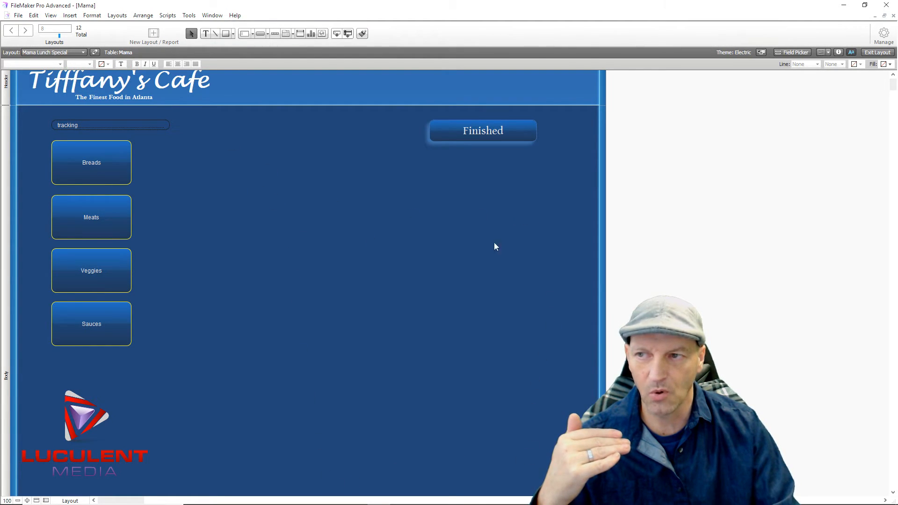
# View the Order Invoice layout and return to the Mama Lunch Special layout.
pyautogui.click(73, 54)
pyautogui.moveTo(79, 91)
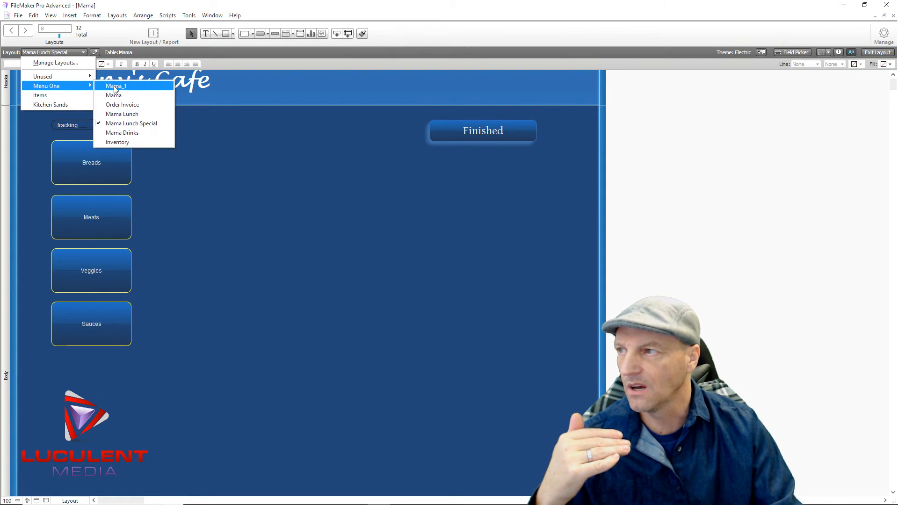
pyautogui.click(123, 104)
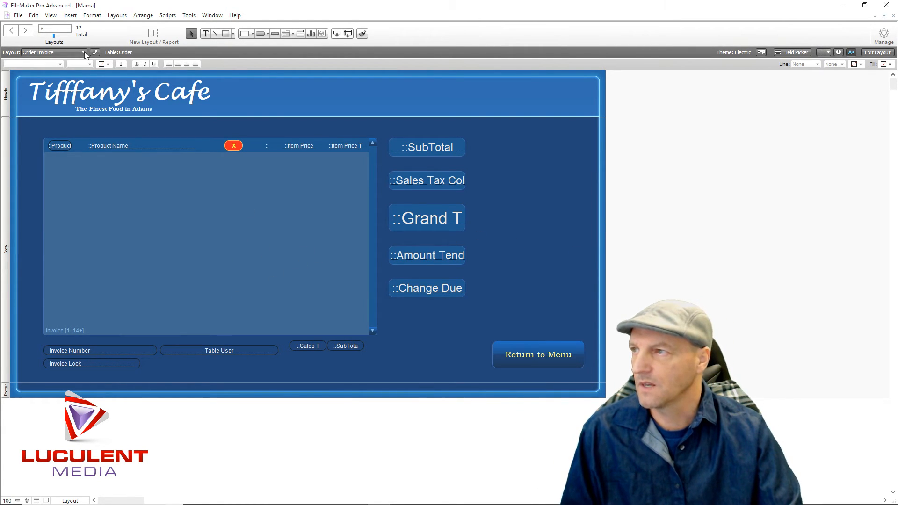
pyautogui.click(70, 52)
pyautogui.moveTo(81, 85)
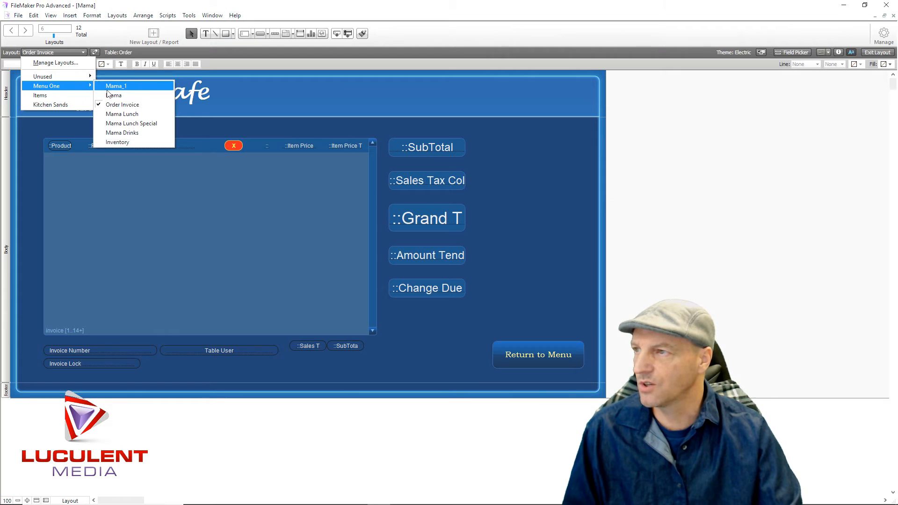
pyautogui.click(124, 124)
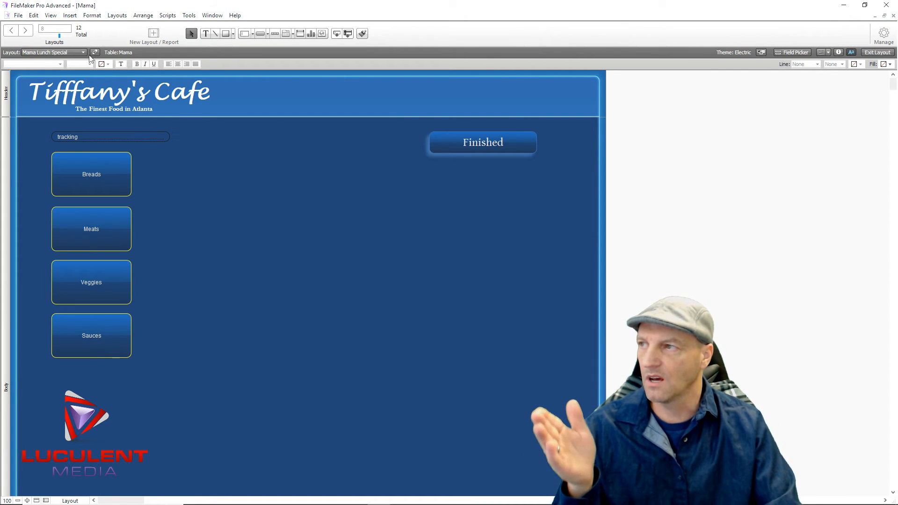
# Compare the order tracking number on the Kitchen Sands and Mama Lunch Special layouts in Browse mode.
pyautogui.click(56, 52)
pyautogui.click(69, 102)
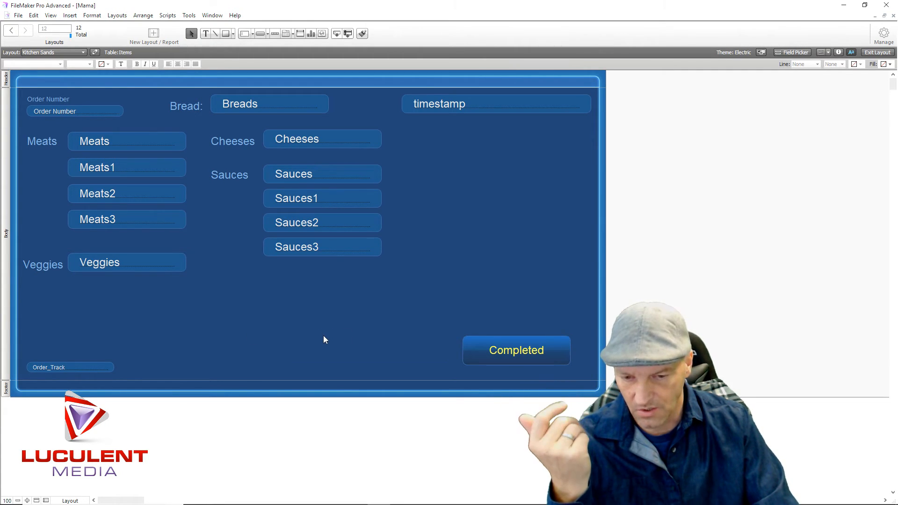
pyautogui.click(877, 52)
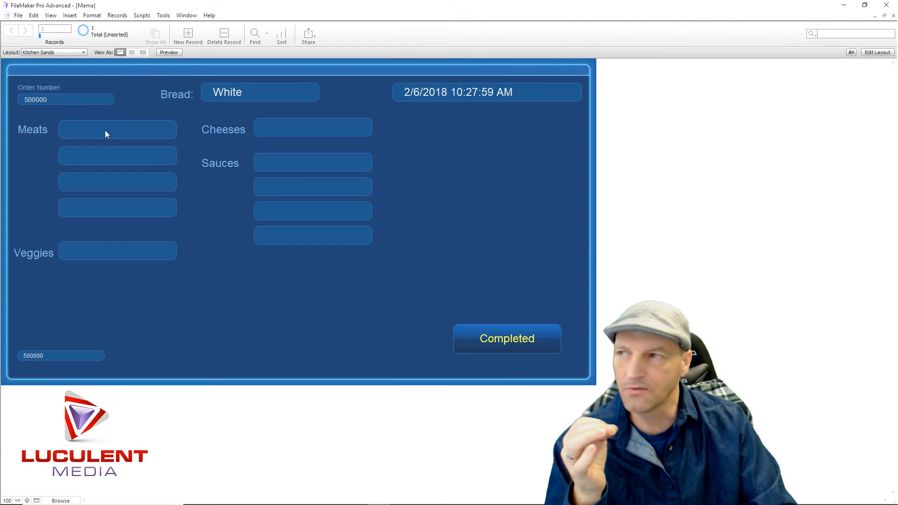
pyautogui.click(84, 52)
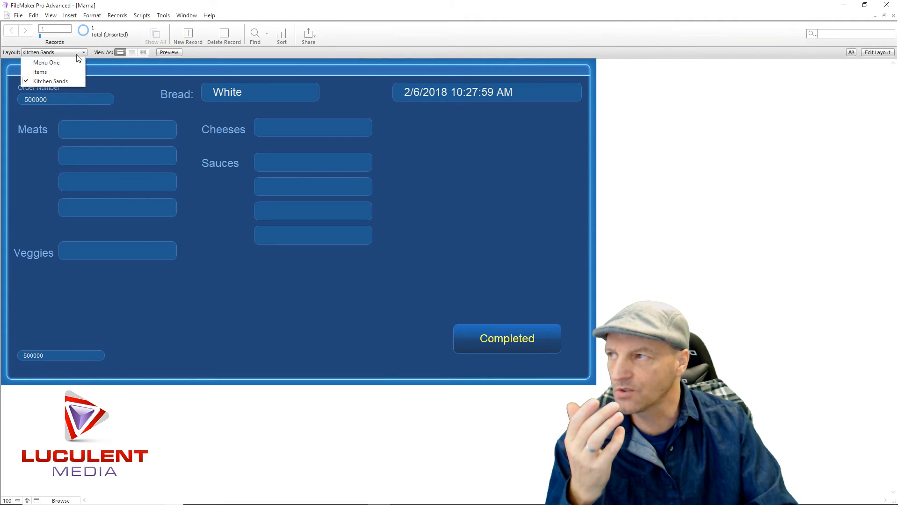
pyautogui.moveTo(70, 62)
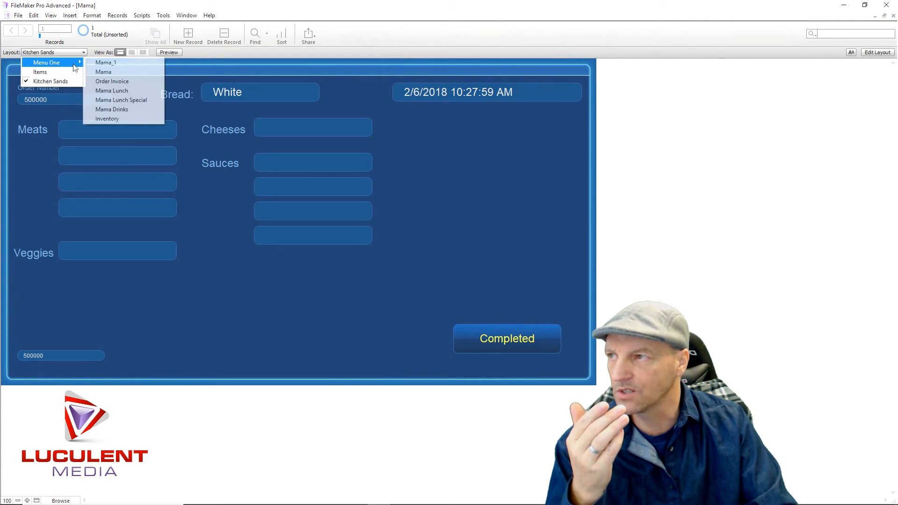
pyautogui.click(129, 100)
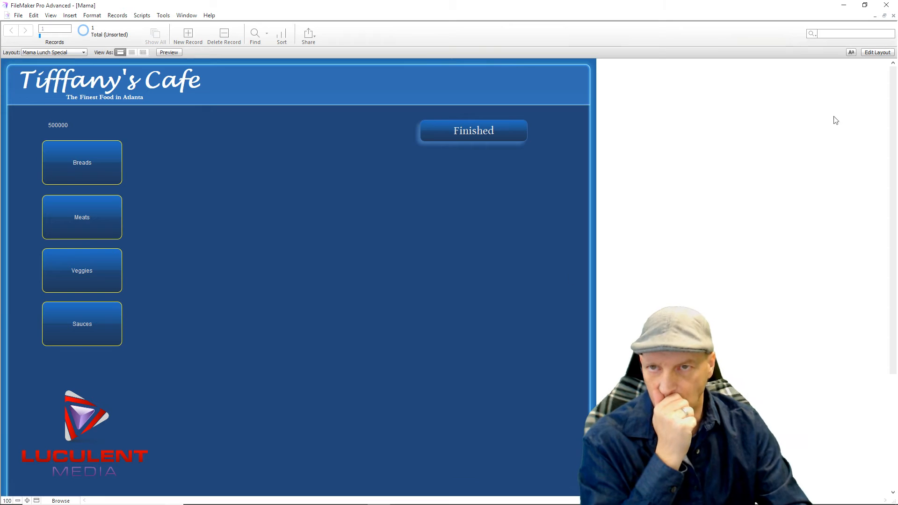
# Examine the field definitions of the Items table in the database management settings.
pyautogui.click(885, 54)
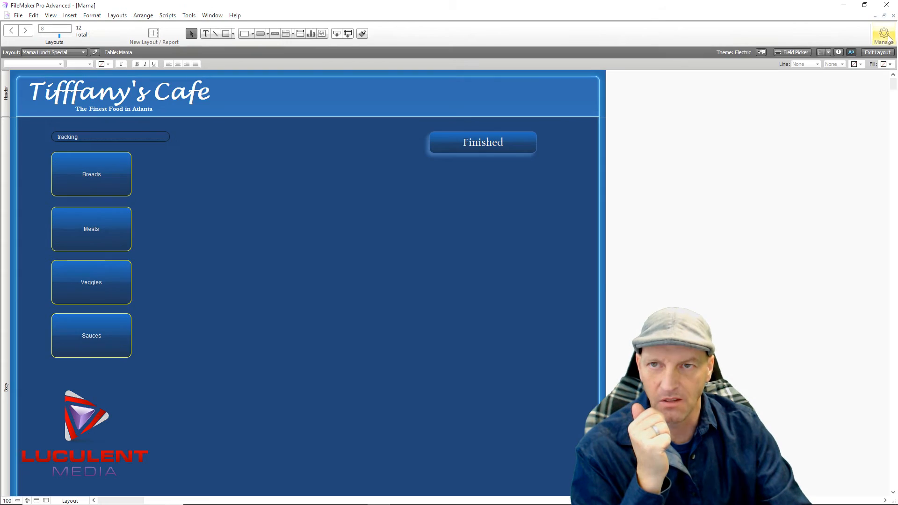
pyautogui.click(889, 32)
pyautogui.click(867, 53)
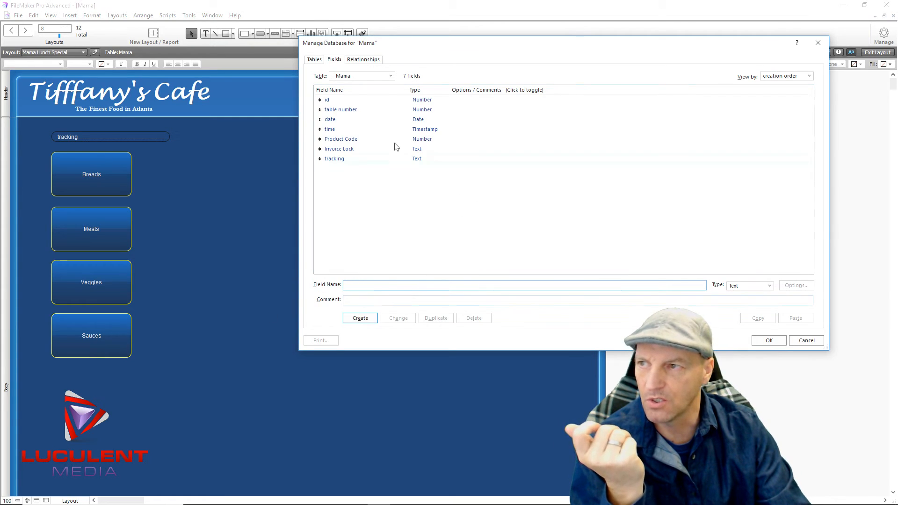
pyautogui.click(391, 78)
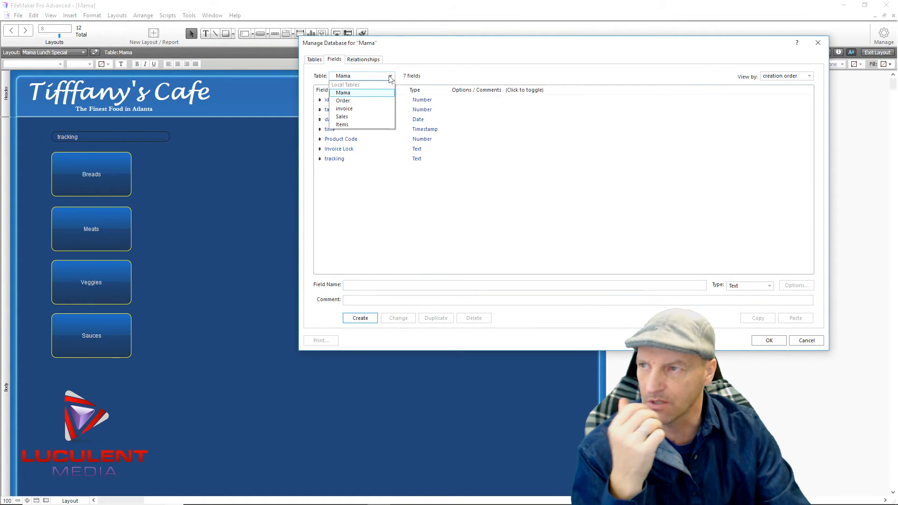
pyautogui.click(358, 125)
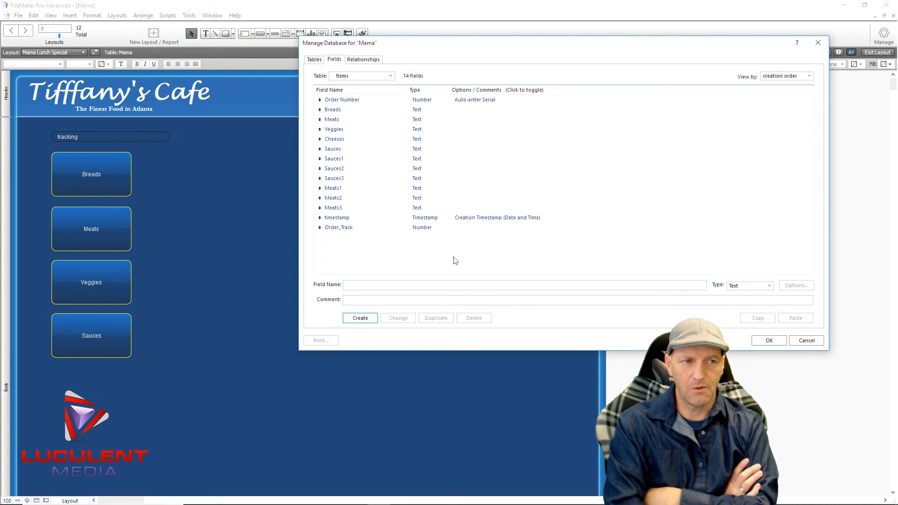
# Create a Number field named "field" in the Items table.
pyautogui.click(363, 286)
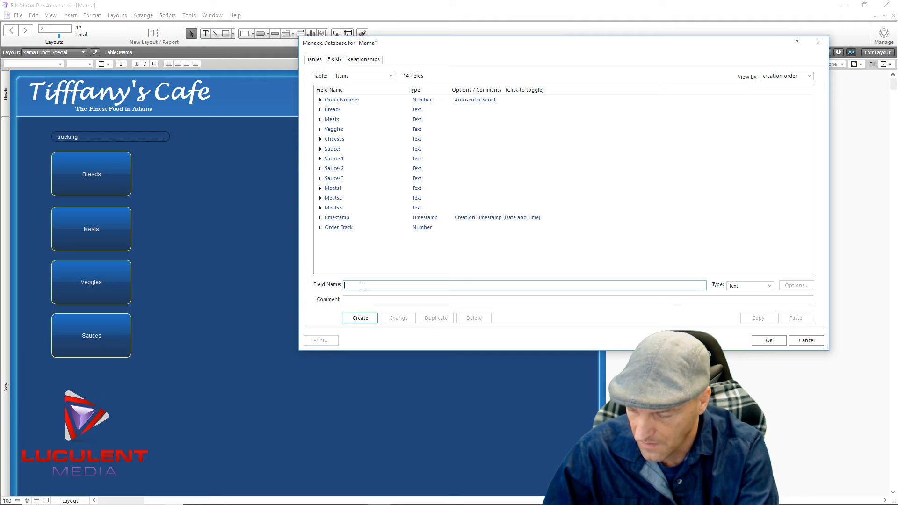
pyautogui.write('field')
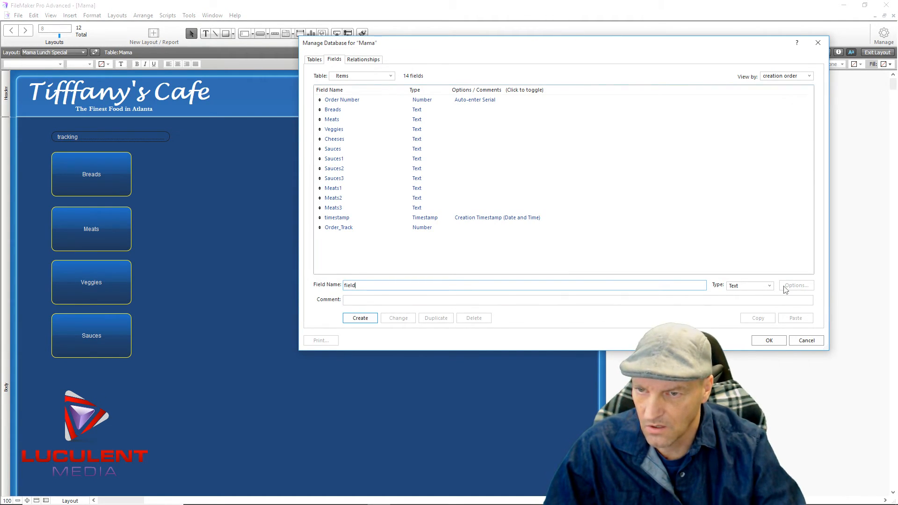
pyautogui.click(769, 286)
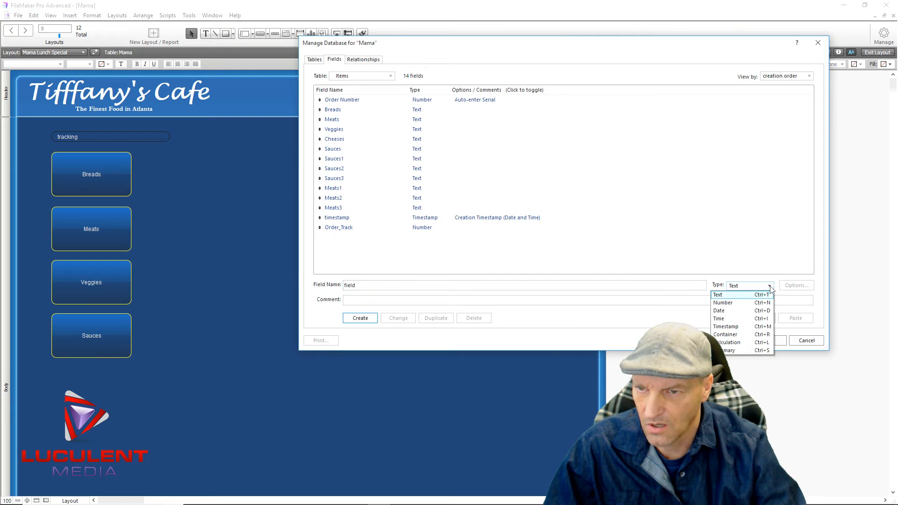
pyautogui.click(739, 306)
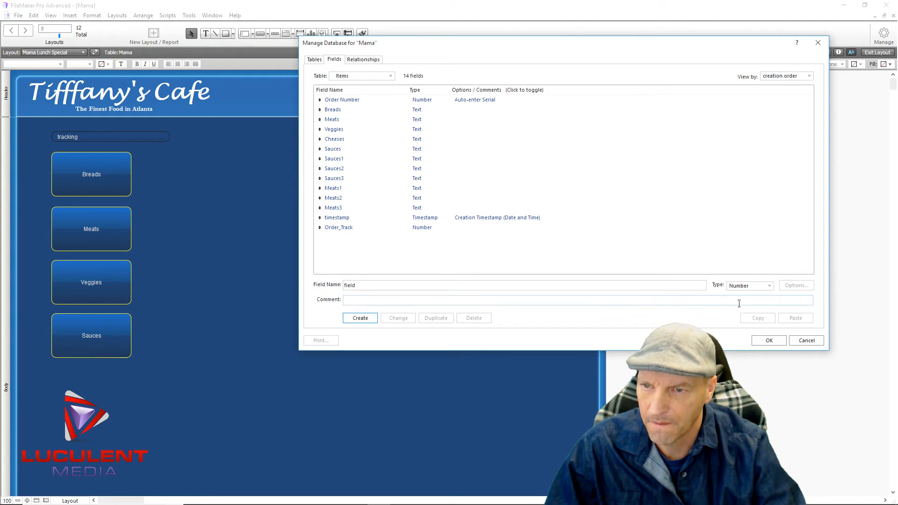
pyautogui.click(364, 318)
# Rename the newly created Items field as field1 and save the database changes.
pyautogui.click(371, 285)
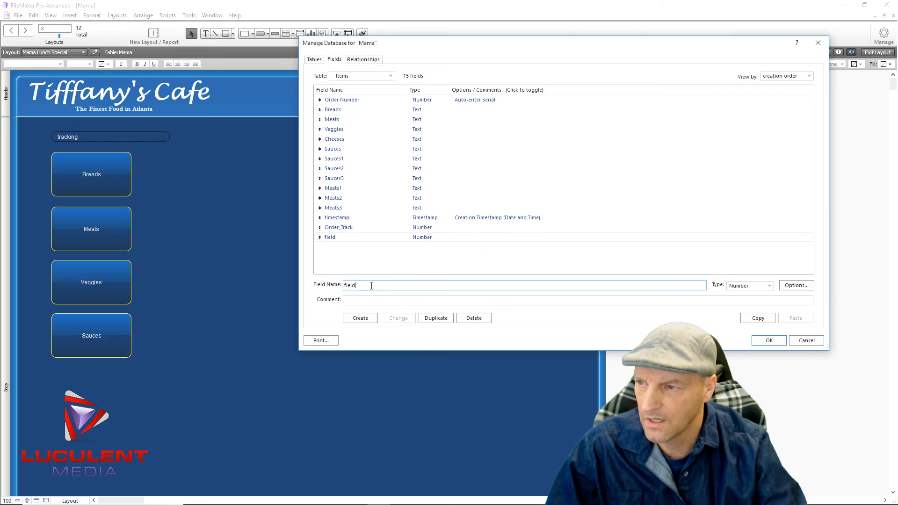
pyautogui.write('1')
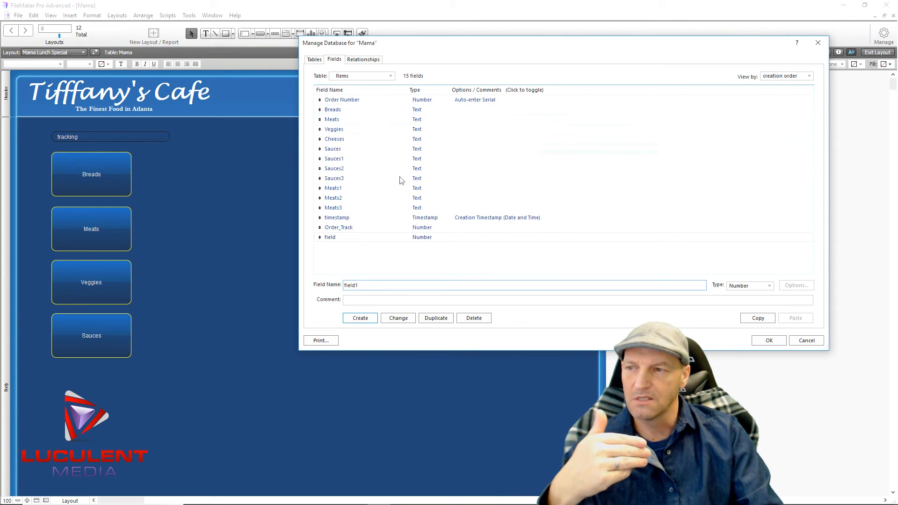
pyautogui.click(364, 286)
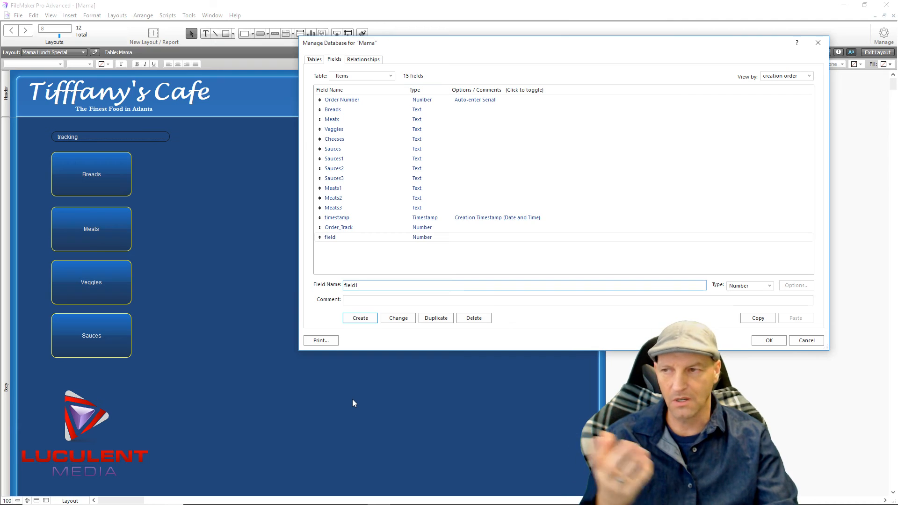
pyautogui.click(759, 342)
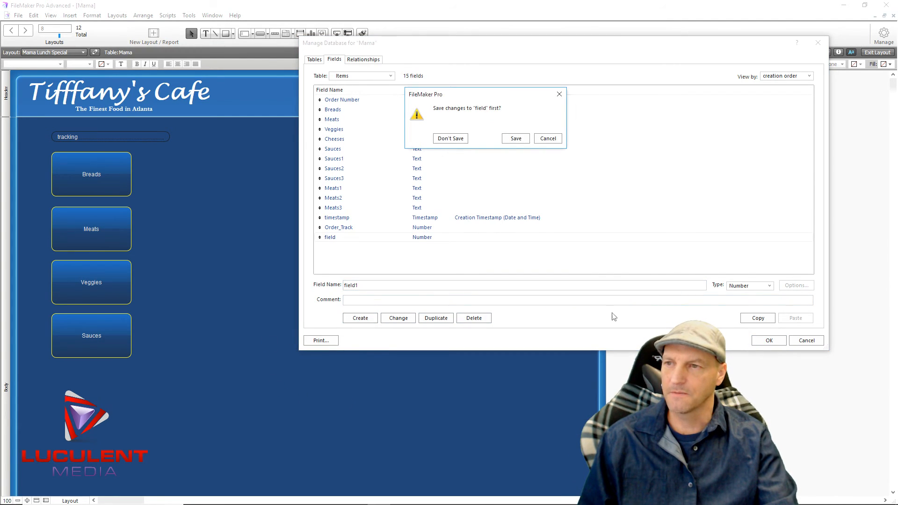
pyautogui.click(516, 139)
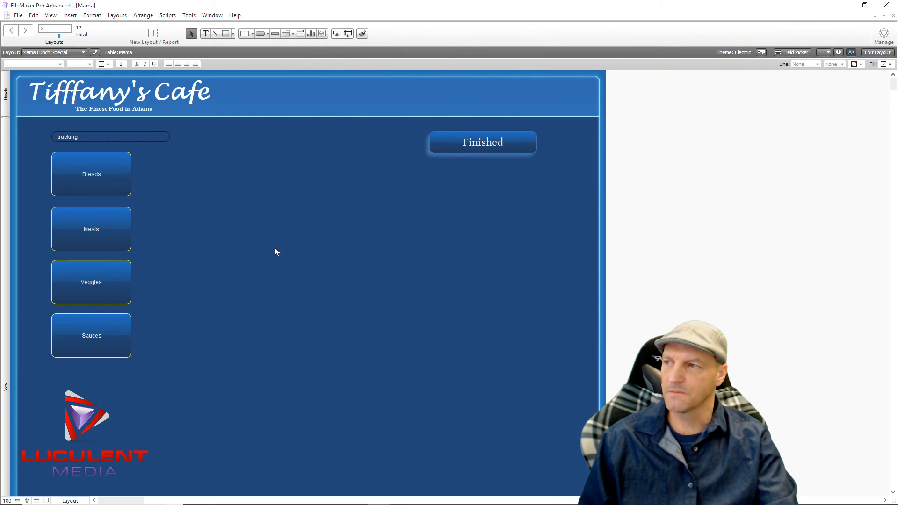
# Examine the bread option buttons inside the Breads popover in Layout mode.
pyautogui.click(119, 181)
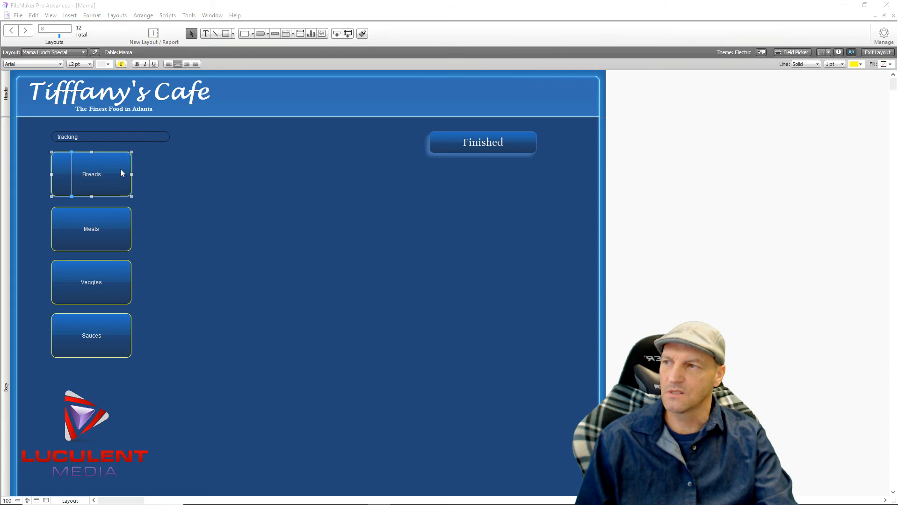
pyautogui.doubleClick(121, 173)
pyautogui.click(373, 267)
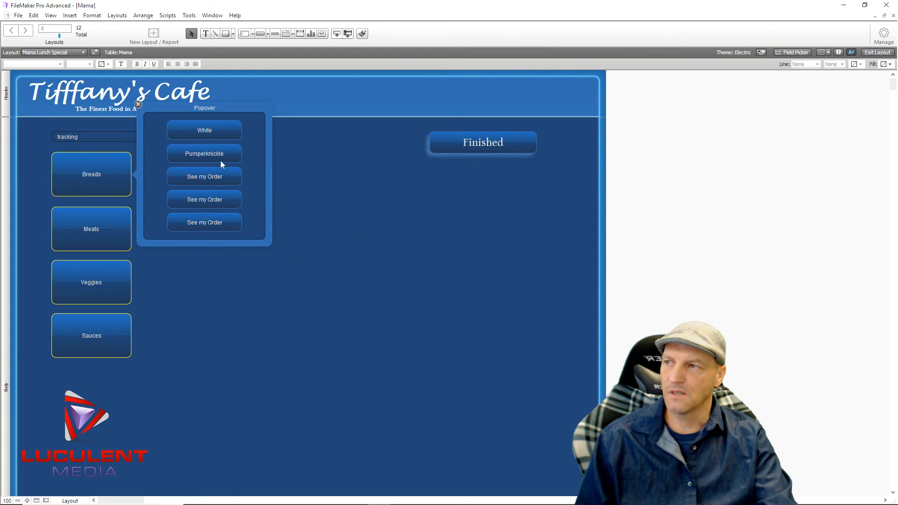
pyautogui.click(116, 172)
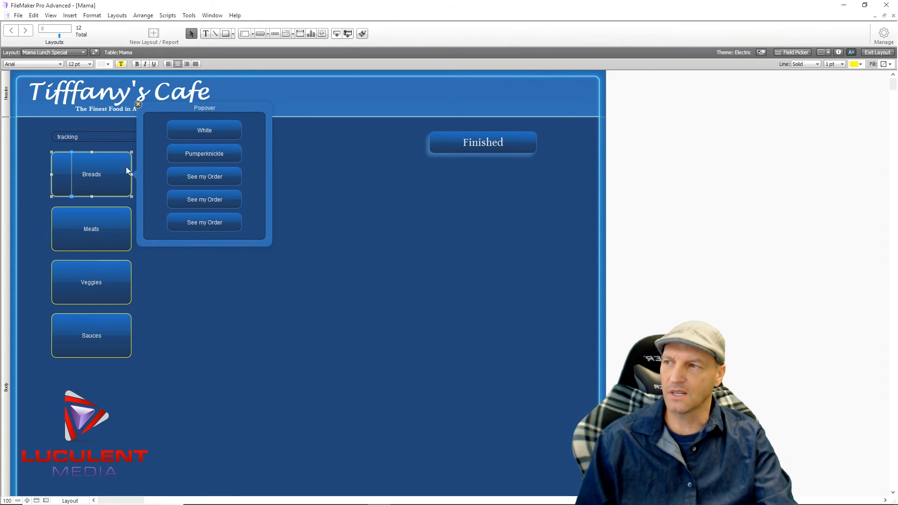
pyautogui.click(221, 129)
pyautogui.click(224, 153)
pyautogui.click(216, 180)
pyautogui.click(225, 197)
pyautogui.click(234, 223)
pyautogui.click(257, 208)
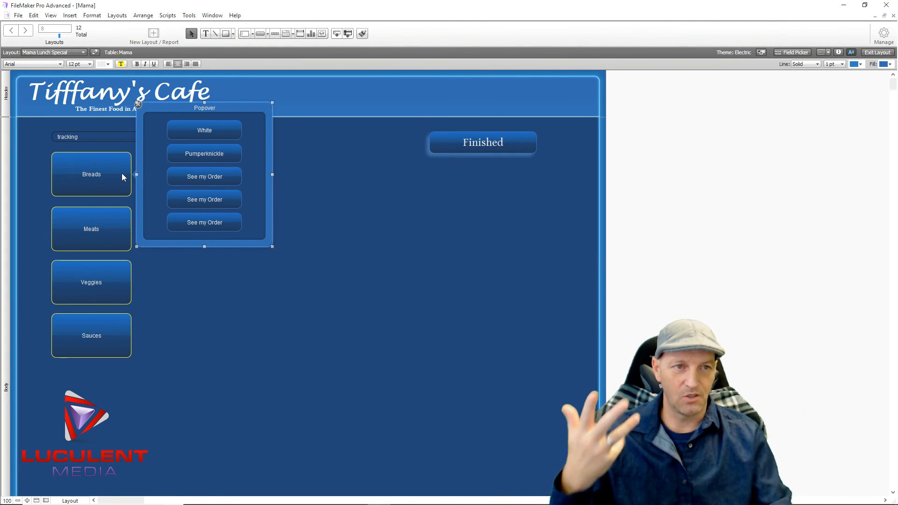
# View the meat option buttons inside the Meats popover in Layout mode.
pyautogui.click(92, 227)
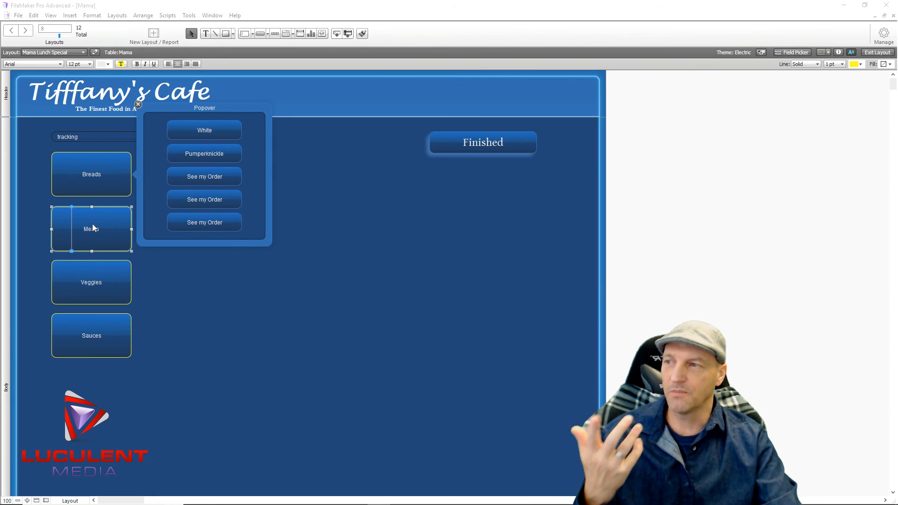
pyautogui.doubleClick(93, 228)
pyautogui.click(106, 282)
pyautogui.click(436, 285)
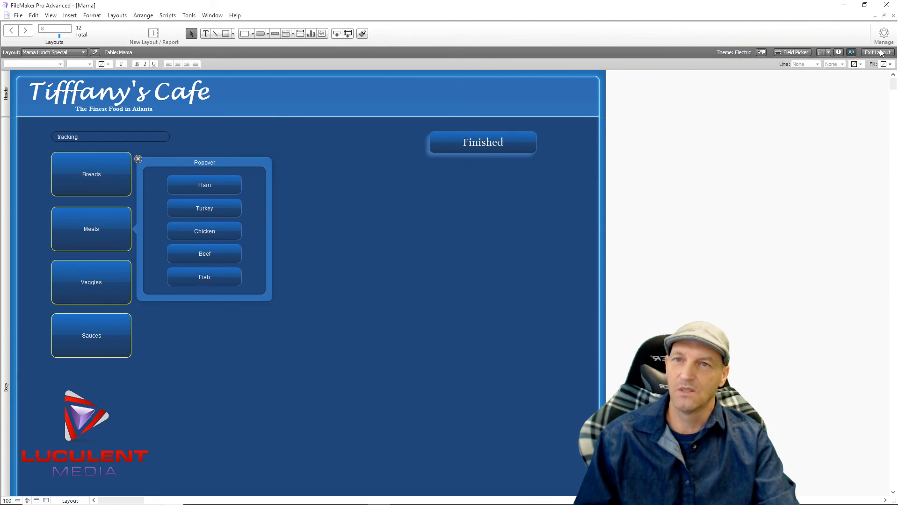
# Check the Breads, Meats, Veggies and Sauces popovers one after another in Browse mode.
pyautogui.click(877, 52)
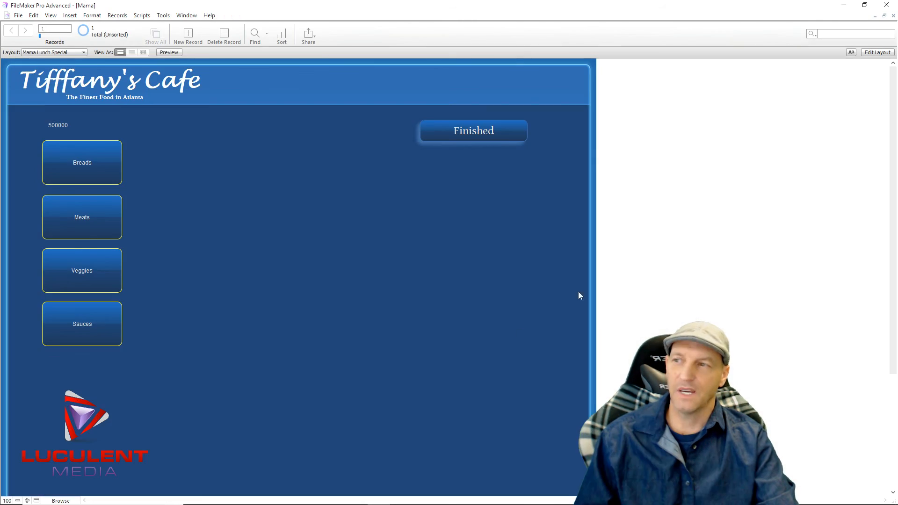
pyautogui.click(91, 164)
pyautogui.click(83, 217)
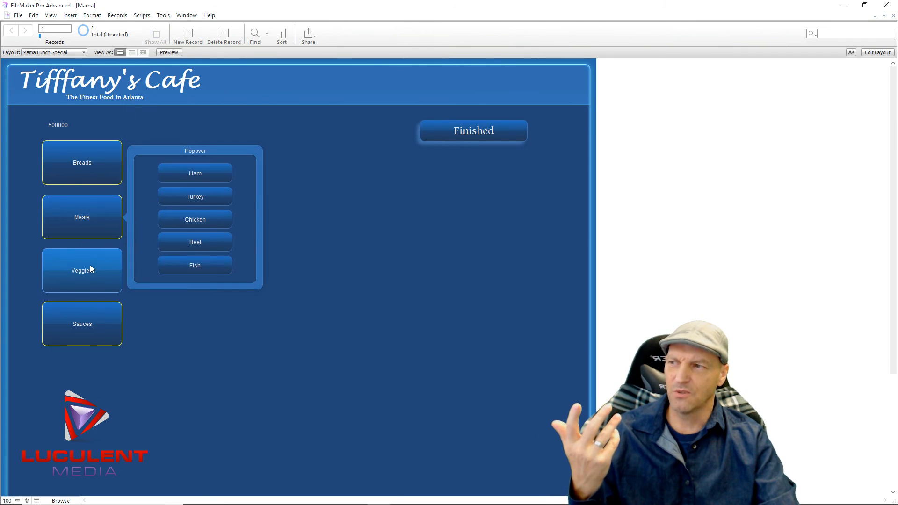
pyautogui.click(92, 265)
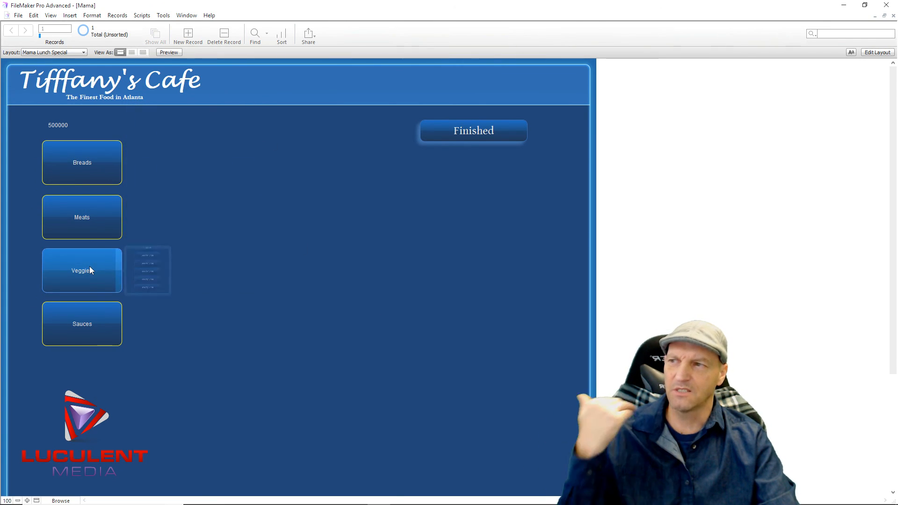
pyautogui.click(94, 332)
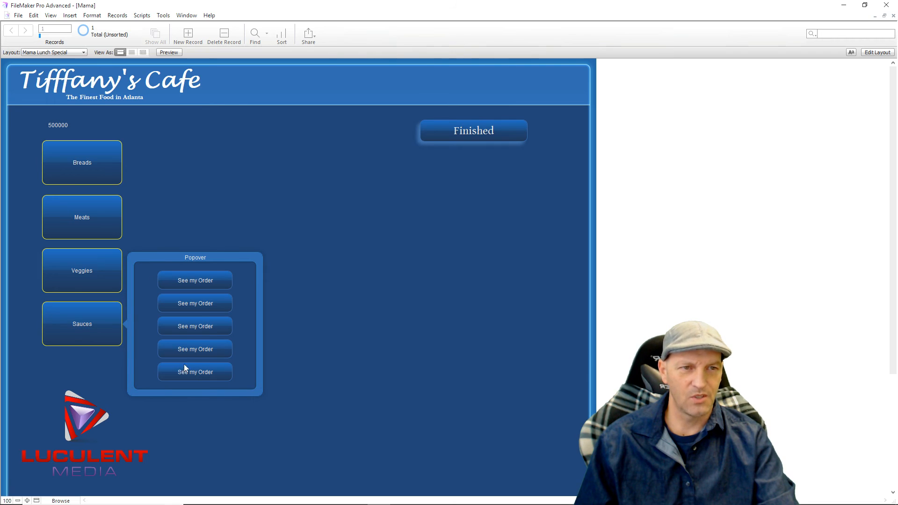
pyautogui.click(254, 190)
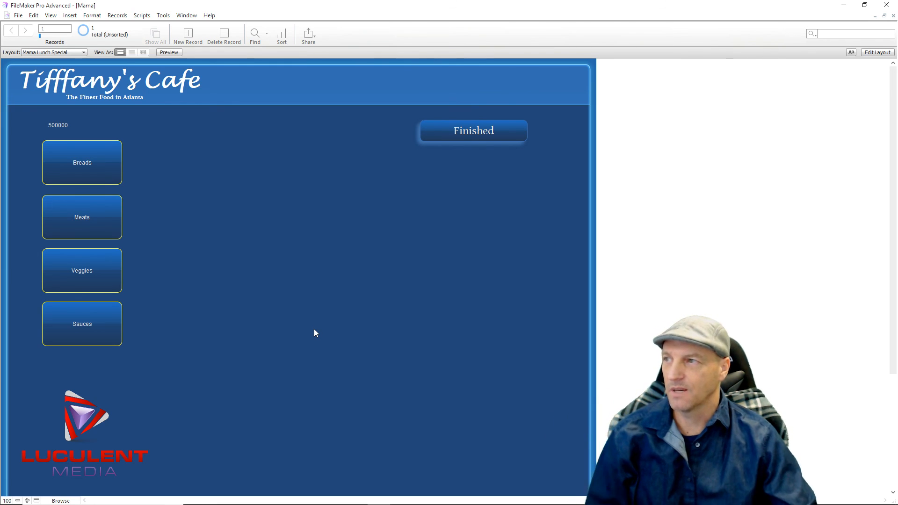
# Walk through the order flow from Order Invoice to the menu, Lunch Foods and the specialty sandwich page, and view the Kitchen Sands layout.
pyautogui.click(83, 53)
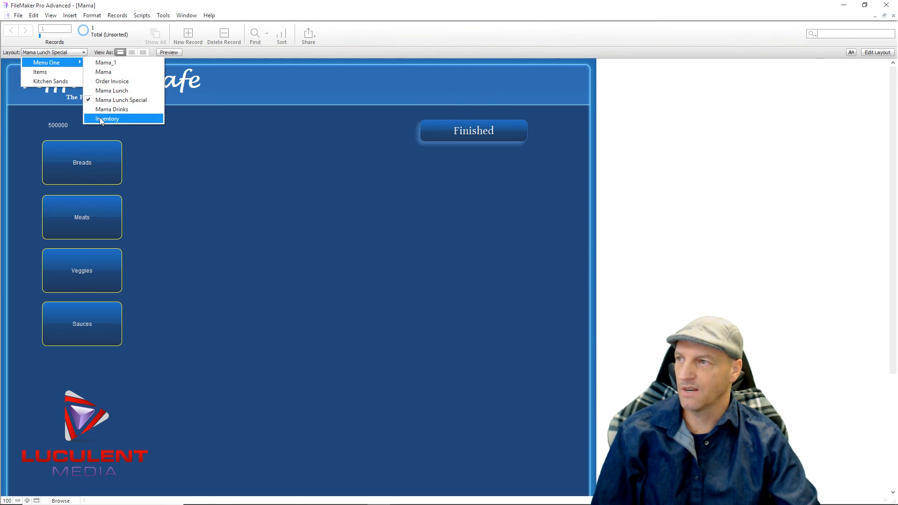
pyautogui.click(121, 83)
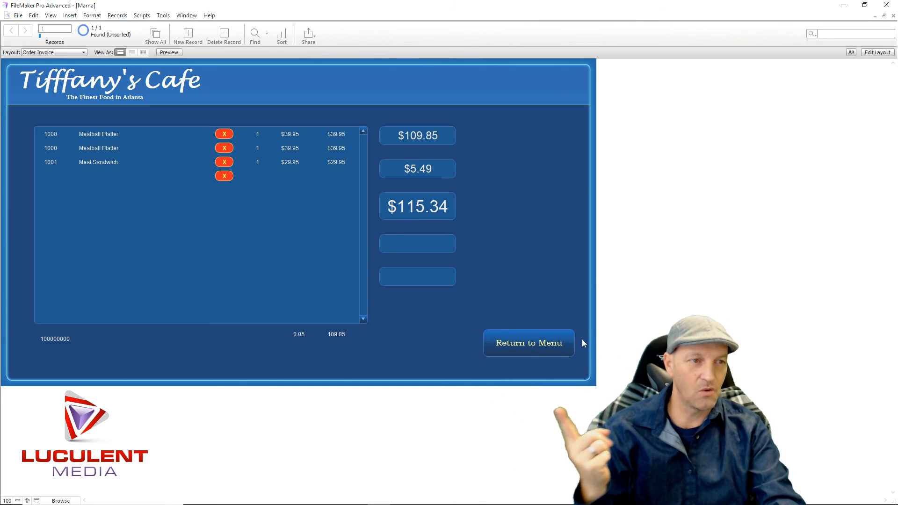
pyautogui.click(538, 346)
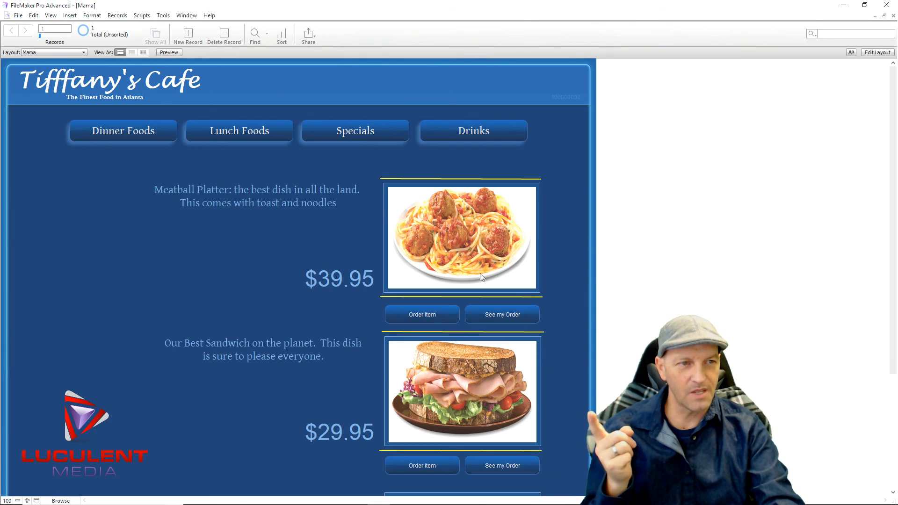
pyautogui.click(223, 133)
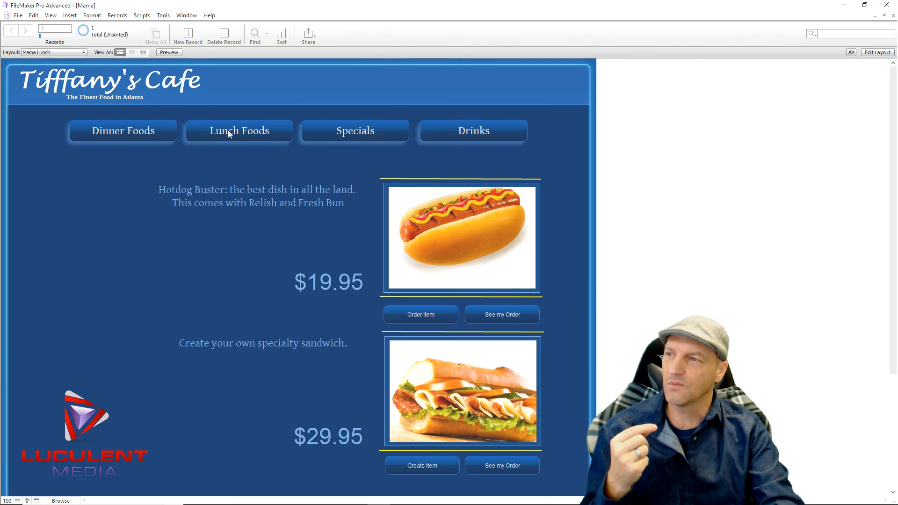
pyautogui.click(415, 467)
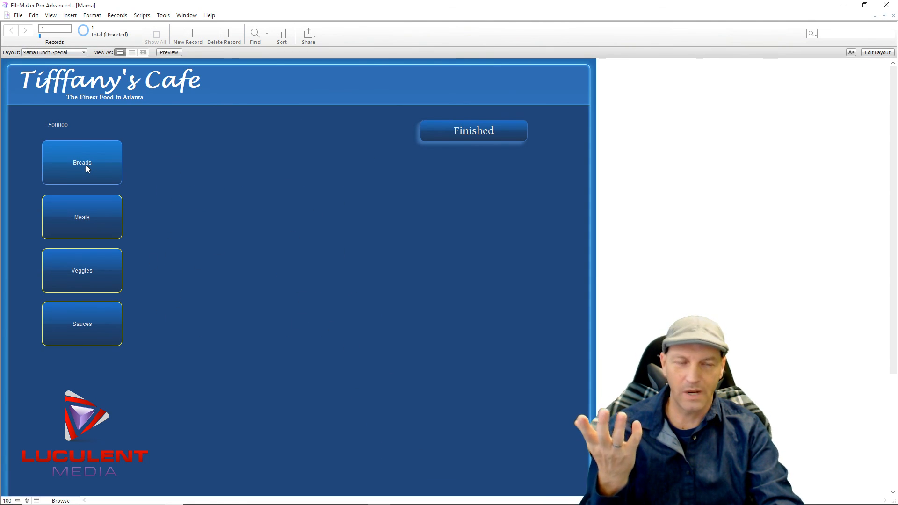
pyautogui.click(83, 52)
pyautogui.click(65, 81)
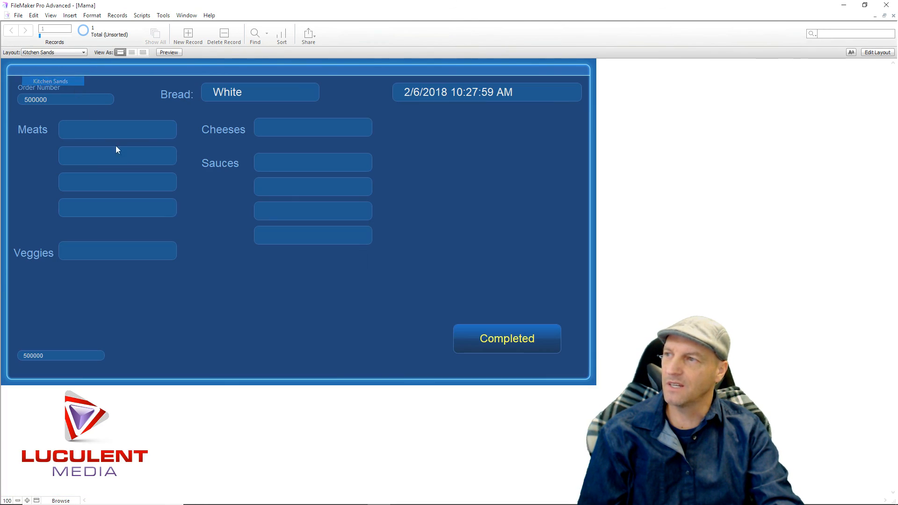